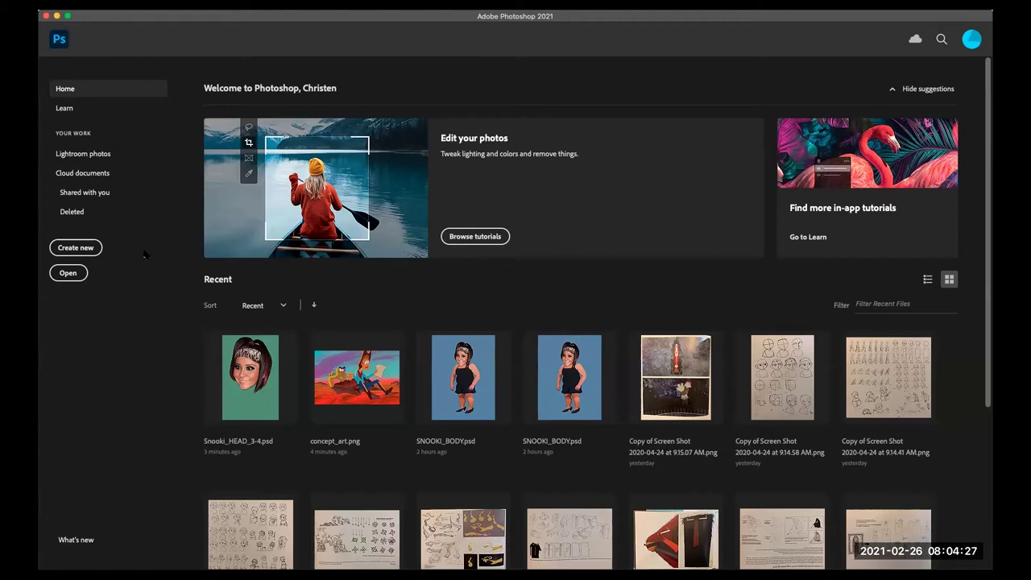
# - Set up a new portrait document, 2400 px wide by 3600 px tall, named Cactus_BODY
pyautogui.click(83, 252)
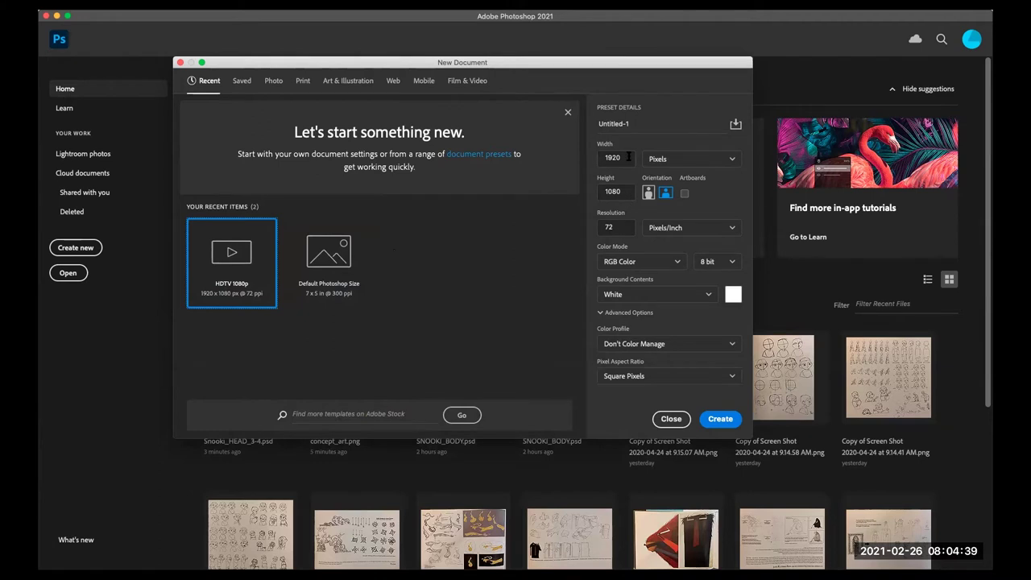
pyautogui.doubleClick(627, 159)
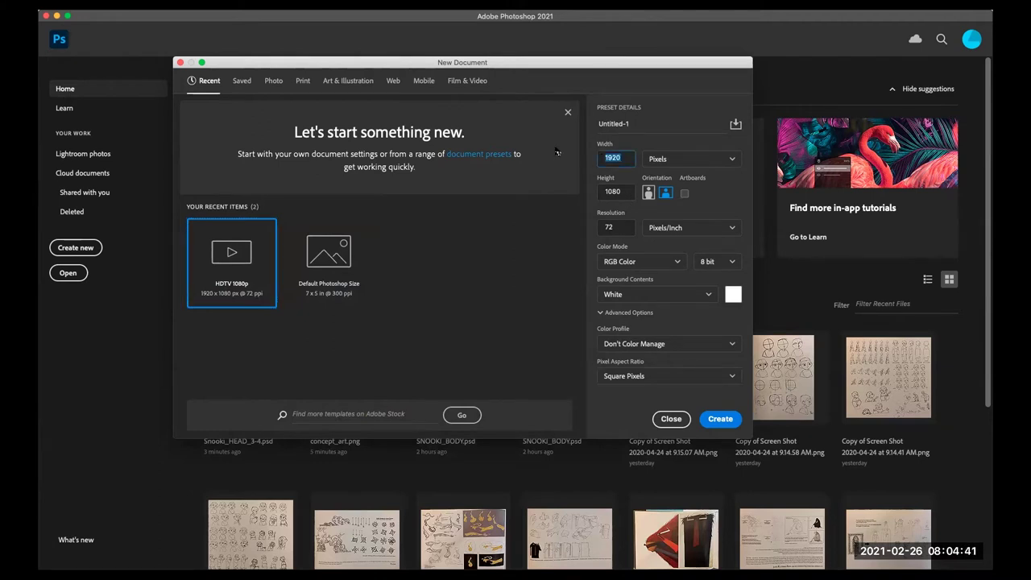
pyautogui.write('2400')
pyautogui.press('Tab')
pyautogui.write('36')
pyautogui.click(640, 123)
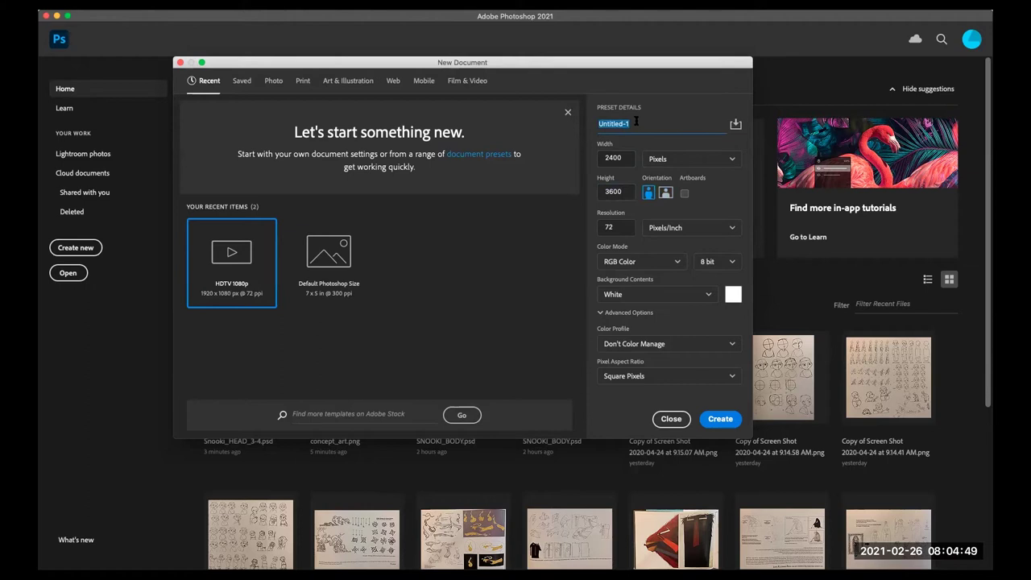
pyautogui.write('d')
pyautogui.click(624, 158)
pyautogui.click(616, 192)
pyautogui.click(715, 421)
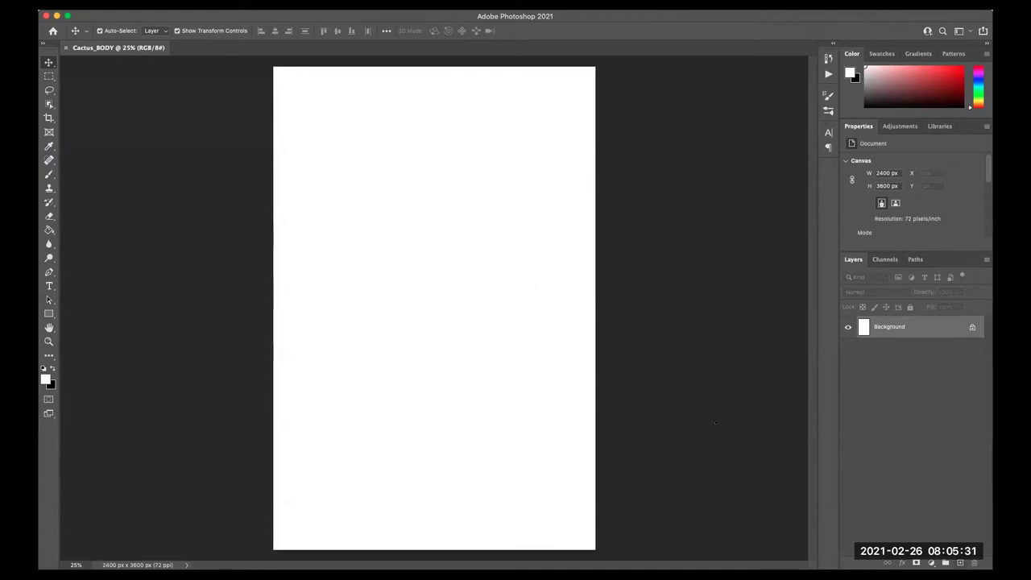
# - Add a new layer named 1920x1080
pyautogui.click(959, 563)
pyautogui.doubleClick(883, 326)
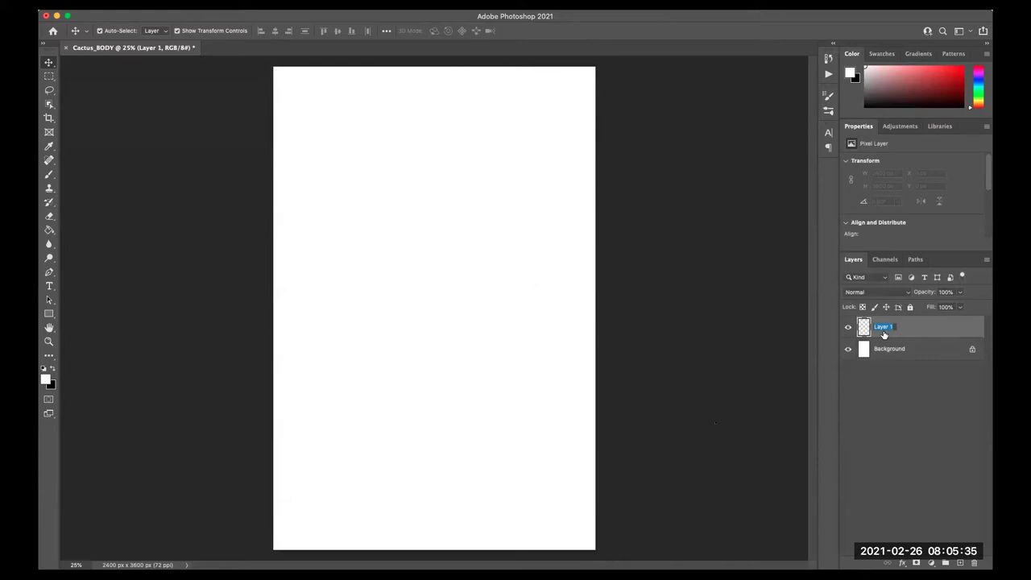
pyautogui.write('1920x108')
pyautogui.write('0')
pyautogui.write('0')
pyautogui.write('x10')
pyautogui.press('Return')
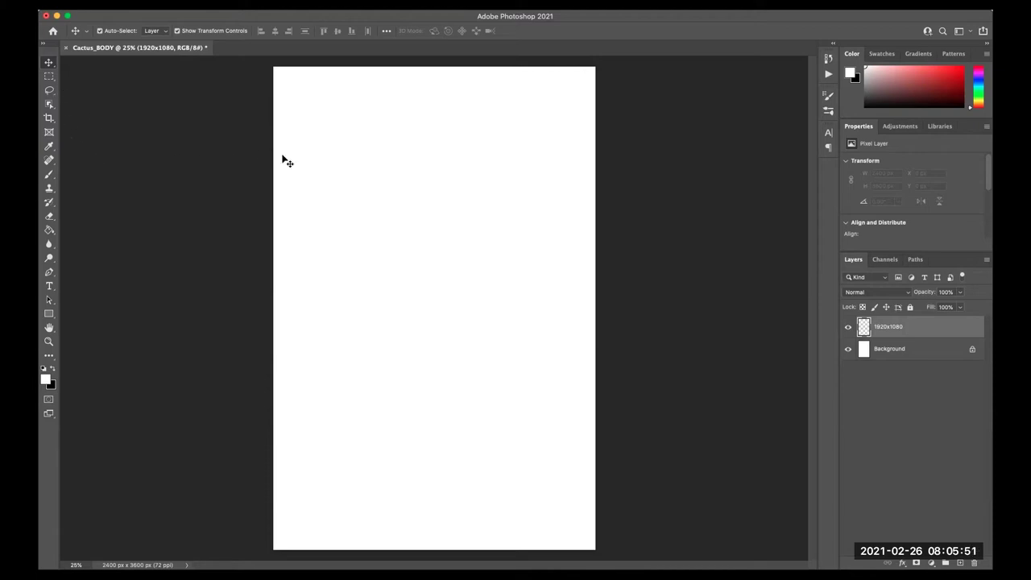
# - Set the Rectangular Marquee to Fixed Size style at 1920 × 1080 px
pyautogui.click(49, 76)
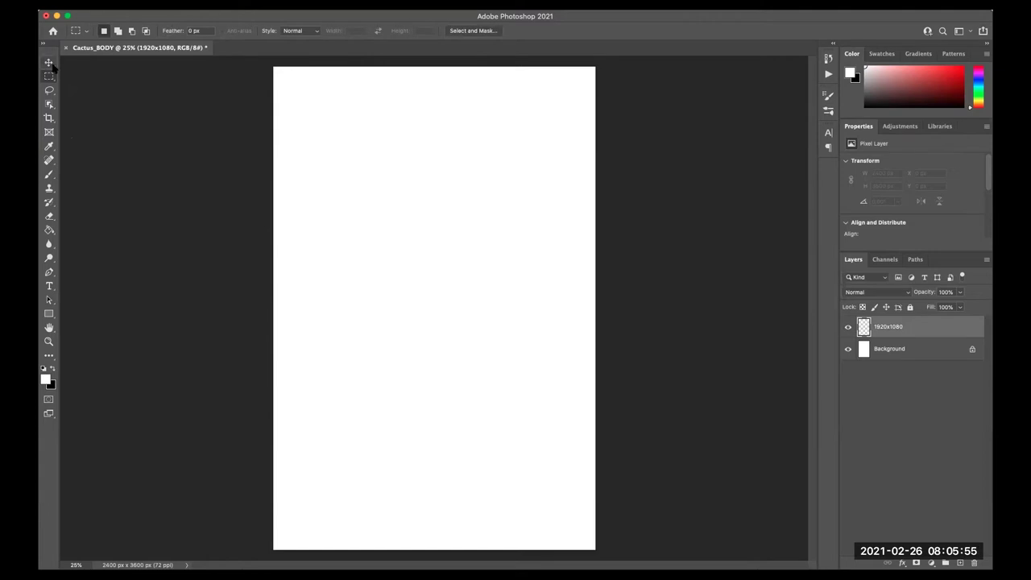
pyautogui.click(49, 77)
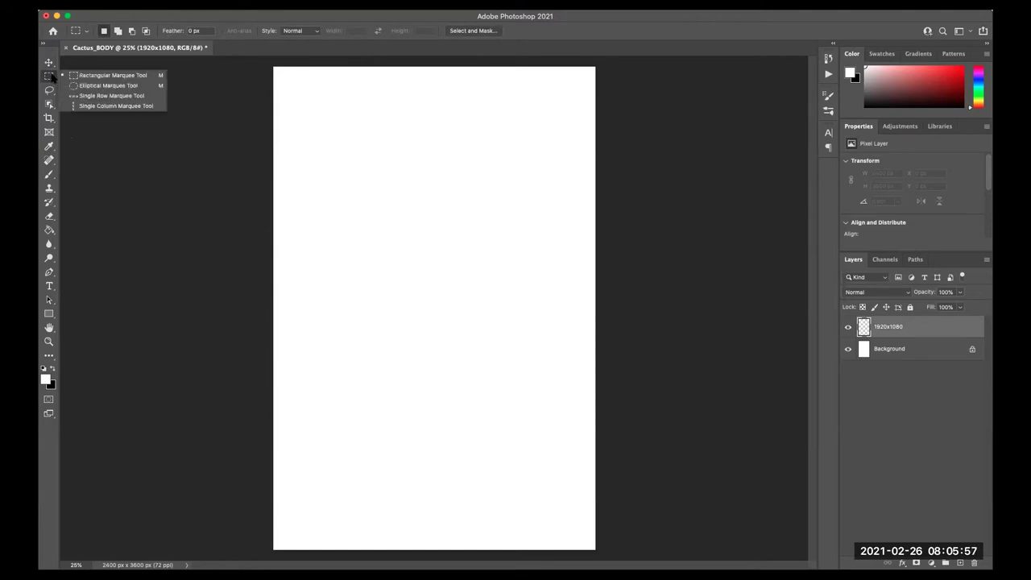
pyautogui.click(53, 78)
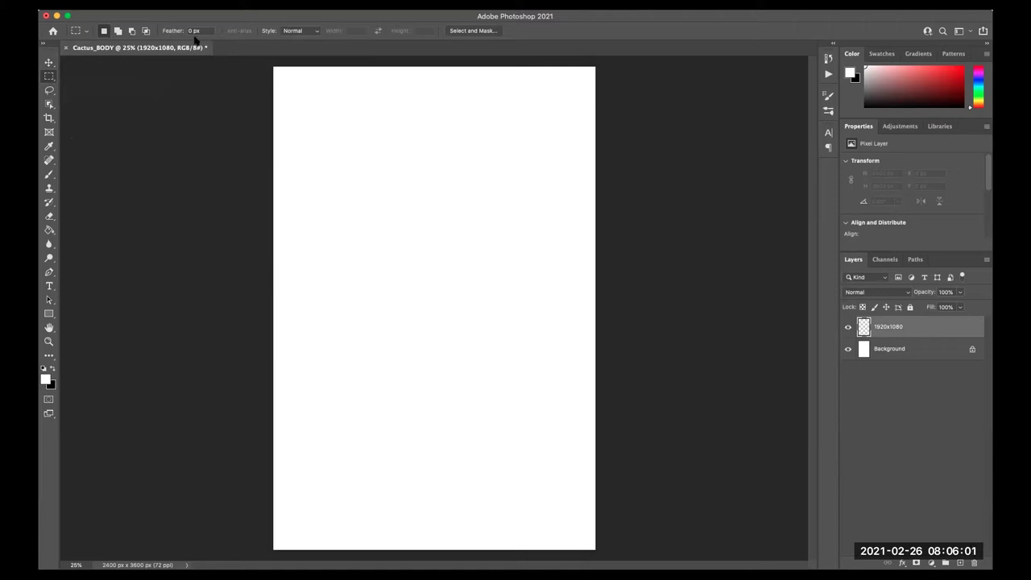
pyautogui.click(295, 33)
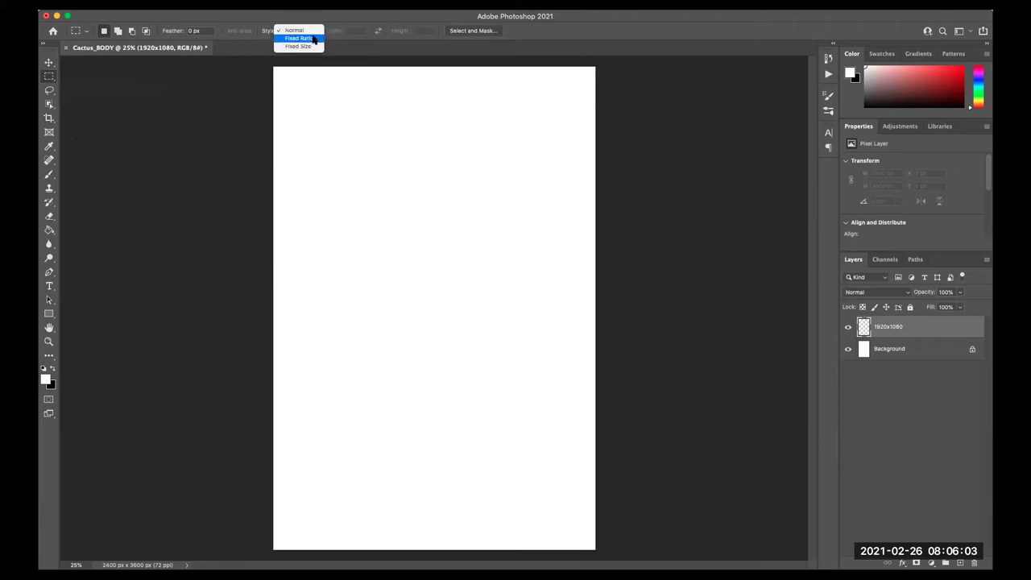
pyautogui.click(299, 47)
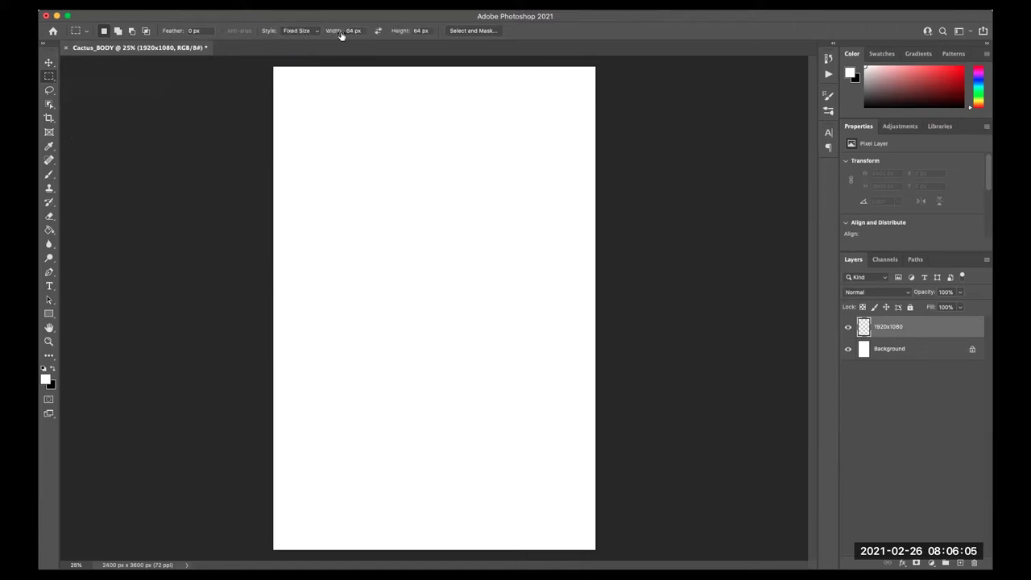
pyautogui.click(351, 31)
pyautogui.write('1920')
pyautogui.press('Tab')
pyautogui.write('1080')
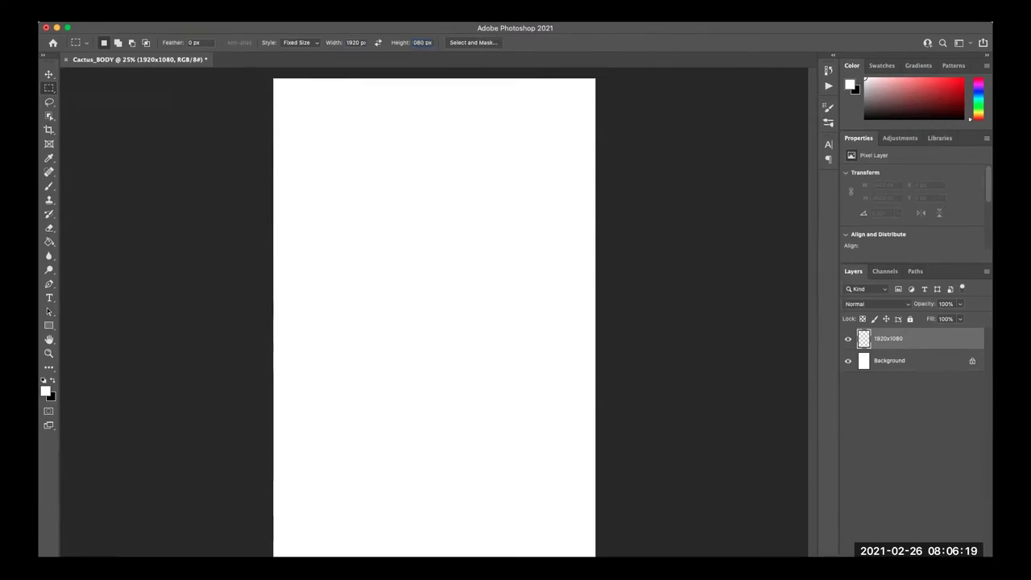
pyautogui.press('Return')
# - Place the 1920 × 1080 selection in the page's upper half
pyautogui.moveTo(313, 254)
pyautogui.mouseDown()
pyautogui.moveTo(303, 114)
pyautogui.moveTo(295, 192)
pyautogui.mouseUp()
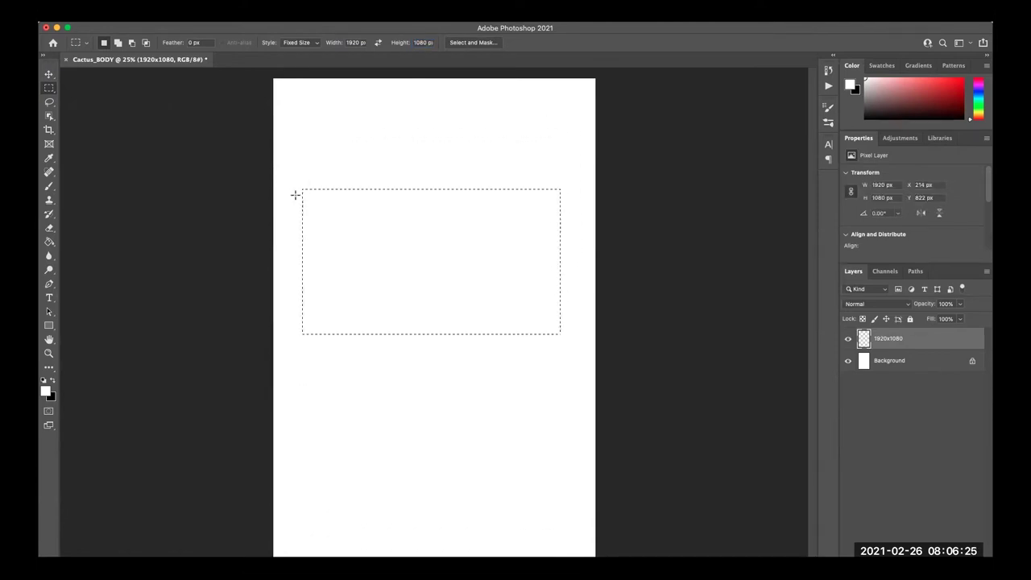
pyautogui.moveTo(480, 268); pyautogui.dragTo(476, 293)
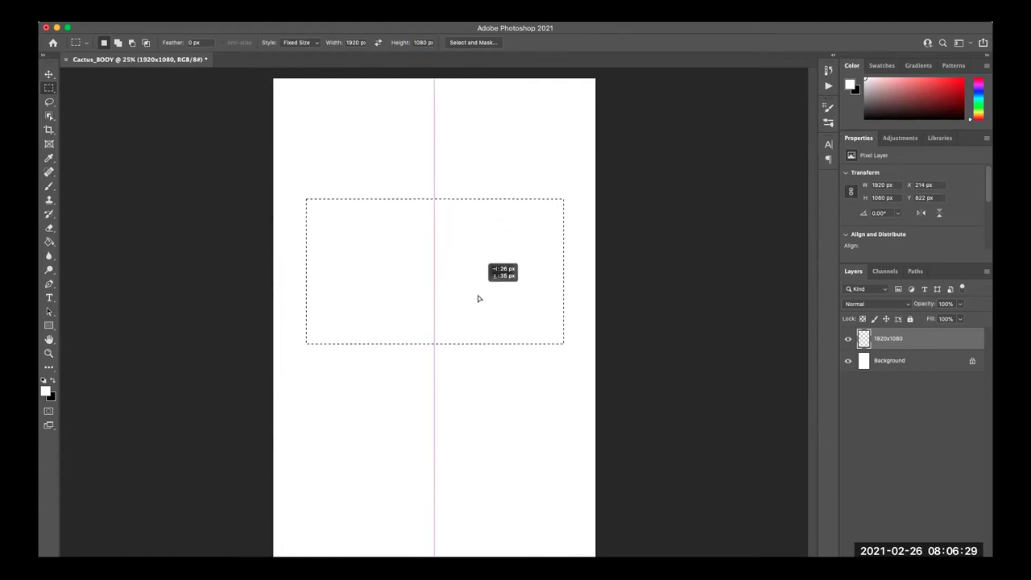
pyautogui.moveTo(475, 294); pyautogui.dragTo(478, 313)
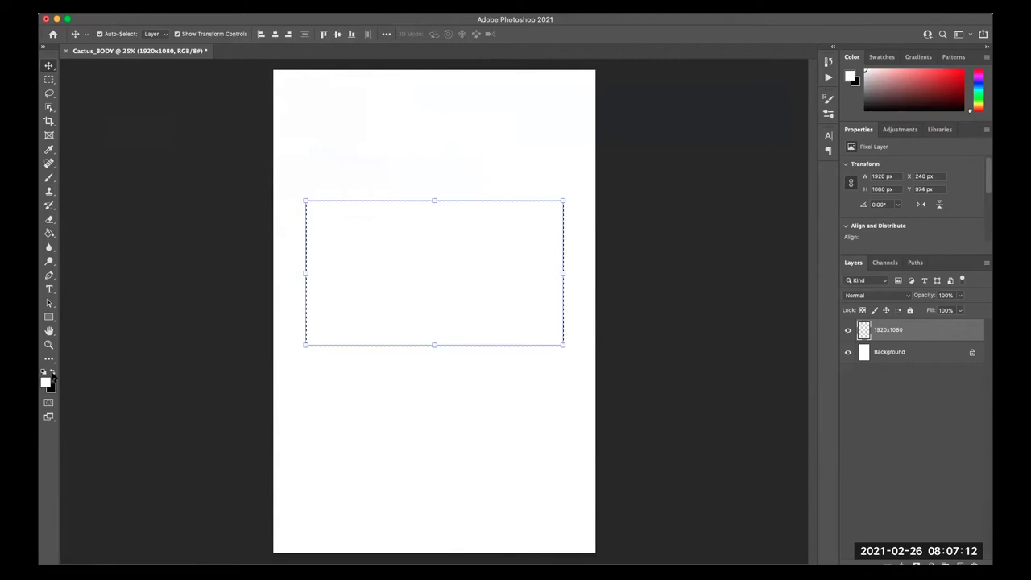
# - Stroke the selection with a 10 px red (#fc0101) outline
pyautogui.click(45, 383)
pyautogui.click(505, 268)
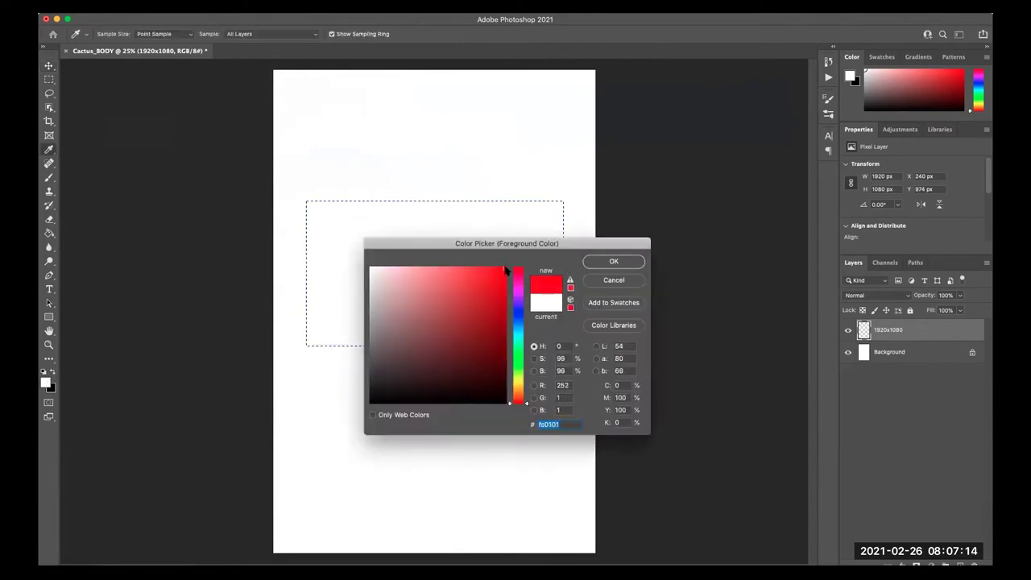
pyautogui.click(612, 262)
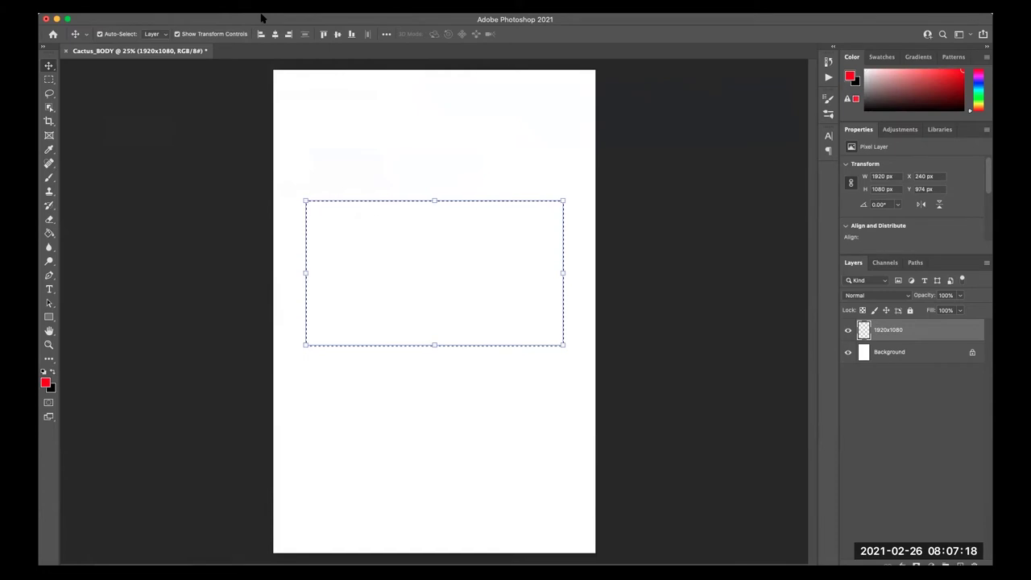
pyautogui.click(135, 6)
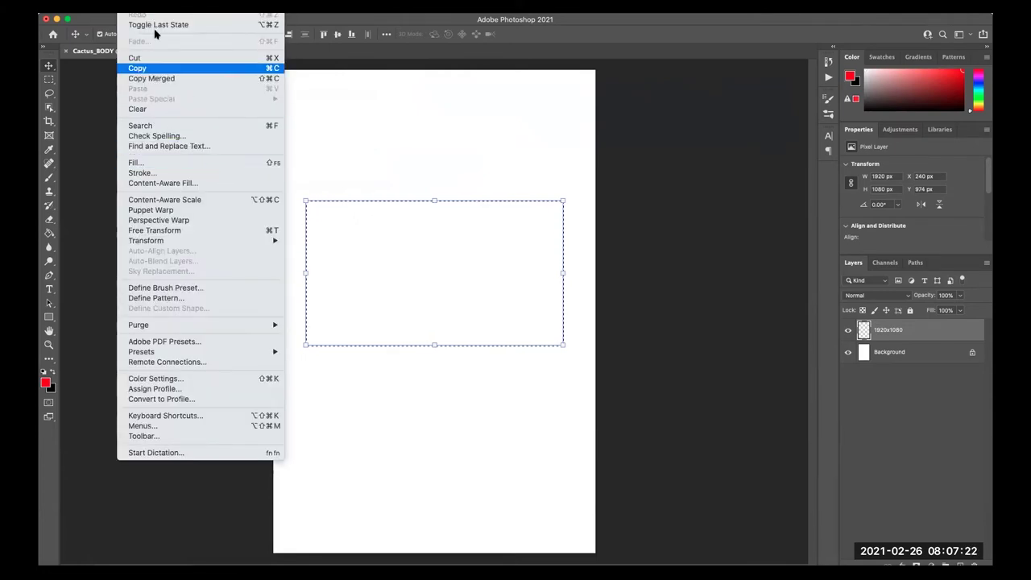
pyautogui.click(177, 174)
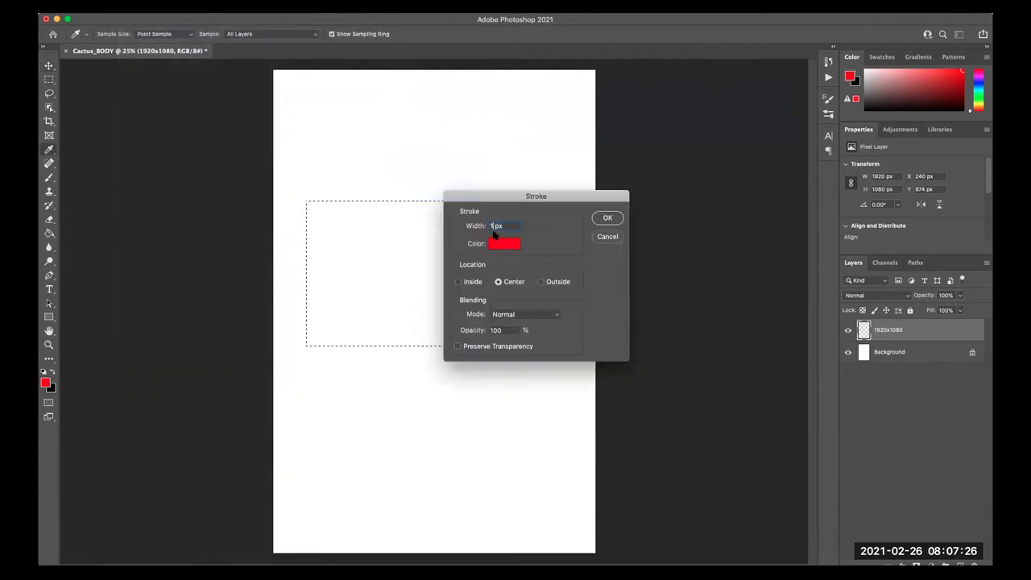
pyautogui.write('10')
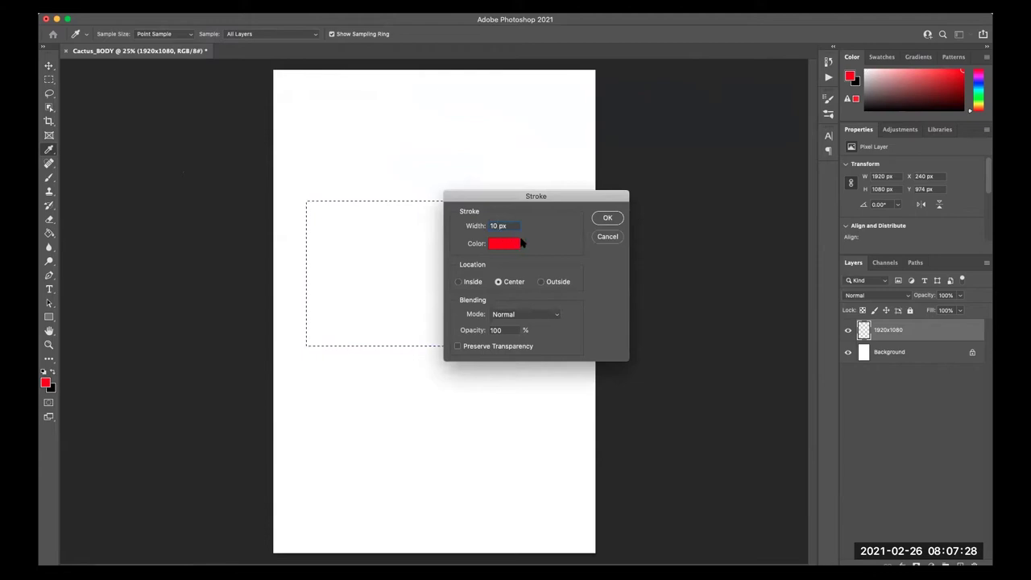
pyautogui.click(608, 219)
pyautogui.press('v')
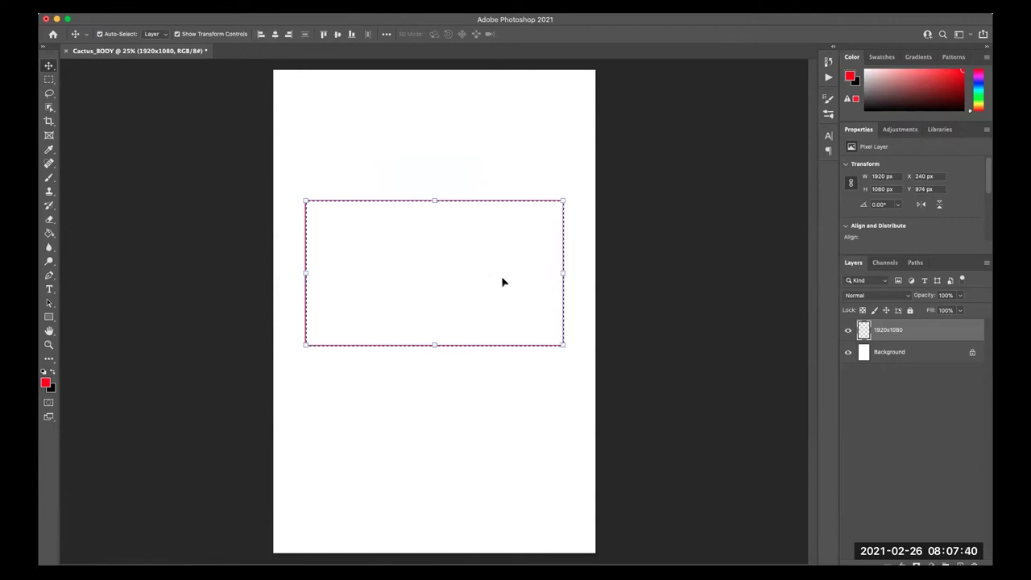
# - Deselect, turn off Auto-Select and transform controls, and move the red box up slightly
pyautogui.click(532, 392)
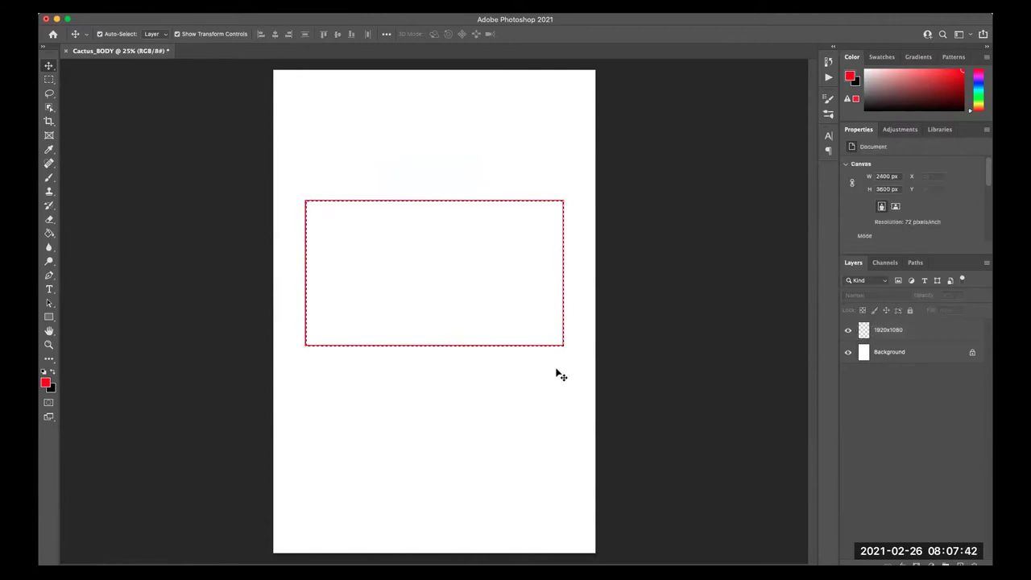
pyautogui.hotkey('ctrl', 'd')
pyautogui.click(179, 35)
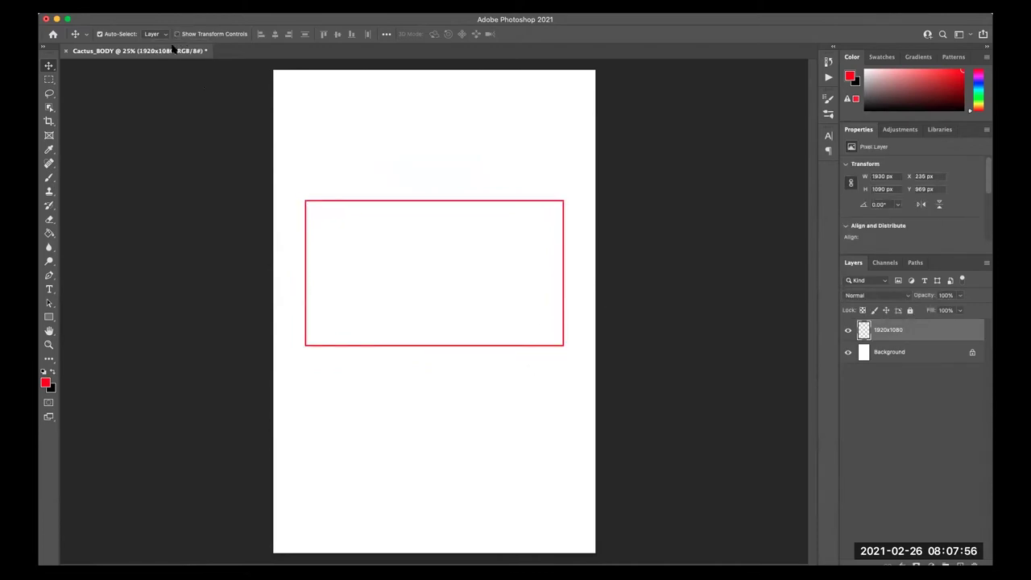
pyautogui.click(157, 34)
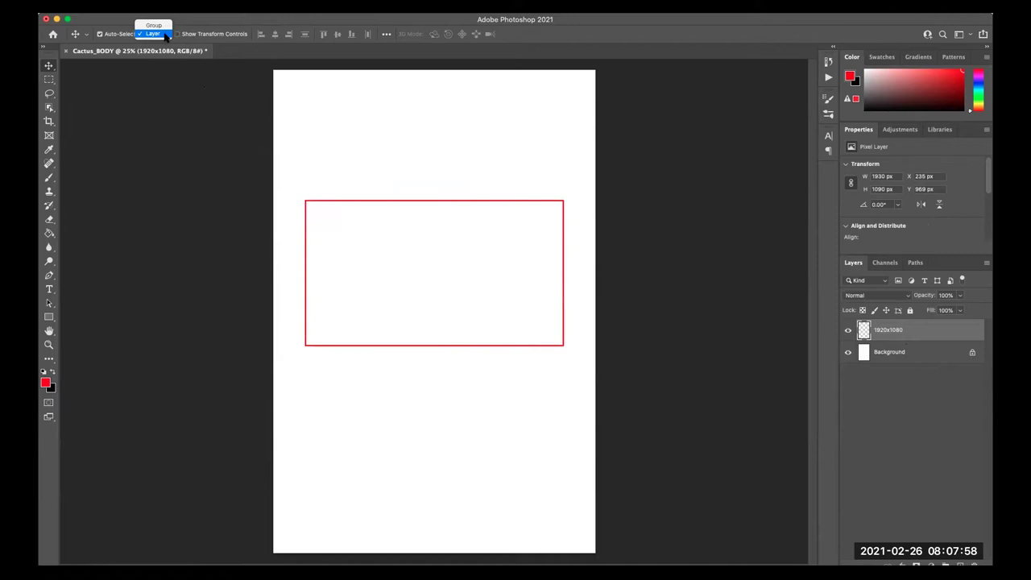
pyautogui.click(165, 34)
pyautogui.click(100, 34)
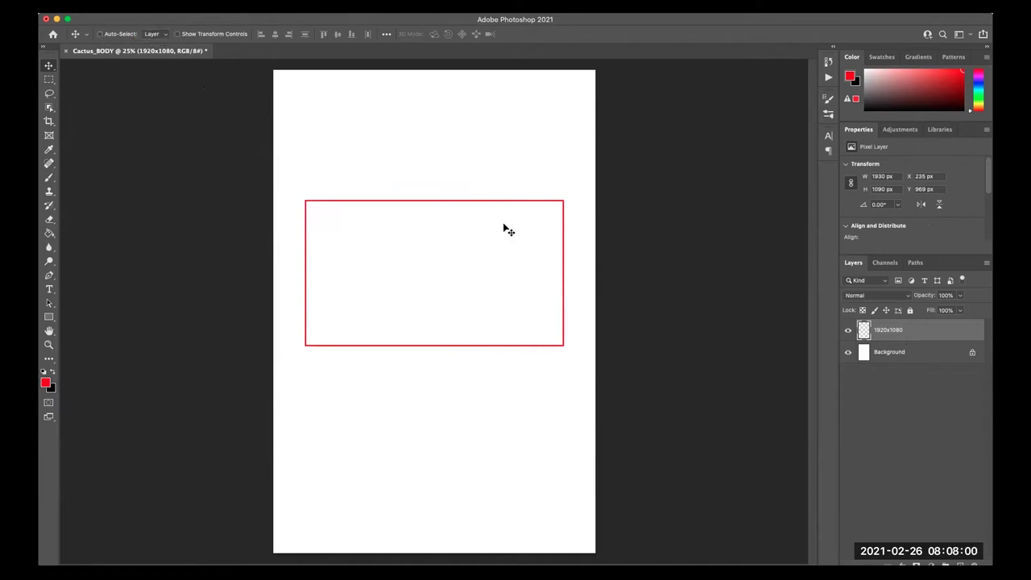
pyautogui.moveTo(538, 292)
pyautogui.mouseDown()
pyautogui.moveTo(508, 310)
pyautogui.moveTo(537, 249)
pyautogui.mouseUp()
# - Hide the 1920x1080 layer so the page looks blank
pyautogui.click(848, 331)
pyautogui.click(874, 391)
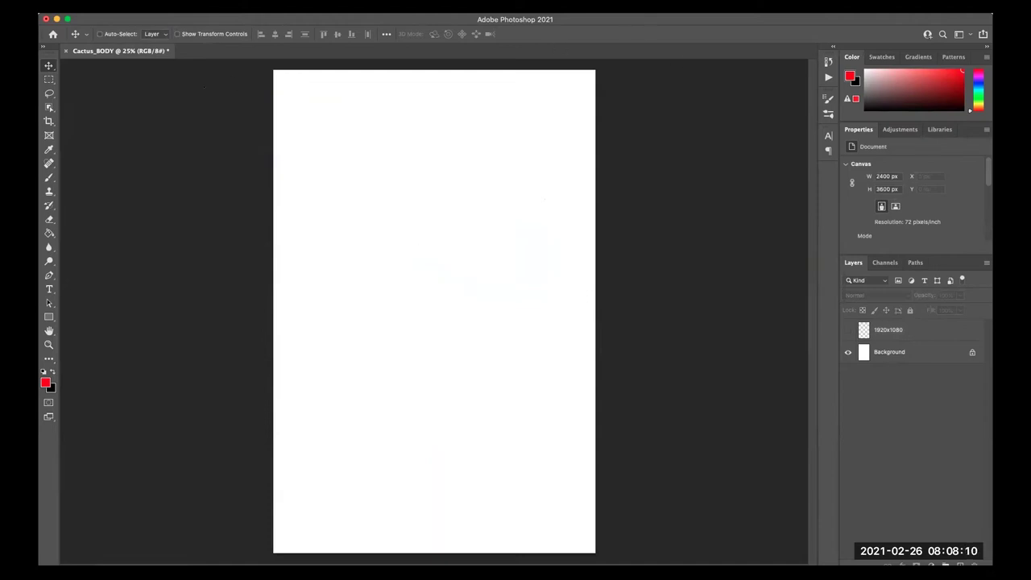
pyautogui.click(113, 6)
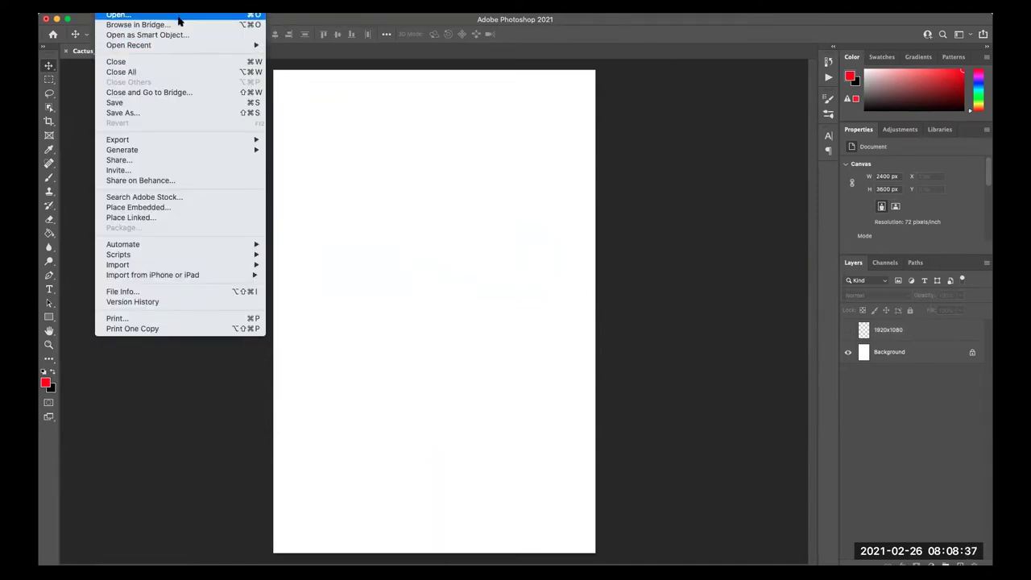
# - Open concept_art.jpg and paste it onto the Cactus_BODY page
pyautogui.click(179, 16)
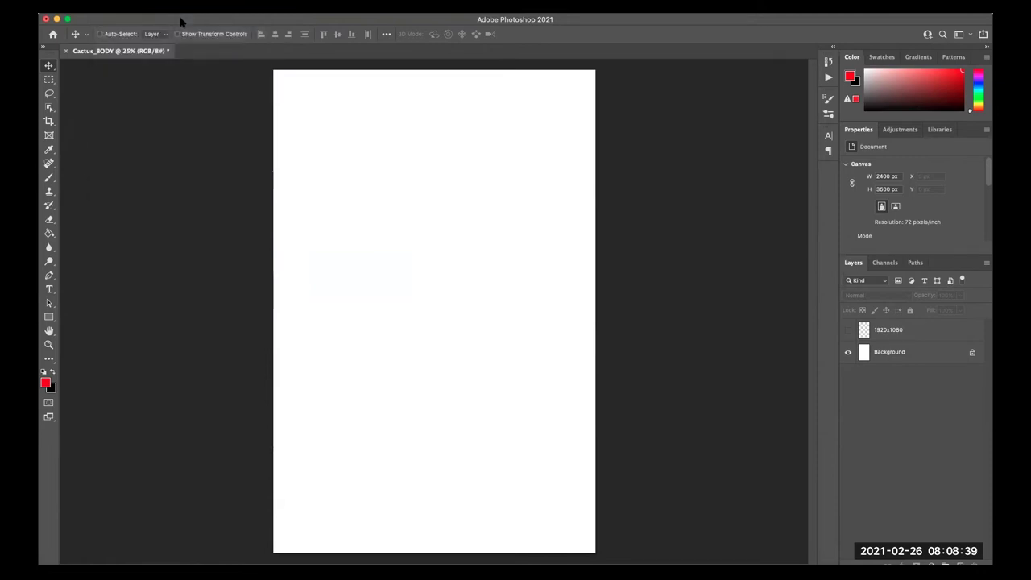
pyautogui.click(459, 108)
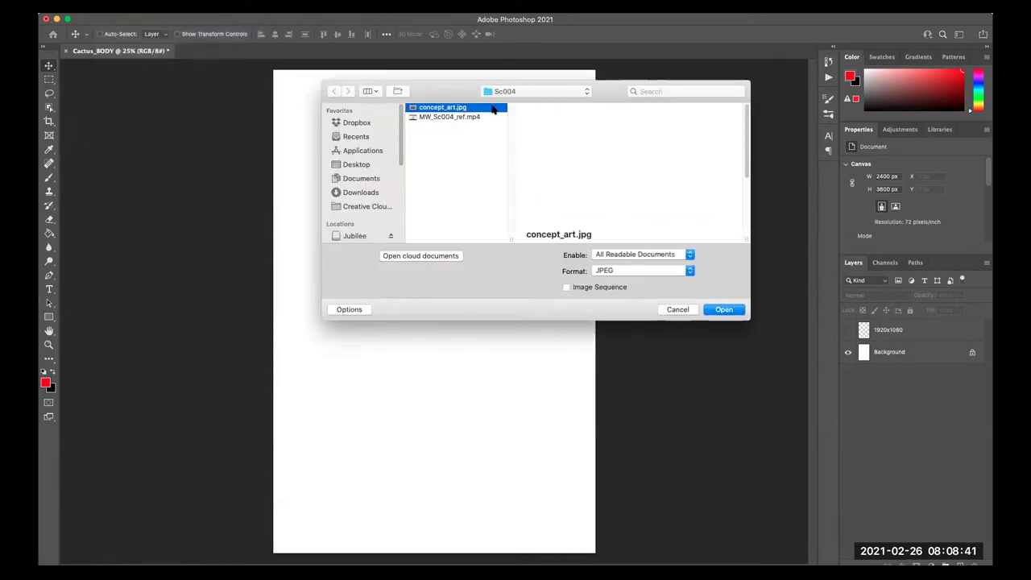
pyautogui.click(721, 311)
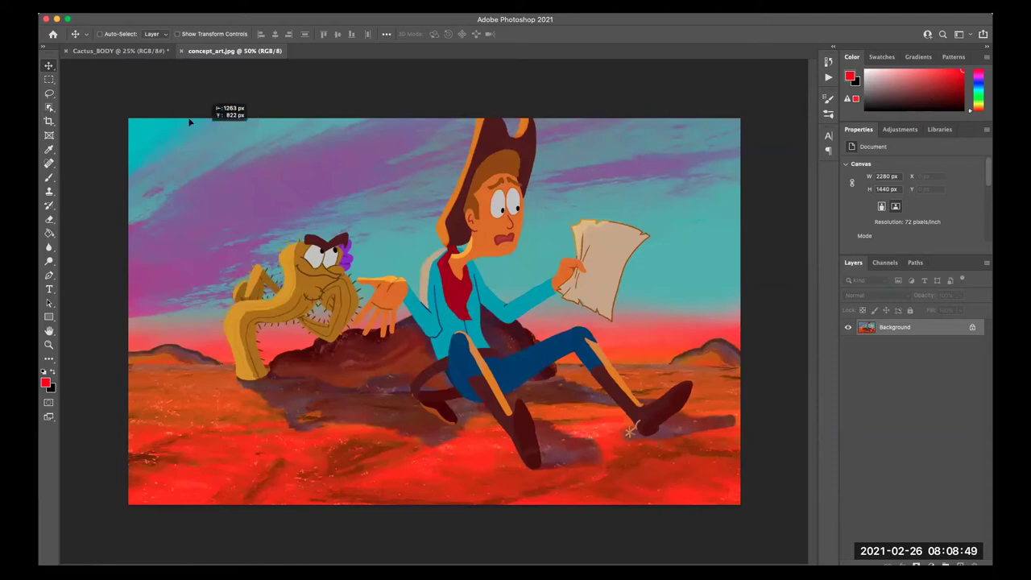
pyautogui.click(142, 52)
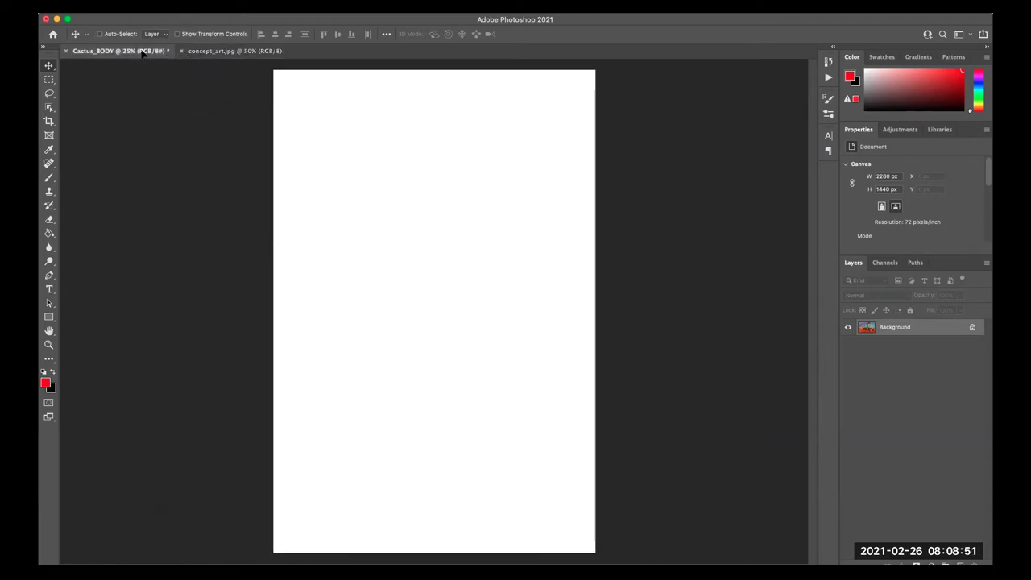
pyautogui.hotkey('ctrl', 'v')
pyautogui.moveTo(483, 262)
pyautogui.mouseDown()
pyautogui.moveTo(471, 261)
pyautogui.moveTo(493, 316)
pyautogui.mouseUp()
# - Rename the pasted layer 'concept art' and move it below 1920x1080
pyautogui.doubleClick(884, 329)
pyautogui.write('concep')
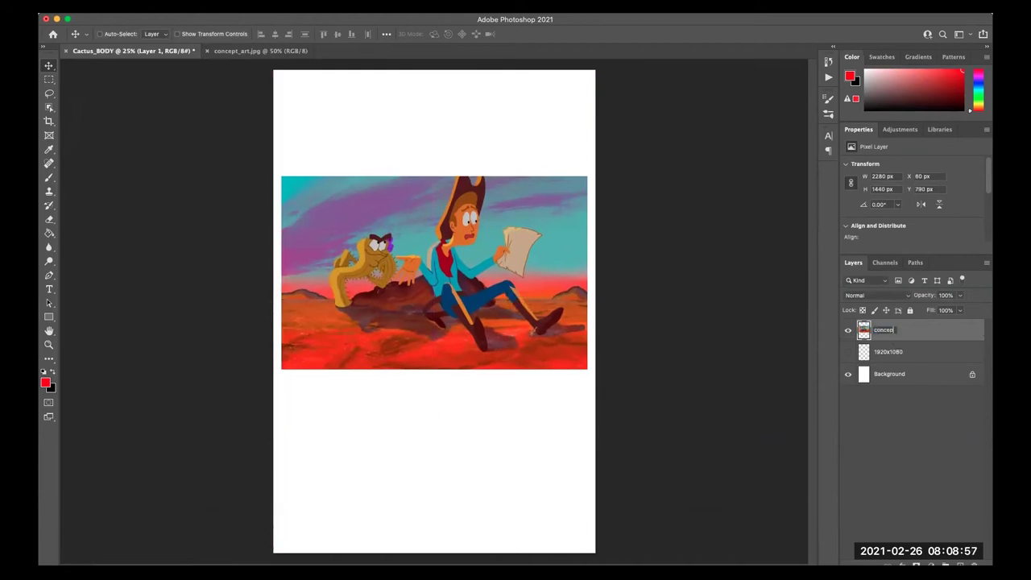
pyautogui.write('t ar')
pyautogui.press('Return')
pyautogui.moveTo(887, 332); pyautogui.dragTo(890, 354)
# - Show the red 1920x1080 frame, reposition it on the canvas, then hide it
pyautogui.click(848, 331)
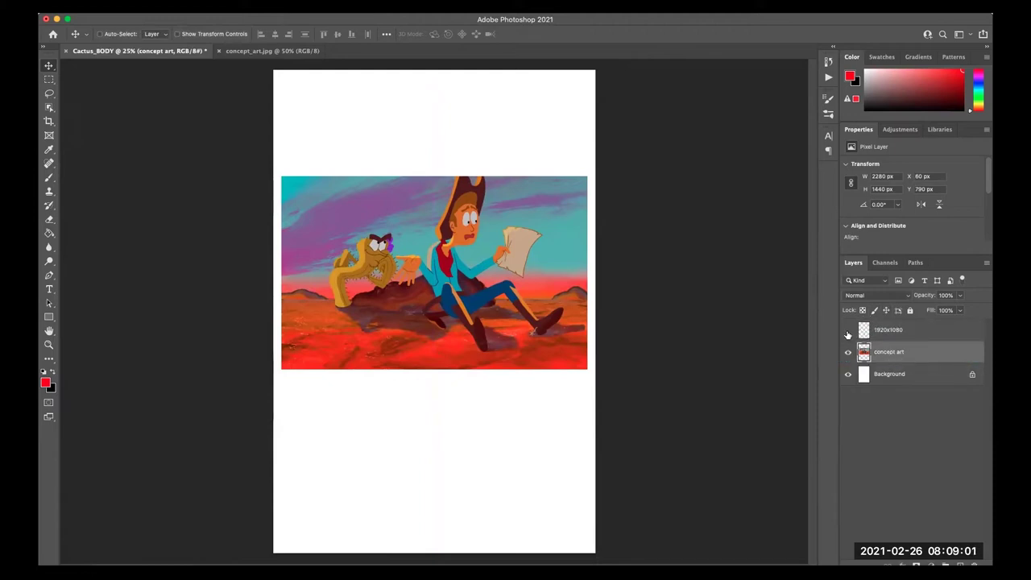
pyautogui.click(902, 331)
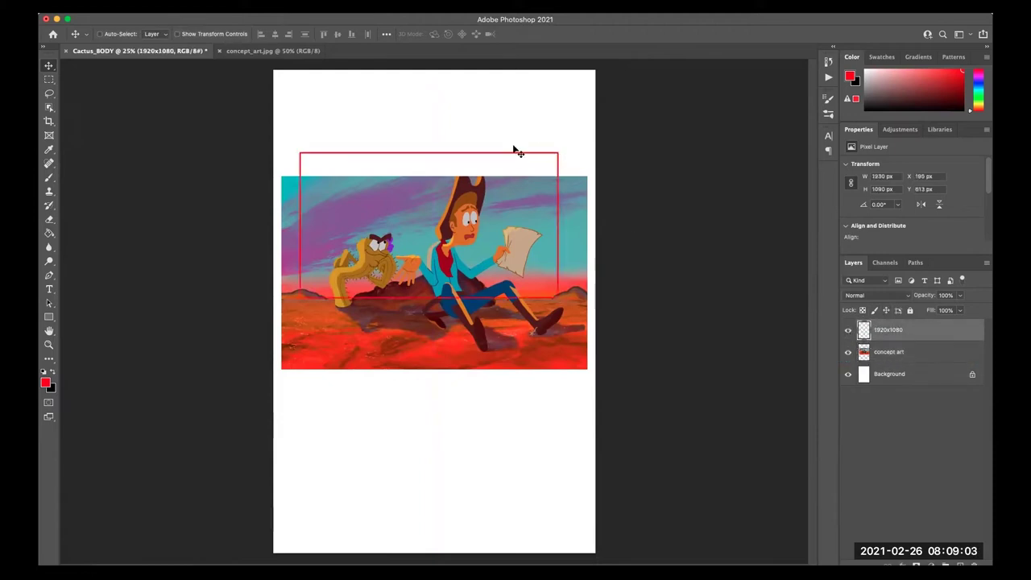
pyautogui.moveTo(520, 159)
pyautogui.mouseDown()
pyautogui.moveTo(530, 211)
pyautogui.moveTo(538, 121)
pyautogui.mouseUp()
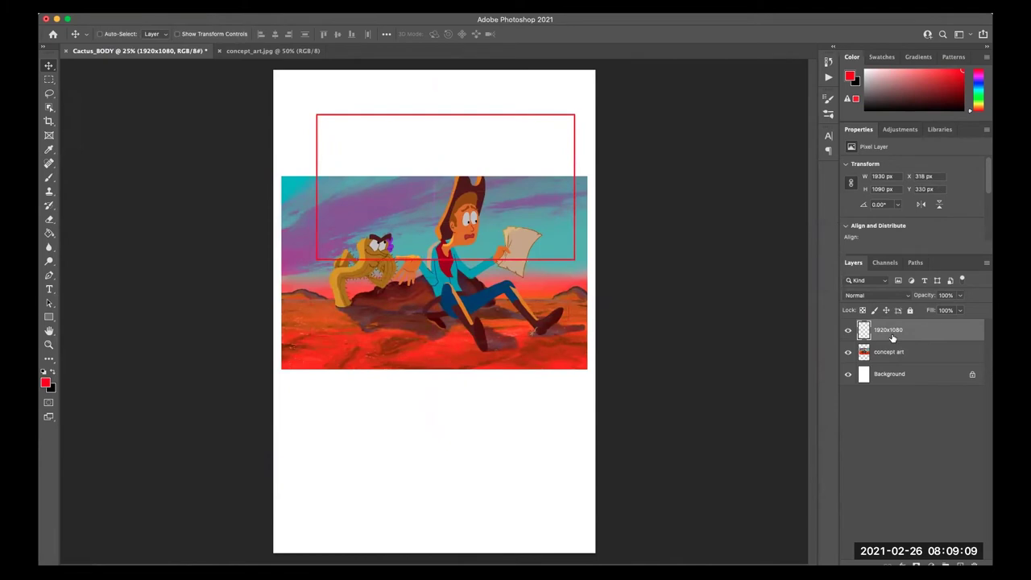
pyautogui.click(848, 329)
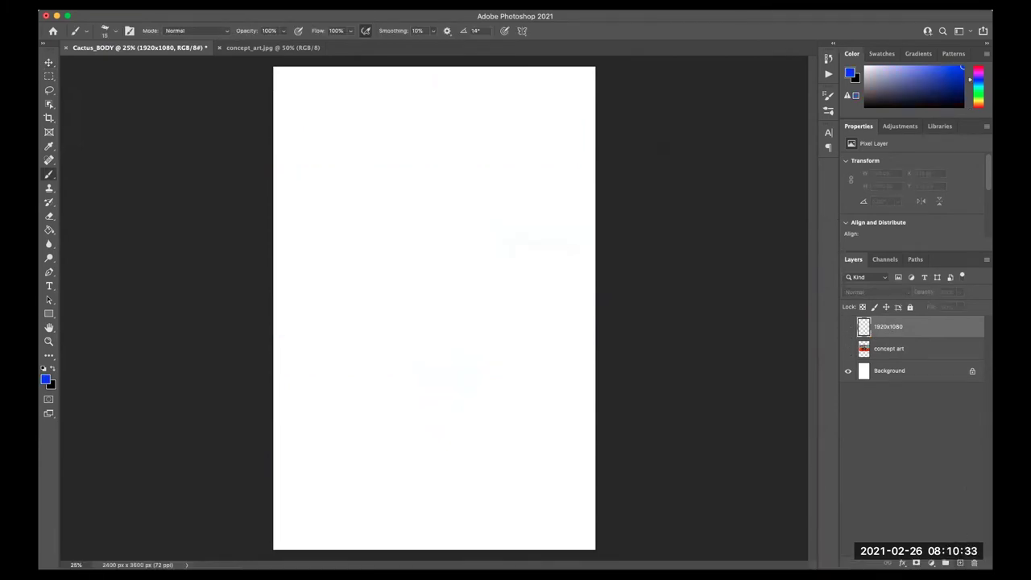
# - Add a new layer named rough, briefly checking the concept art for reference
pyautogui.hotkey('ctrl', 'shift', 'alt', 'n')
pyautogui.doubleClick(878, 328)
pyautogui.write('rough')
pyautogui.press('Return')
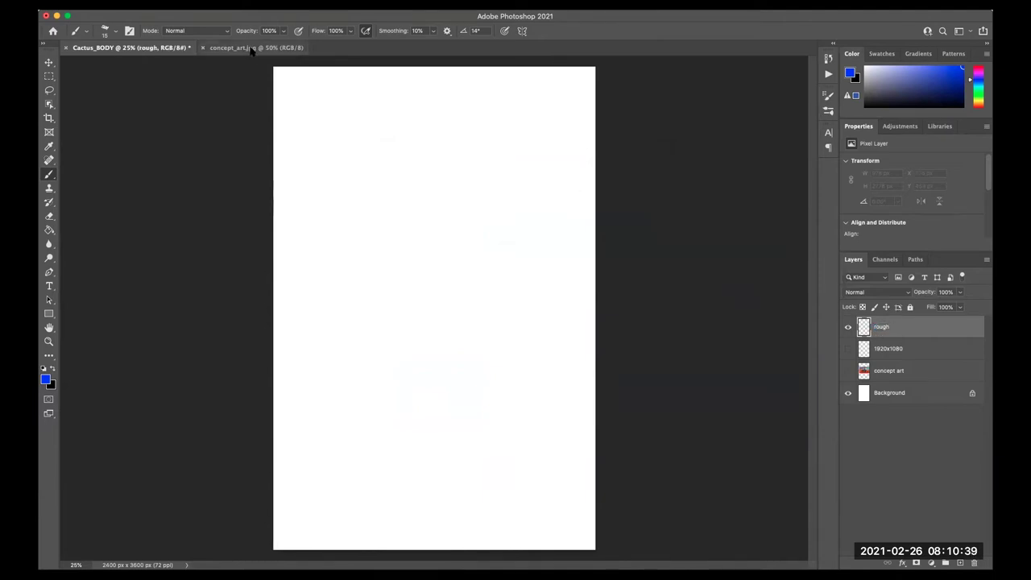
pyautogui.click(848, 372)
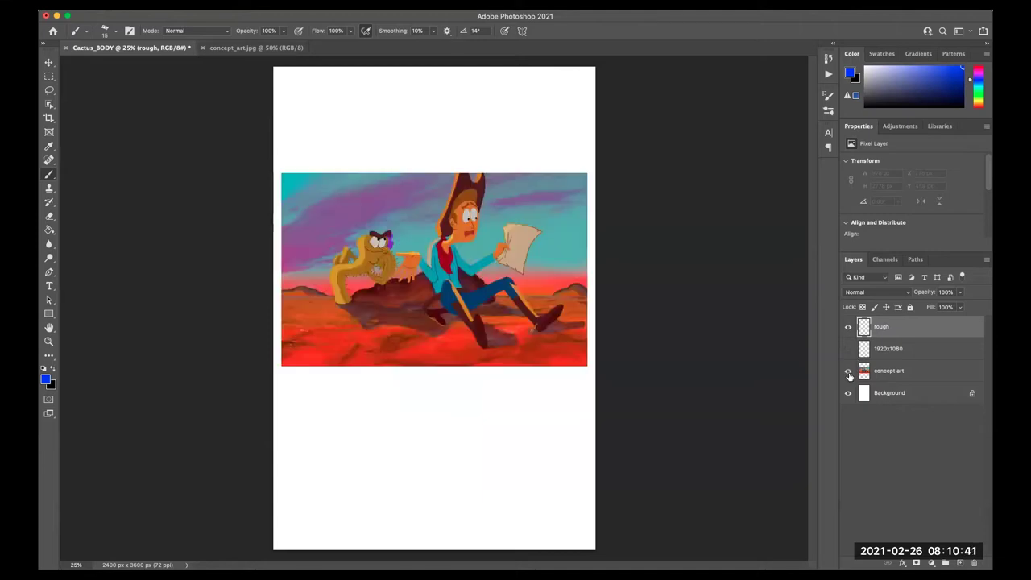
pyautogui.click(849, 372)
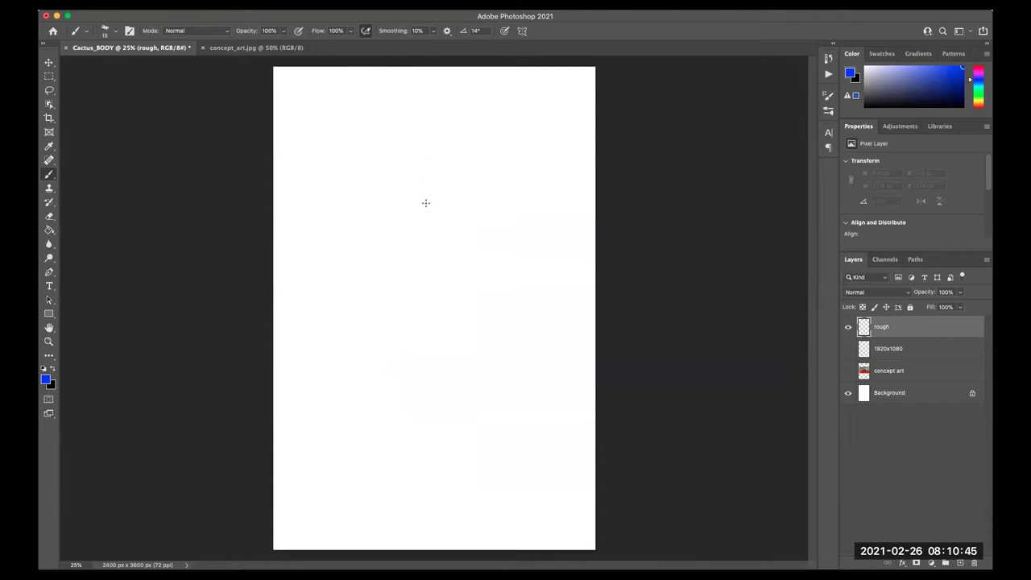
# - Sketch the tall cactus body's head and side edges in blue
pyautogui.moveTo(367, 166); pyautogui.dragTo(460, 133)
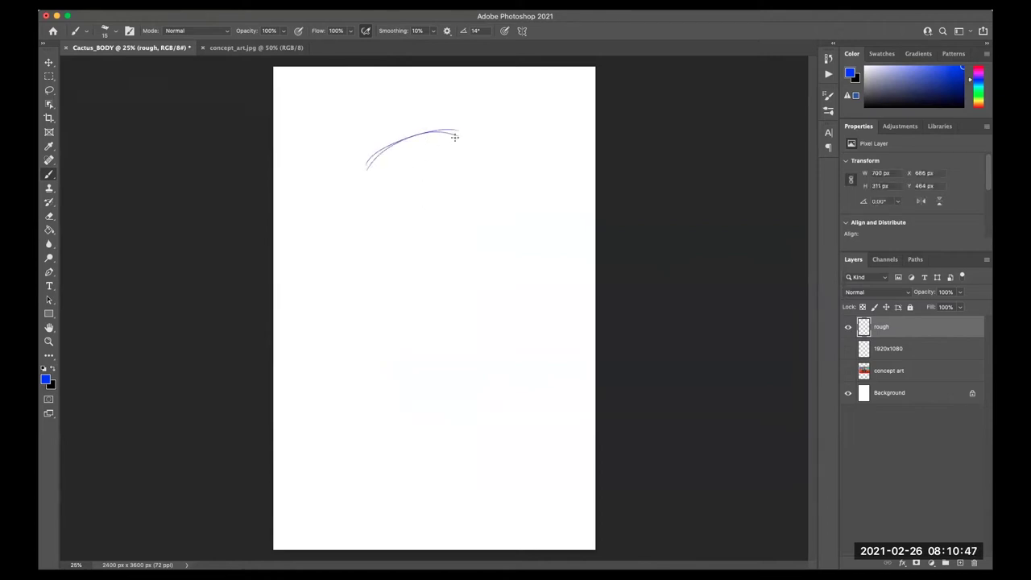
pyautogui.moveTo(366, 162); pyautogui.dragTo(397, 407)
pyautogui.moveTo(373, 230)
pyautogui.mouseDown()
pyautogui.moveTo(403, 481)
pyautogui.moveTo(451, 488)
pyautogui.mouseUp()
pyautogui.moveTo(457, 130); pyautogui.dragTo(482, 410)
pyautogui.moveTo(482, 347)
pyautogui.mouseDown()
pyautogui.moveTo(467, 464)
pyautogui.moveTo(408, 498)
pyautogui.moveTo(470, 485)
pyautogui.mouseUp()
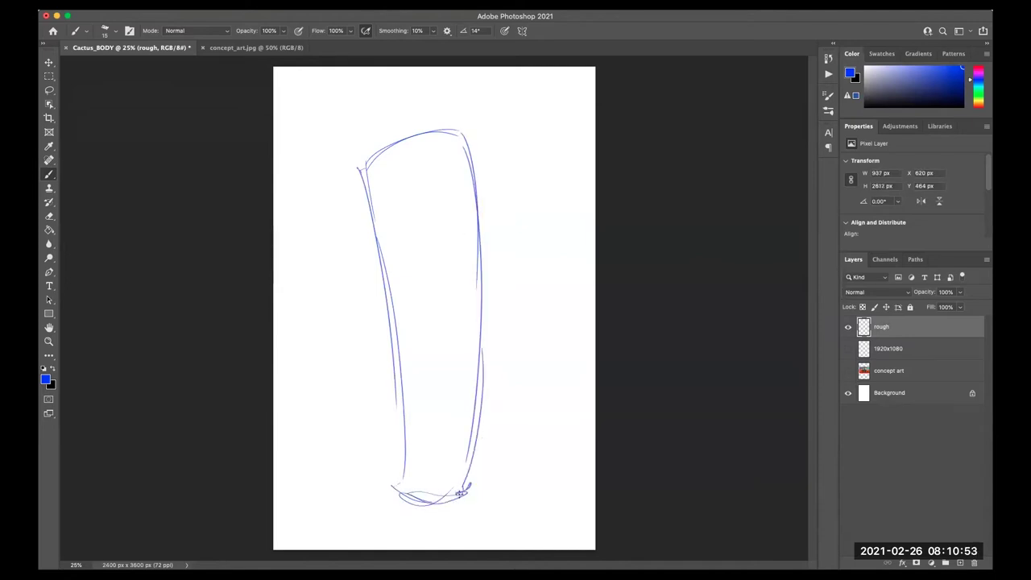
pyautogui.moveTo(366, 185); pyautogui.dragTo(387, 367)
pyautogui.moveTo(354, 168); pyautogui.dragTo(402, 480)
pyautogui.moveTo(410, 189)
pyautogui.mouseDown()
pyautogui.moveTo(428, 245)
pyautogui.moveTo(435, 234)
pyautogui.mouseUp()
# - Draw the face: two eyes with pupils, eyebrows, nose and mouth
pyautogui.moveTo(448, 176)
pyautogui.mouseDown()
pyautogui.moveTo(443, 226)
pyautogui.moveTo(471, 225)
pyautogui.moveTo(465, 234)
pyautogui.moveTo(454, 225)
pyautogui.moveTo(465, 232)
pyautogui.mouseUp()
pyautogui.moveTo(434, 201)
pyautogui.mouseDown()
pyautogui.moveTo(407, 194)
pyautogui.moveTo(435, 241)
pyautogui.mouseUp()
pyautogui.moveTo(415, 182); pyautogui.dragTo(427, 248)
pyautogui.moveTo(432, 169)
pyautogui.mouseDown()
pyautogui.moveTo(463, 146)
pyautogui.moveTo(467, 161)
pyautogui.mouseUp()
pyautogui.moveTo(392, 174)
pyautogui.mouseDown()
pyautogui.moveTo(427, 169)
pyautogui.moveTo(390, 174)
pyautogui.mouseUp()
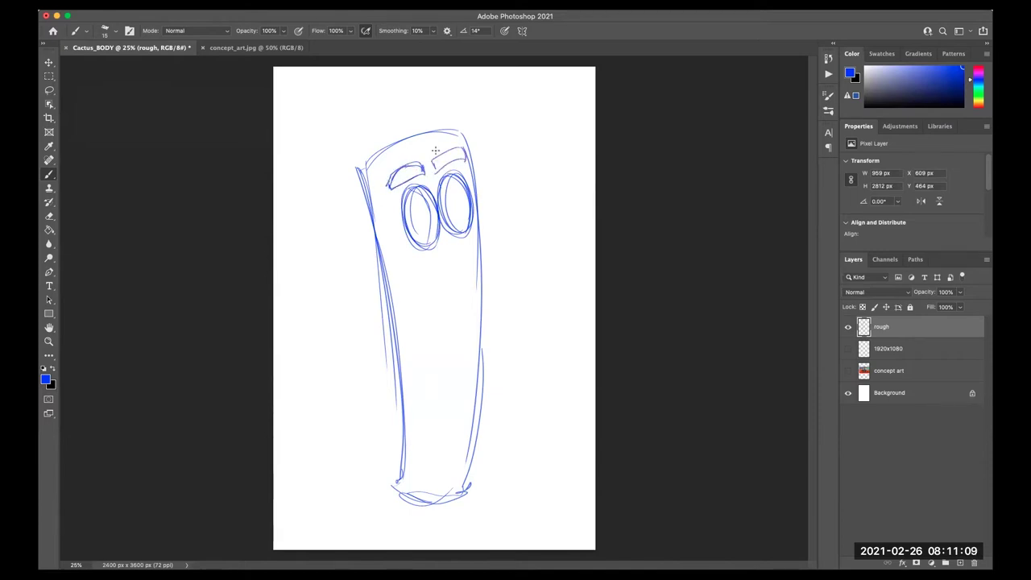
pyautogui.moveTo(472, 232)
pyautogui.mouseDown()
pyautogui.moveTo(500, 223)
pyautogui.moveTo(456, 284)
pyautogui.moveTo(451, 262)
pyautogui.mouseUp()
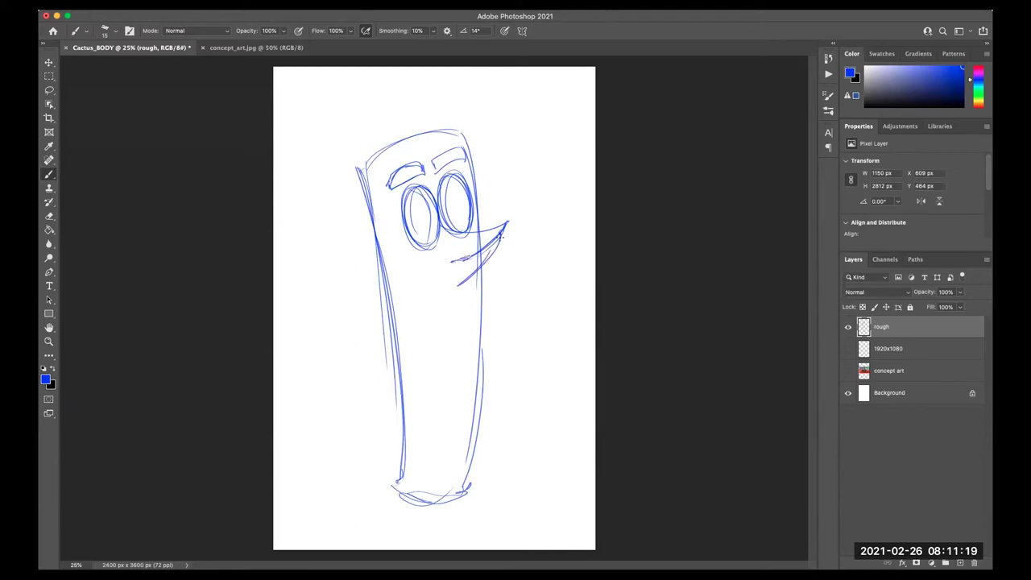
pyautogui.moveTo(458, 297); pyautogui.dragTo(451, 324)
pyautogui.moveTo(461, 200)
pyautogui.mouseDown()
pyautogui.moveTo(462, 218)
pyautogui.moveTo(425, 223)
pyautogui.mouseUp()
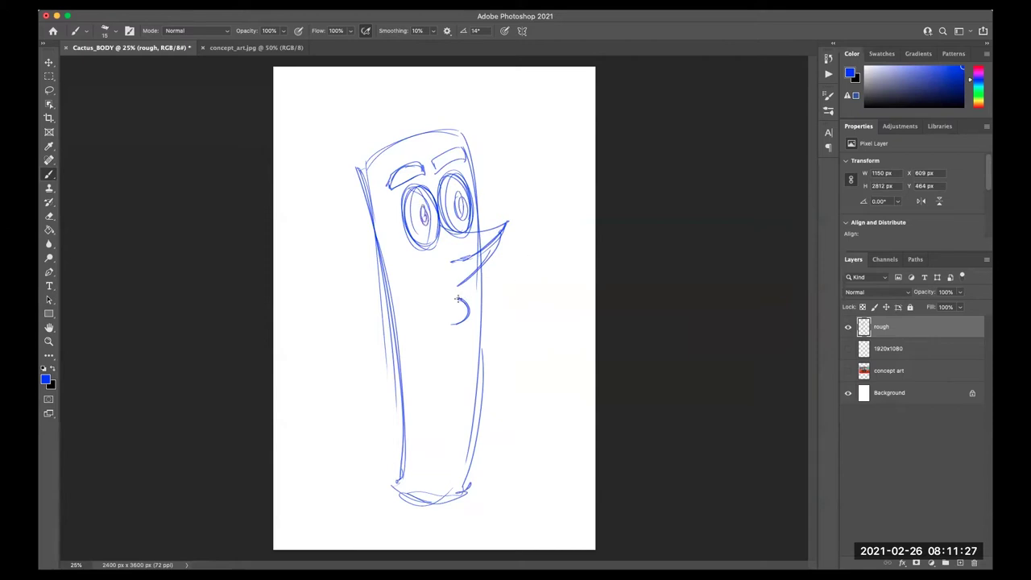
# - Darken the body edges, erase stray strokes, and add a centre guideline
pyautogui.moveTo(443, 500); pyautogui.dragTo(467, 487)
pyautogui.moveTo(395, 480); pyautogui.dragTo(392, 406)
pyautogui.moveTo(378, 156)
pyautogui.mouseDown()
pyautogui.moveTo(463, 135)
pyautogui.moveTo(476, 211)
pyautogui.mouseUp()
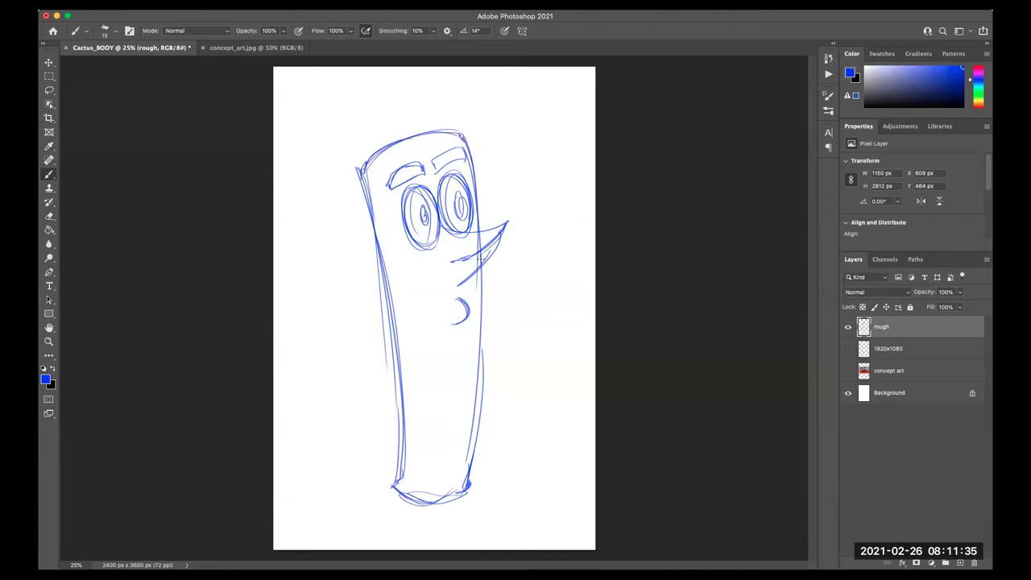
pyautogui.moveTo(481, 285); pyautogui.dragTo(469, 478)
pyautogui.moveTo(363, 165)
pyautogui.mouseDown()
pyautogui.moveTo(387, 295)
pyautogui.moveTo(395, 475)
pyautogui.mouseUp()
pyautogui.press('e')
pyautogui.moveTo(386, 360); pyautogui.dragTo(378, 258)
pyautogui.press('b')
pyautogui.moveTo(382, 94)
pyautogui.mouseDown()
pyautogui.moveTo(428, 230)
pyautogui.moveTo(442, 475)
pyautogui.mouseUp()
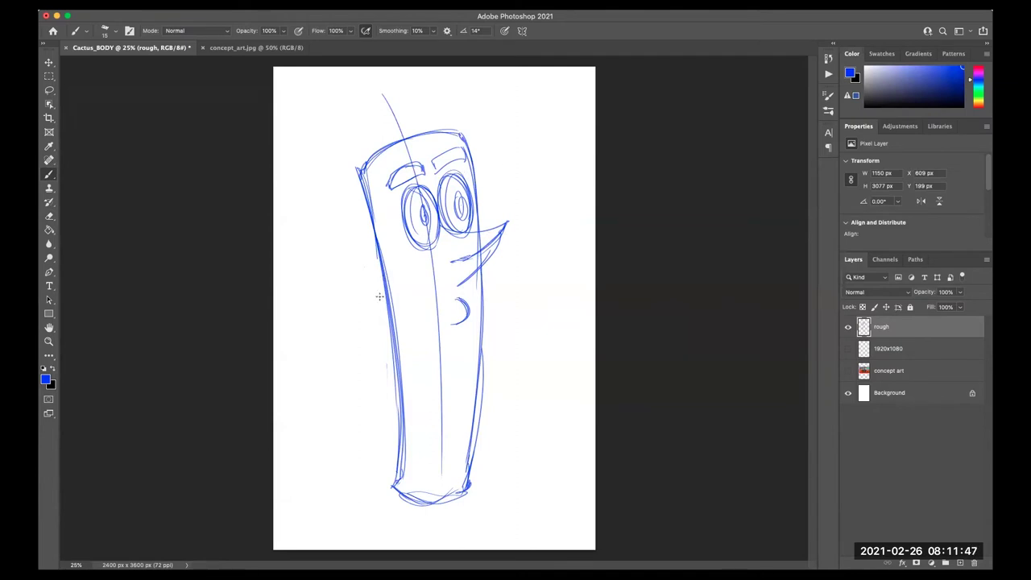
# - Sketch the raised left arm with a rounded tip, undoing bad strokes
pyautogui.moveTo(324, 320)
pyautogui.mouseDown()
pyautogui.moveTo(385, 292)
pyautogui.moveTo(343, 347)
pyautogui.mouseUp()
pyautogui.moveTo(377, 295); pyautogui.dragTo(310, 334)
pyautogui.press('super+z')
pyautogui.press('super+z')
pyautogui.press('super+z')
pyautogui.press('super+z')
pyautogui.press('super+z')
pyautogui.moveTo(385, 304); pyautogui.dragTo(341, 365)
pyautogui.press('super+z')
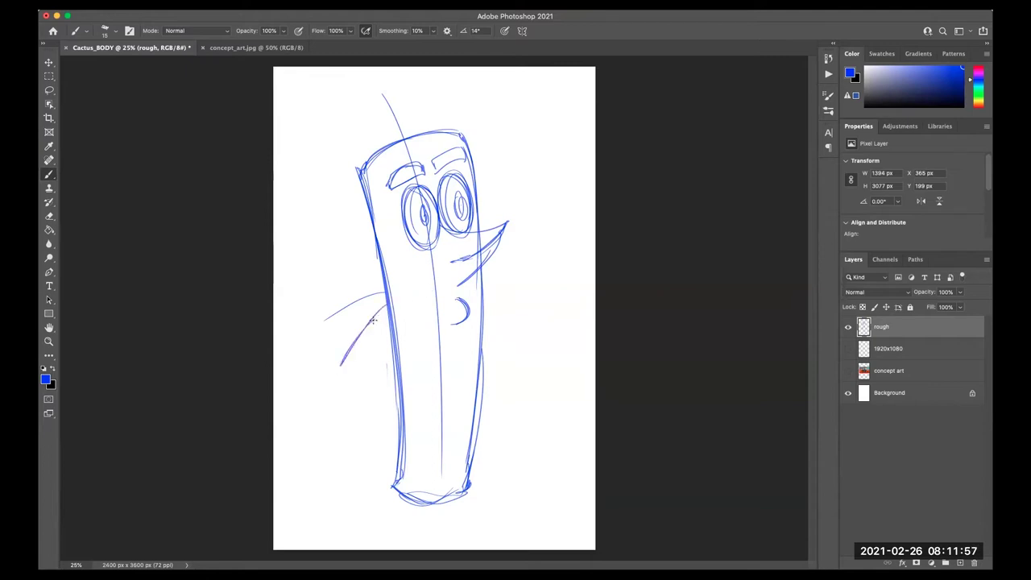
pyautogui.moveTo(328, 319)
pyautogui.mouseDown()
pyautogui.moveTo(303, 348)
pyautogui.moveTo(330, 387)
pyautogui.mouseUp()
pyautogui.moveTo(307, 345)
pyautogui.mouseDown()
pyautogui.moveTo(328, 360)
pyautogui.moveTo(338, 387)
pyautogui.moveTo(397, 303)
pyautogui.moveTo(355, 308)
pyautogui.moveTo(319, 332)
pyautogui.mouseUp()
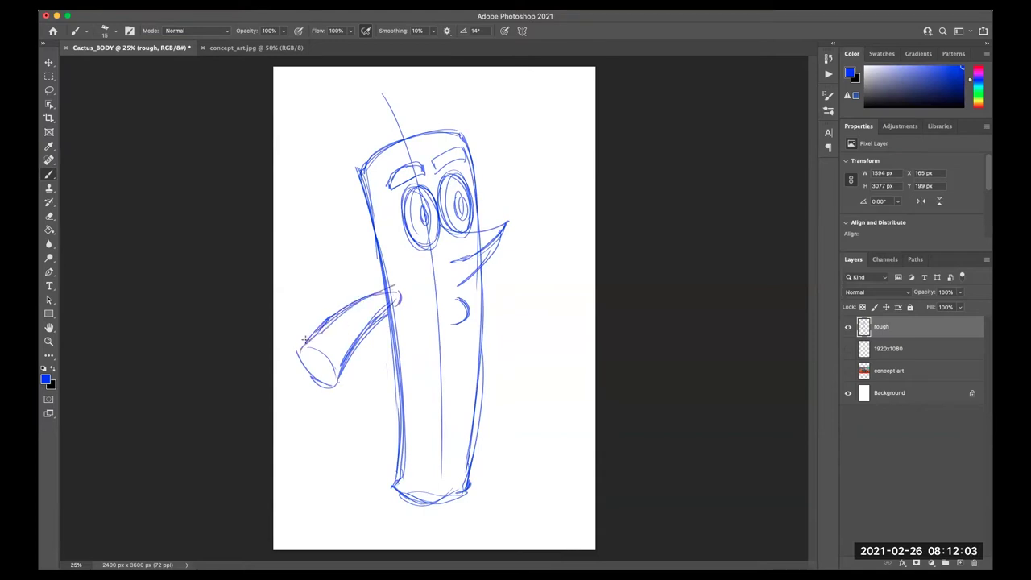
pyautogui.moveTo(390, 346)
pyautogui.mouseDown()
pyautogui.moveTo(406, 494)
pyautogui.moveTo(465, 467)
pyautogui.mouseUp()
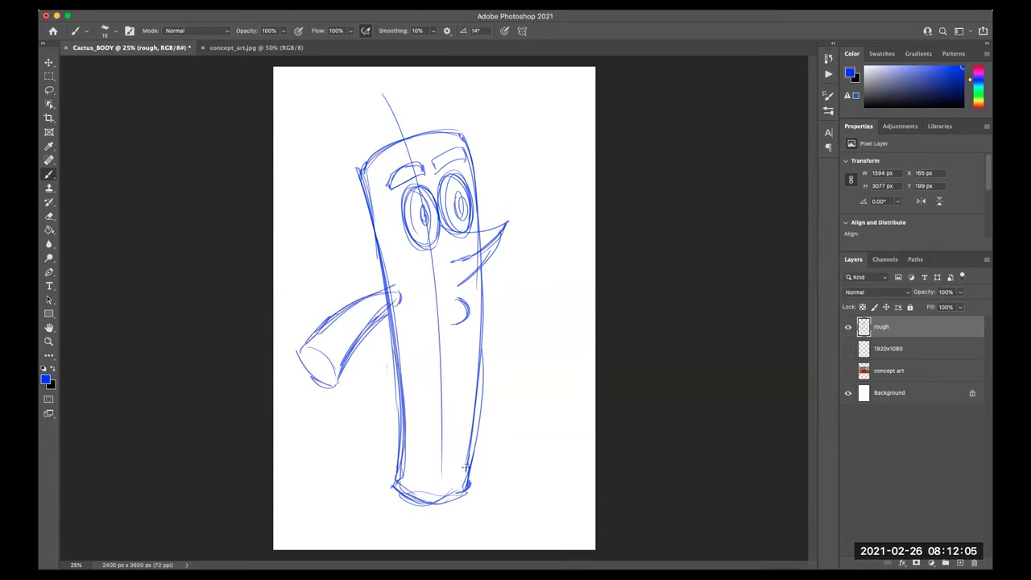
# - Draw the right arm and hand, checking the concept art for reference
pyautogui.click(242, 47)
pyautogui.click(162, 48)
pyautogui.moveTo(484, 281); pyautogui.dragTo(556, 372)
pyautogui.moveTo(487, 282); pyautogui.dragTo(566, 401)
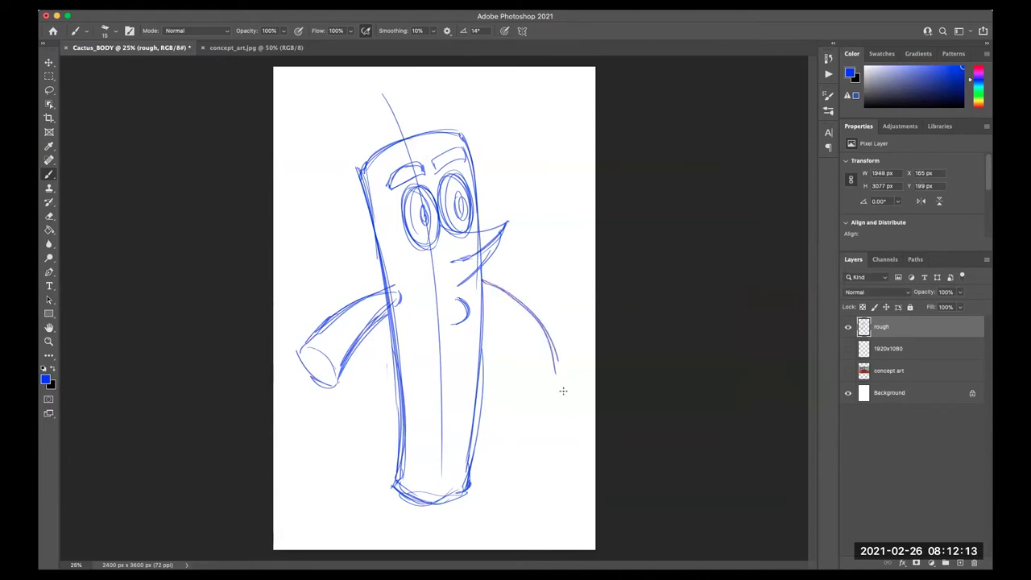
pyautogui.moveTo(513, 425); pyautogui.dragTo(567, 399)
pyautogui.moveTo(485, 302)
pyautogui.mouseDown()
pyautogui.moveTo(510, 419)
pyautogui.moveTo(566, 401)
pyautogui.mouseUp()
pyautogui.moveTo(492, 292); pyautogui.dragTo(558, 382)
pyautogui.moveTo(509, 419); pyautogui.dragTo(562, 396)
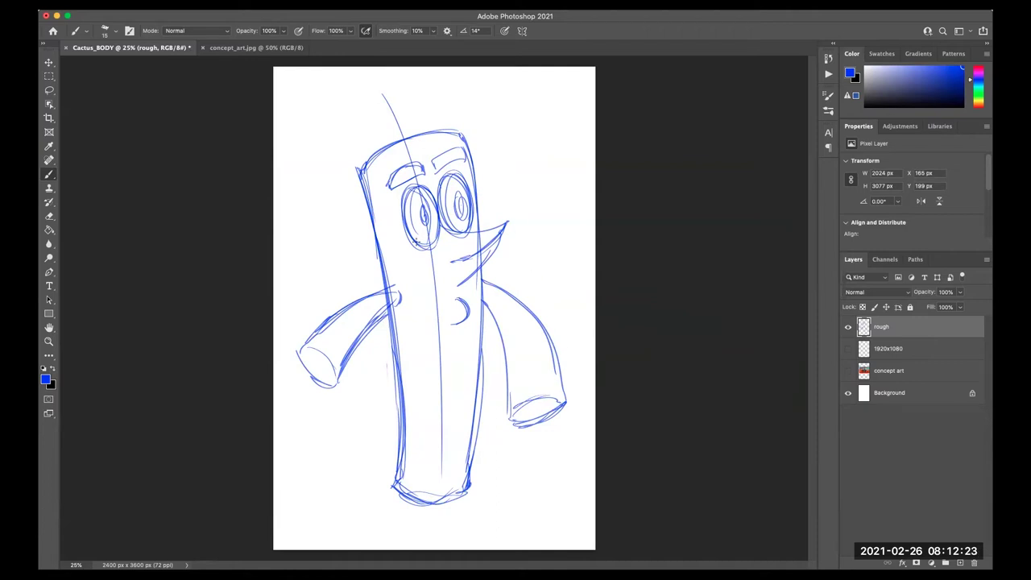
# - Add a flower with petals on top of the cactus head
pyautogui.moveTo(447, 127); pyautogui.dragTo(453, 113)
pyautogui.click(266, 47)
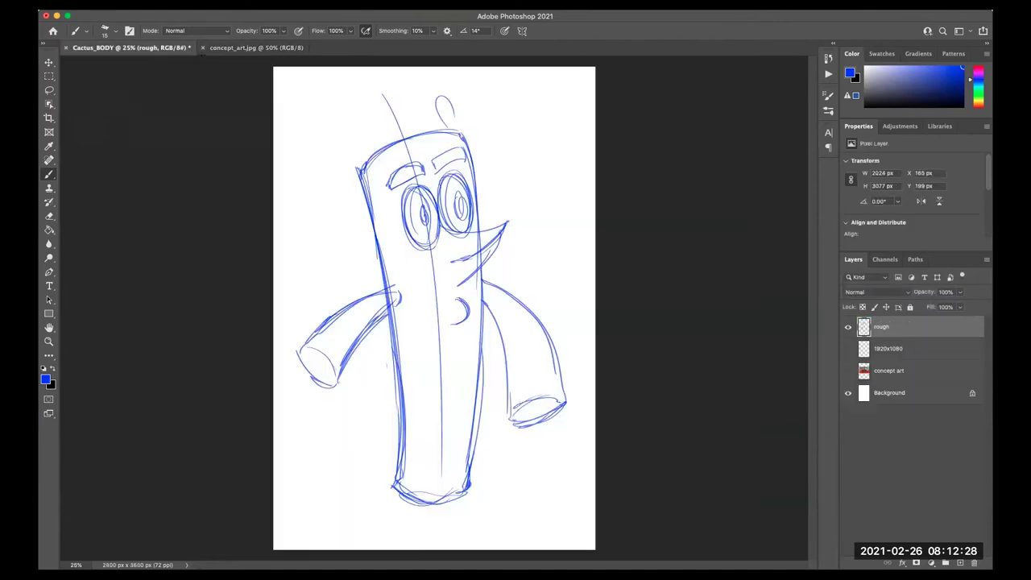
pyautogui.click(133, 48)
pyautogui.moveTo(465, 125)
pyautogui.mouseDown()
pyautogui.moveTo(472, 94)
pyautogui.moveTo(489, 121)
pyautogui.moveTo(474, 179)
pyautogui.mouseUp()
pyautogui.moveTo(455, 106); pyautogui.dragTo(493, 119)
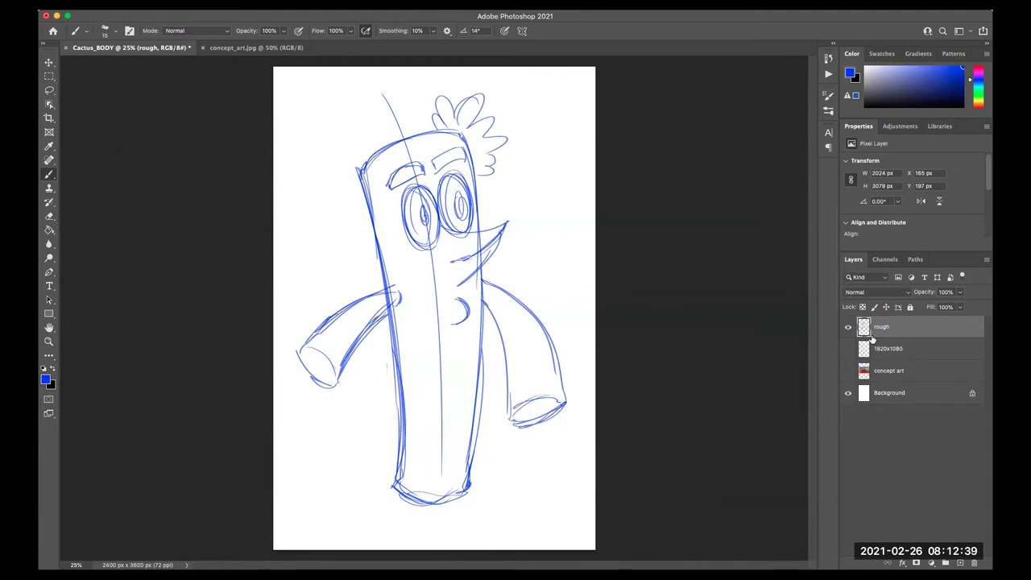
# - Show the red 1920x1080 frame, move it over the head and face, then hide it
pyautogui.click(848, 349)
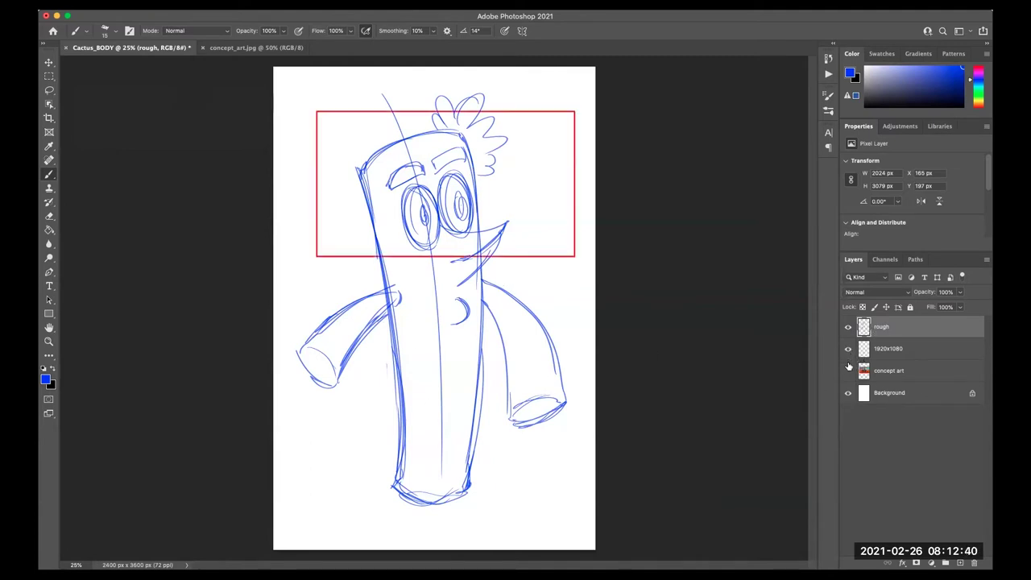
pyautogui.click(892, 354)
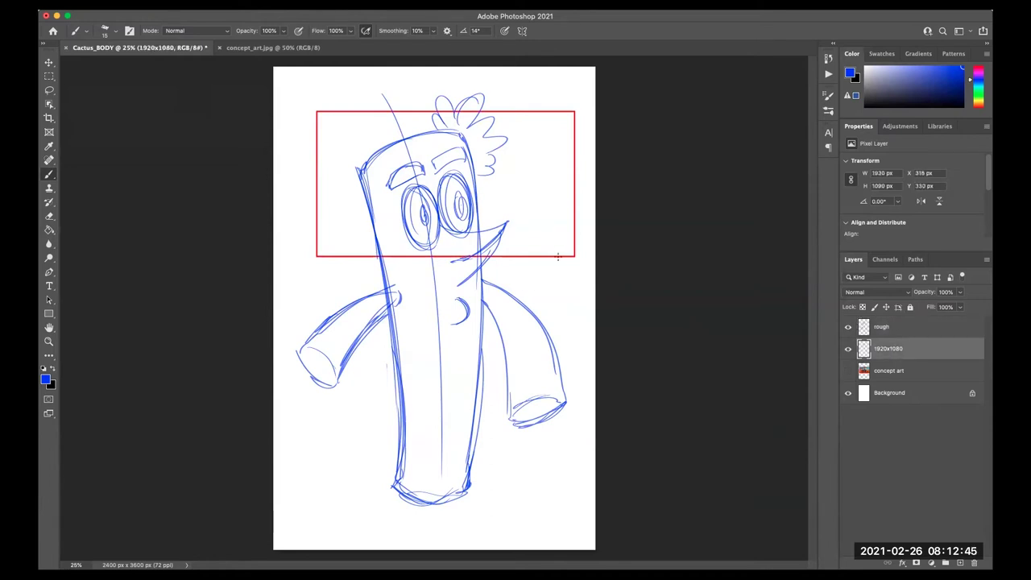
pyautogui.click(48, 63)
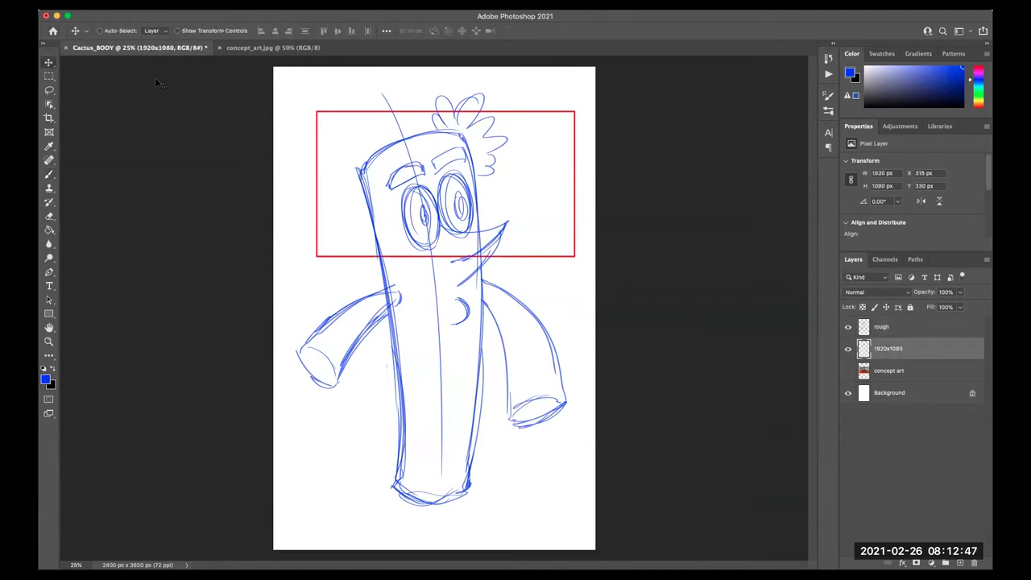
pyautogui.moveTo(543, 248)
pyautogui.mouseDown()
pyautogui.moveTo(540, 282)
pyautogui.moveTo(526, 258)
pyautogui.mouseUp()
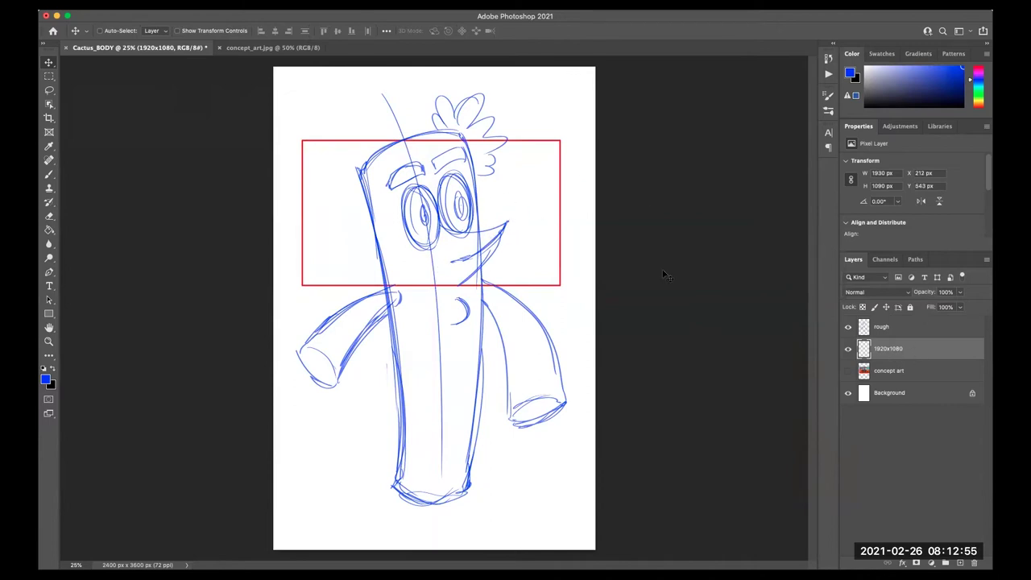
pyautogui.moveTo(545, 256)
pyautogui.mouseDown()
pyautogui.moveTo(540, 270)
pyautogui.moveTo(548, 204)
pyautogui.moveTo(548, 484)
pyautogui.moveTo(548, 189)
pyautogui.moveTo(544, 496)
pyautogui.moveTo(552, 221)
pyautogui.moveTo(547, 279)
pyautogui.mouseUp()
pyautogui.click(848, 352)
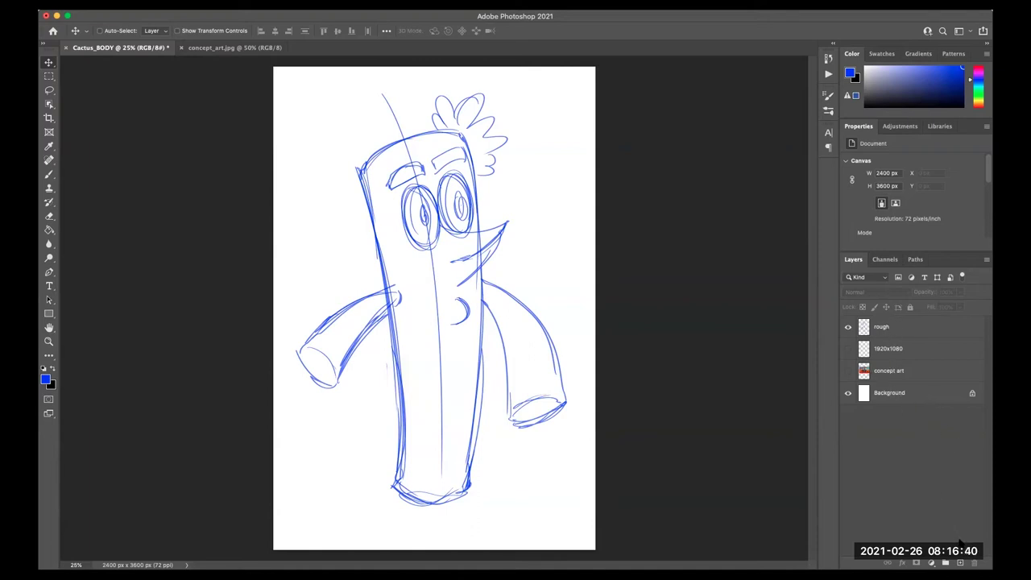
# - Add a new layer named body_3-4 and set black as the brush colour
pyautogui.click(946, 562)
pyautogui.doubleClick(883, 328)
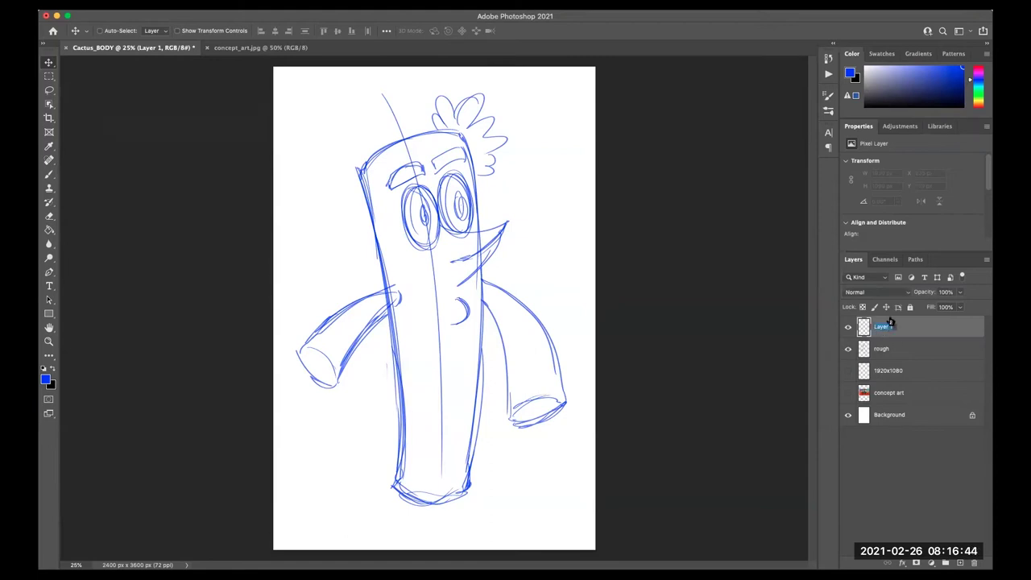
pyautogui.write('bod')
pyautogui.press('Return')
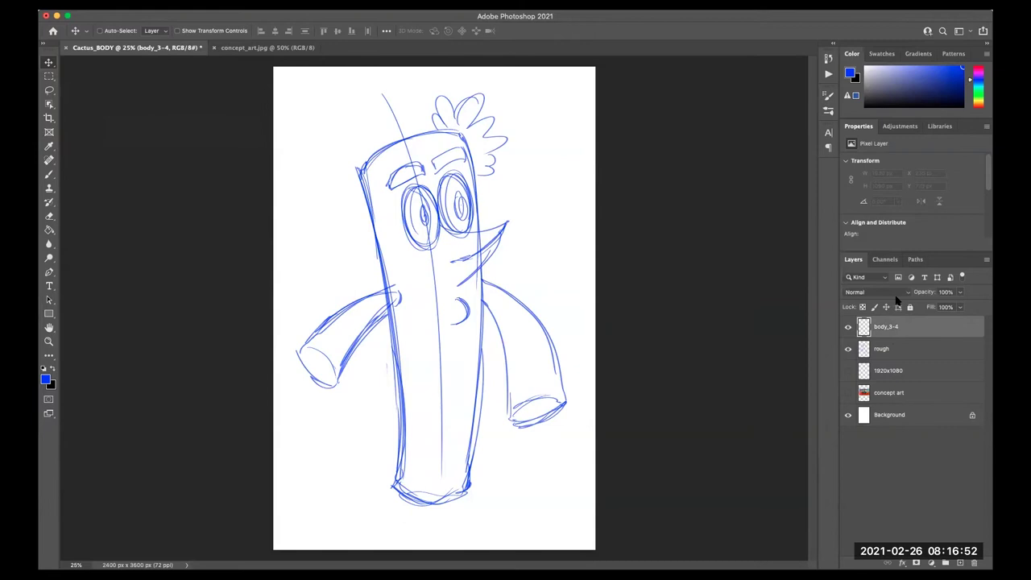
pyautogui.click(52, 367)
pyautogui.press('b')
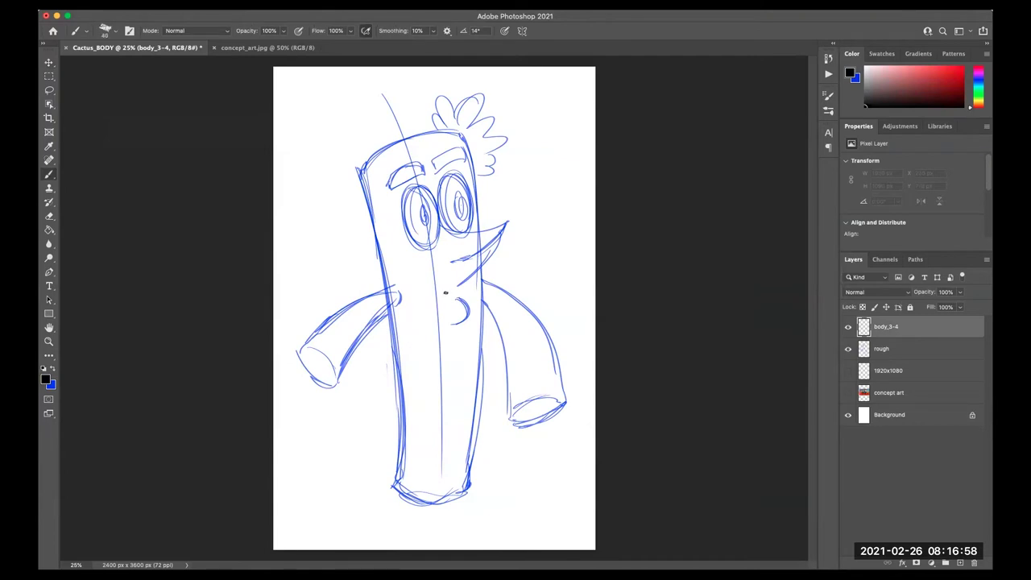
# - Trace the cactus body's left, top and bottom edges, redrawing the bottom curve
pyautogui.moveTo(363, 162)
pyautogui.mouseDown()
pyautogui.moveTo(387, 285)
pyautogui.moveTo(394, 486)
pyautogui.moveTo(403, 488)
pyautogui.mouseUp()
pyautogui.moveTo(364, 168)
pyautogui.mouseDown()
pyautogui.moveTo(379, 149)
pyautogui.moveTo(453, 131)
pyautogui.moveTo(480, 198)
pyautogui.moveTo(465, 486)
pyautogui.mouseUp()
pyautogui.moveTo(393, 485)
pyautogui.mouseDown()
pyautogui.moveTo(447, 505)
pyautogui.moveTo(471, 485)
pyautogui.mouseUp()
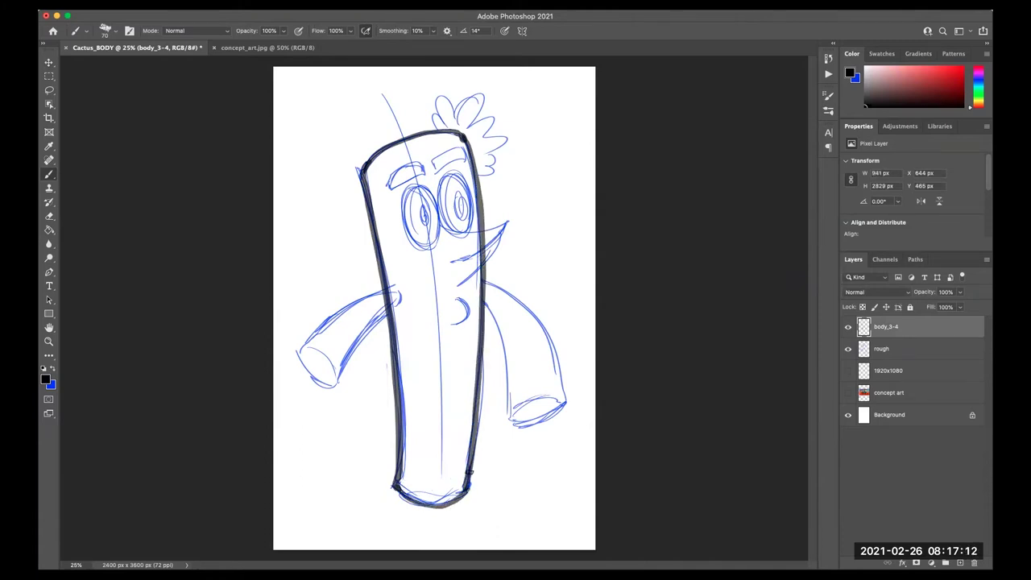
pyautogui.hotkey('ctrl', 'z')
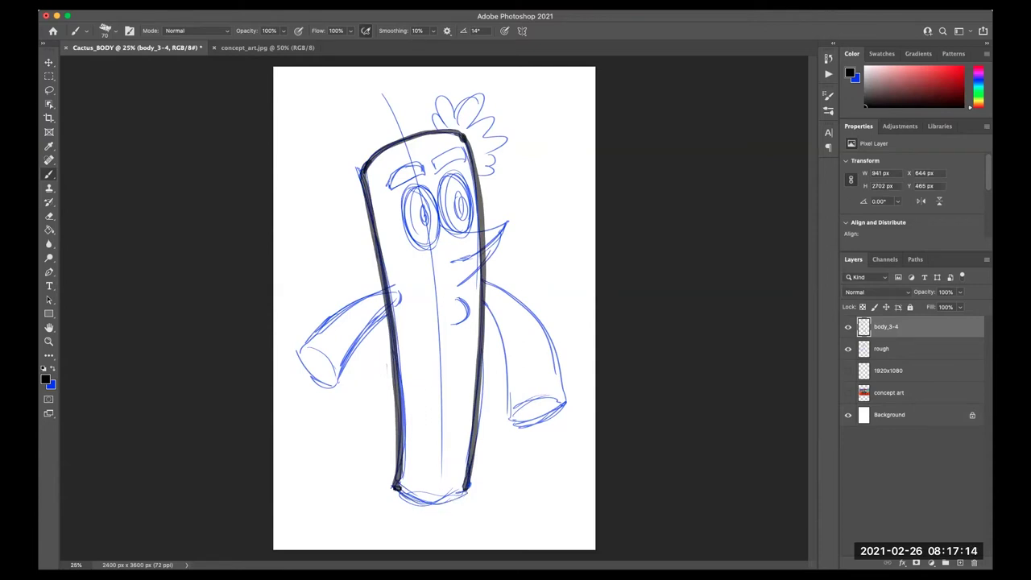
pyautogui.moveTo(394, 486)
pyautogui.mouseDown()
pyautogui.moveTo(415, 500)
pyautogui.moveTo(449, 497)
pyautogui.mouseUp()
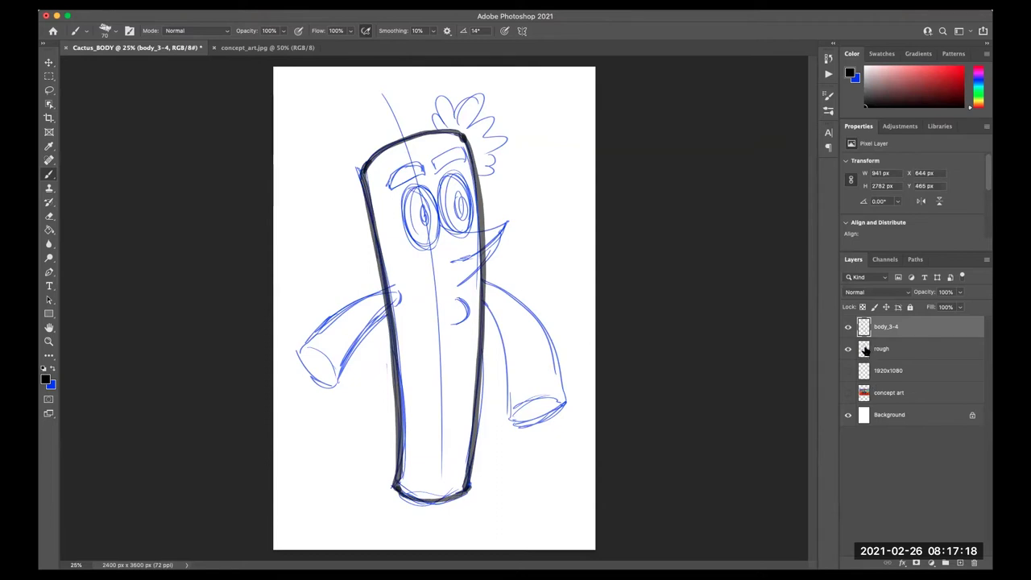
# - Put the body_3-4 layer into a new group named BODY_3-4
pyautogui.click(897, 465)
pyautogui.click(918, 327)
pyautogui.moveTo(914, 330); pyautogui.dragTo(945, 562)
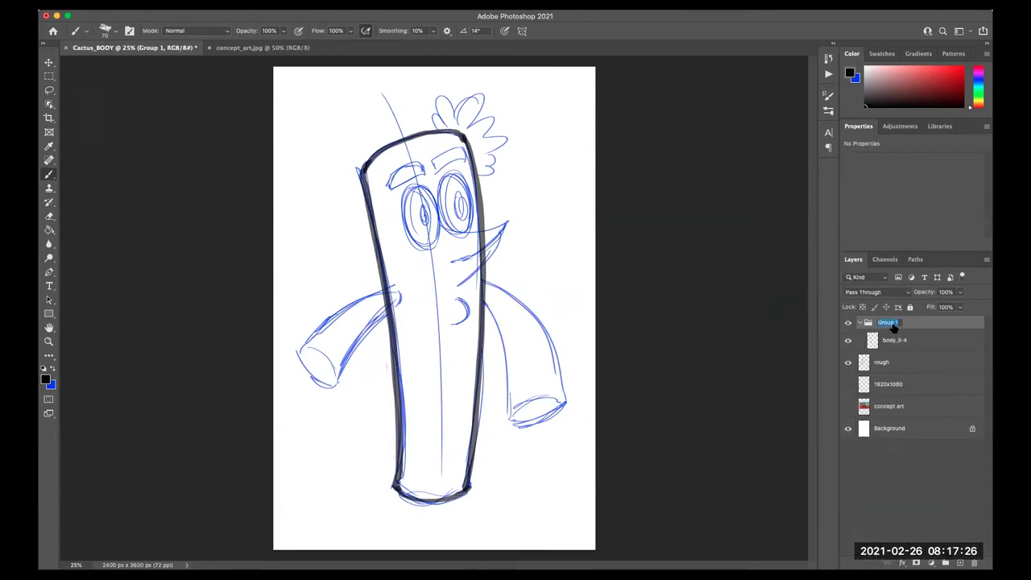
pyautogui.write('BO')
pyautogui.press('Return')
# - Hide the rough sketch layer and undo a stray test scribble beside the outline
pyautogui.click(896, 341)
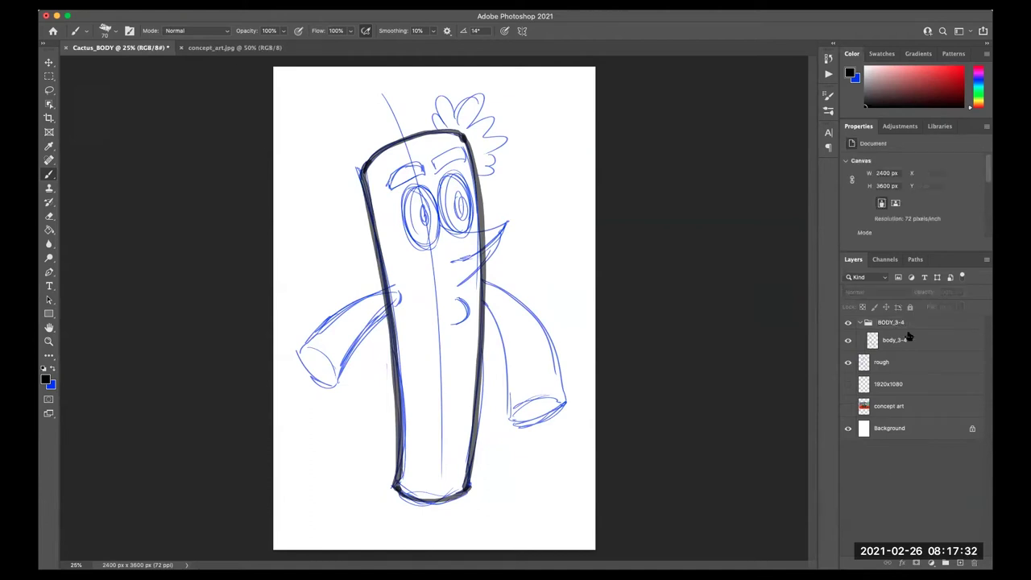
pyautogui.click(848, 364)
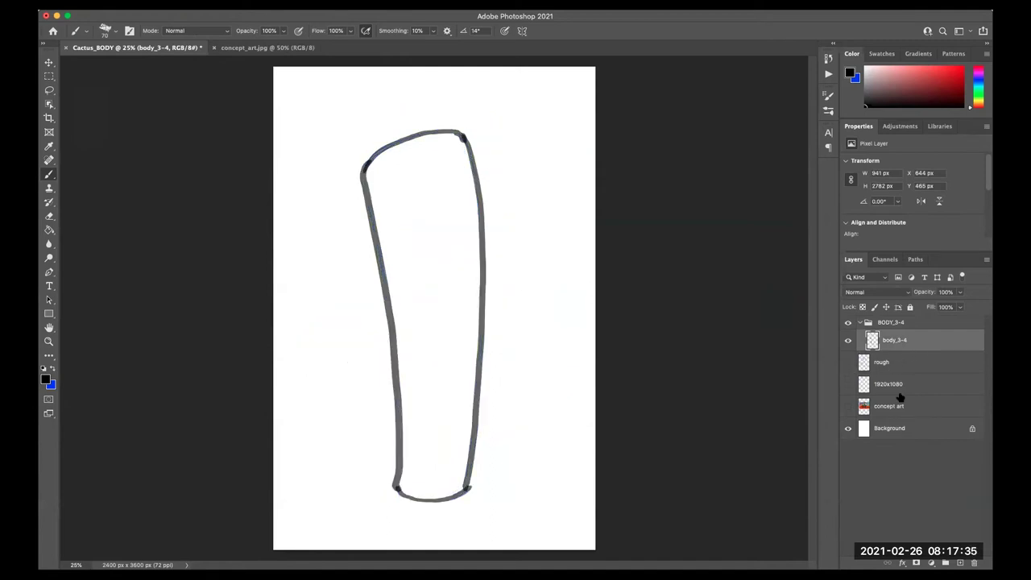
pyautogui.click(896, 489)
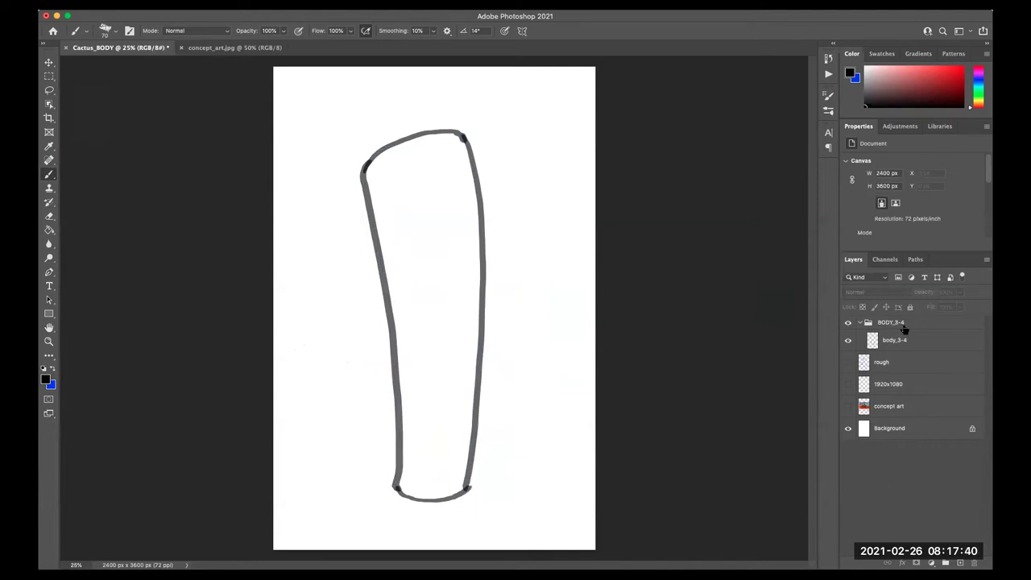
pyautogui.click(873, 333)
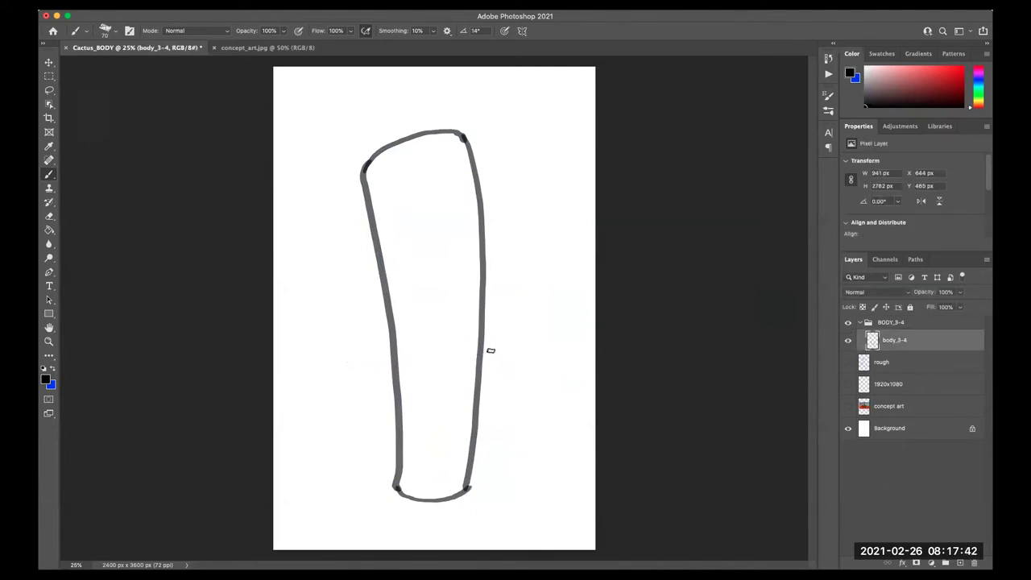
pyautogui.moveTo(507, 312)
pyautogui.mouseDown()
pyautogui.moveTo(529, 368)
pyautogui.moveTo(539, 362)
pyautogui.moveTo(519, 322)
pyautogui.moveTo(544, 373)
pyautogui.mouseUp()
pyautogui.press('super+z')
pyautogui.press('super+z')
pyautogui.press('super+z')
pyautogui.press('super+z')
# - Open both gettyimages corduroy JPEGs from the textures folder, then start dragging the orange one toward Cactus_BODY
pyautogui.click(109, 4)
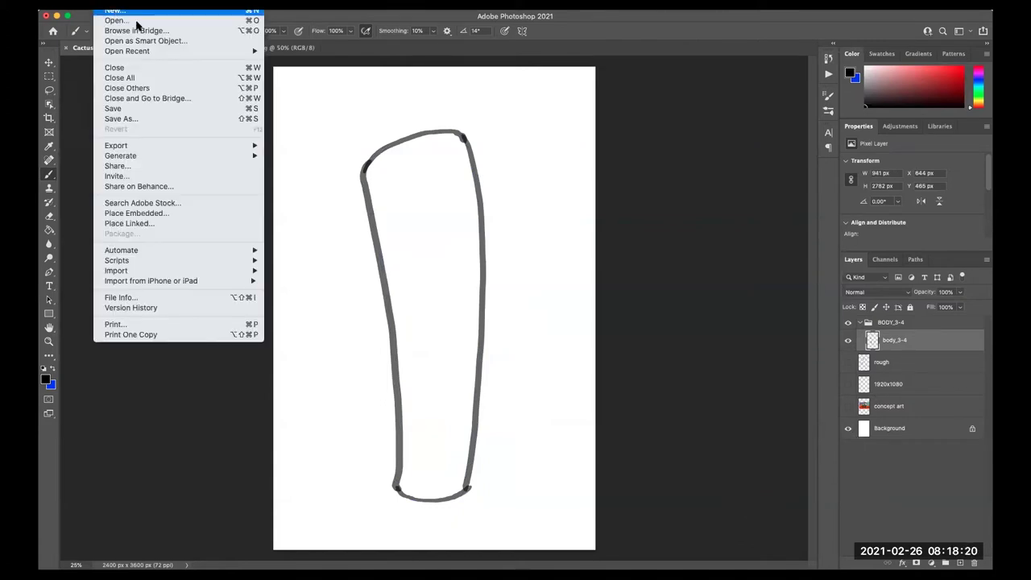
pyautogui.click(188, 22)
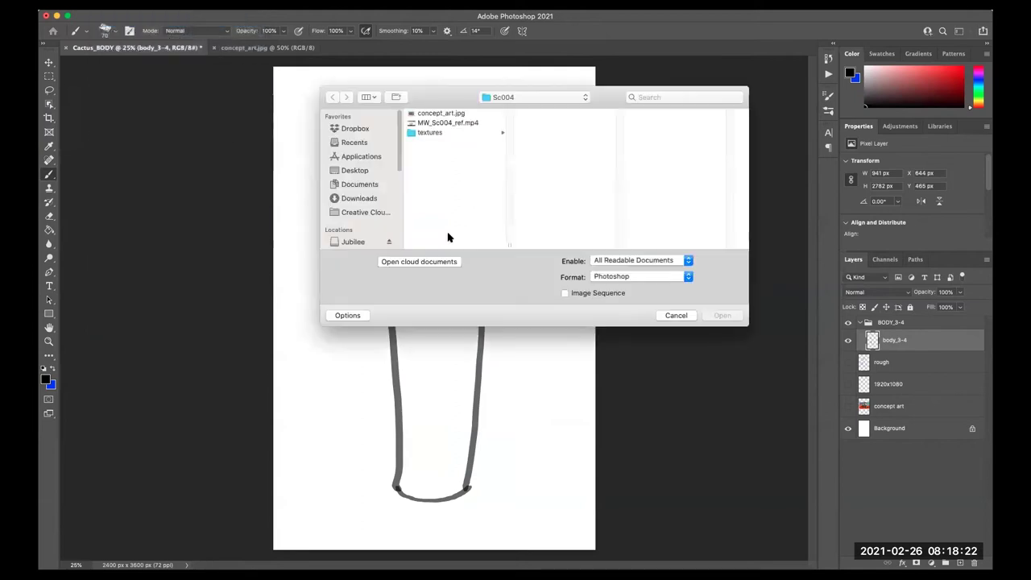
pyautogui.click(466, 133)
pyautogui.click(580, 114)
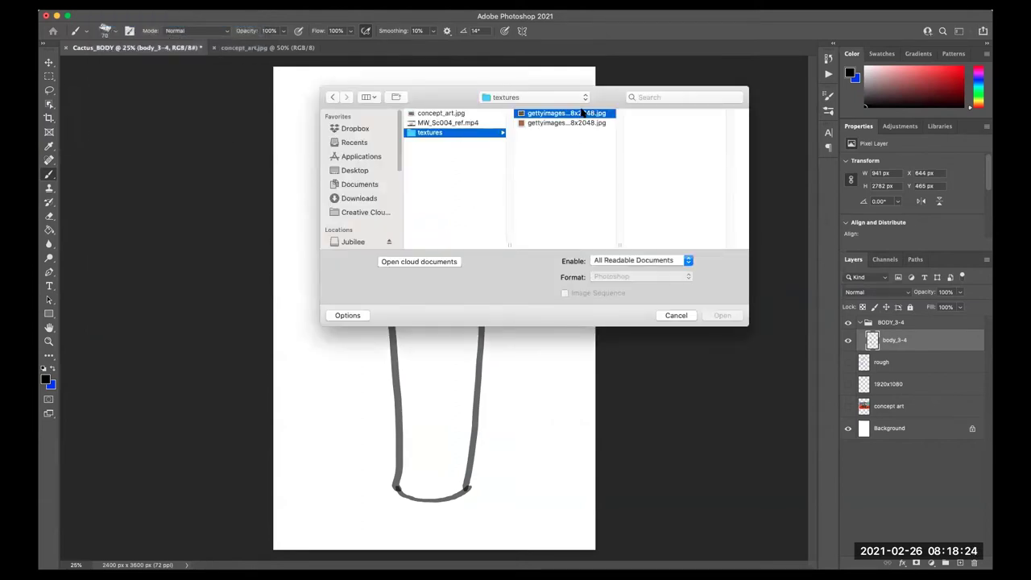
pyautogui.keyDown('shift'); pyautogui.click(593, 122); pyautogui.keyUp('shift')
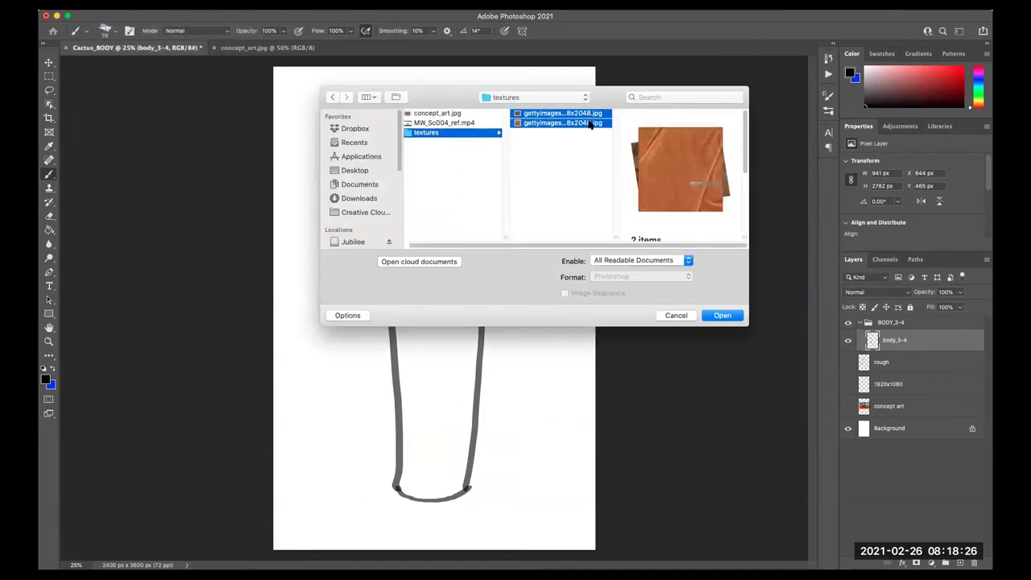
pyautogui.click(719, 316)
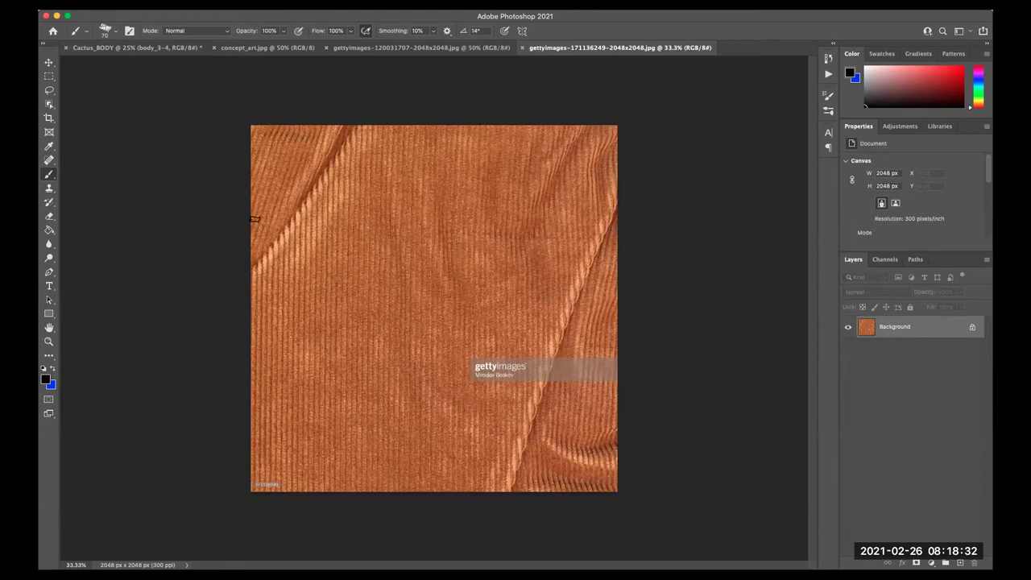
pyautogui.click(49, 63)
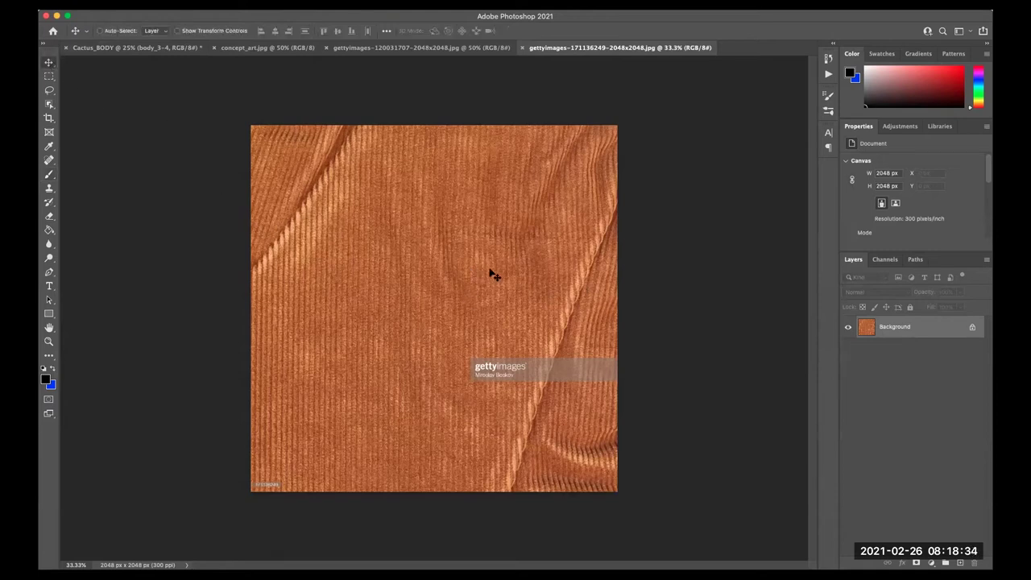
pyautogui.moveTo(496, 314)
pyautogui.mouseDown()
pyautogui.moveTo(195, 80)
pyautogui.moveTo(713, 448)
pyautogui.mouseUp()
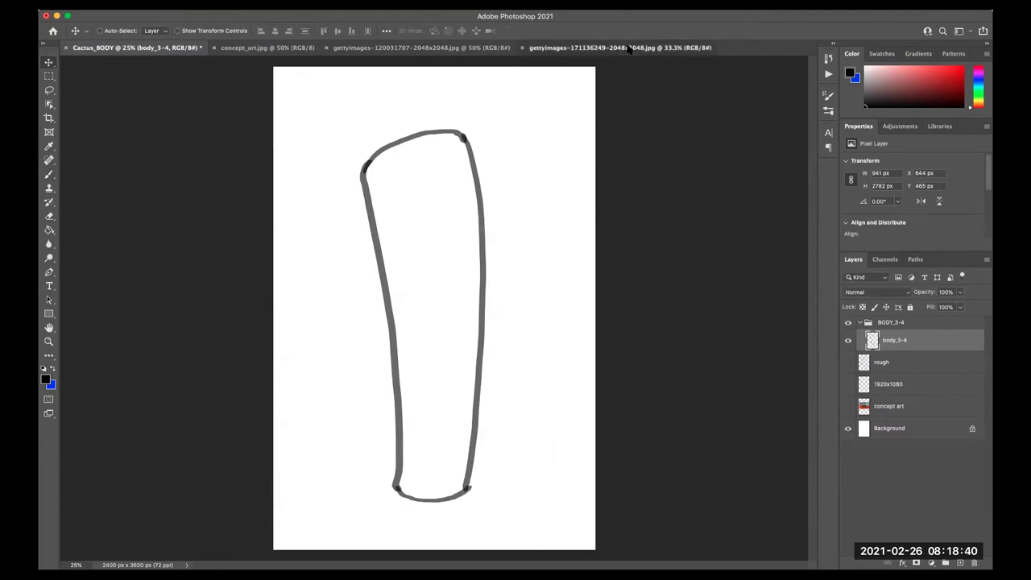
# - Drag the orange and brown corduroy textures into Cactus_BODY as Layer 1 and Layer 2
pyautogui.moveTo(824, 417); pyautogui.dragTo(499, 176)
pyautogui.moveTo(468, 286); pyautogui.dragTo(150, 51)
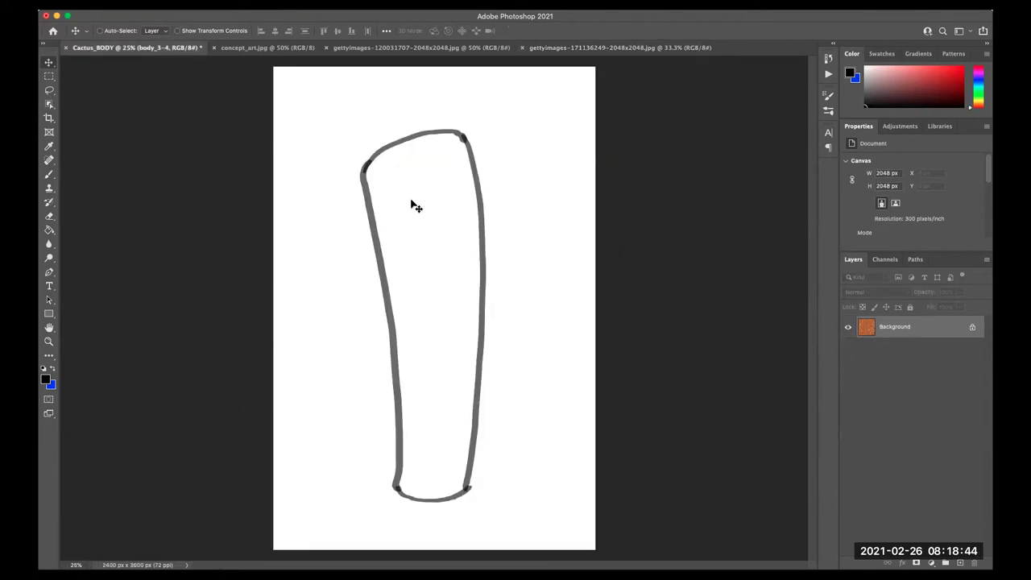
pyautogui.moveTo(412, 206); pyautogui.dragTo(421, 203)
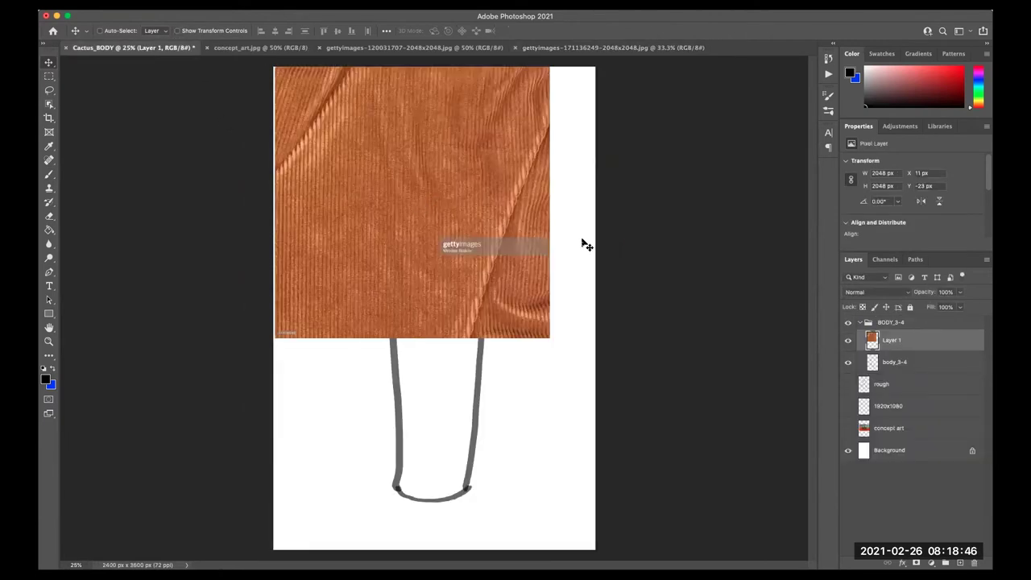
pyautogui.moveTo(489, 190); pyautogui.dragTo(540, 262)
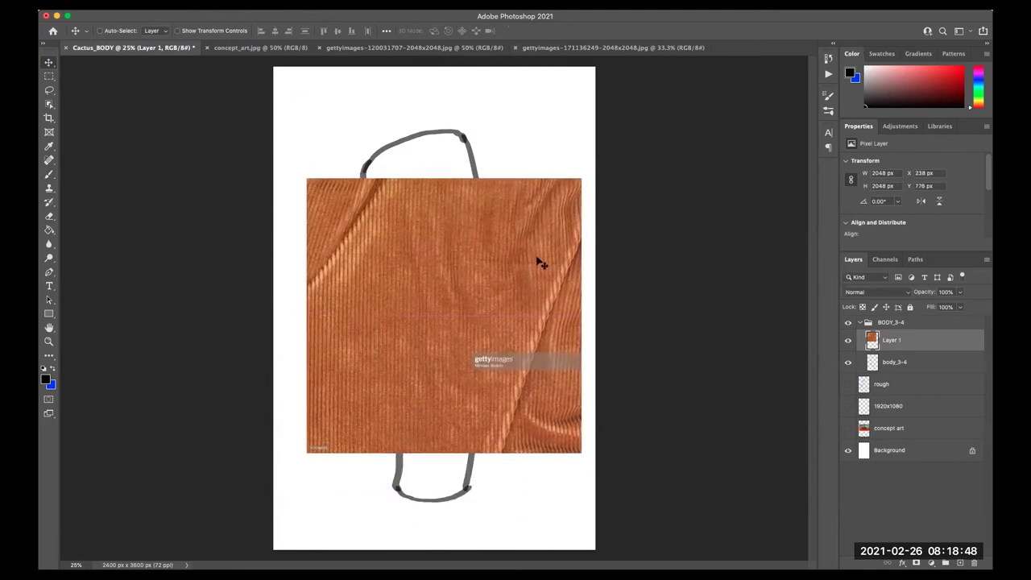
pyautogui.click(485, 52)
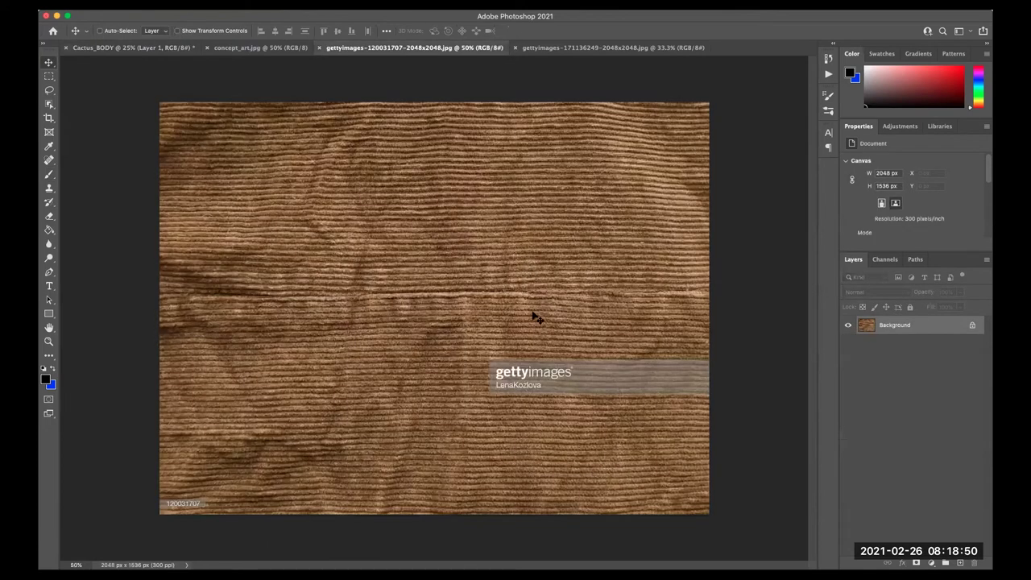
pyautogui.moveTo(552, 318)
pyautogui.mouseDown()
pyautogui.moveTo(151, 54)
pyautogui.moveTo(160, 59)
pyautogui.mouseUp()
pyautogui.moveTo(398, 210)
pyautogui.mouseDown()
pyautogui.moveTo(503, 169)
pyautogui.moveTo(520, 246)
pyautogui.moveTo(525, 189)
pyautogui.moveTo(522, 204)
pyautogui.mouseUp()
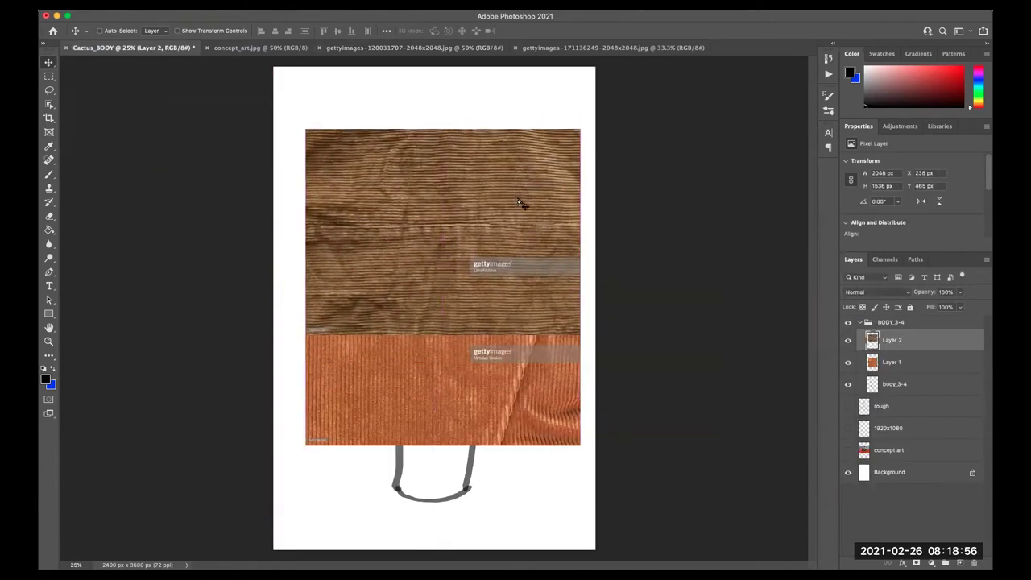
# - Move the 1920x1080 frame layer to the top, make it visible, and zoom to 50%
pyautogui.click(848, 429)
pyautogui.click(848, 430)
pyautogui.moveTo(910, 432); pyautogui.dragTo(900, 319)
pyautogui.click(848, 329)
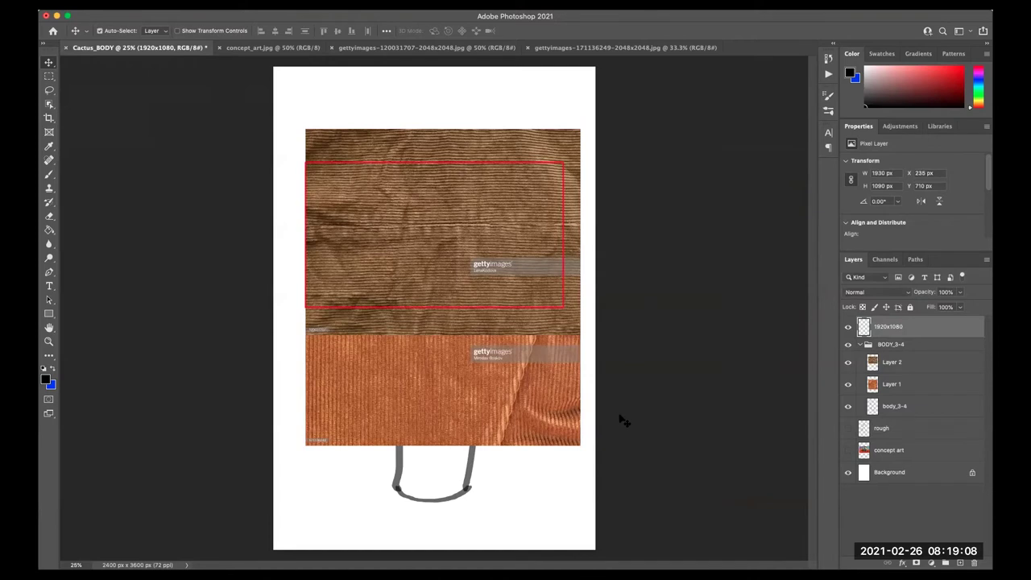
pyautogui.hotkey('ctrl', '+')
pyautogui.hotkey('ctrl', '+')
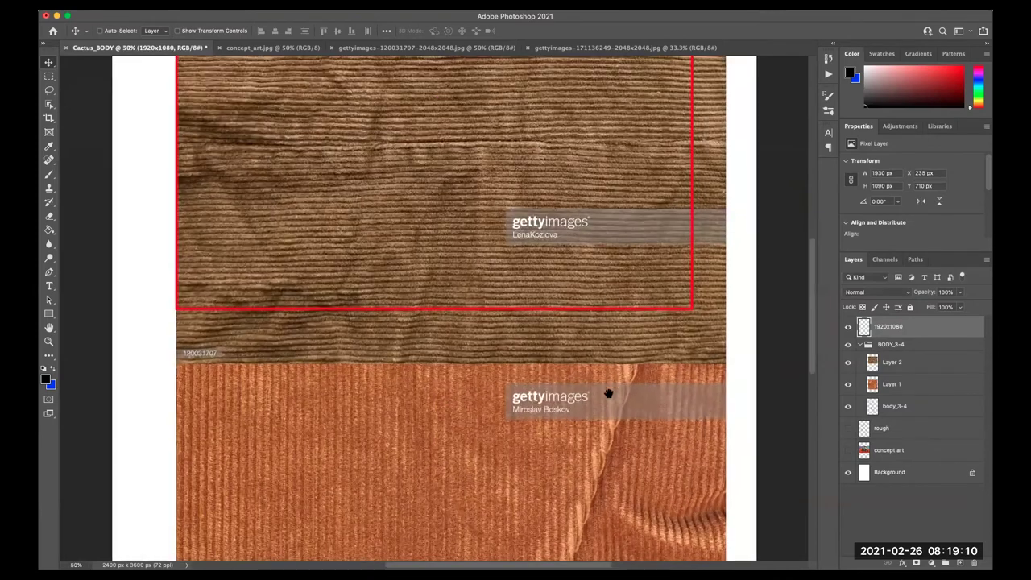
pyautogui.scroll(5, 609, 393)
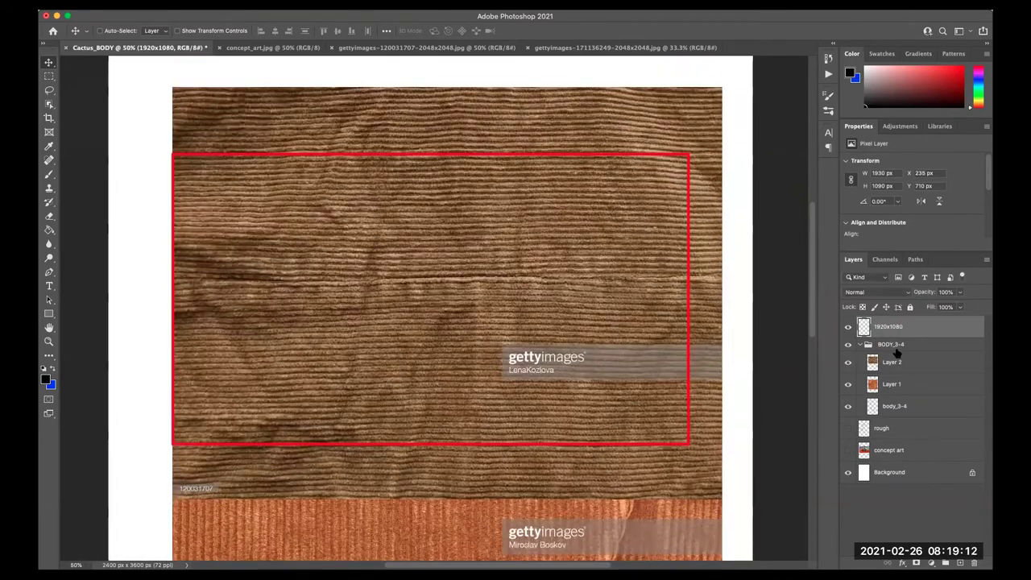
pyautogui.click(901, 368)
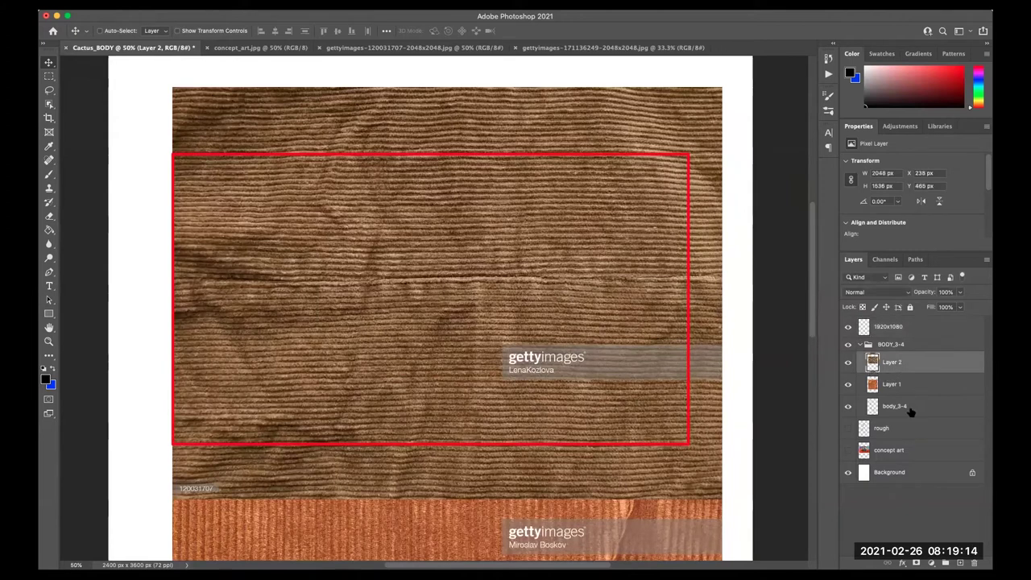
# - Rotate brown corduroy Layer 2 by 90° and rename layer body_3-4 to body_outline
pyautogui.hotkey('ctrl', 't')
pyautogui.moveTo(730, 81)
pyautogui.mouseDown()
pyautogui.moveTo(583, 162)
pyautogui.moveTo(585, 362)
pyautogui.mouseUp()
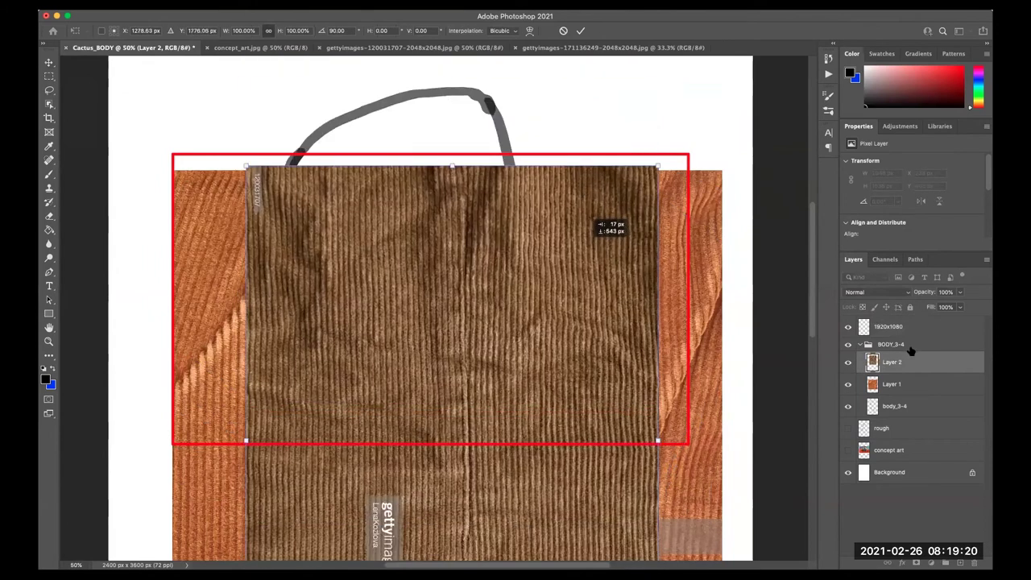
pyautogui.click(897, 408)
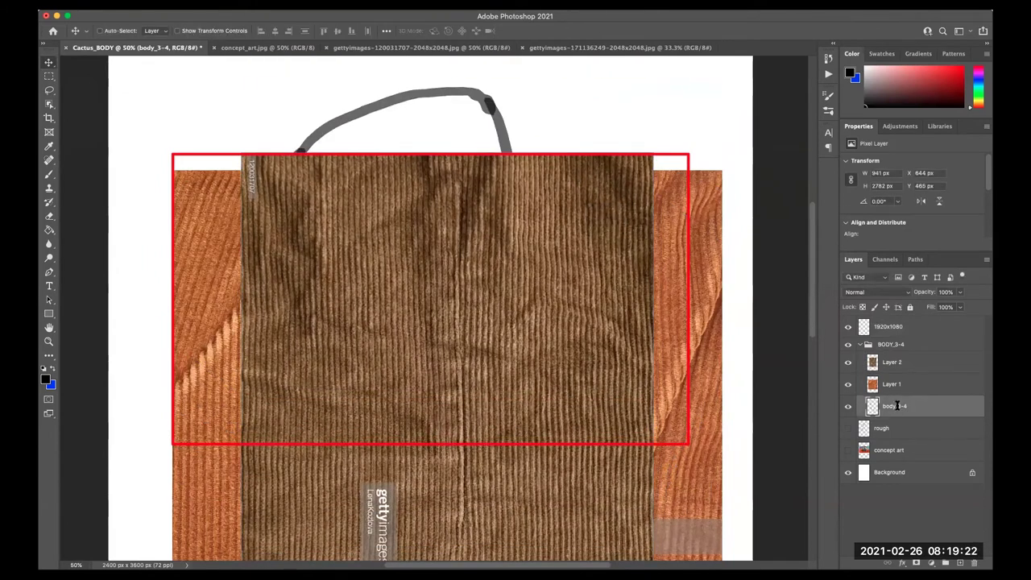
pyautogui.write('c')
pyautogui.write('body_')
pyautogui.press('Return')
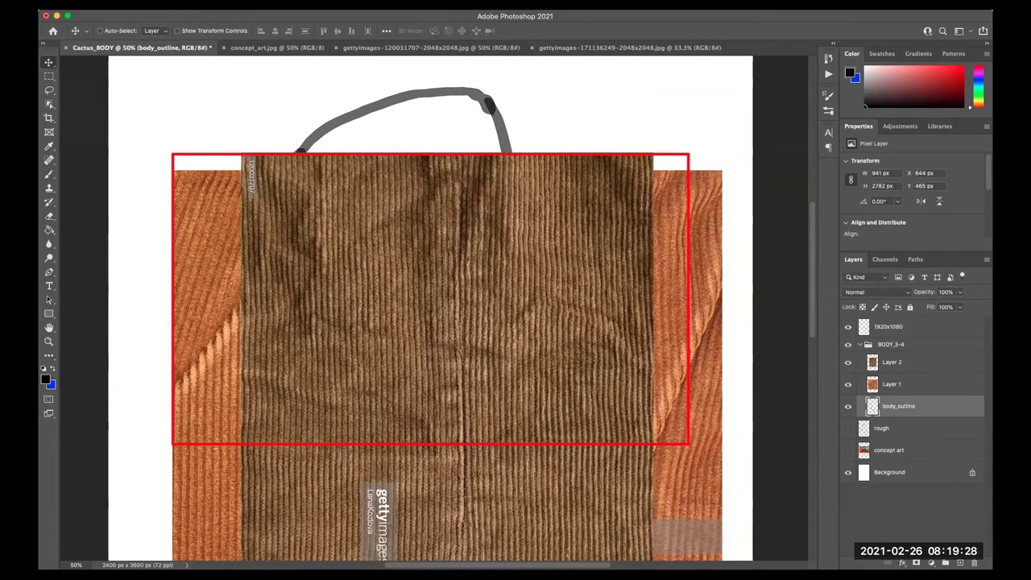
# - Move body_outline above the textures and position brown Layer 2 over the outline
pyautogui.moveTo(873, 409); pyautogui.dragTo(889, 361)
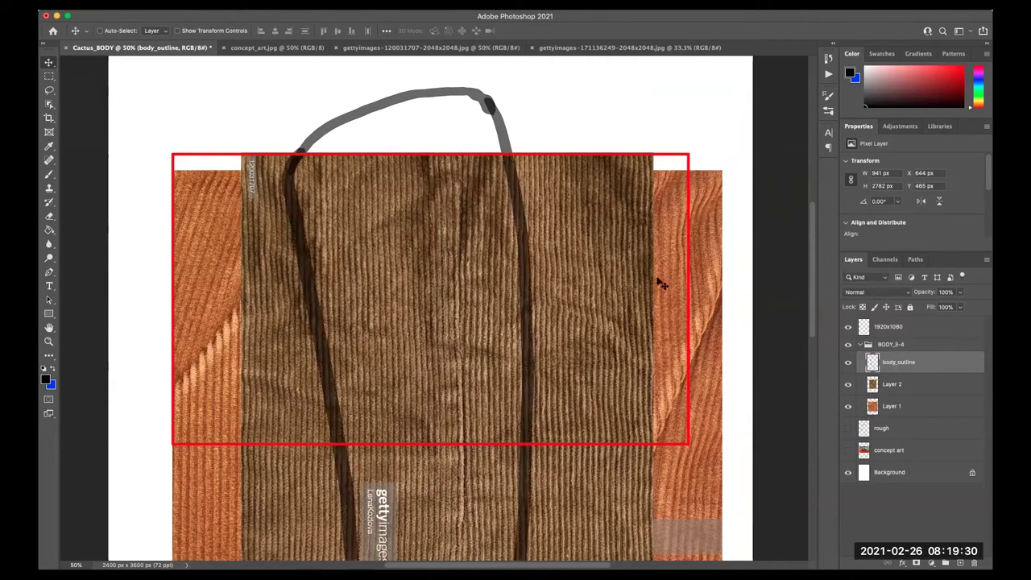
pyautogui.moveTo(592, 386)
pyautogui.mouseDown()
pyautogui.moveTo(587, 288)
pyautogui.moveTo(591, 367)
pyautogui.mouseUp()
pyautogui.click(906, 387)
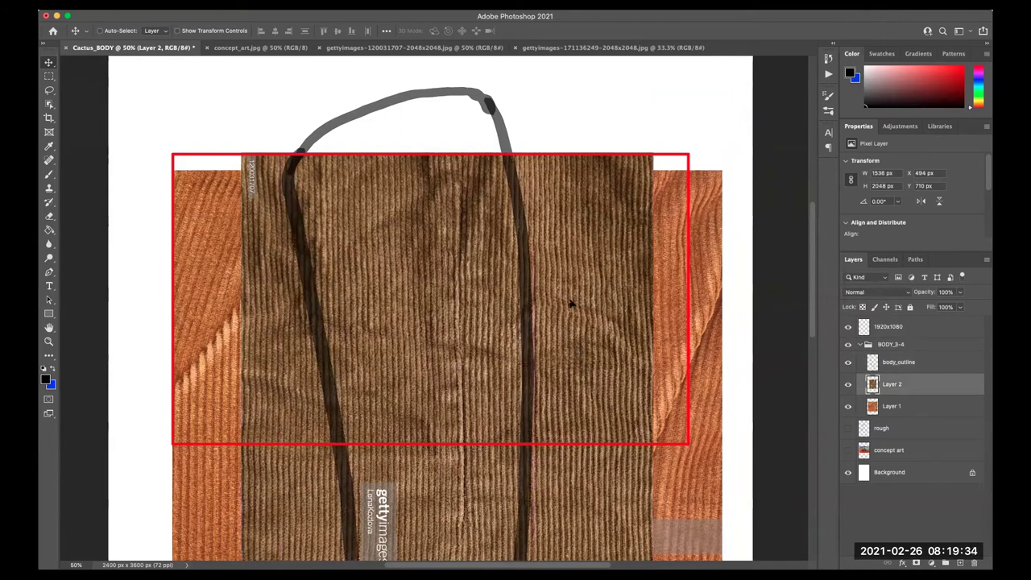
pyautogui.moveTo(571, 304); pyautogui.dragTo(581, 219)
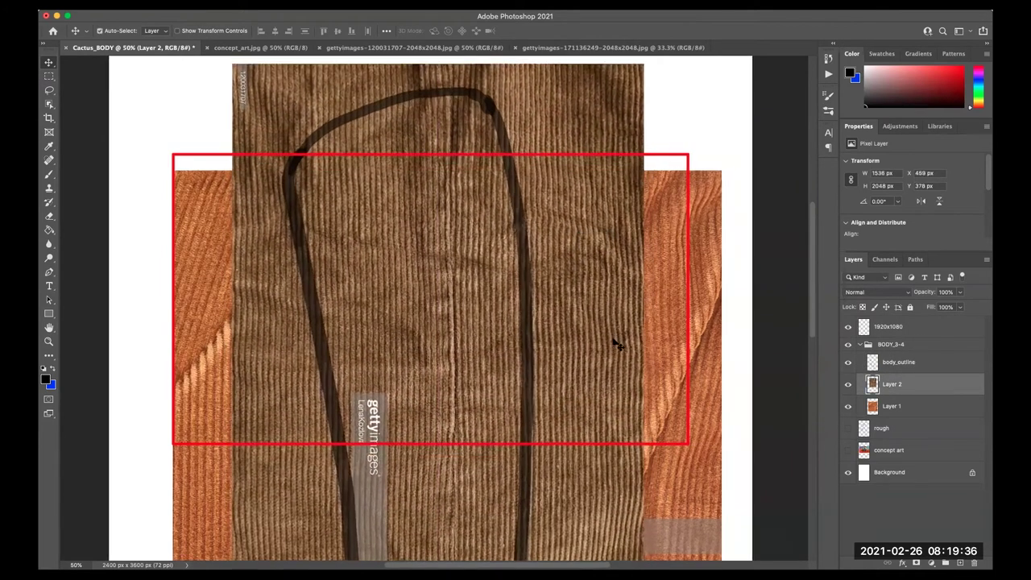
pyautogui.press('super+minus')
pyautogui.moveTo(501, 227); pyautogui.dragTo(514, 235)
# - Compare both textures, then hide orange Layer 1 and keep brown Layer 2 visible and selected
pyautogui.click(847, 384)
pyautogui.moveTo(535, 419); pyautogui.dragTo(524, 419)
pyautogui.click(895, 406)
pyautogui.press('super+equal')
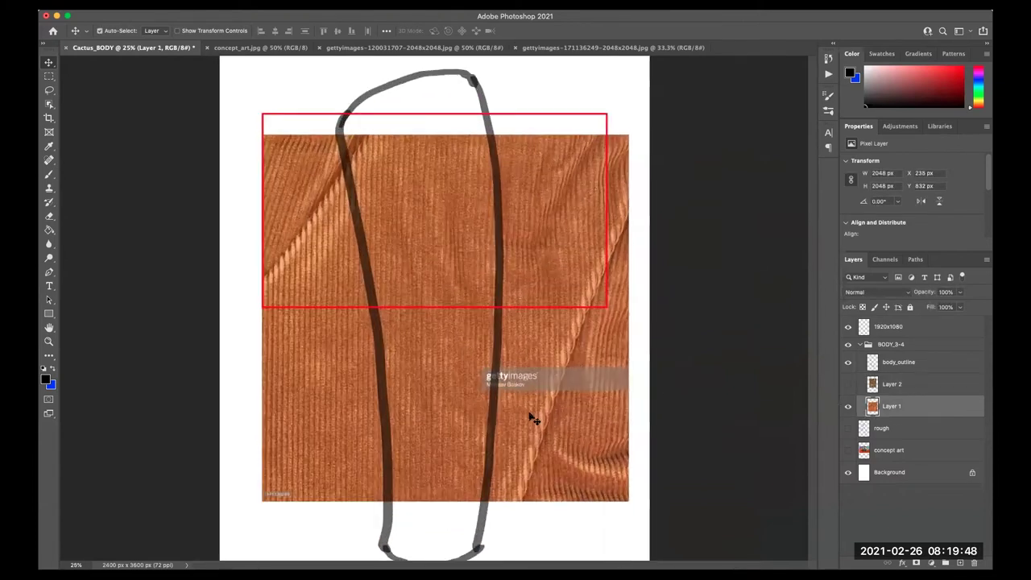
pyautogui.press('super+equal')
pyautogui.press('super+equal')
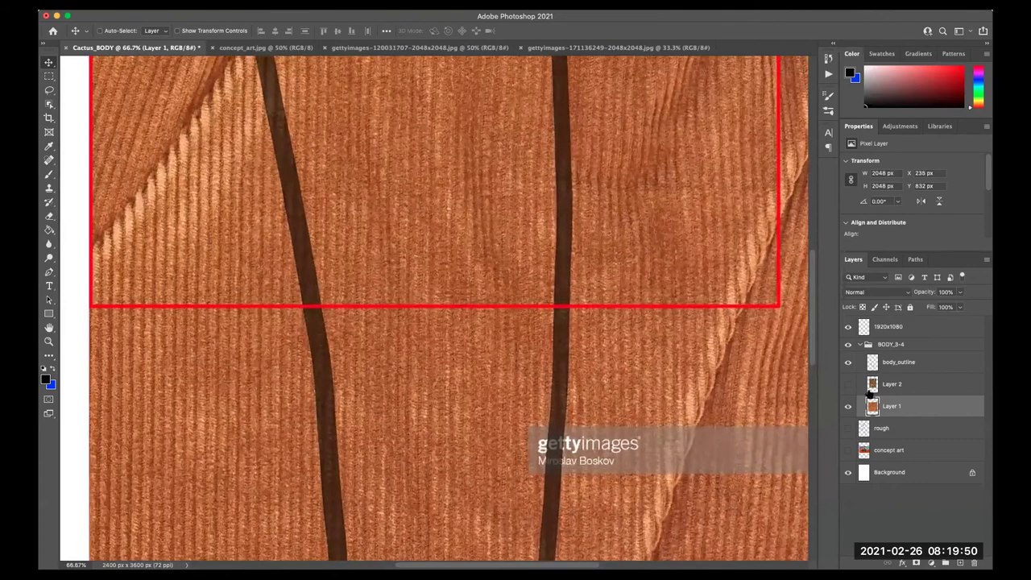
pyautogui.click(847, 385)
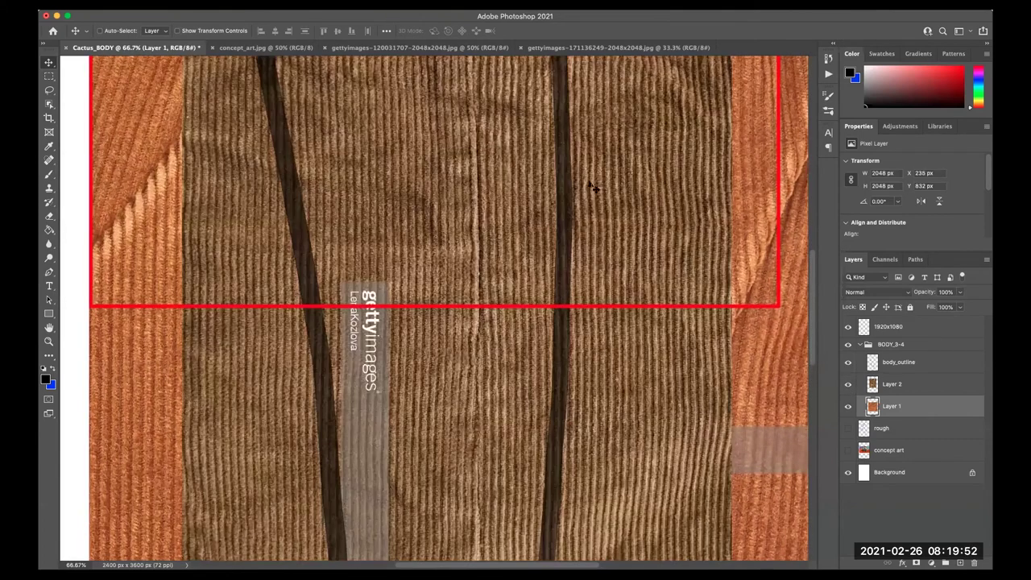
pyautogui.moveTo(617, 236); pyautogui.dragTo(619, 237)
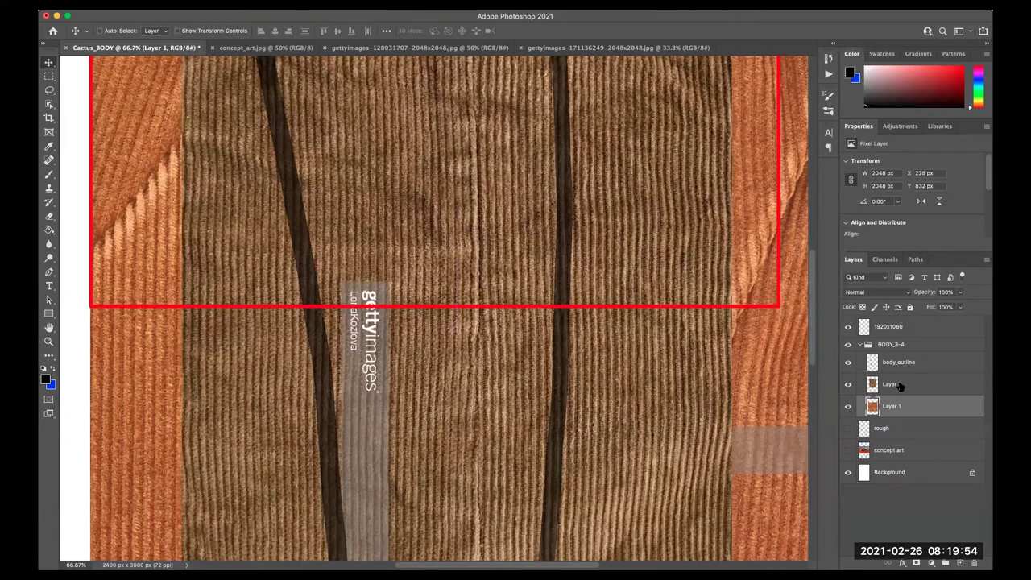
pyautogui.click(848, 407)
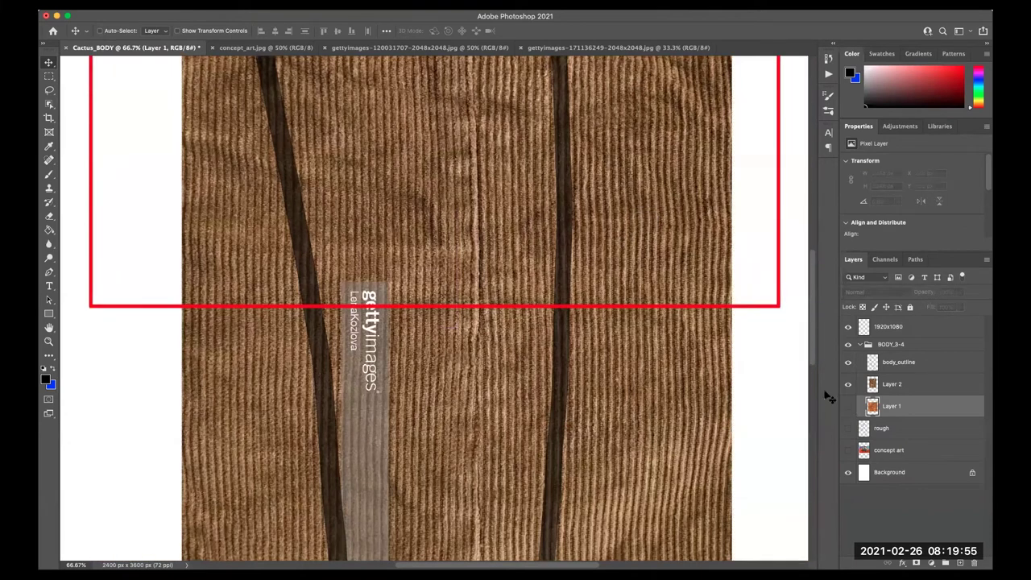
pyautogui.click(910, 385)
pyautogui.hotkey('ctrl', '-')
pyautogui.hotkey('ctrl', '-')
pyautogui.hotkey('ctrl', '-')
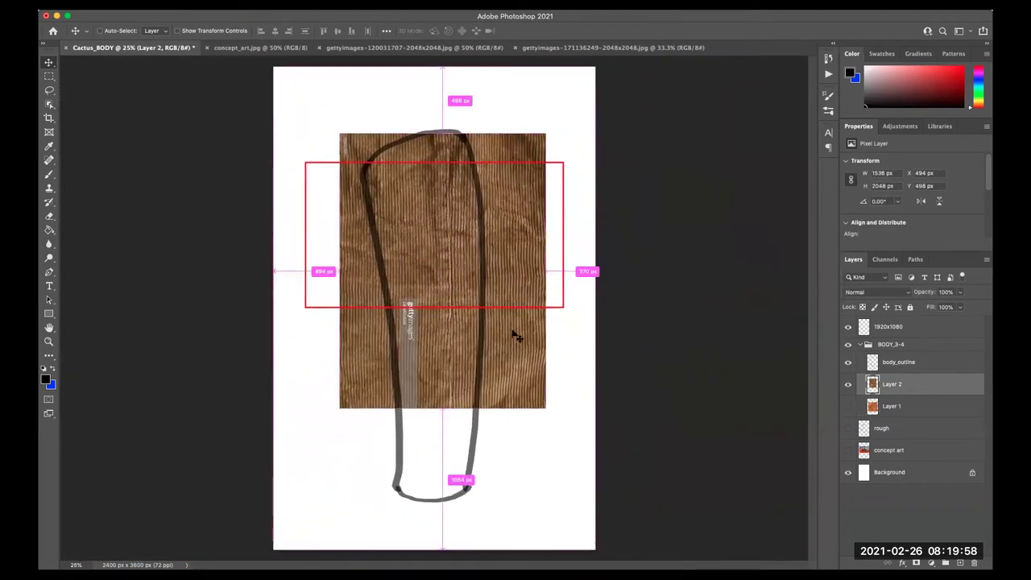
# - Position brown Layer 2 up and left over the top of the outline, checking its edges
pyautogui.moveTo(514, 336); pyautogui.dragTo(502, 346)
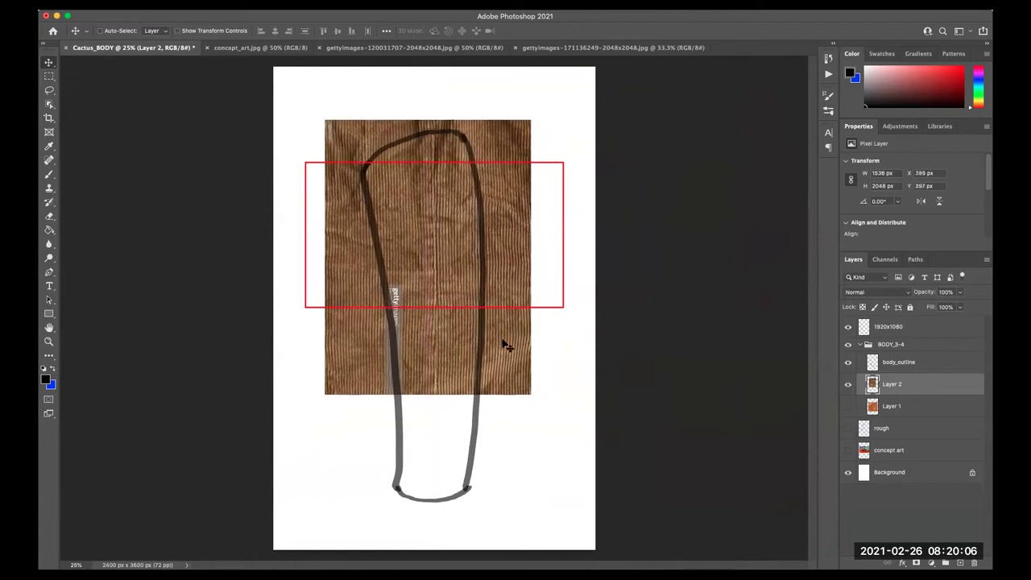
pyautogui.hotkey('ctrl', '+')
pyautogui.hotkey('ctrl', '+')
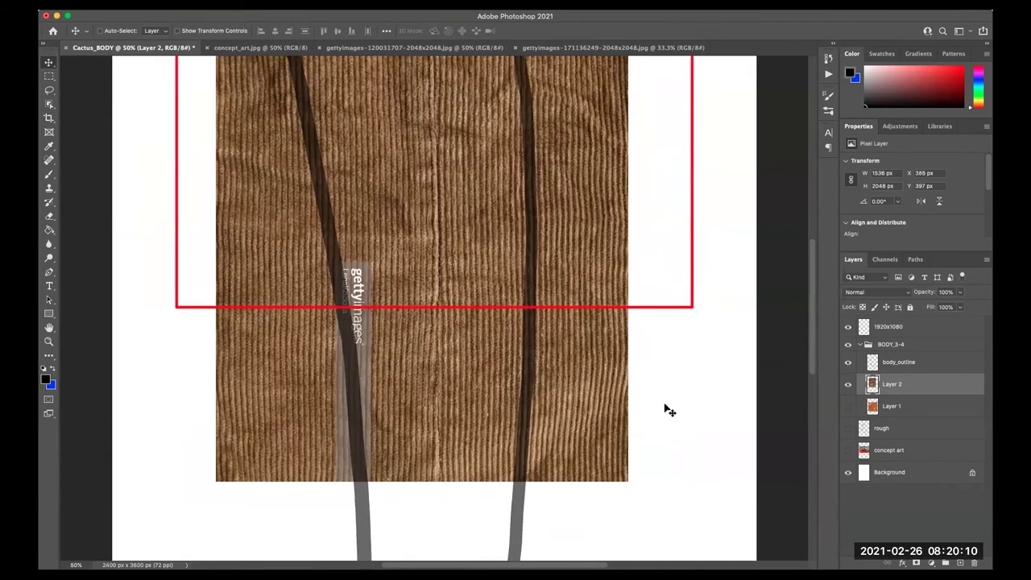
pyautogui.click(848, 384)
pyautogui.moveTo(575, 385)
pyautogui.mouseDown()
pyautogui.moveTo(547, 399)
pyautogui.moveTo(593, 382)
pyautogui.moveTo(592, 360)
pyautogui.mouseUp()
# - Fine-tune Layer 2's position, then Alt-drag a Layer 2 copy down over the outline's lower part
pyautogui.scroll(3, 569, 270)
pyautogui.scroll(-3, 588, 239)
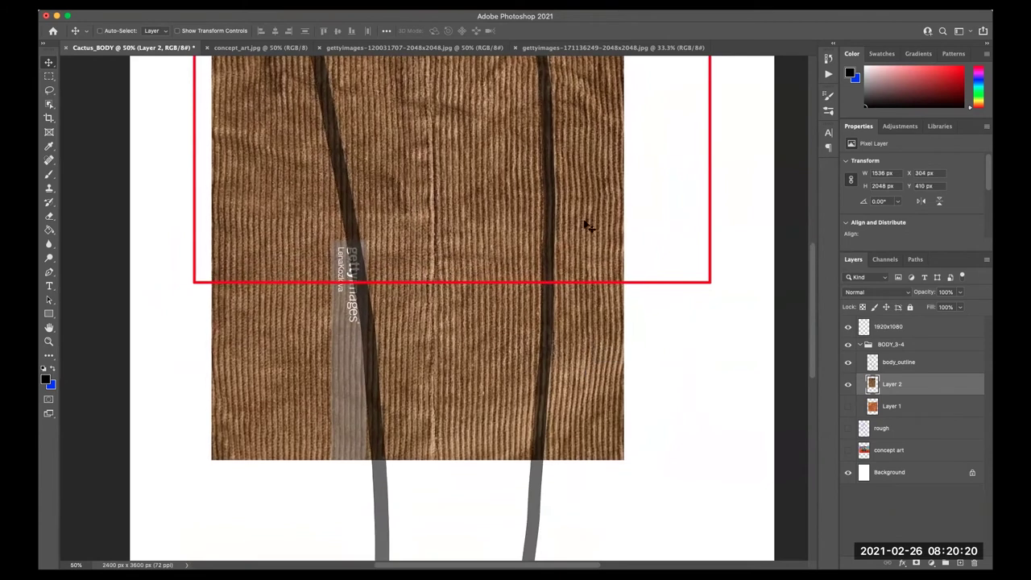
pyautogui.scroll(1, 571, 419)
pyautogui.scroll(4, 569, 417)
pyautogui.scroll(-5, 575, 325)
pyautogui.scroll(-3, 575, 325)
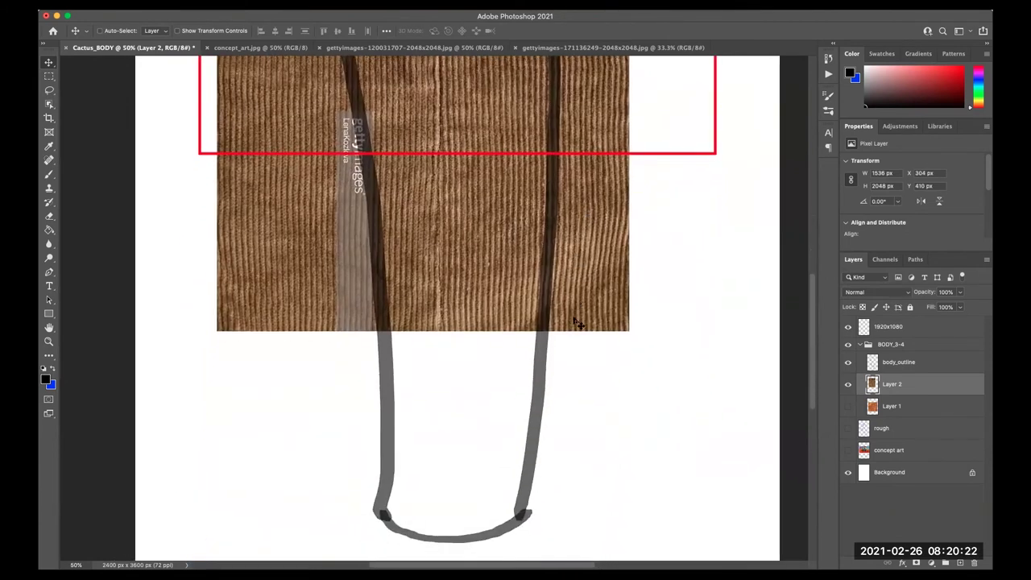
pyautogui.scroll(-1, 573, 338)
pyautogui.scroll(-1, 573, 332)
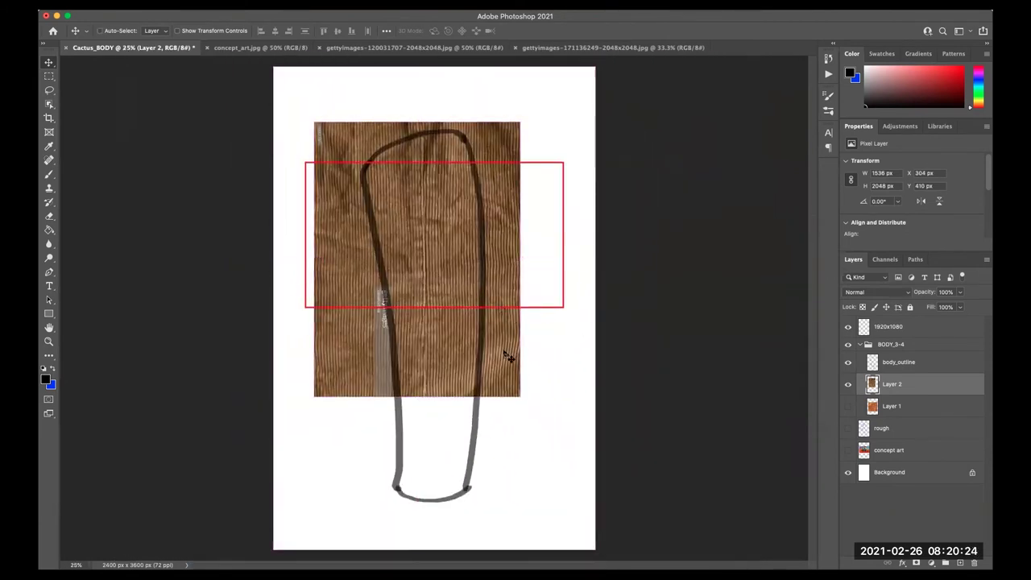
pyautogui.moveTo(511, 357); pyautogui.dragTo(516, 349)
pyautogui.moveTo(934, 401); pyautogui.dragTo(961, 563)
pyautogui.moveTo(506, 320)
pyautogui.mouseDown()
pyautogui.moveTo(618, 416)
pyautogui.moveTo(500, 462)
pyautogui.moveTo(487, 531)
pyautogui.moveTo(419, 502)
pyautogui.mouseUp()
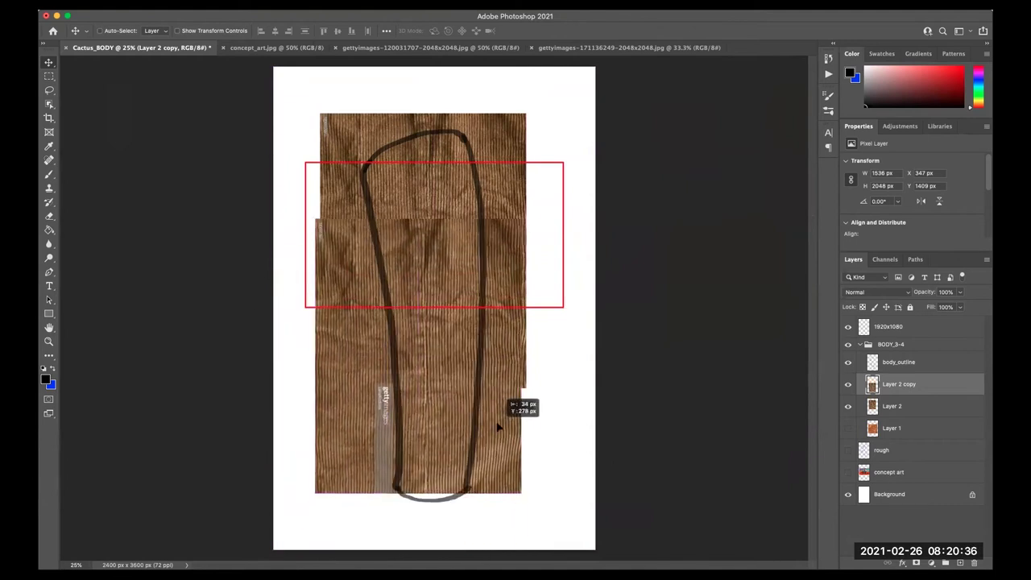
# - Align Layer 2 copy to close the gap, stack it below Layer 2, and select both layers
pyautogui.moveTo(427, 493); pyautogui.dragTo(498, 453)
pyautogui.moveTo(506, 409); pyautogui.dragTo(511, 414)
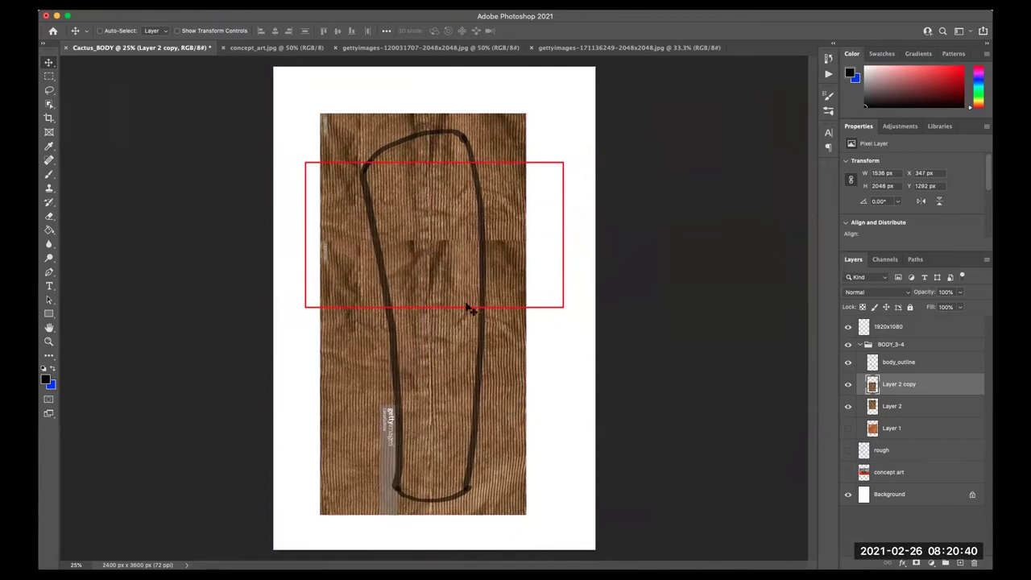
pyautogui.moveTo(900, 387); pyautogui.dragTo(884, 409)
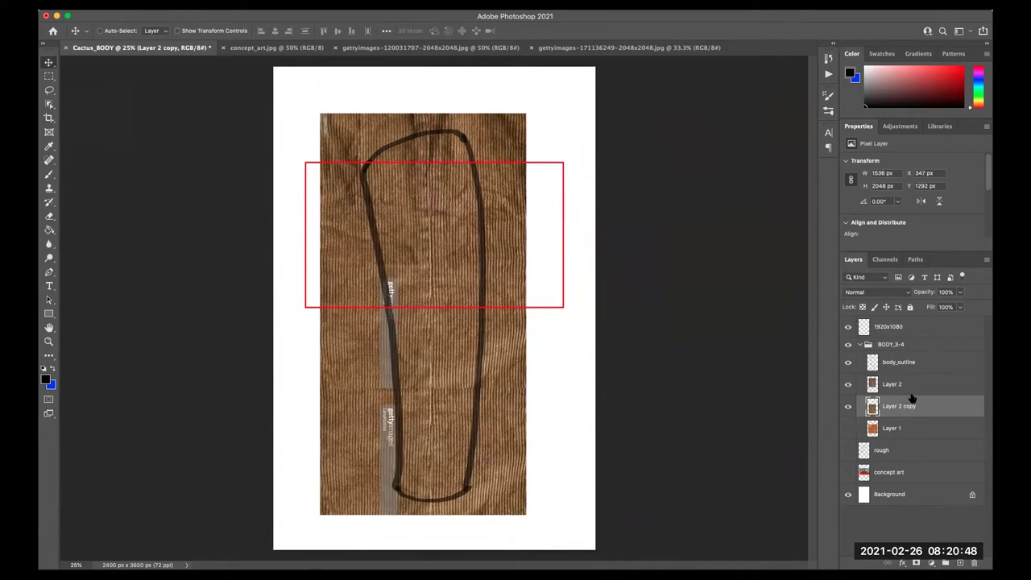
pyautogui.moveTo(508, 332); pyautogui.dragTo(508, 327)
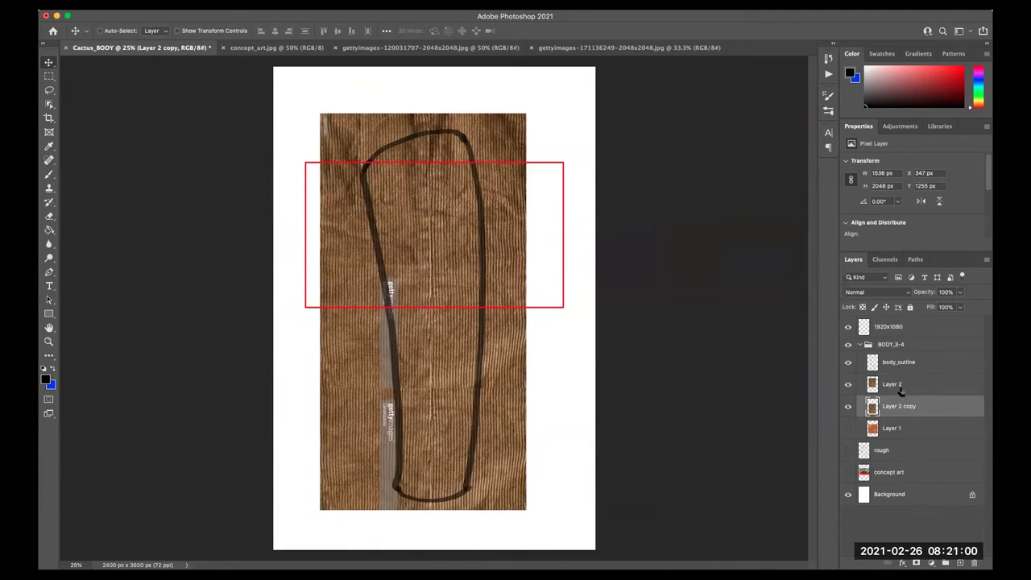
pyautogui.keyDown('shift'); pyautogui.click(897, 388); pyautogui.keyUp('shift')
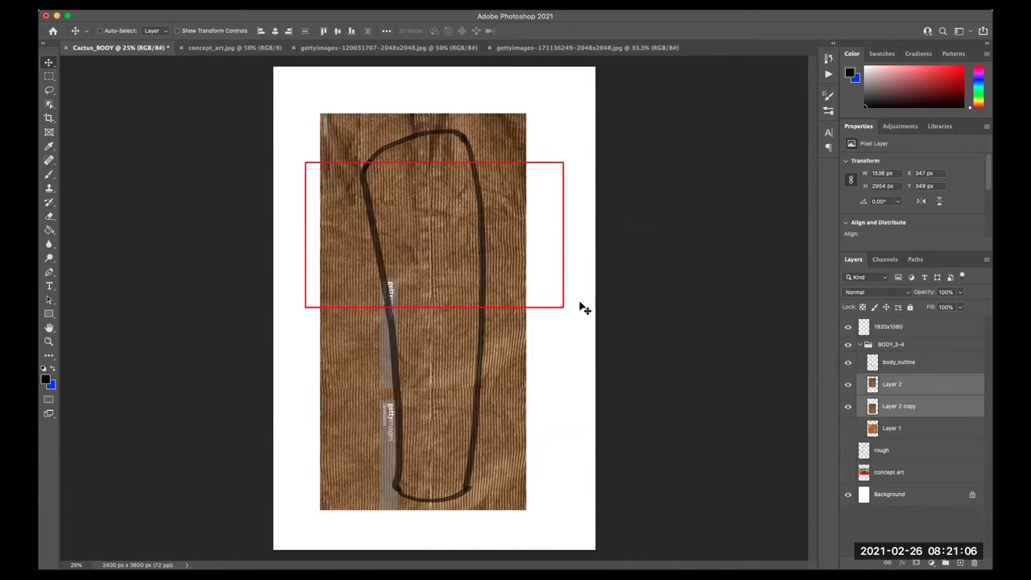
# - Merge Layer 2 and Layer 2 copy into one texture layer via the Layer menu and check it
pyautogui.click(188, 20)
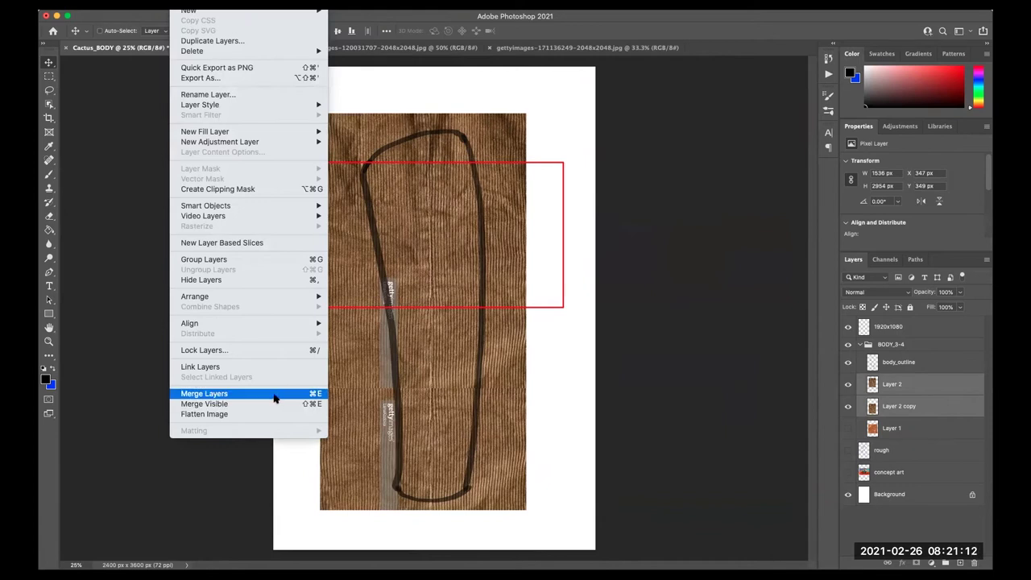
pyautogui.click(276, 395)
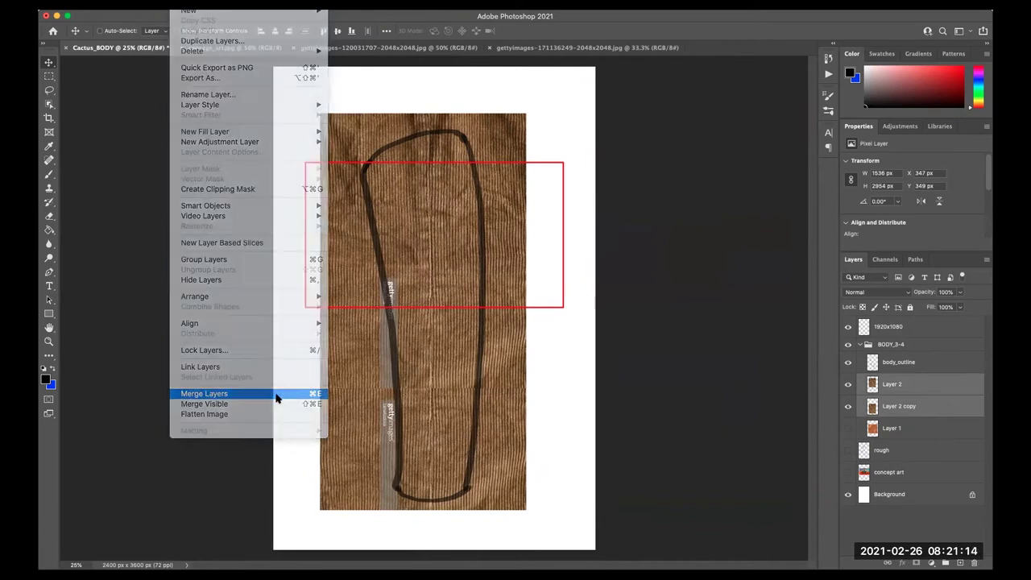
pyautogui.click(848, 385)
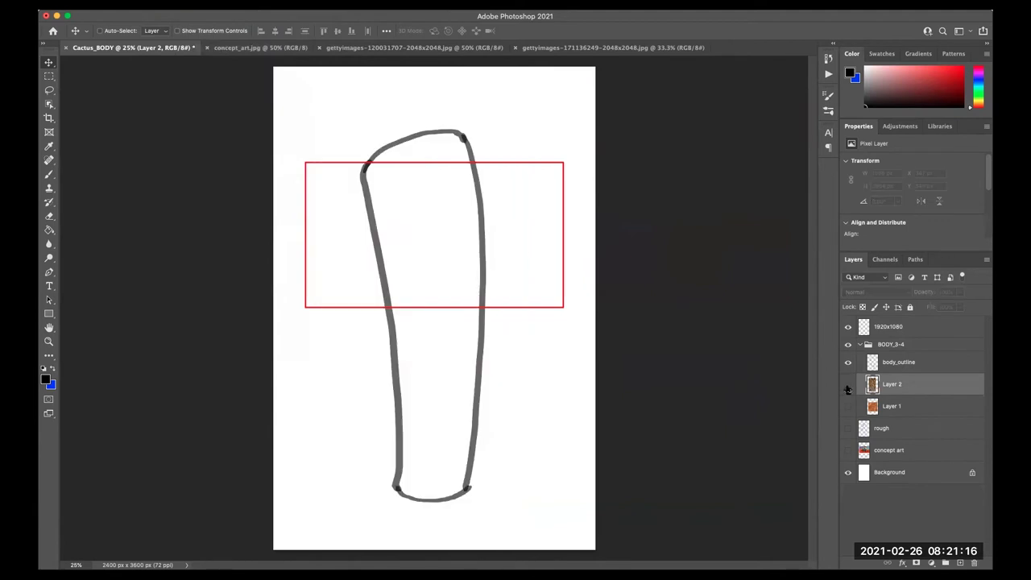
pyautogui.click(847, 385)
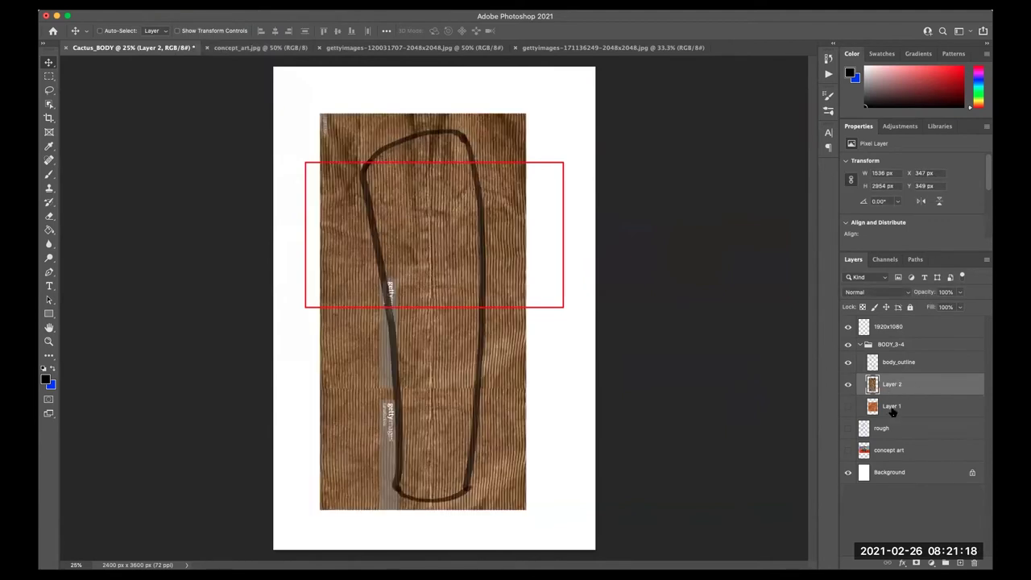
pyautogui.click(849, 386)
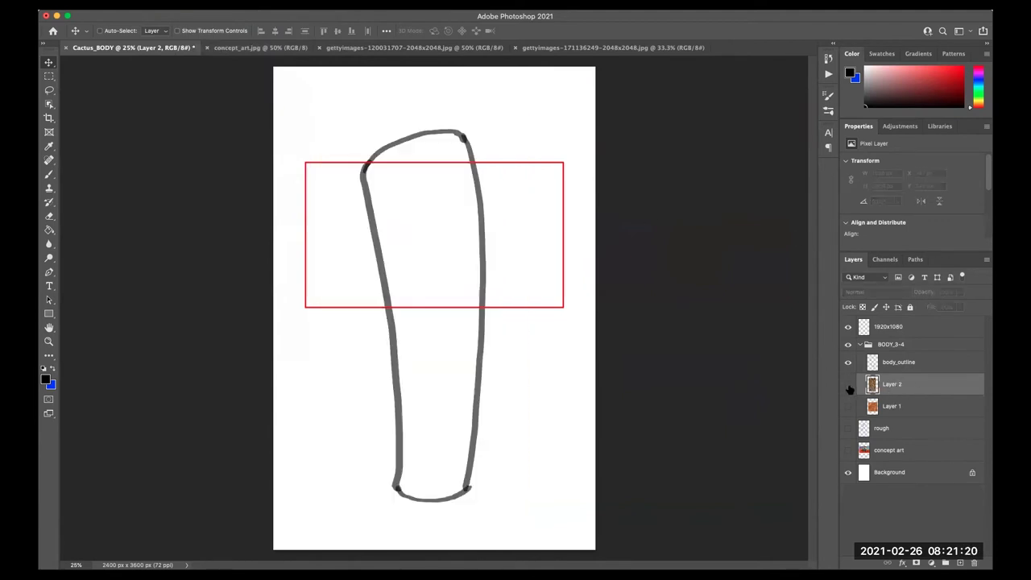
pyautogui.click(899, 408)
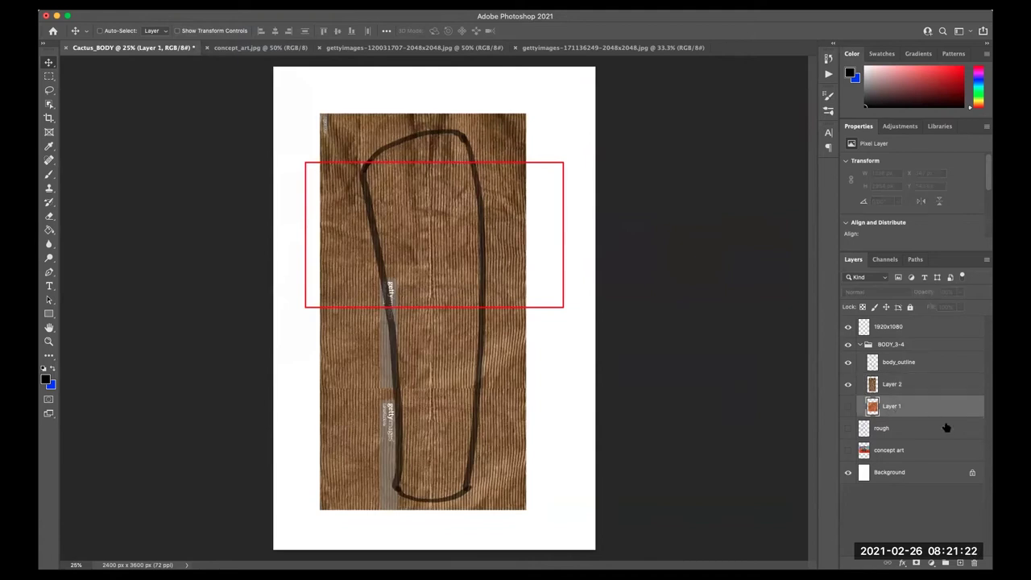
# - Delete the unused orange Layer 1 and reselect the merged texture layer
pyautogui.click(974, 562)
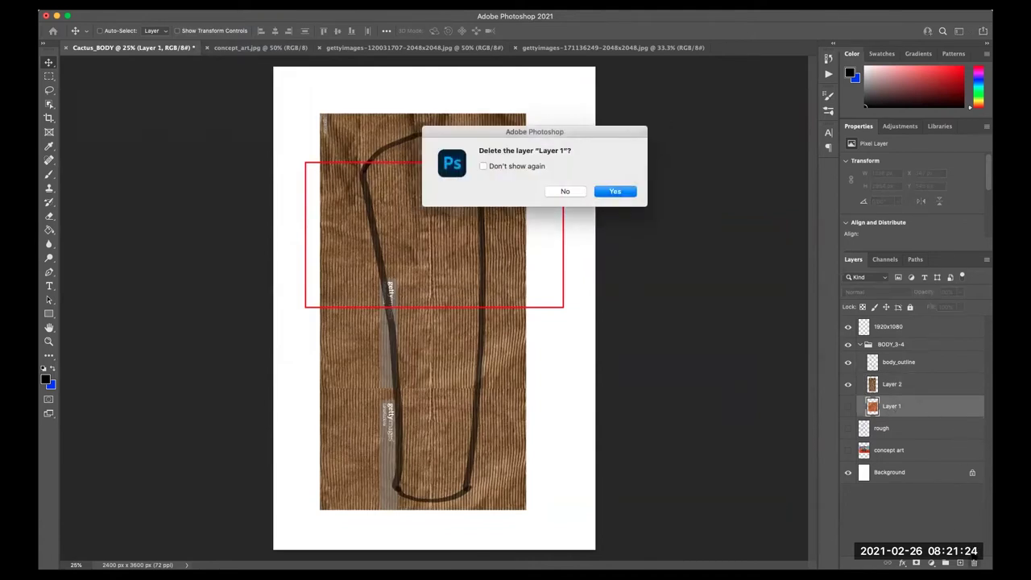
pyautogui.click(619, 192)
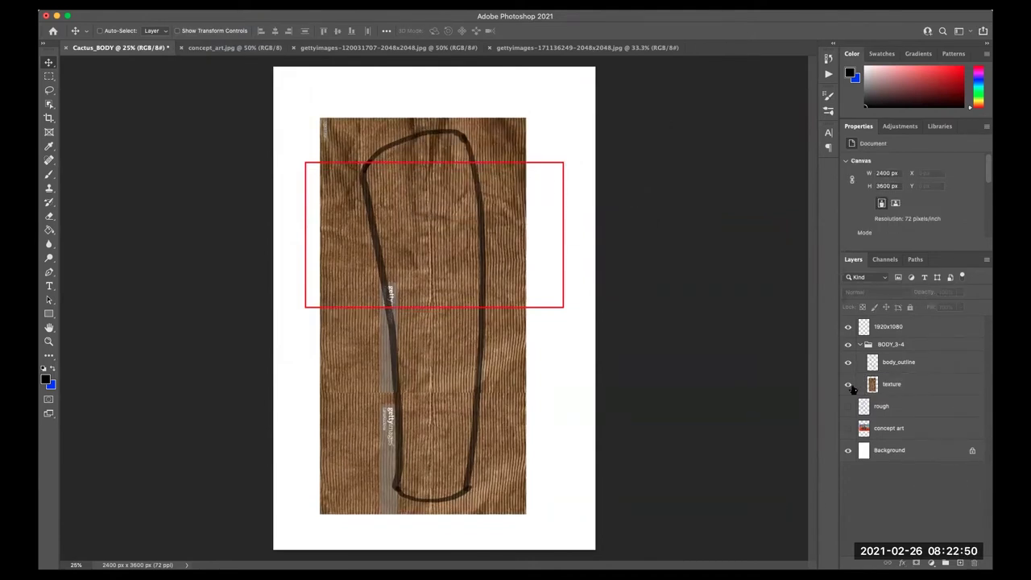
pyautogui.click(849, 386)
pyautogui.click(509, 372)
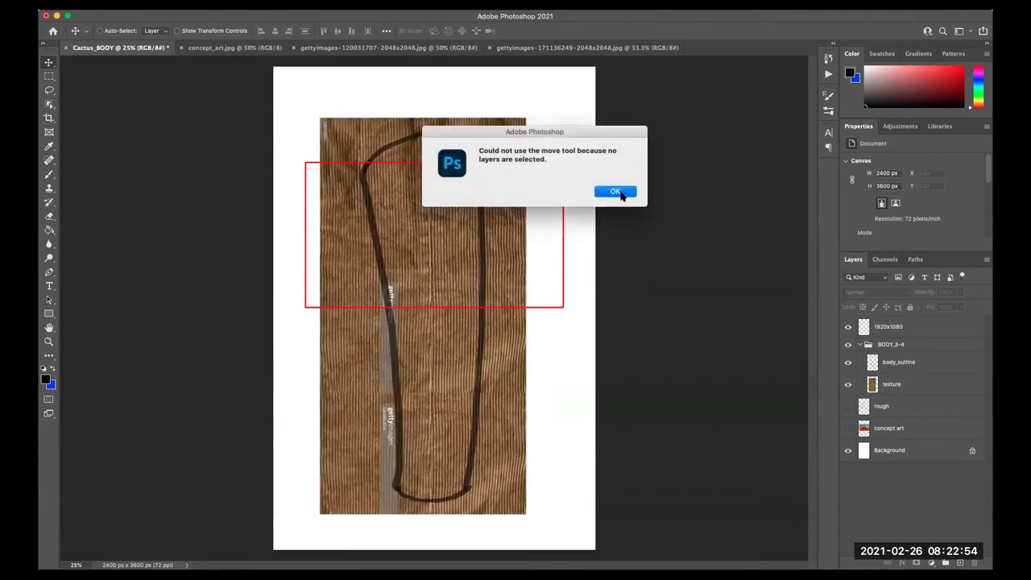
pyautogui.click(615, 192)
pyautogui.click(911, 386)
# - Nudge the merged texture slightly up and left, then zoom in on it for healing
pyautogui.moveTo(509, 369)
pyautogui.mouseDown()
pyautogui.moveTo(501, 364)
pyautogui.moveTo(506, 371)
pyautogui.mouseUp()
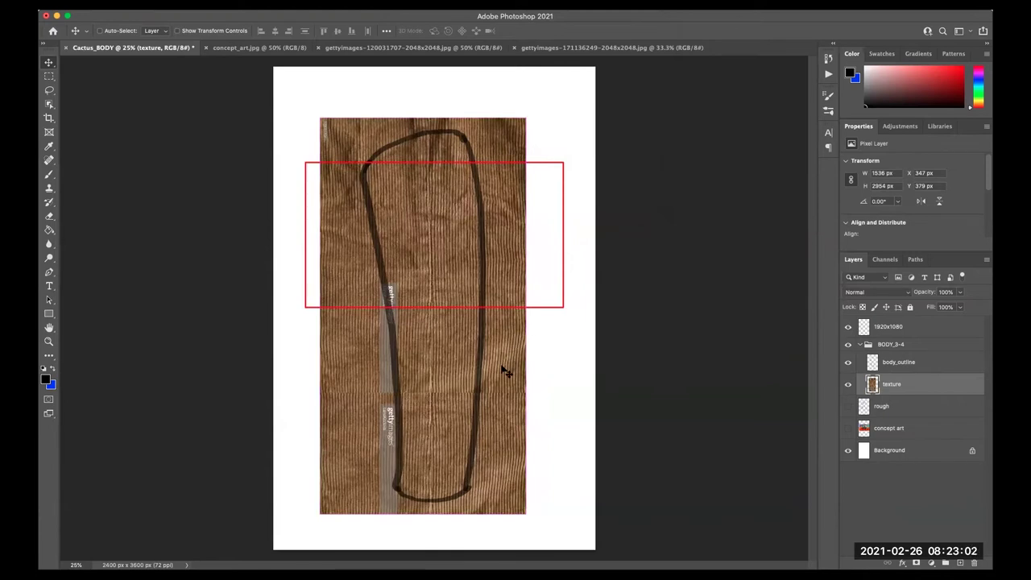
pyautogui.hotkey('ctrl', '+')
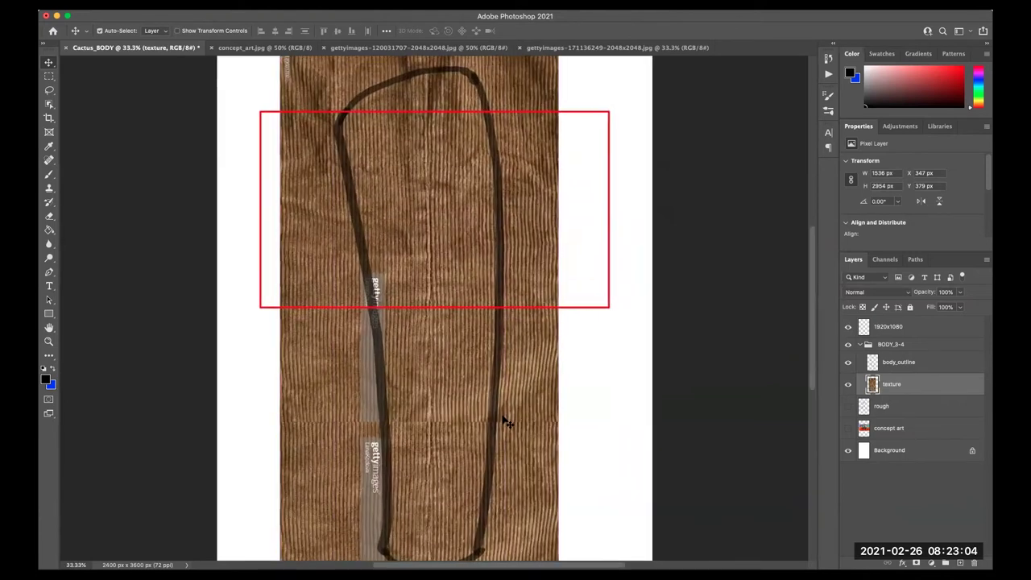
pyautogui.hotkey('ctrl', '+')
pyautogui.scroll(-1, 594, 338)
pyautogui.scroll(-2, 594, 338)
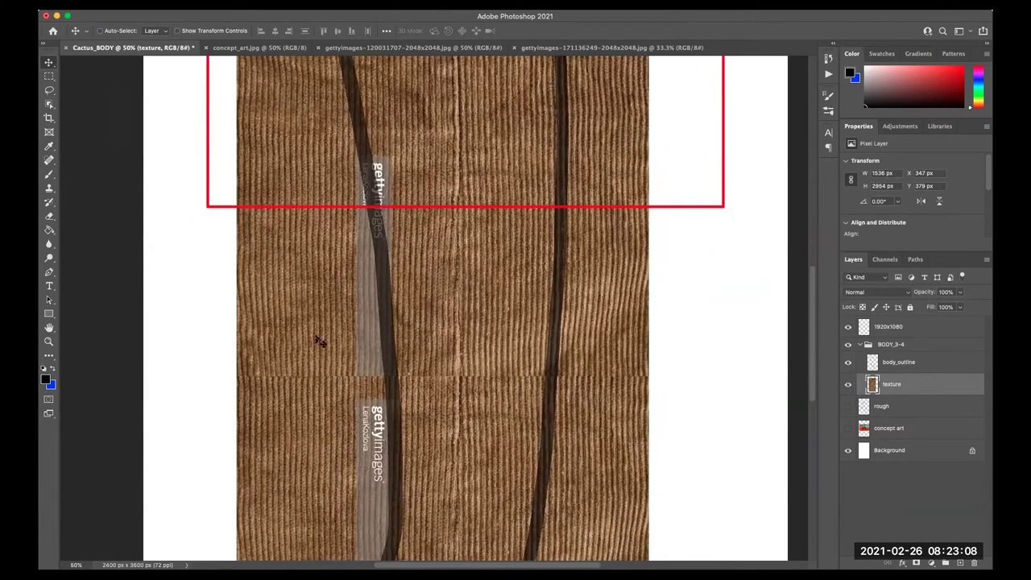
pyautogui.click(50, 161)
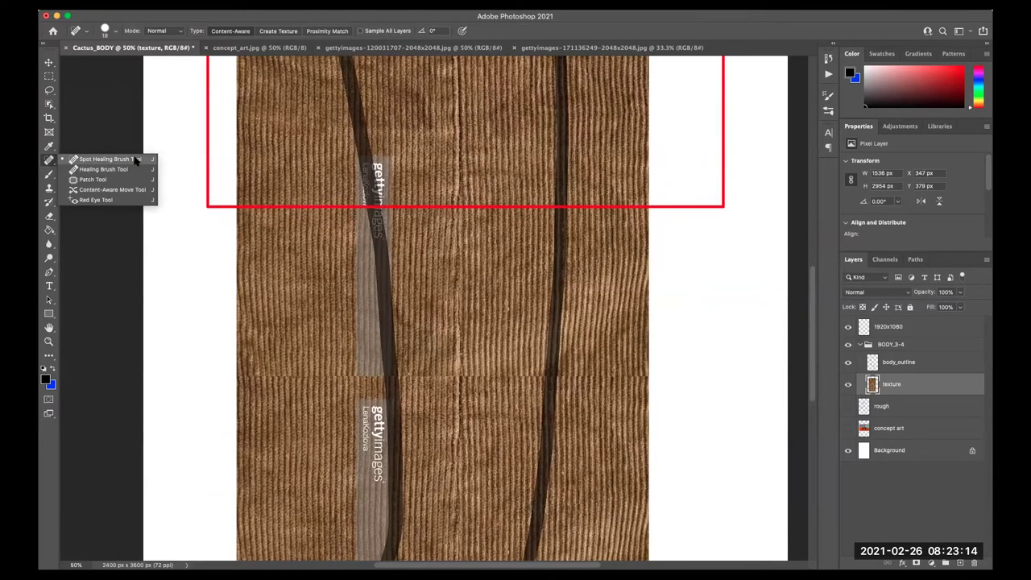
# - Select the Spot Healing Brush, make a first seam stroke, and review the brush settings
pyautogui.click(136, 159)
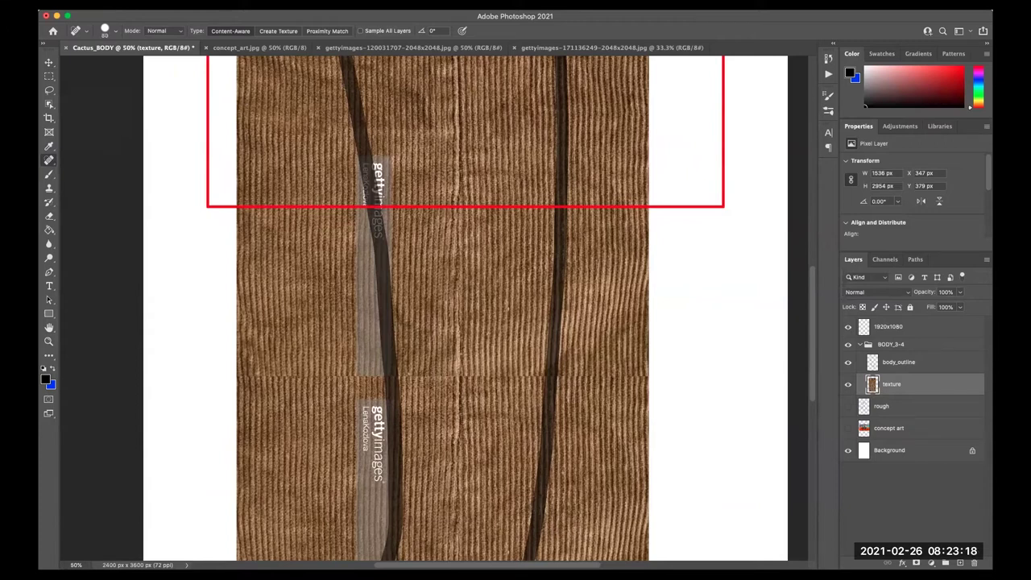
pyautogui.moveTo(442, 377); pyautogui.dragTo(488, 377)
pyautogui.click(830, 113)
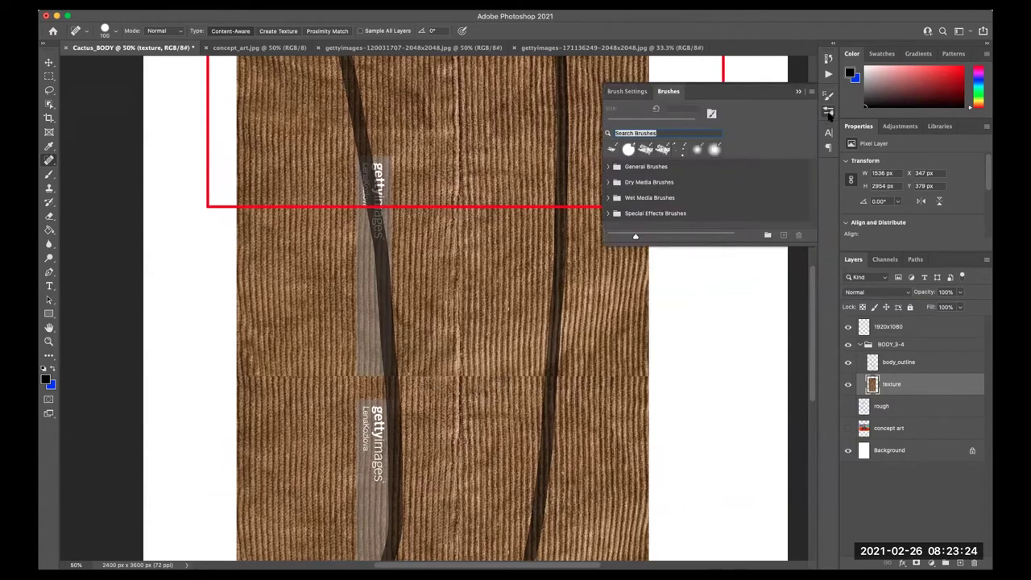
pyautogui.click(830, 114)
pyautogui.click(829, 96)
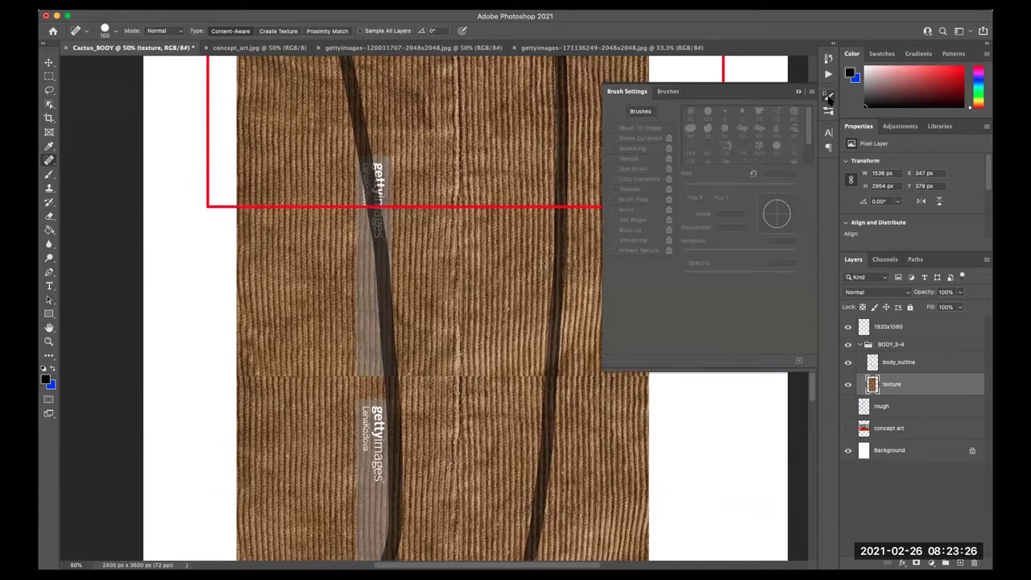
pyautogui.click(668, 92)
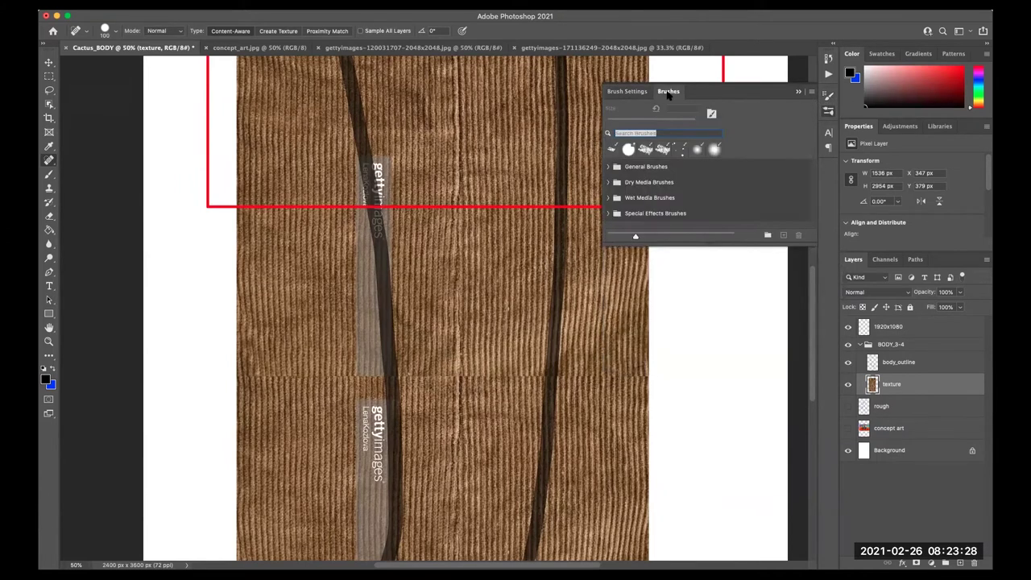
pyautogui.click(628, 94)
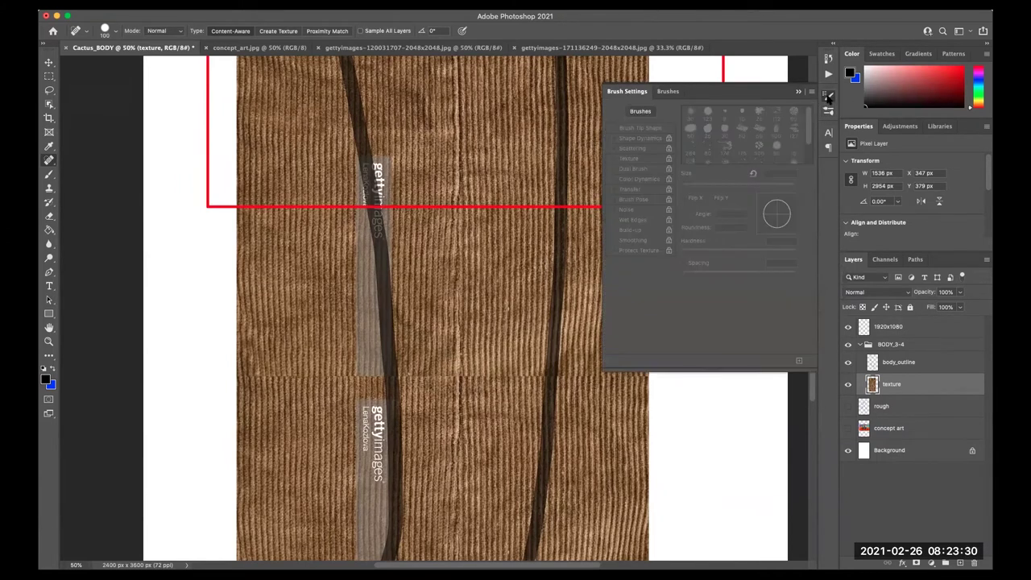
pyautogui.click(830, 96)
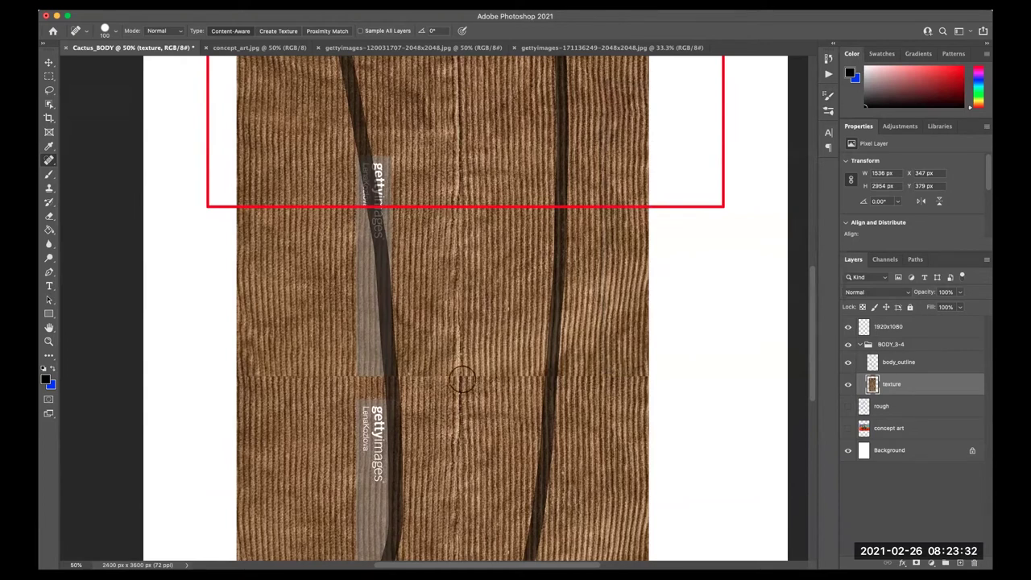
# - Heal away the horizontal seam across the corduroy texture
pyautogui.moveTo(482, 379); pyautogui.dragTo(456, 377)
pyautogui.click(511, 378)
pyautogui.moveTo(535, 377); pyautogui.dragTo(573, 374)
pyautogui.moveTo(451, 381); pyautogui.dragTo(498, 377)
pyautogui.moveTo(429, 376); pyautogui.dragTo(493, 376)
pyautogui.moveTo(407, 377); pyautogui.dragTo(443, 375)
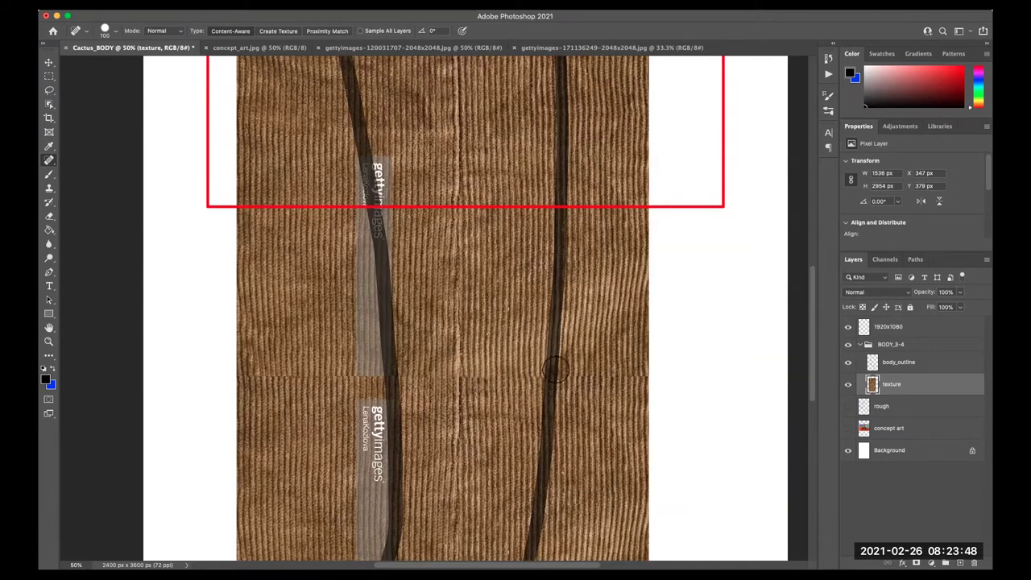
# - Heal the vertical seams on the left, middle and right of the texture
pyautogui.moveTo(532, 364); pyautogui.dragTo(533, 415)
pyautogui.moveTo(400, 369); pyautogui.dragTo(401, 422)
pyautogui.moveTo(398, 362); pyautogui.dragTo(400, 417)
pyautogui.moveTo(465, 368); pyautogui.dragTo(462, 414)
pyautogui.moveTo(473, 375); pyautogui.dragTo(481, 363)
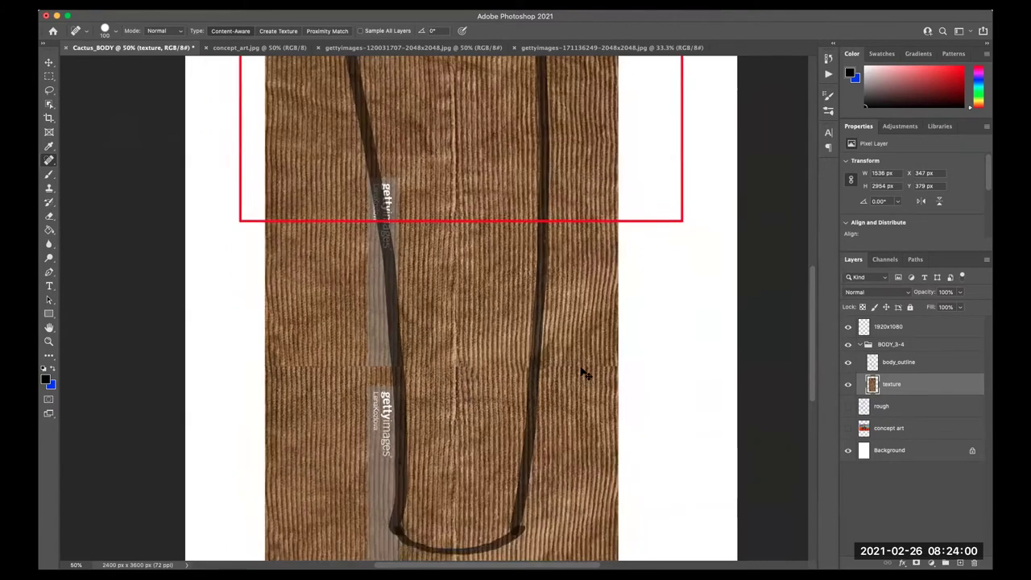
# - Zoom out to view the whole healed texture
pyautogui.press('super+plus')
pyautogui.press('super+plus')
pyautogui.press('super+minus')
pyautogui.press('super+minus')
pyautogui.press('super+plus')
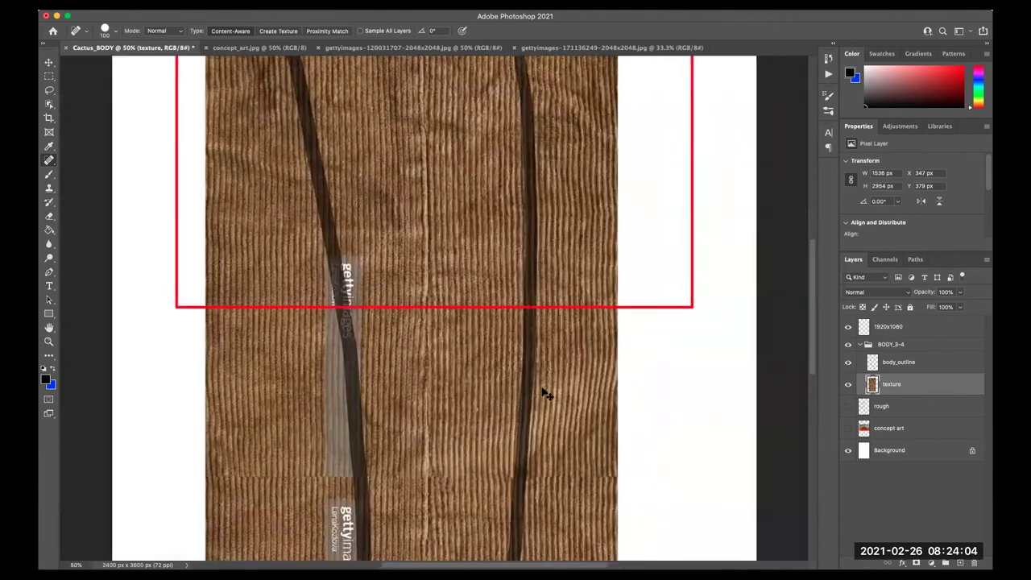
pyautogui.press('super+minus')
pyautogui.press('super+minus')
pyautogui.press('super+minus')
pyautogui.press('super+plus')
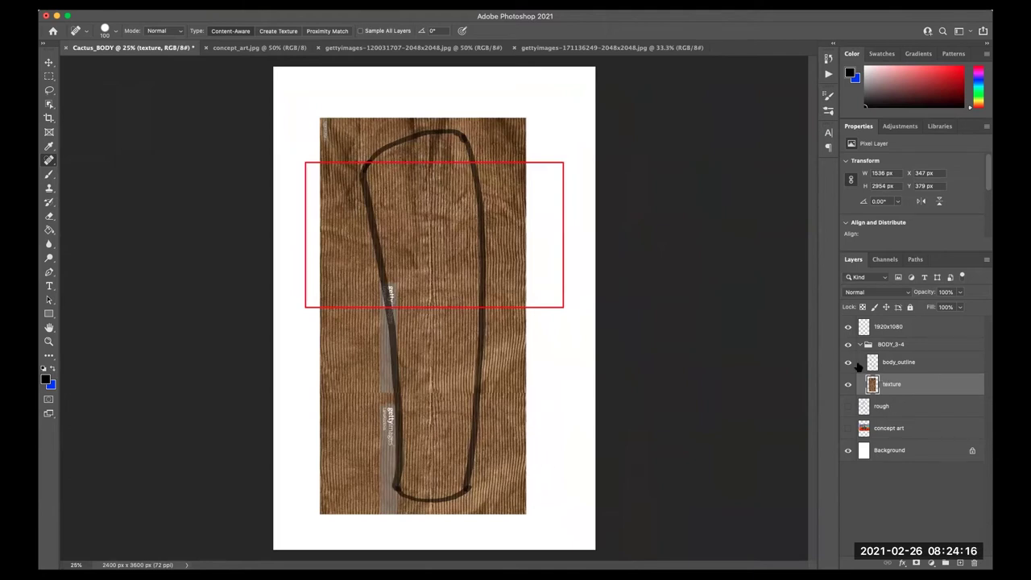
pyautogui.click(154, 15)
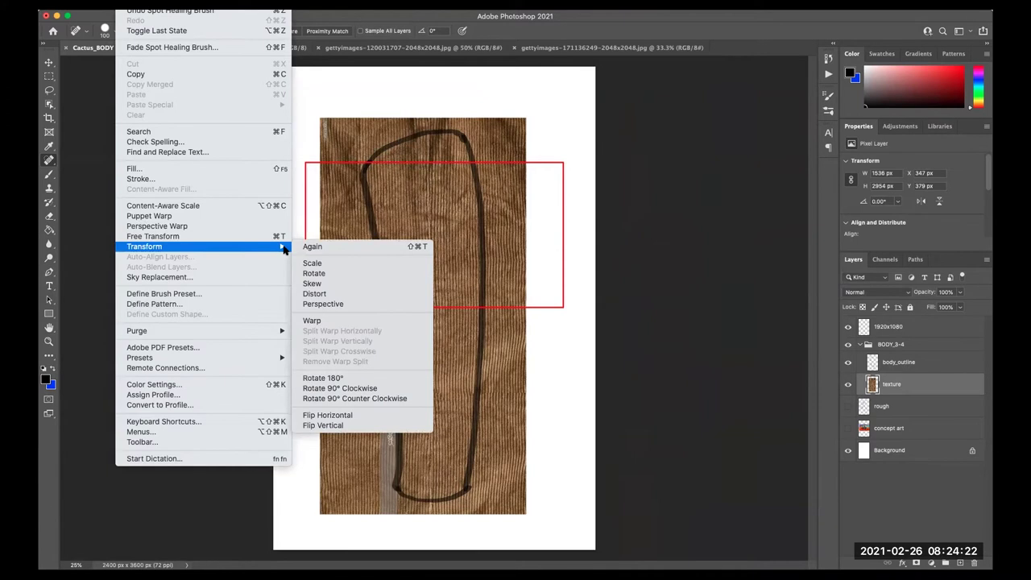
pyautogui.moveTo(145, 246)
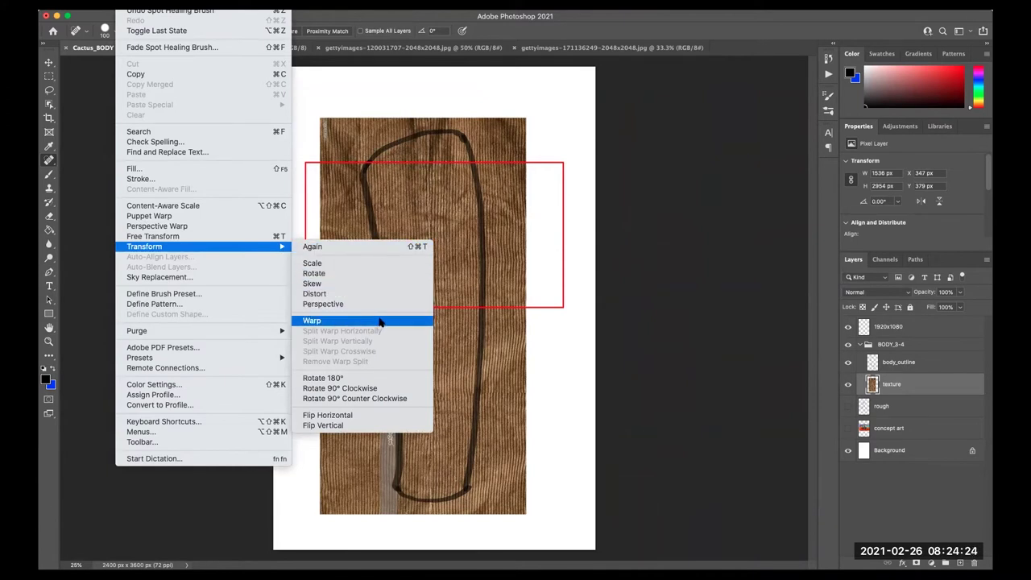
# - Apply Edit > Transform > Warp and bend the texture's edges and corners
pyautogui.click(380, 322)
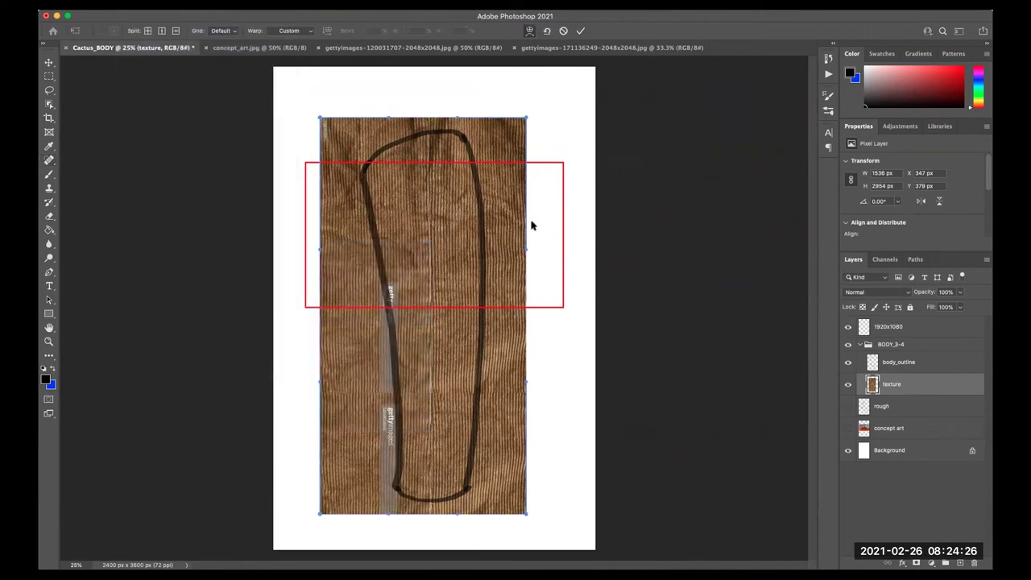
pyautogui.moveTo(526, 253)
pyautogui.mouseDown()
pyautogui.moveTo(575, 242)
pyautogui.moveTo(502, 239)
pyautogui.moveTo(585, 203)
pyautogui.moveTo(571, 212)
pyautogui.moveTo(591, 215)
pyautogui.moveTo(572, 213)
pyautogui.mouseUp()
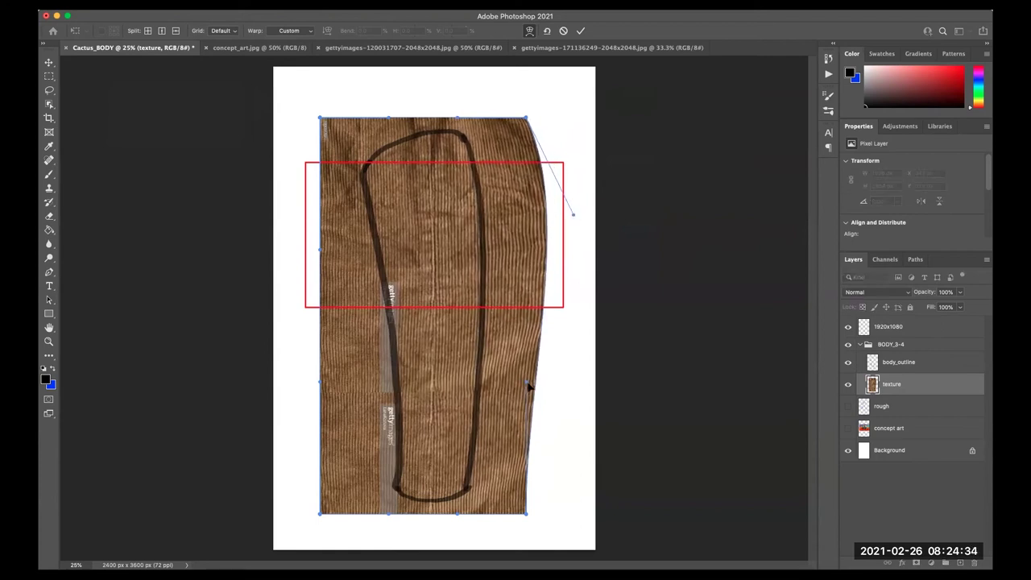
pyautogui.moveTo(525, 514); pyautogui.dragTo(511, 509)
pyautogui.moveTo(320, 514); pyautogui.dragTo(329, 510)
pyautogui.moveTo(320, 252)
pyautogui.mouseDown()
pyautogui.moveTo(349, 236)
pyautogui.moveTo(346, 247)
pyautogui.moveTo(340, 238)
pyautogui.mouseUp()
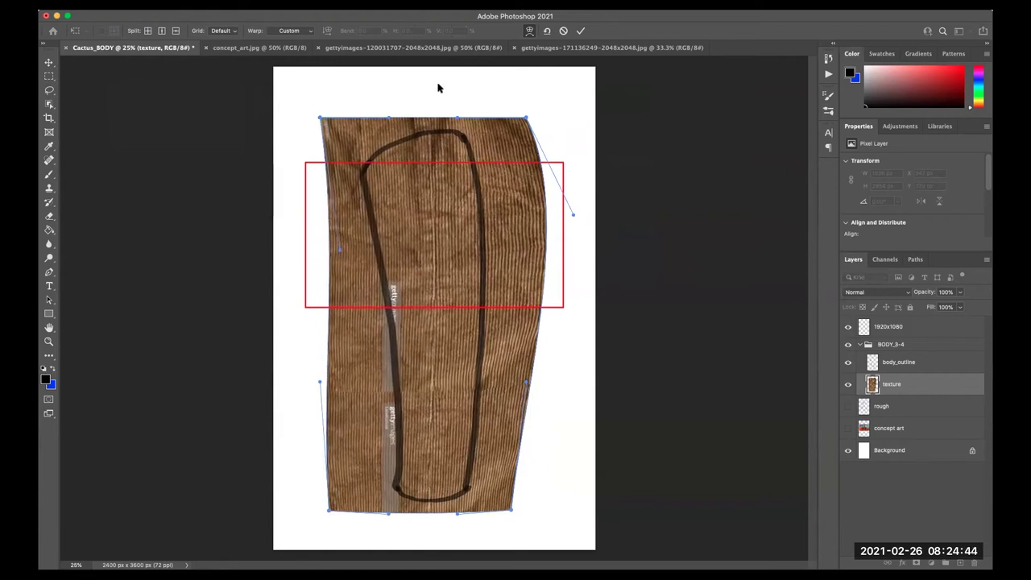
pyautogui.moveTo(320, 118)
pyautogui.mouseDown()
pyautogui.moveTo(314, 112)
pyautogui.moveTo(293, 145)
pyautogui.mouseUp()
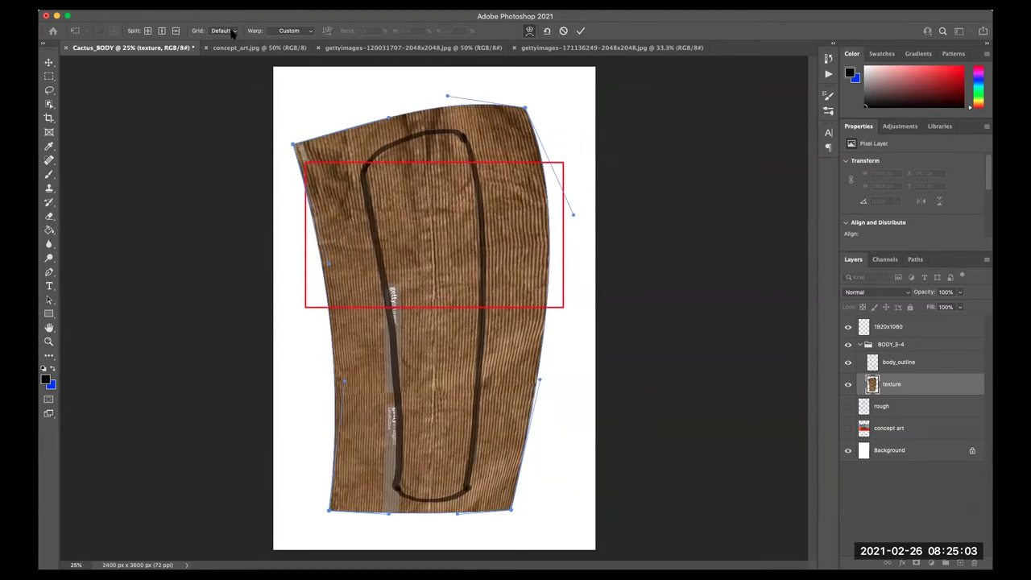
# - Switch the warp grid to 3x3, then back to Default to reset the shape
pyautogui.click(232, 32)
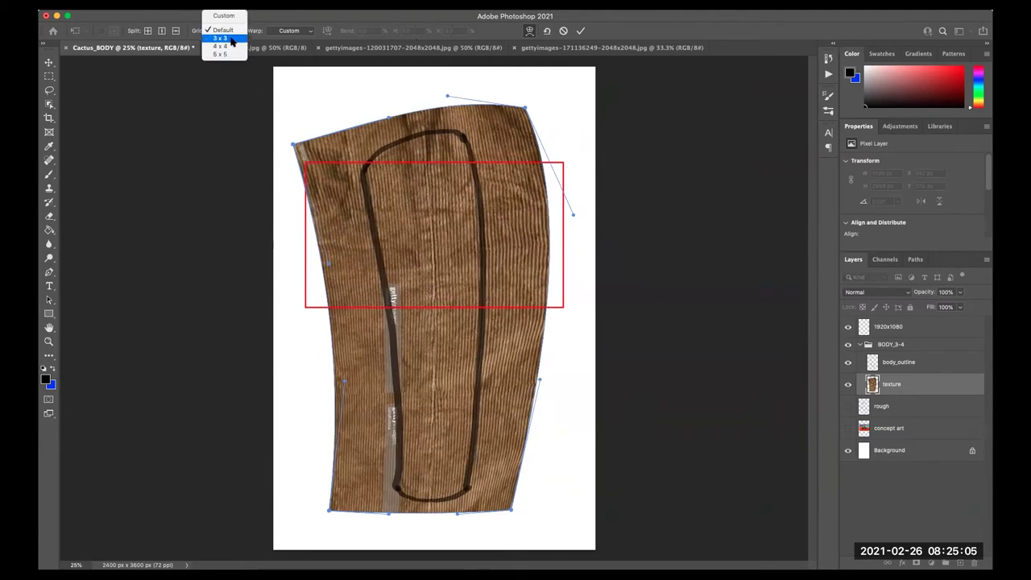
pyautogui.click(232, 39)
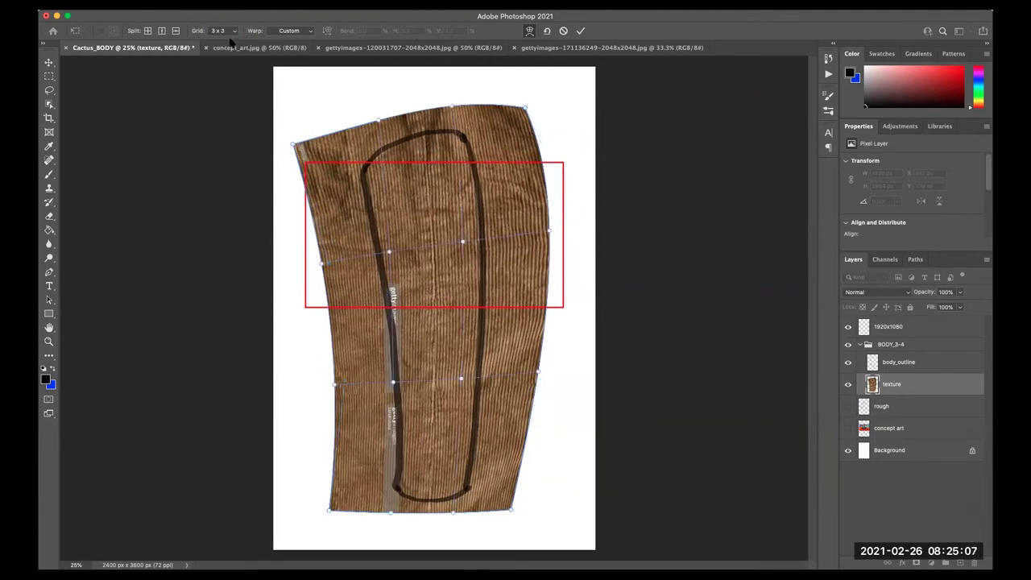
pyautogui.click(236, 33)
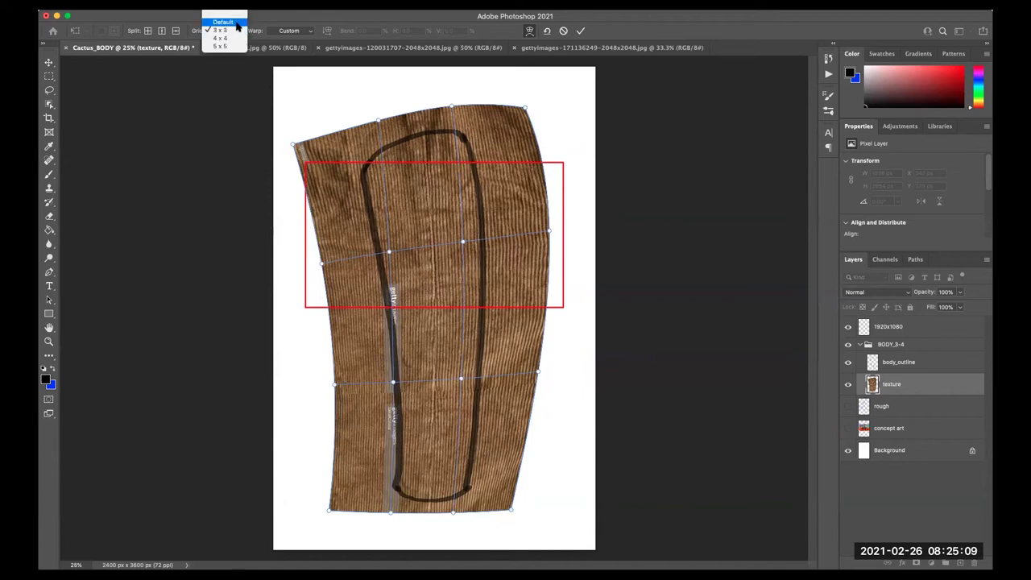
pyautogui.click(237, 24)
pyautogui.click(234, 31)
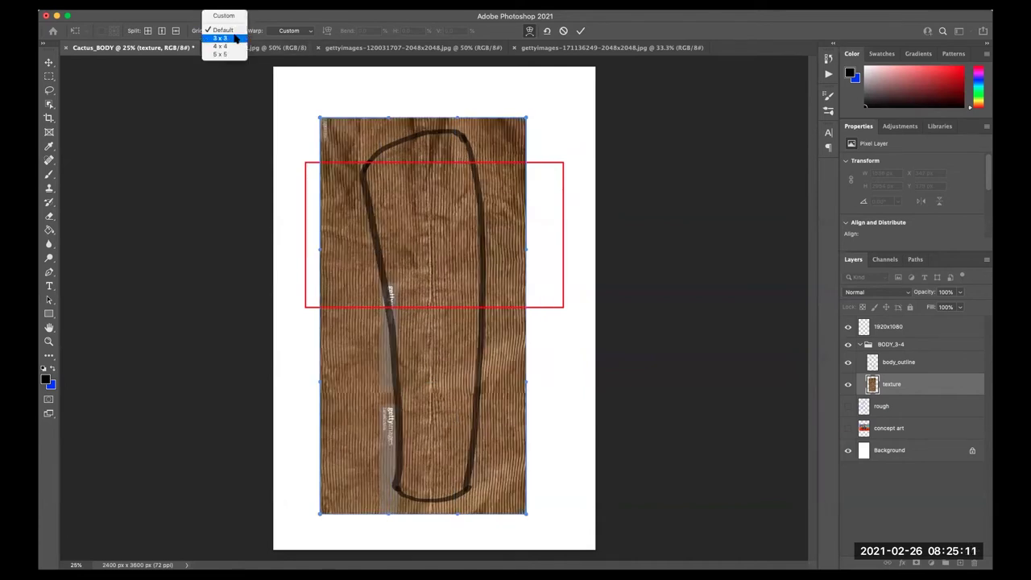
# - Switch the warp to a 4x4 grid and bend the upper and central mesh points, undoing the last bend
pyautogui.click(234, 47)
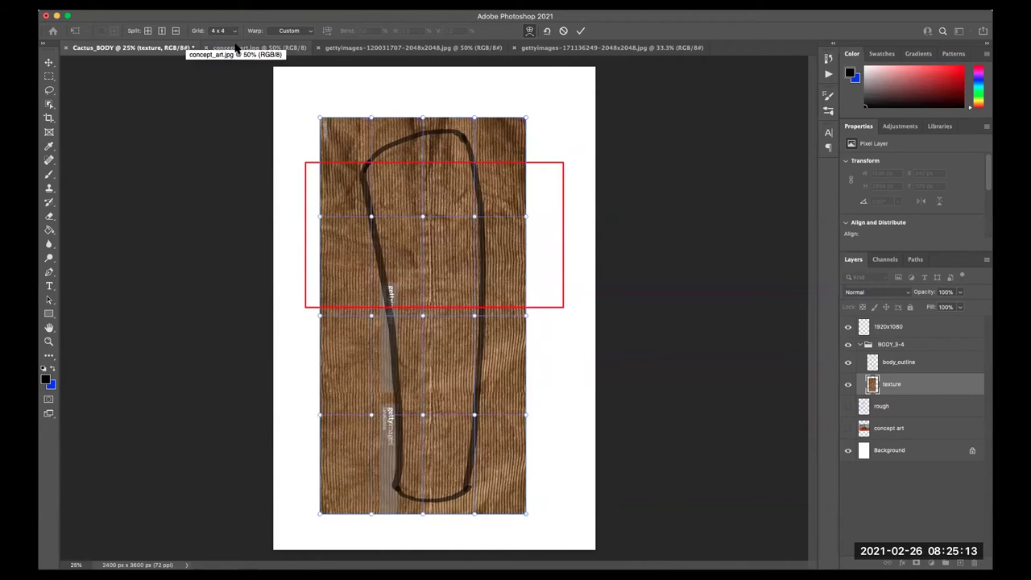
pyautogui.moveTo(423, 217); pyautogui.dragTo(434, 197)
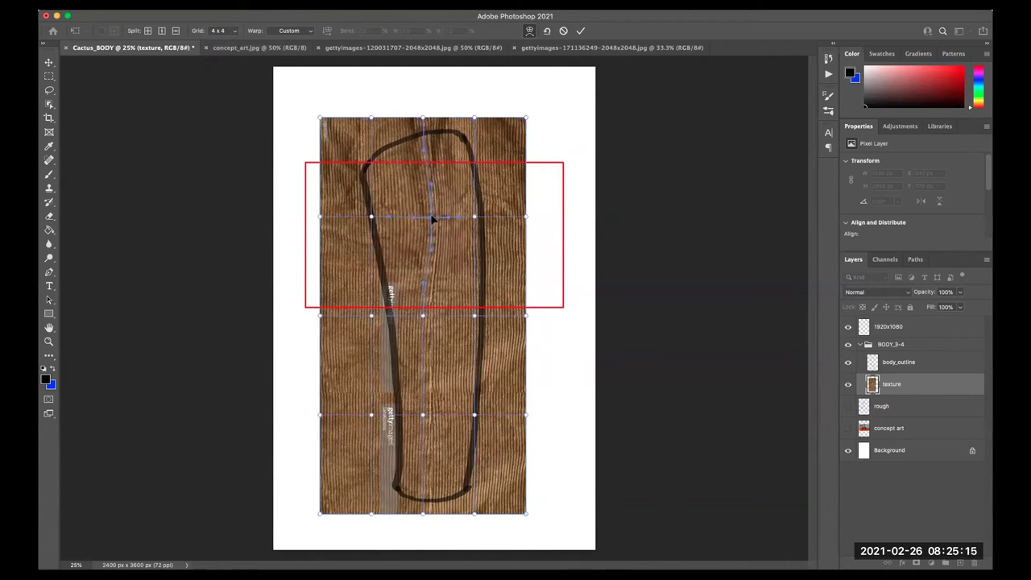
pyautogui.moveTo(423, 153); pyautogui.dragTo(429, 149)
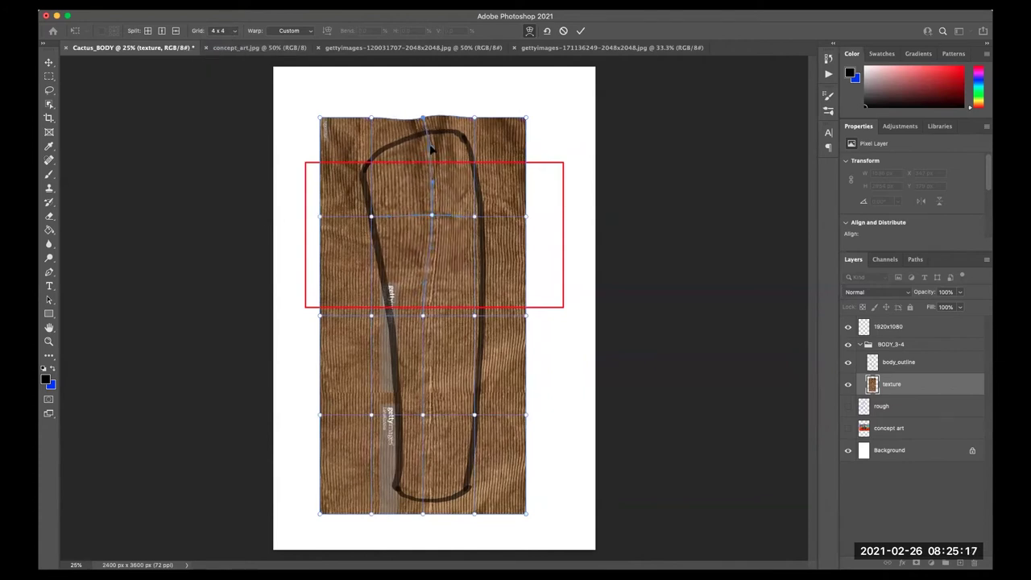
pyautogui.moveTo(426, 317); pyautogui.dragTo(439, 312)
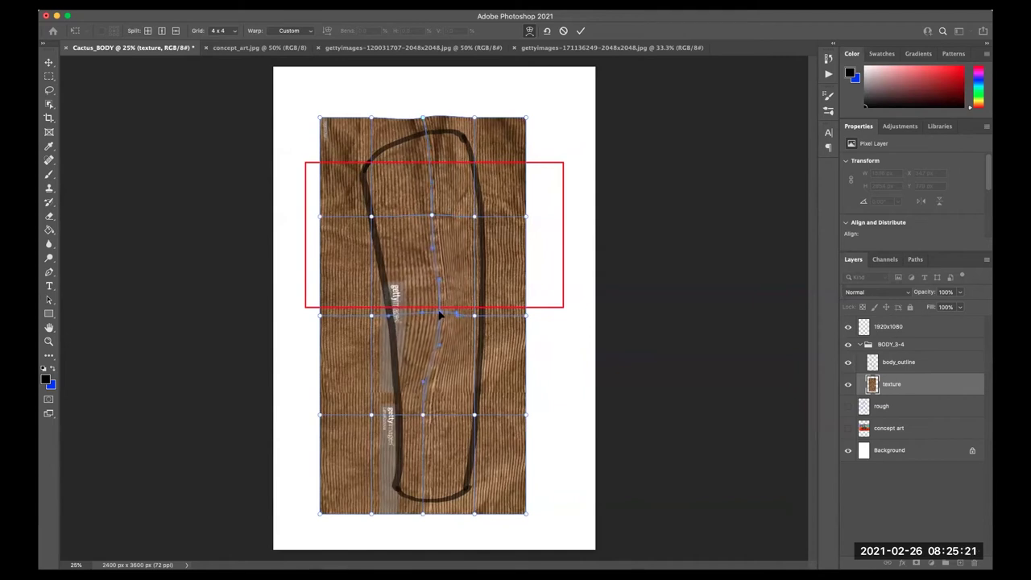
pyautogui.moveTo(424, 417); pyautogui.dragTo(485, 416)
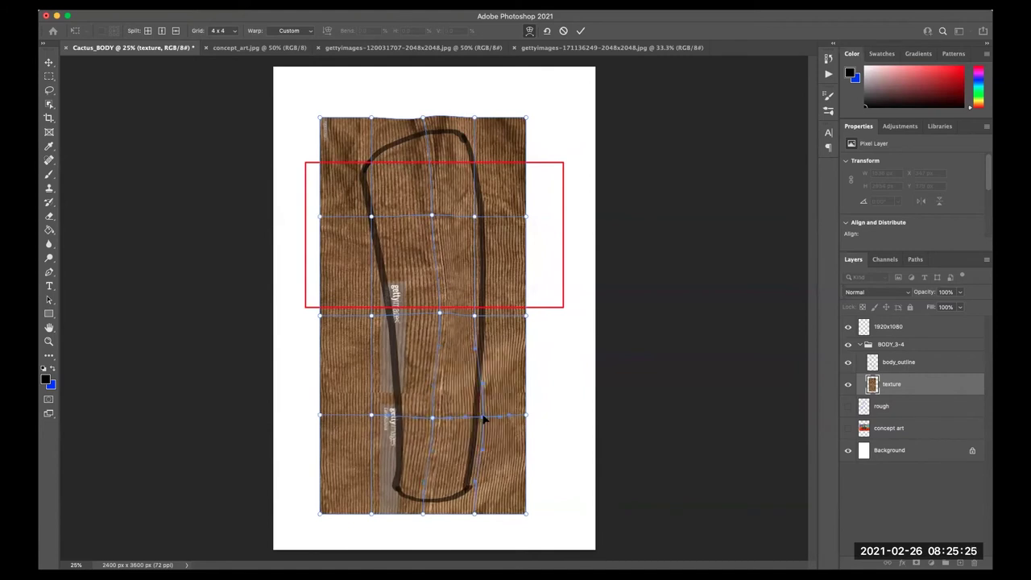
pyautogui.hotkey('ctrl', 'z')
pyautogui.hotkey('ctrl', 'z')
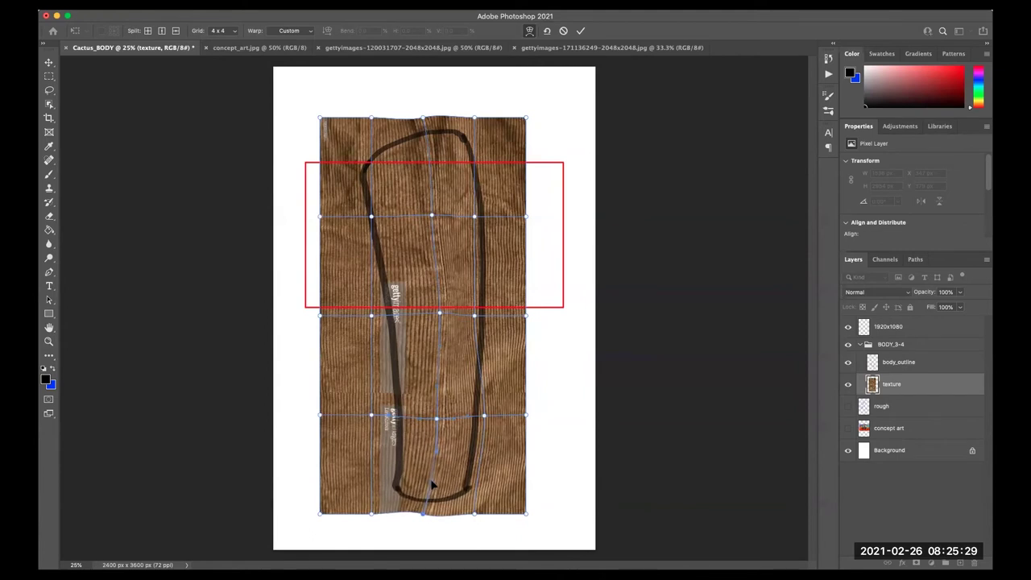
# - Reshape the central, upper and lower mesh points so the ribs curve, then commit the warp
pyautogui.moveTo(445, 314); pyautogui.dragTo(441, 344)
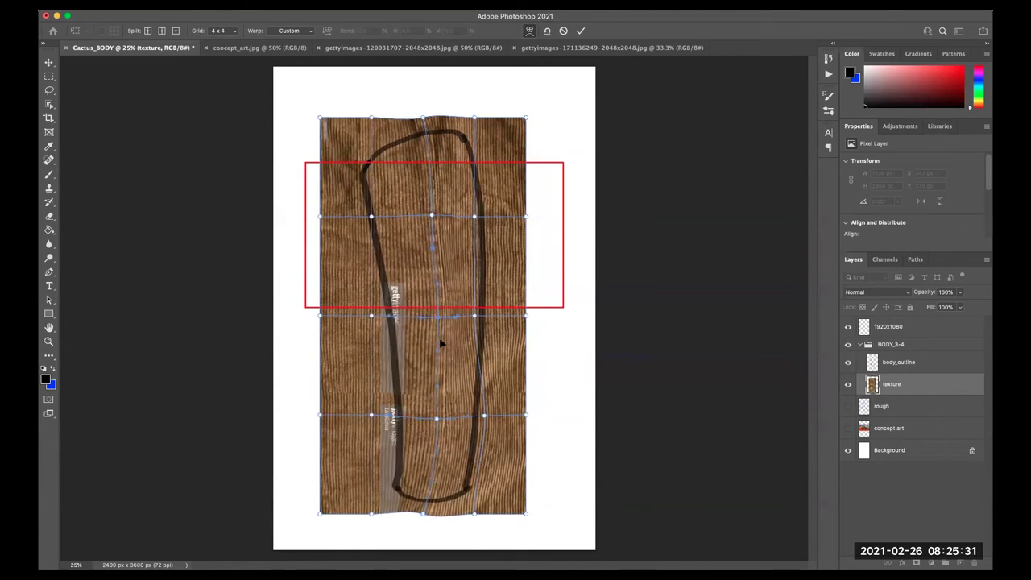
pyautogui.moveTo(431, 212)
pyautogui.mouseDown()
pyautogui.moveTo(442, 151)
pyautogui.moveTo(401, 120)
pyautogui.mouseUp()
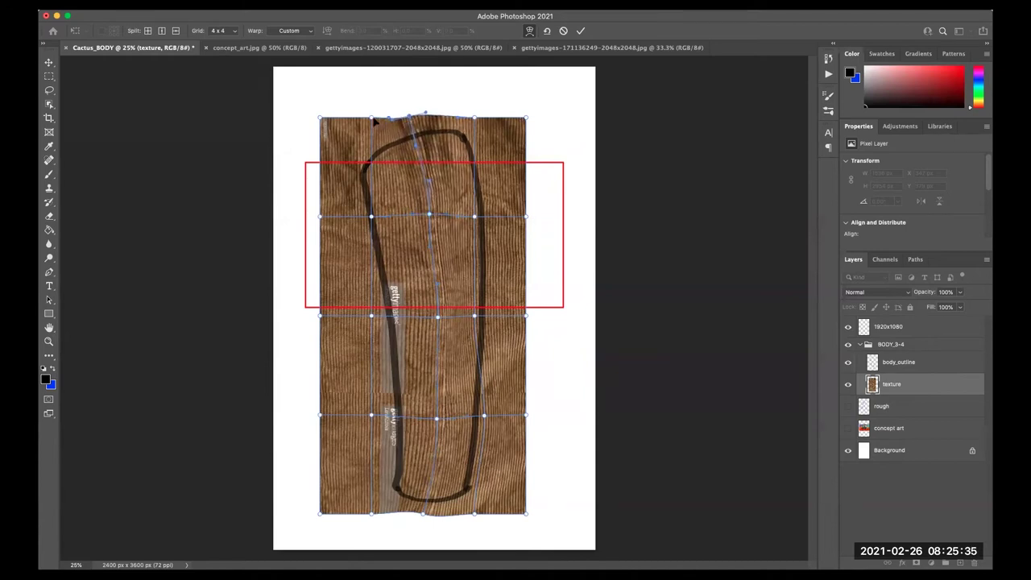
pyautogui.moveTo(430, 215); pyautogui.dragTo(433, 219)
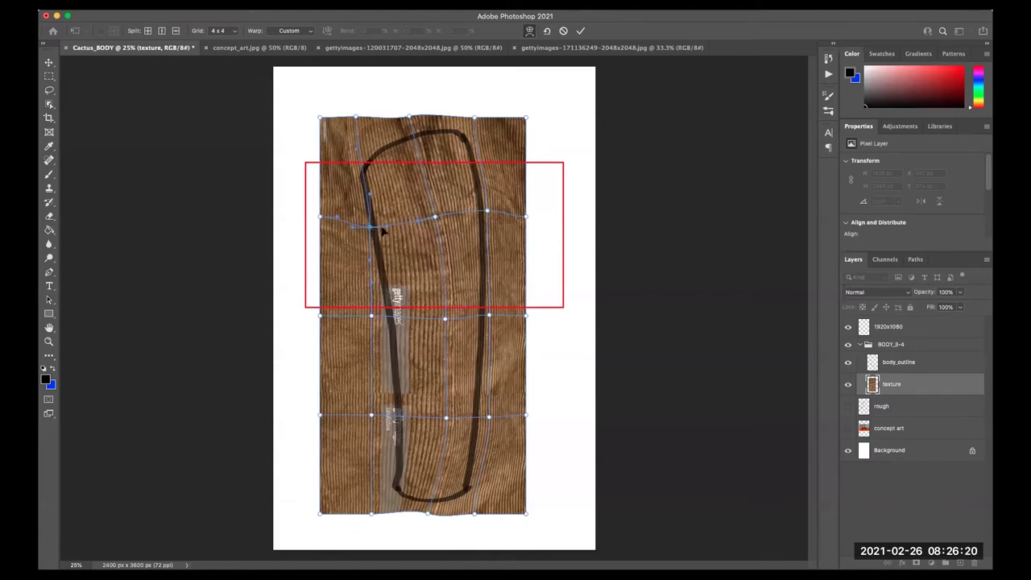
pyautogui.moveTo(435, 216); pyautogui.dragTo(436, 217)
pyautogui.moveTo(450, 320); pyautogui.dragTo(449, 315)
pyautogui.moveTo(448, 419); pyautogui.dragTo(452, 387)
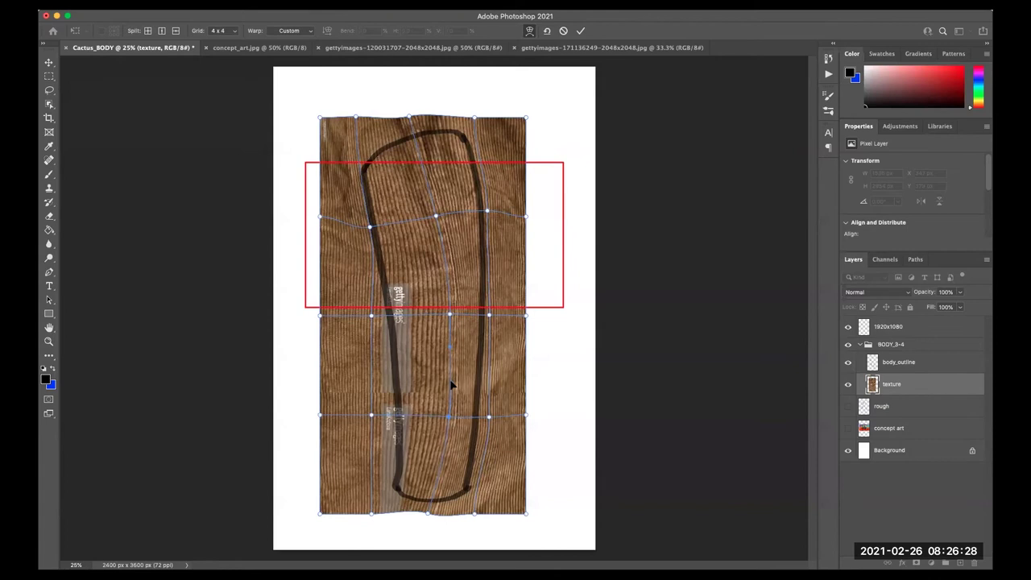
pyautogui.moveTo(428, 515); pyautogui.dragTo(431, 510)
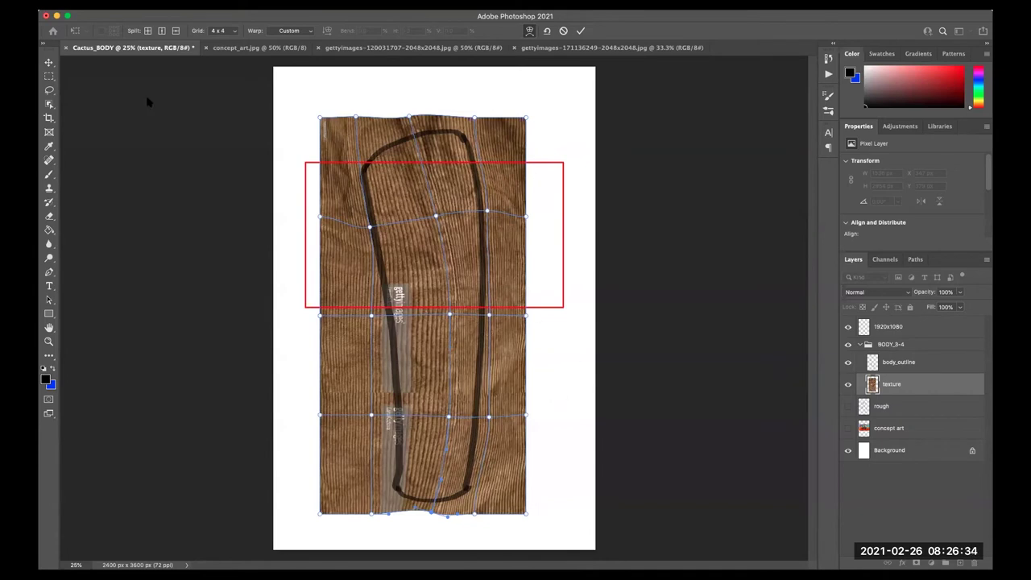
pyautogui.press('Return')
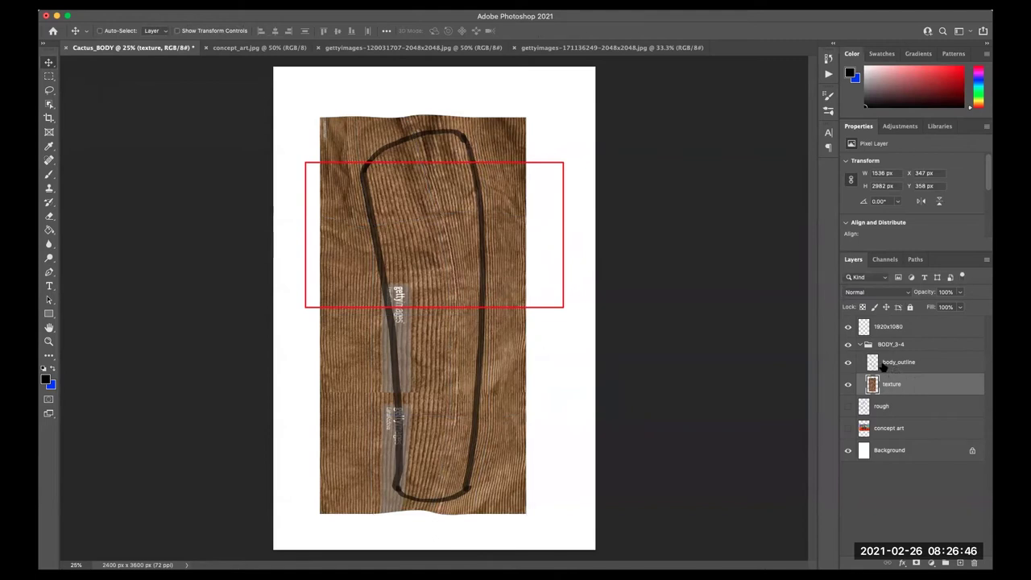
# - Magic-wand select the inside of the body outline and fill it solid blue on Layer 1
pyautogui.click(848, 363)
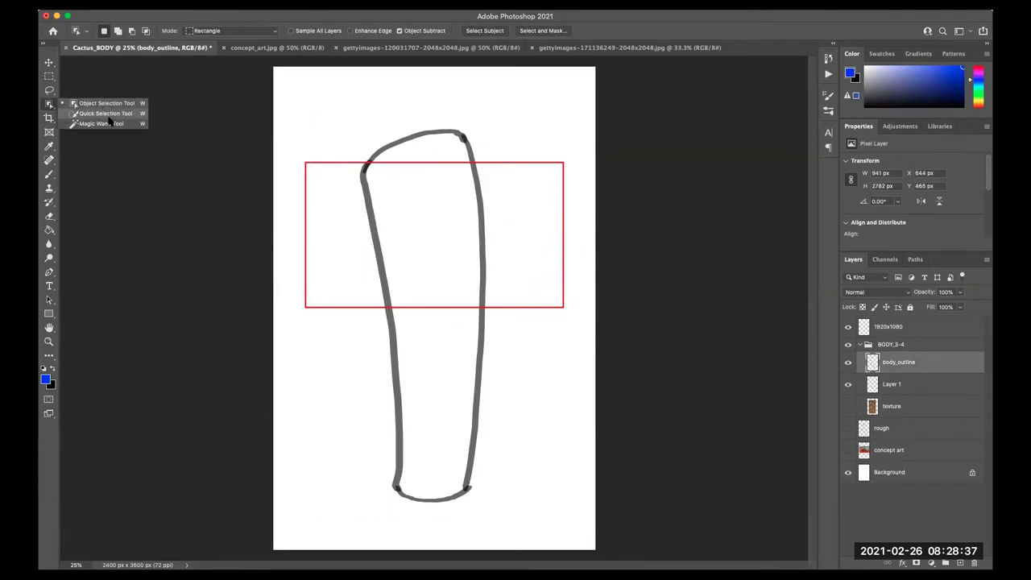
pyautogui.click(115, 126)
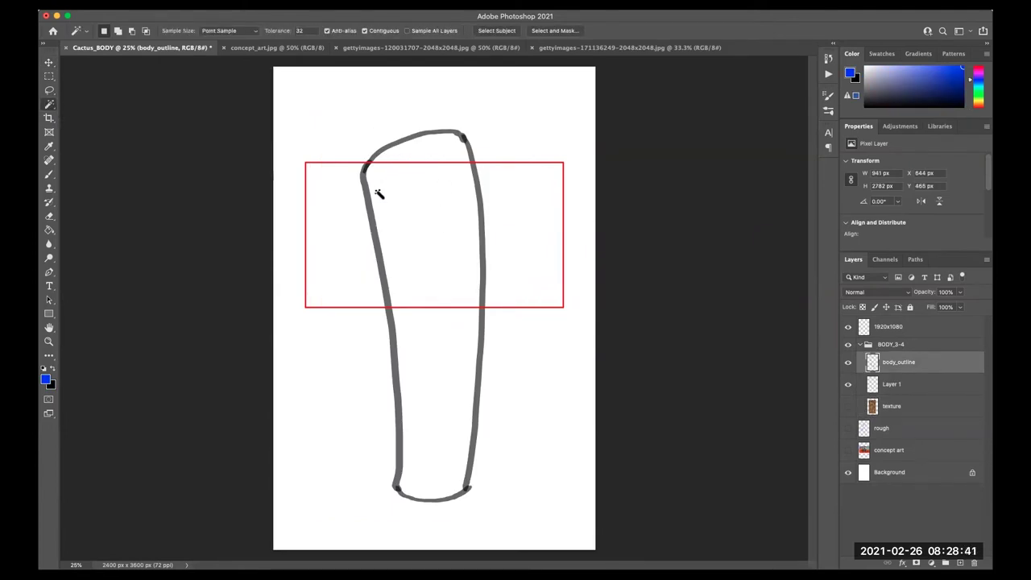
pyautogui.click(428, 253)
pyautogui.click(898, 386)
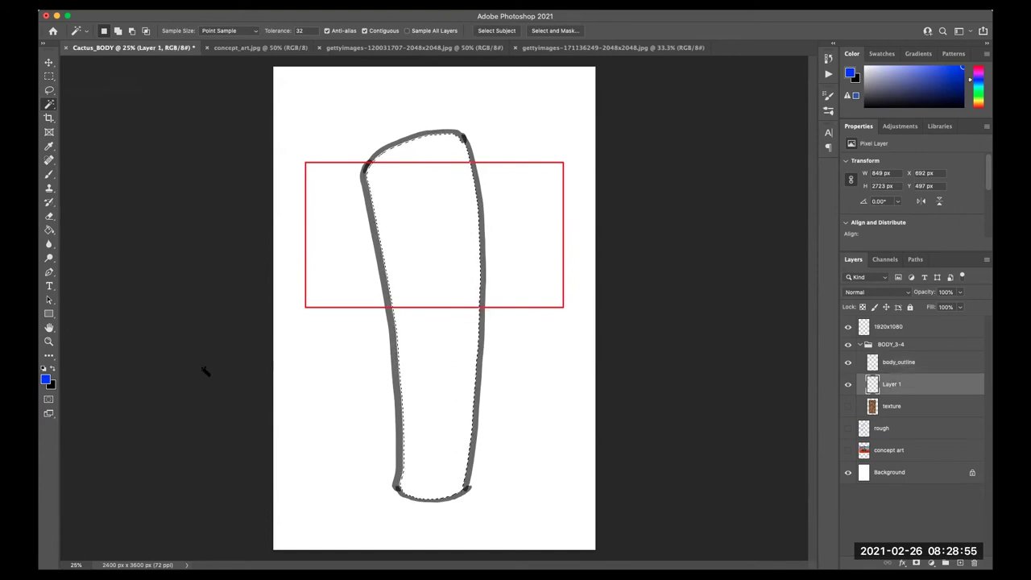
pyautogui.press('v')
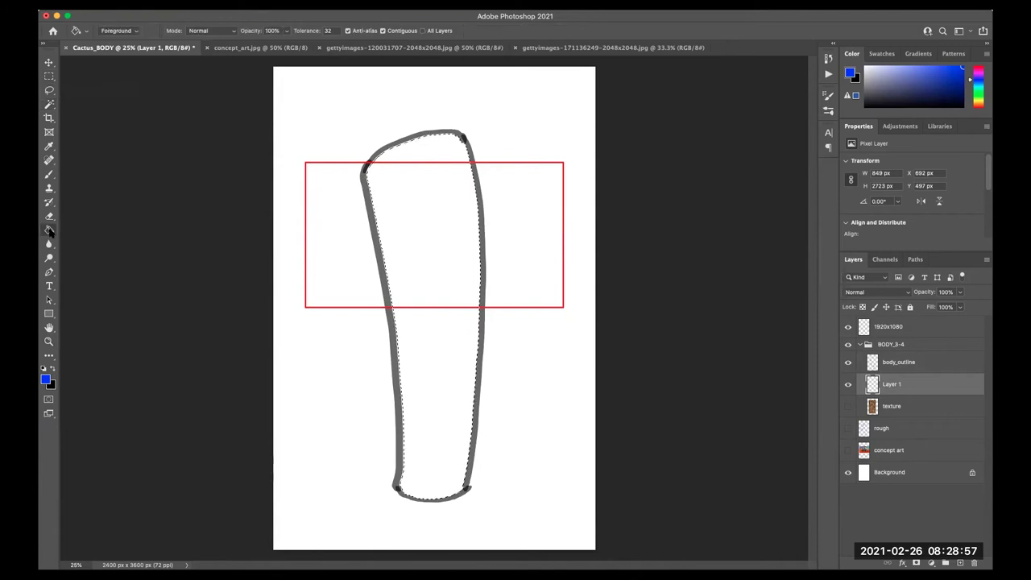
pyautogui.hotkey('alt', 'BackSpace')
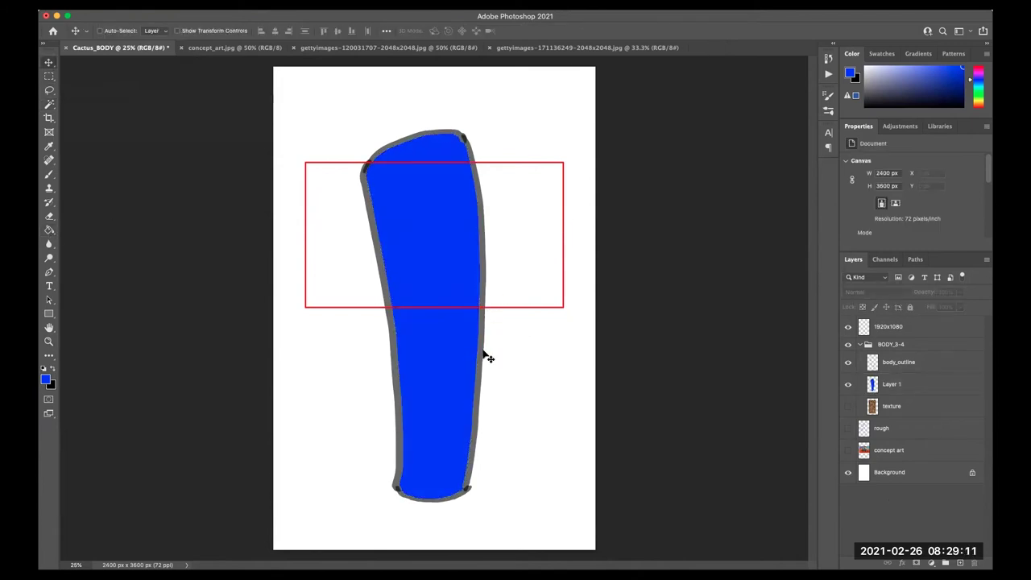
# - Toggle body_outline and Layer 1 visibility and zoom in and out to inspect the blue fill
pyautogui.hotkey('ctrl', '+')
pyautogui.hotkey('ctrl', '+')
pyautogui.hotkey('ctrl', '+')
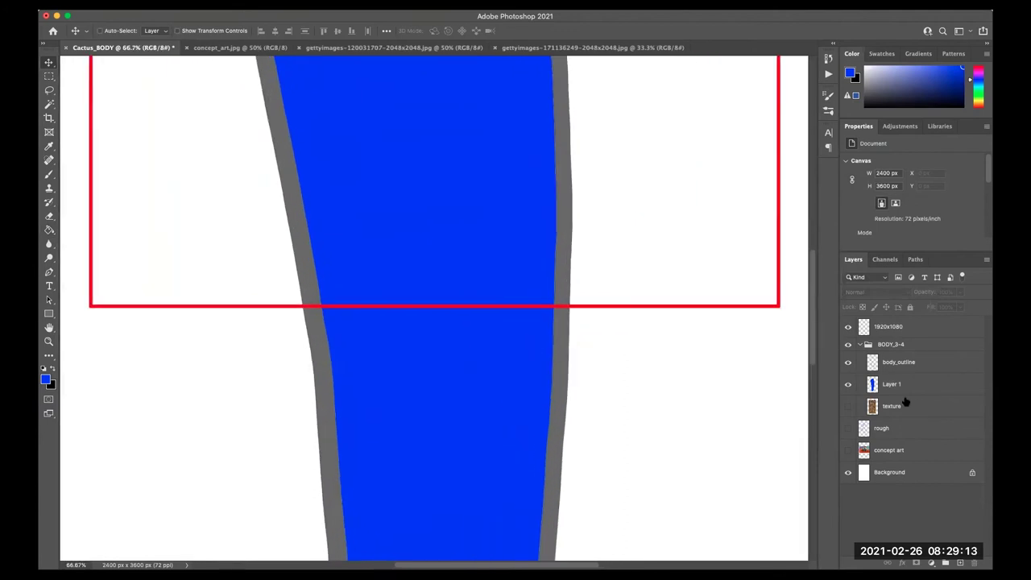
pyautogui.click(849, 363)
pyautogui.click(848, 363)
pyautogui.click(849, 387)
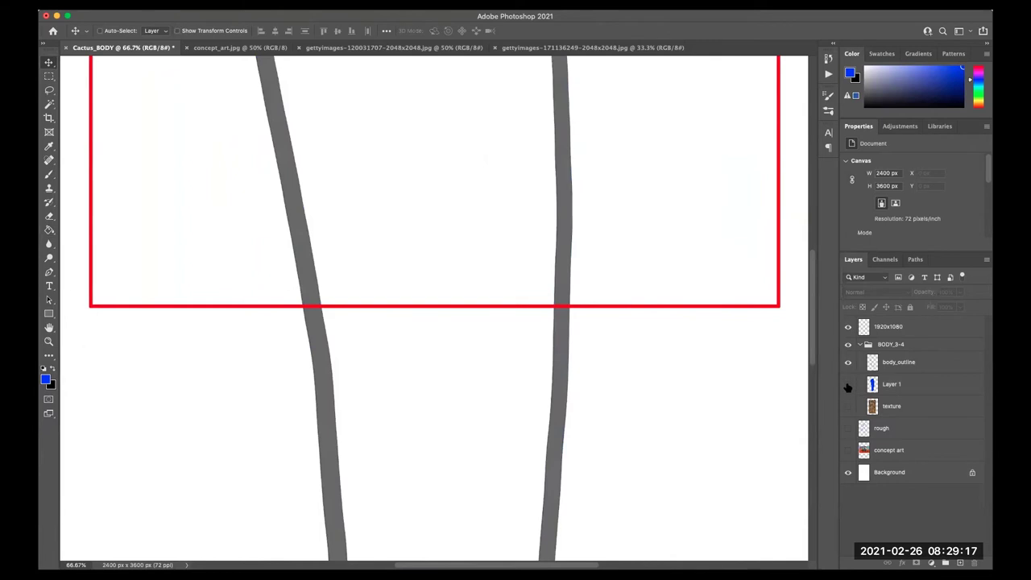
pyautogui.click(848, 386)
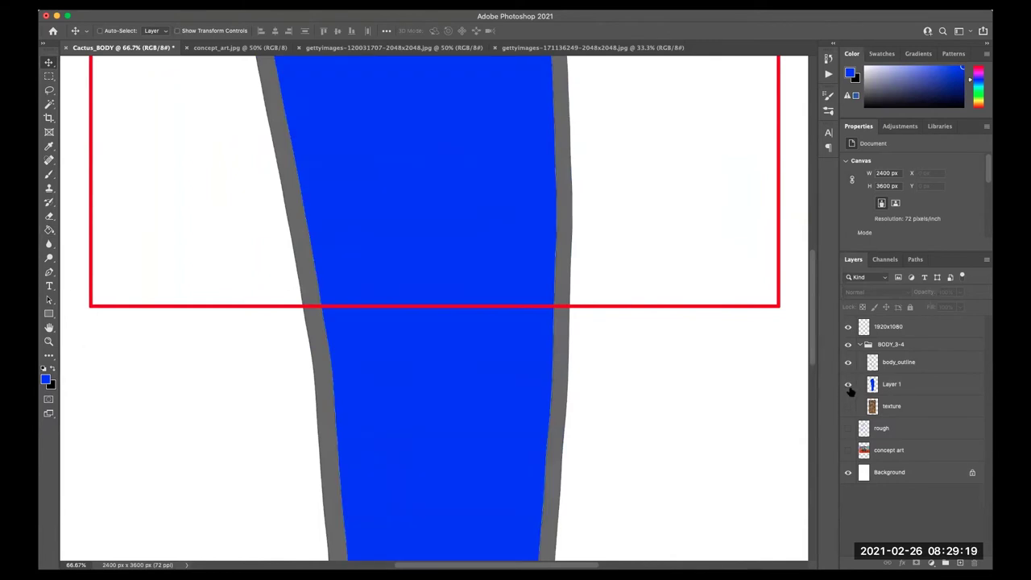
pyautogui.press('super+1')
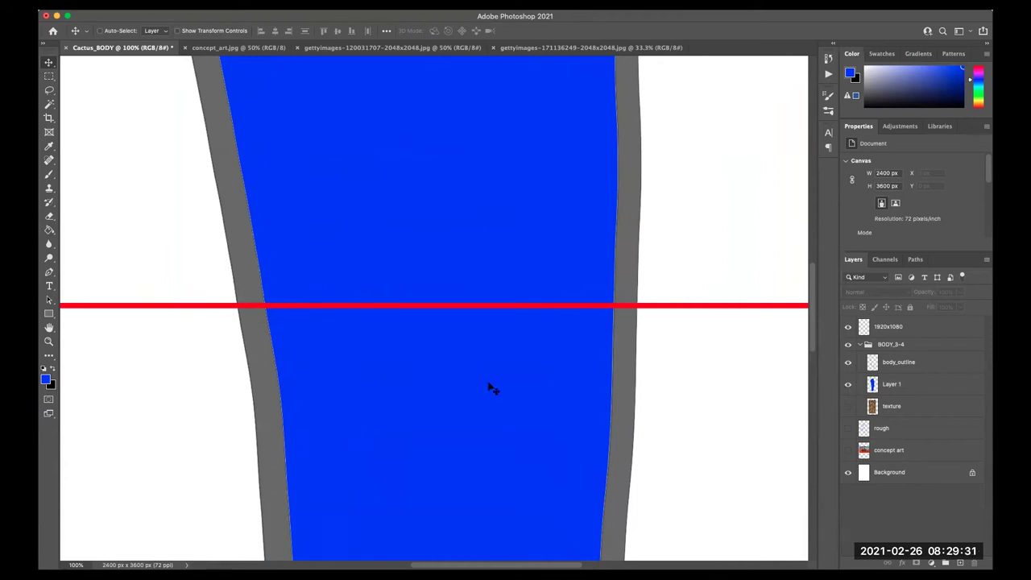
pyautogui.press('super+minus')
pyautogui.press('super+minus')
pyautogui.press('super+minus')
pyautogui.press('super+plus')
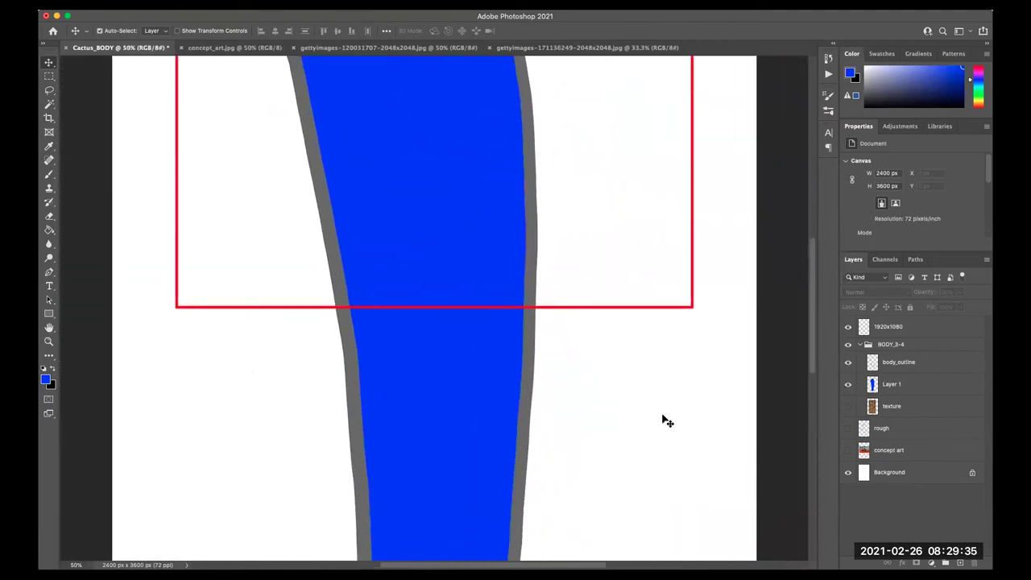
# - Undo the blue fill, then delete Layer 1 and undo the deletion to keep it empty
pyautogui.press('super+comma')
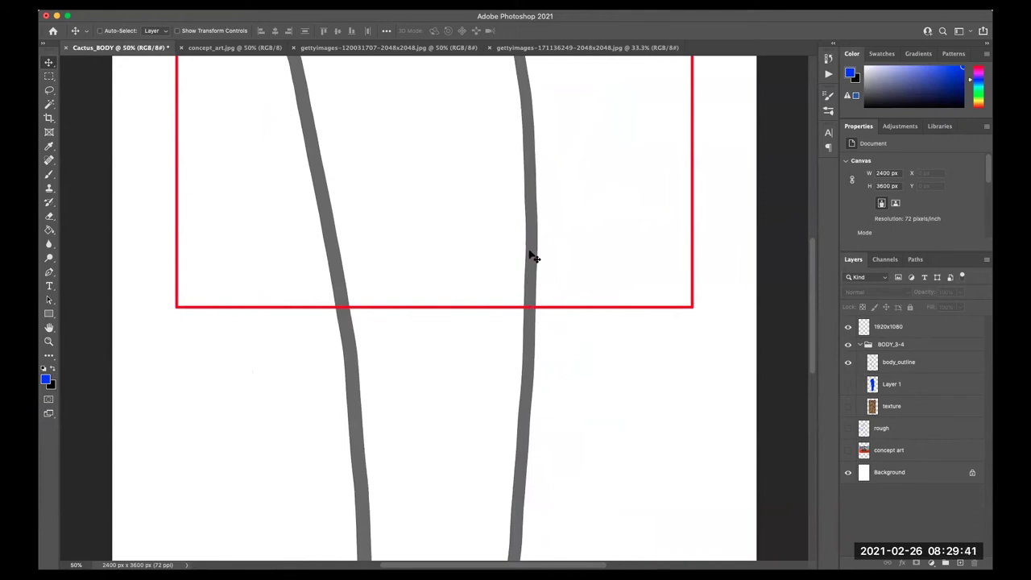
pyautogui.click(899, 386)
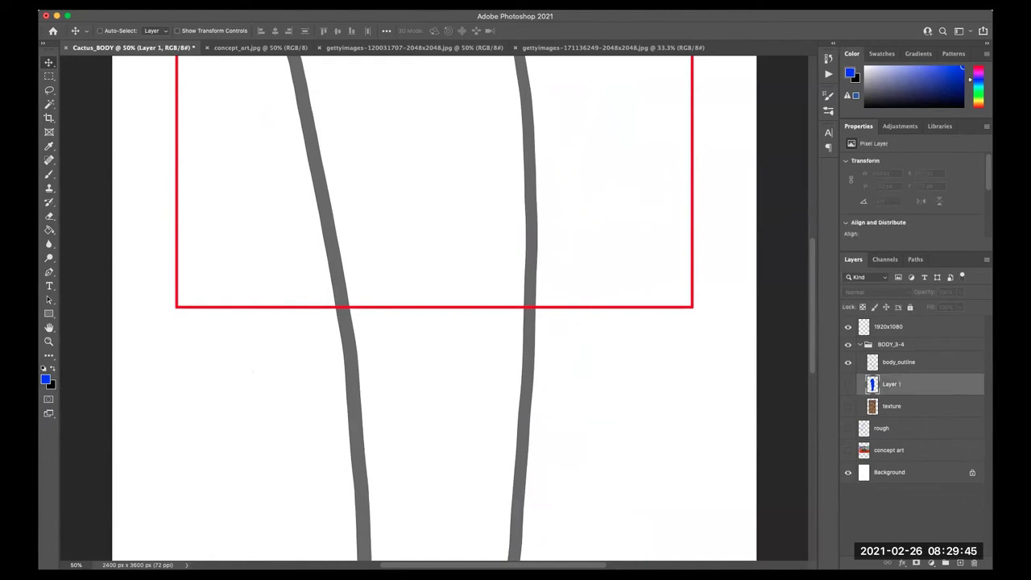
pyautogui.press('Delete')
pyautogui.click(630, 193)
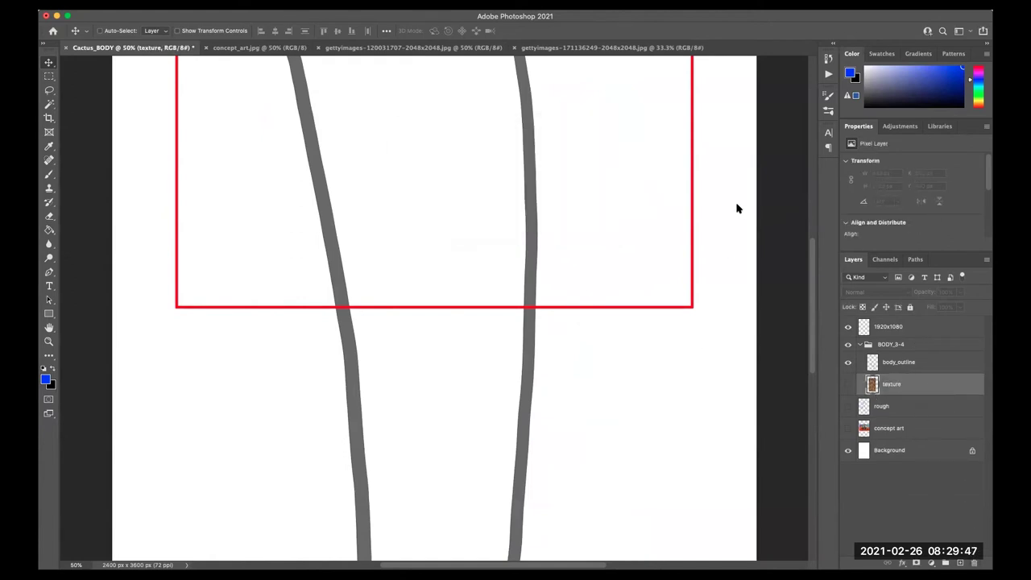
pyautogui.hotkey('ctrl', 'z')
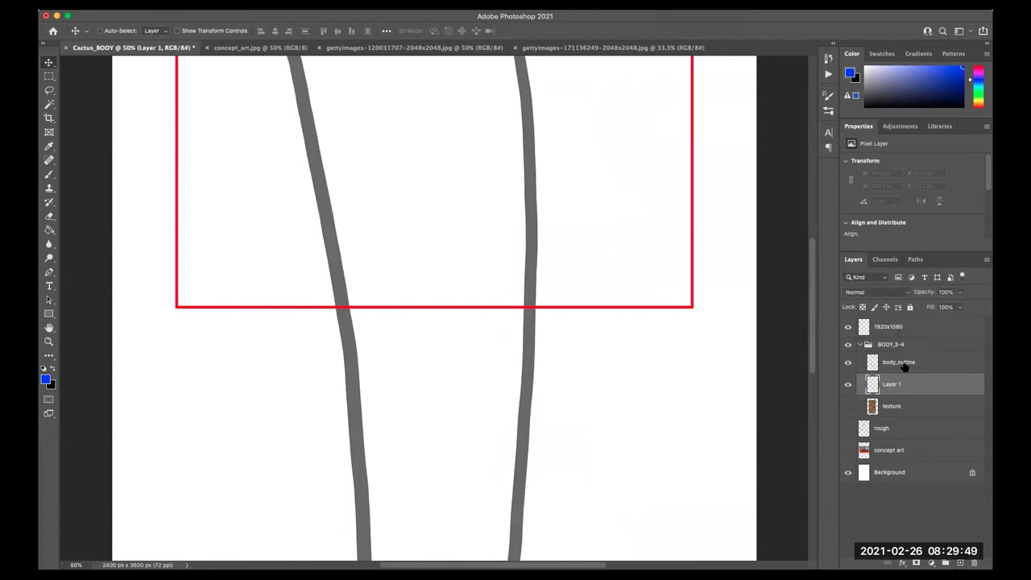
pyautogui.click(902, 363)
pyautogui.hotkey('ctrl', '-')
pyautogui.hotkey('ctrl', '-')
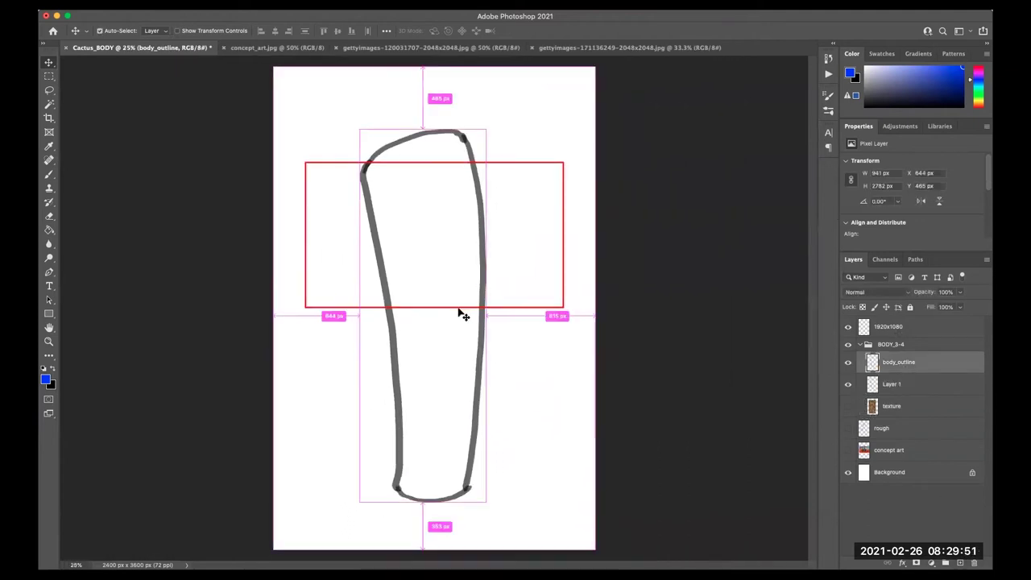
# - Magic-wand select the inside of the cactus outline, giving an 849 × 2723 px selection
pyautogui.click(50, 105)
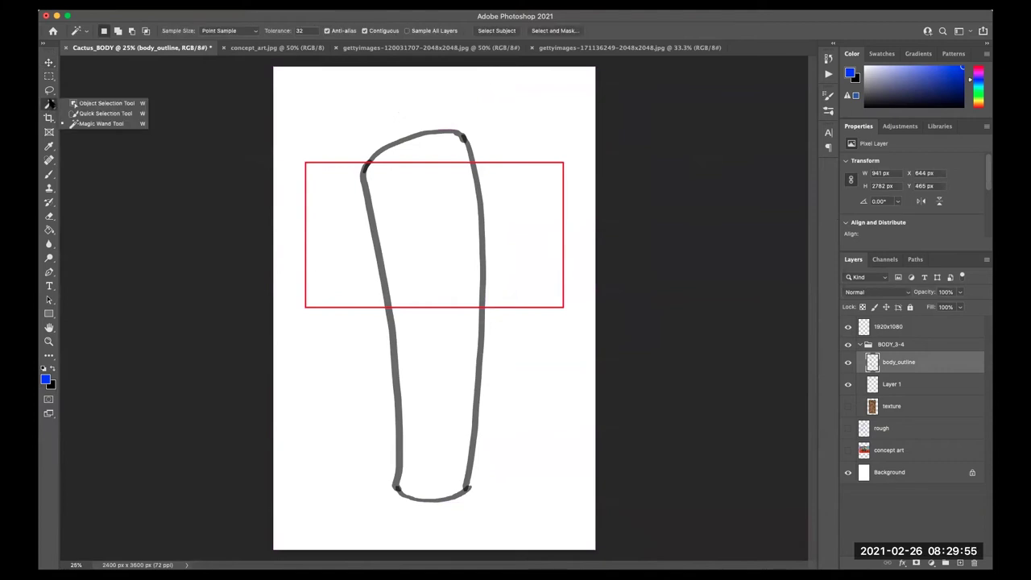
pyautogui.click(104, 124)
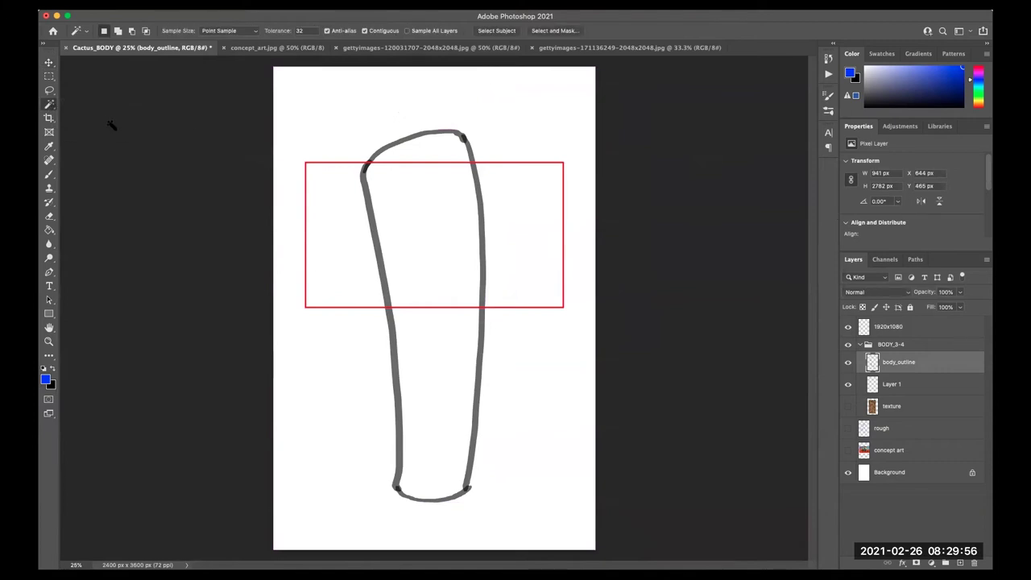
pyautogui.click(438, 242)
pyautogui.hotkey('ctrl', '+')
pyautogui.hotkey('ctrl', '+')
pyautogui.hotkey('ctrl', '+')
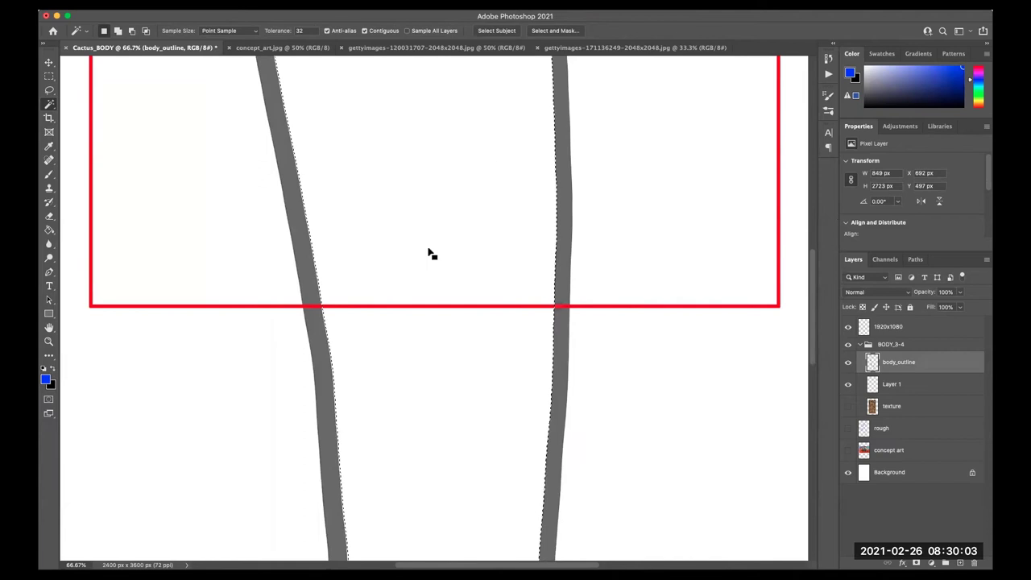
pyautogui.hotkey('ctrl', '-')
# - Reselect the inside of the cactus outline and expand the selection by 10 pixels
pyautogui.hotkey('ctrl', '-')
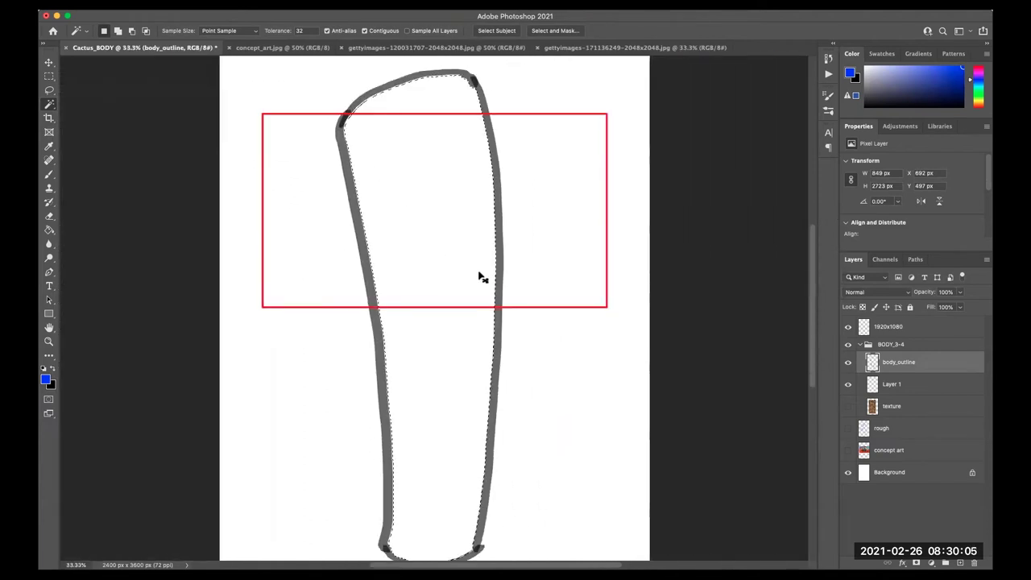
pyautogui.hotkey('ctrl', 'd')
pyautogui.hotkey('ctrl', '-')
pyautogui.click(477, 280)
pyautogui.hotkey('ctrl', '-')
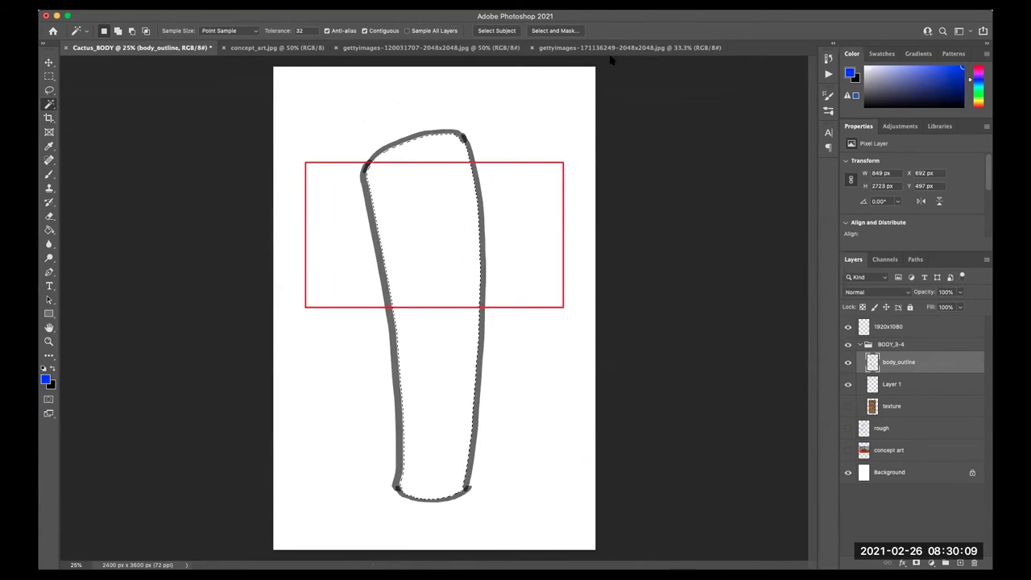
pyautogui.click(192, 18)
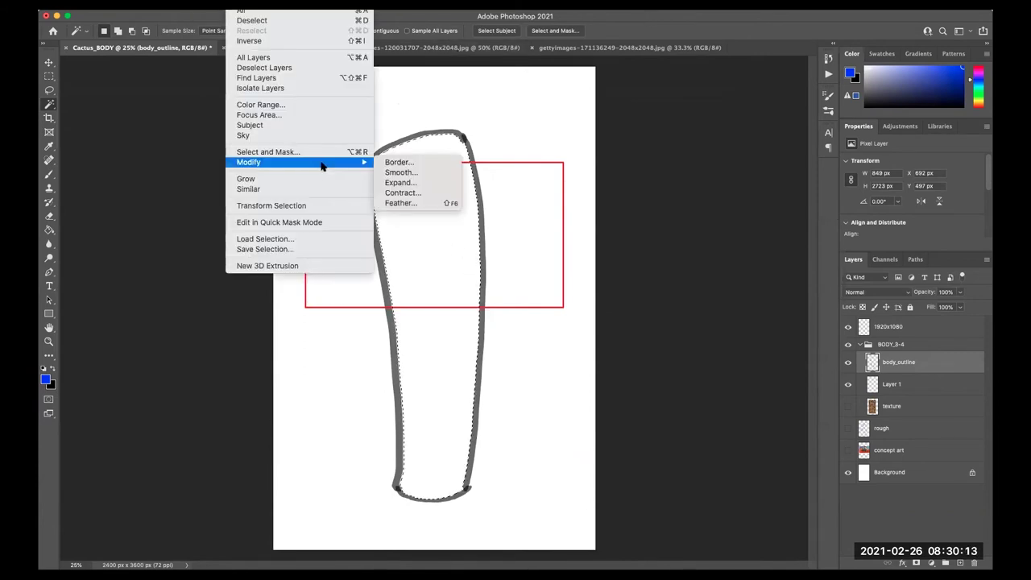
pyautogui.moveTo(249, 162)
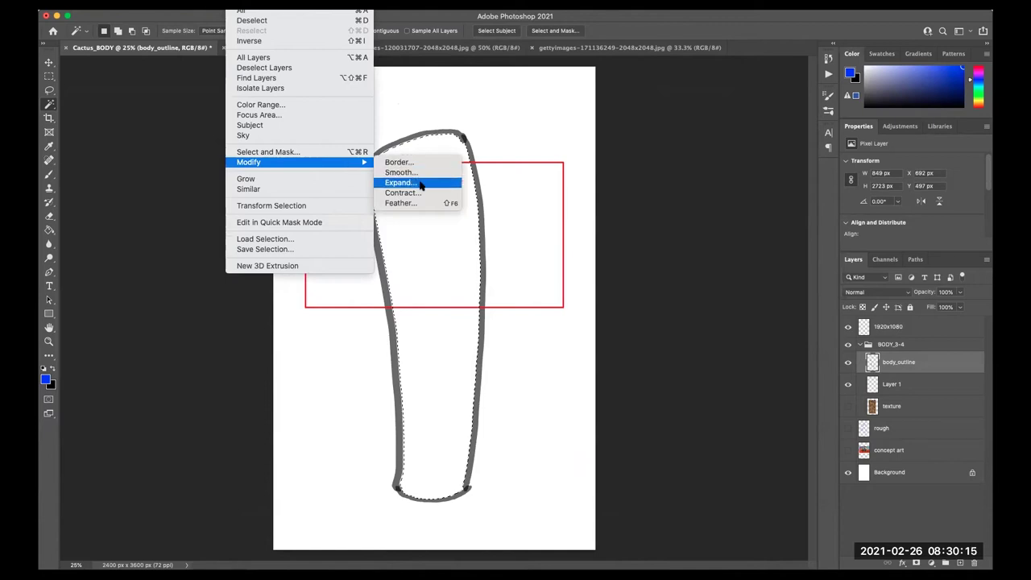
pyautogui.click(420, 185)
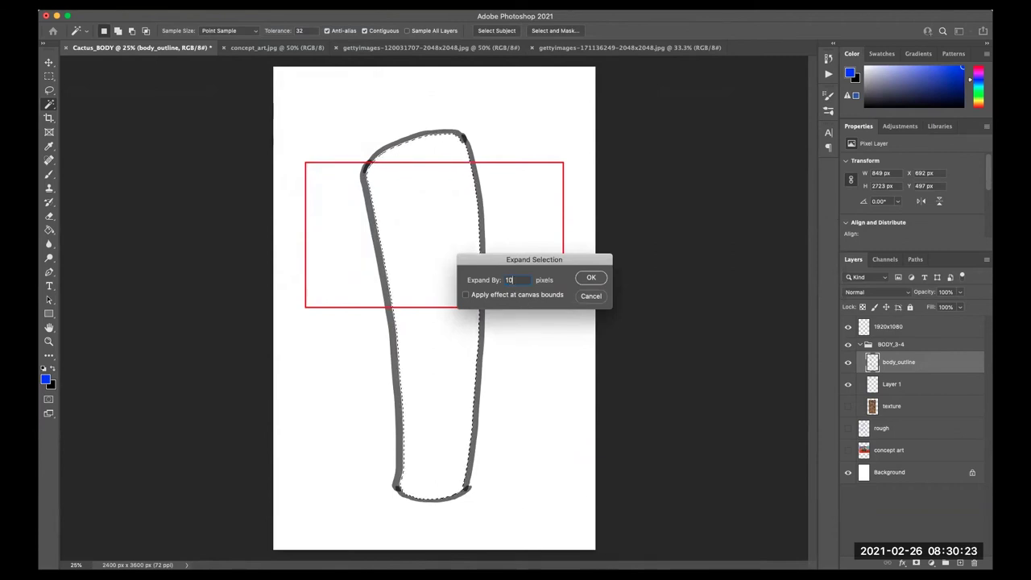
pyautogui.click(591, 278)
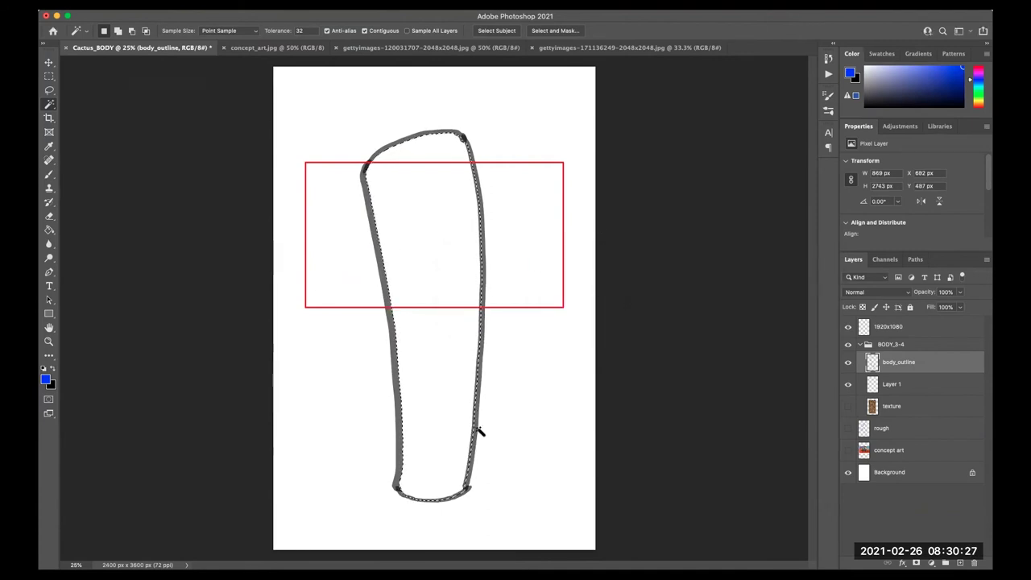
# - Expand the selection by another 10 pixels and make Layer 1 the active layer
pyautogui.hotkey('ctrl', '+')
pyautogui.hotkey('ctrl', '+')
pyautogui.hotkey('ctrl', '+')
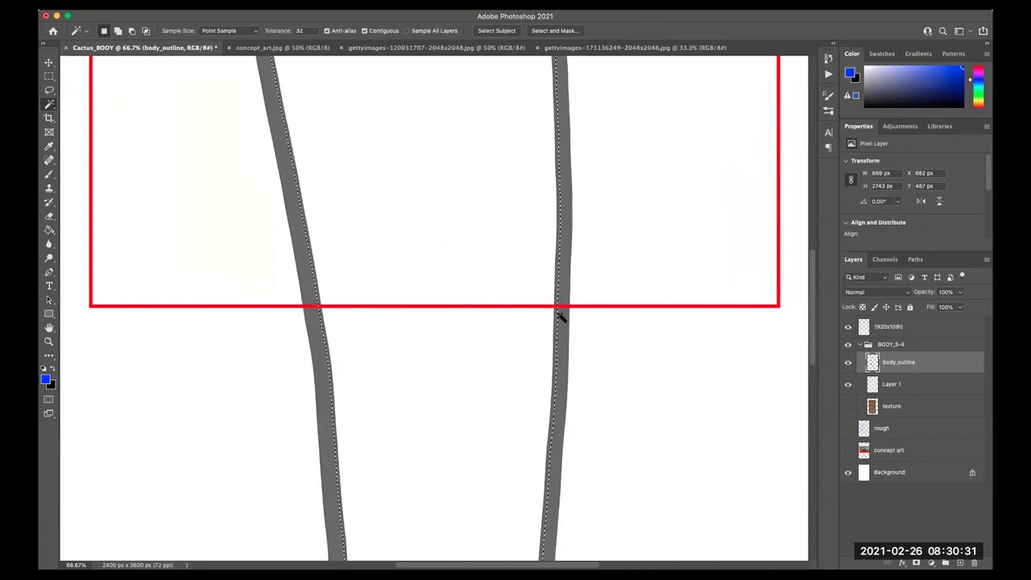
pyautogui.hotkey('ctrl', 'd')
pyautogui.hotkey('ctrl', '-')
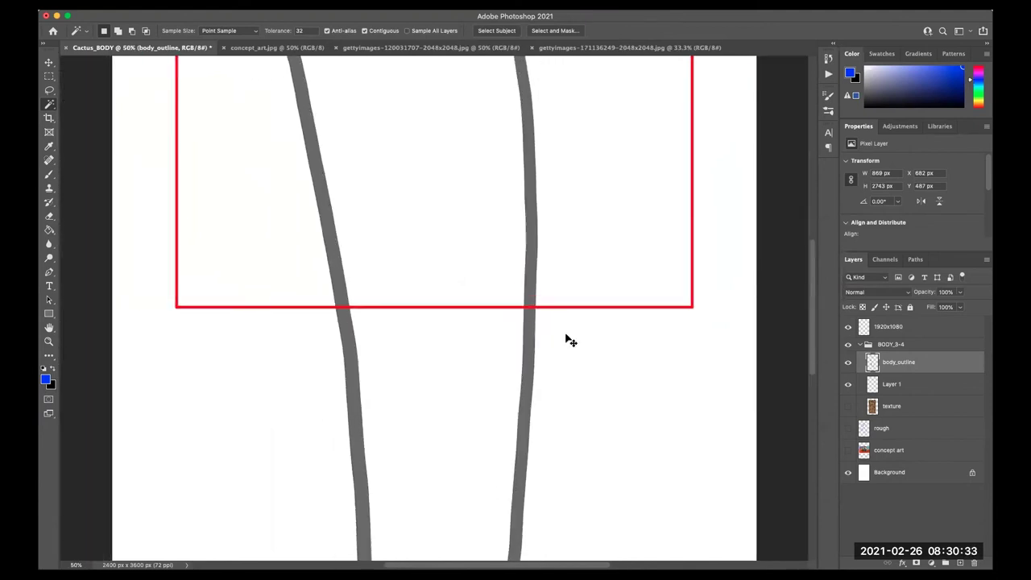
pyautogui.hotkey('ctrl', '-')
pyautogui.hotkey('ctrl', 'shift', 'd')
pyautogui.click(246, 4)
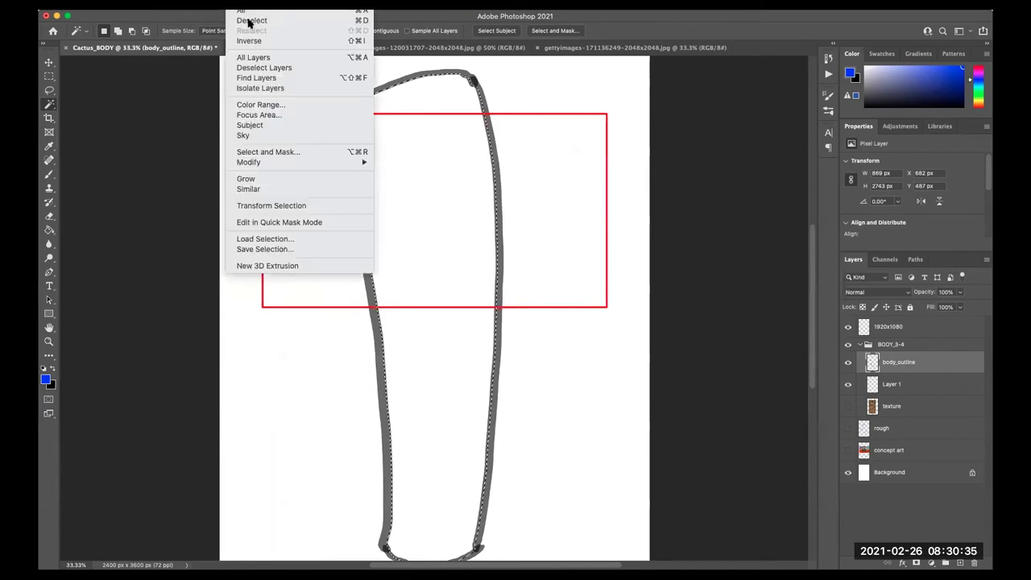
pyautogui.moveTo(250, 162)
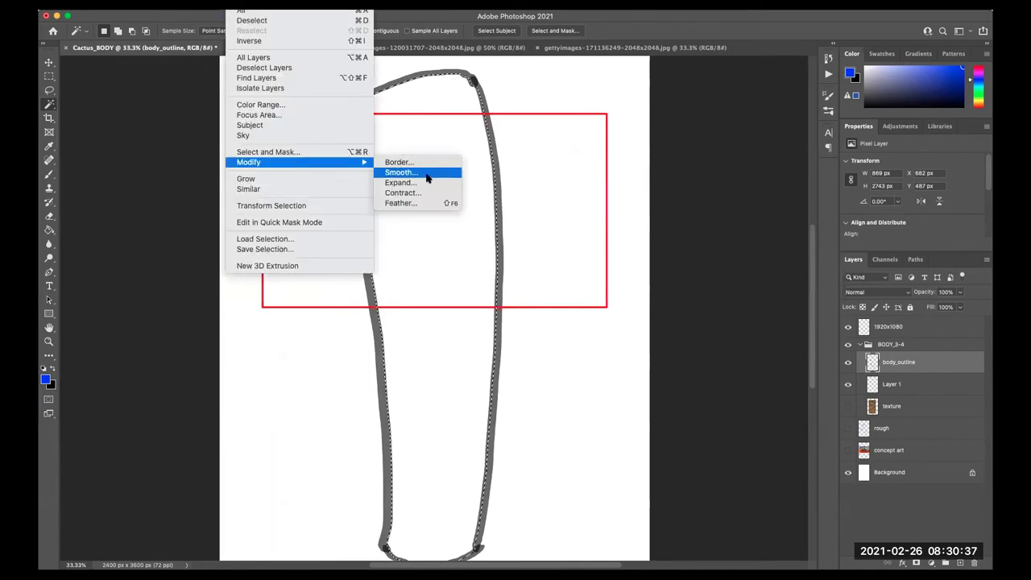
pyautogui.click(428, 182)
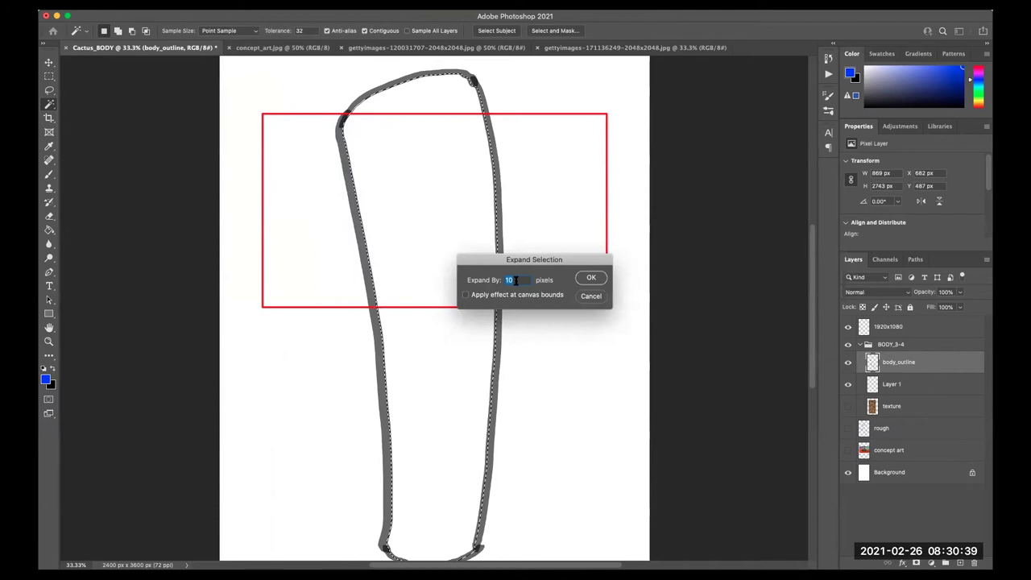
pyautogui.click(591, 277)
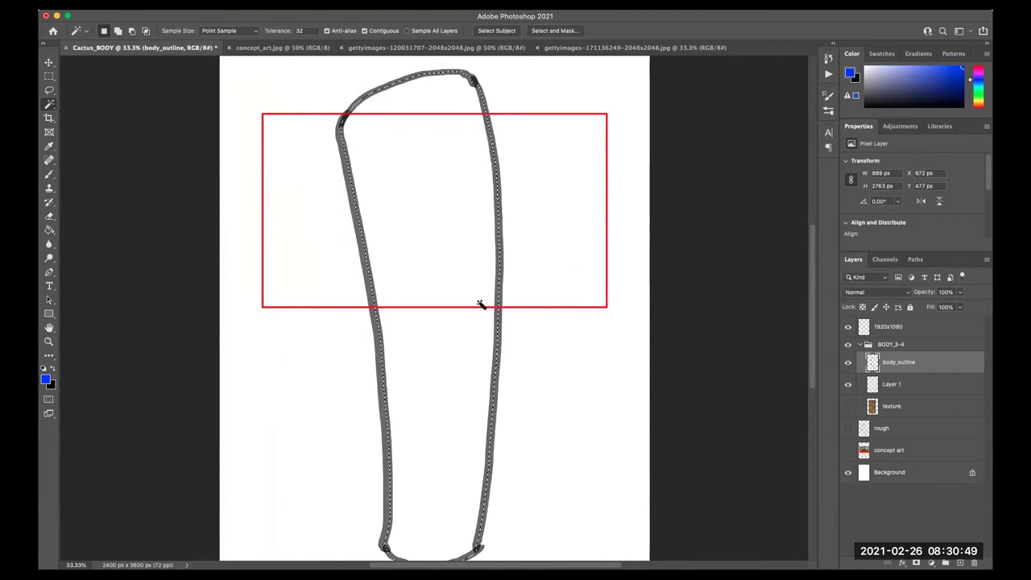
pyautogui.click(903, 386)
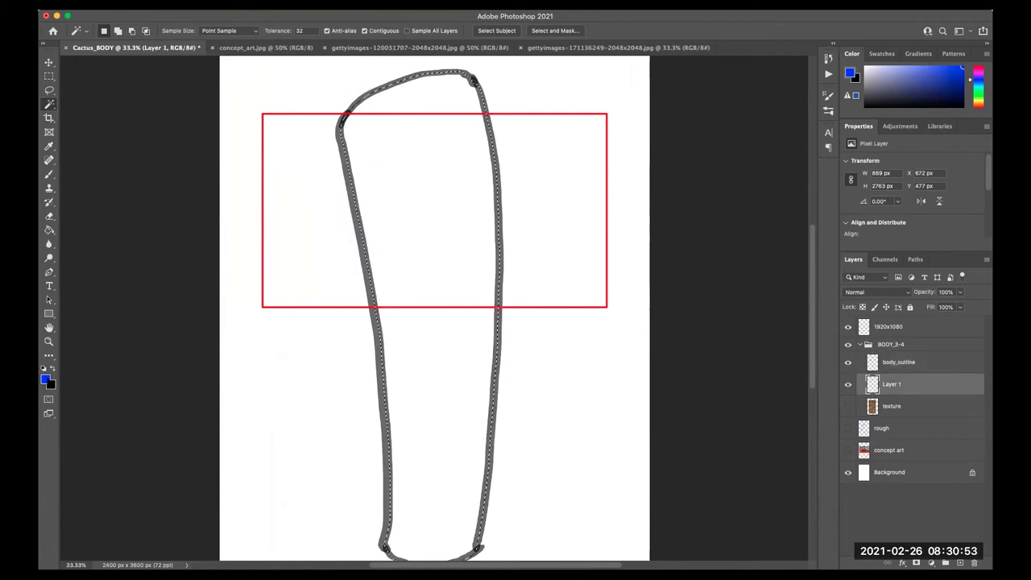
pyautogui.click(49, 232)
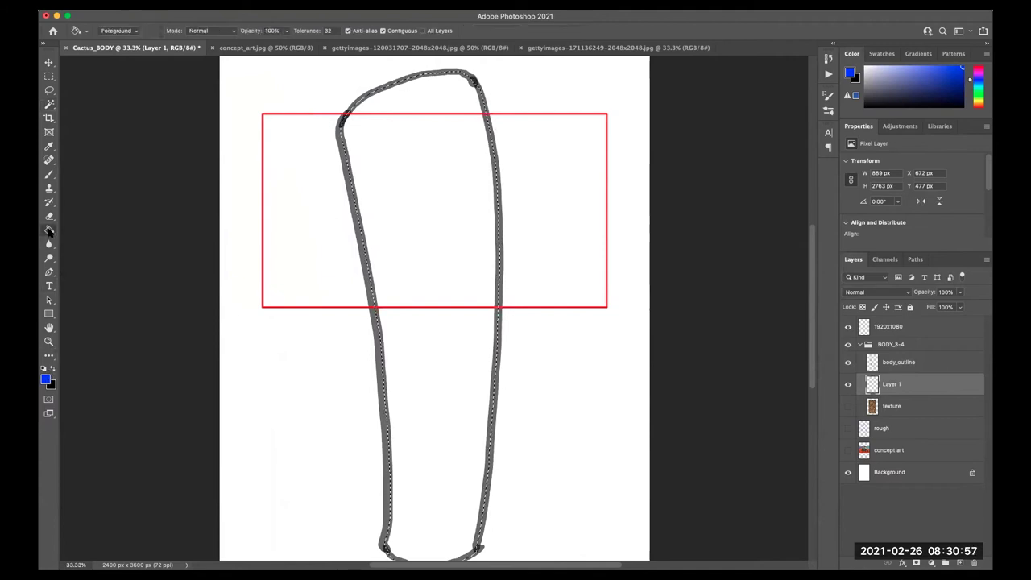
pyautogui.click(426, 227)
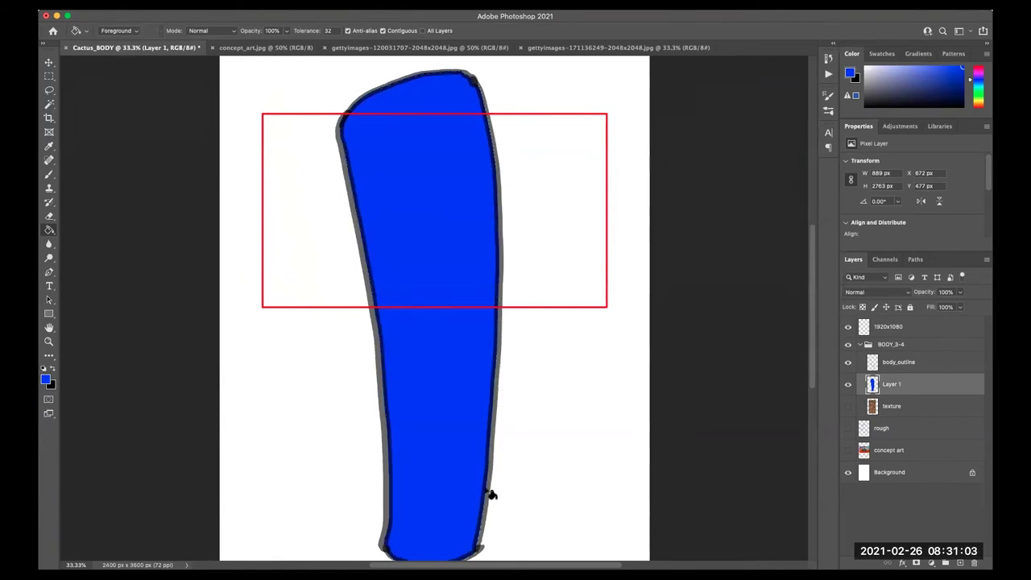
pyautogui.moveTo(811, 256); pyautogui.dragTo(812, 269)
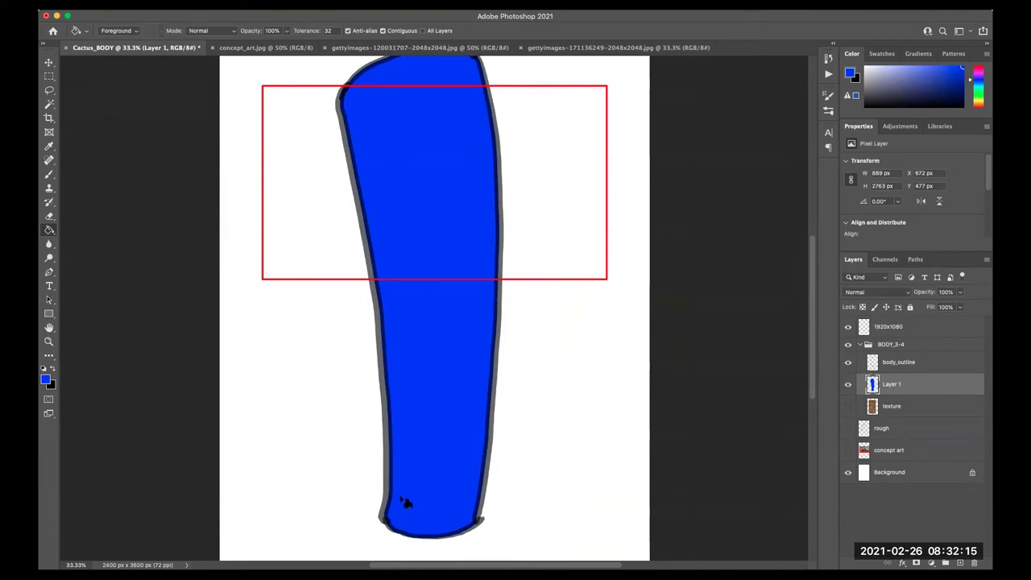
pyautogui.hotkey('ctrl', '+')
pyautogui.hotkey('ctrl', '+')
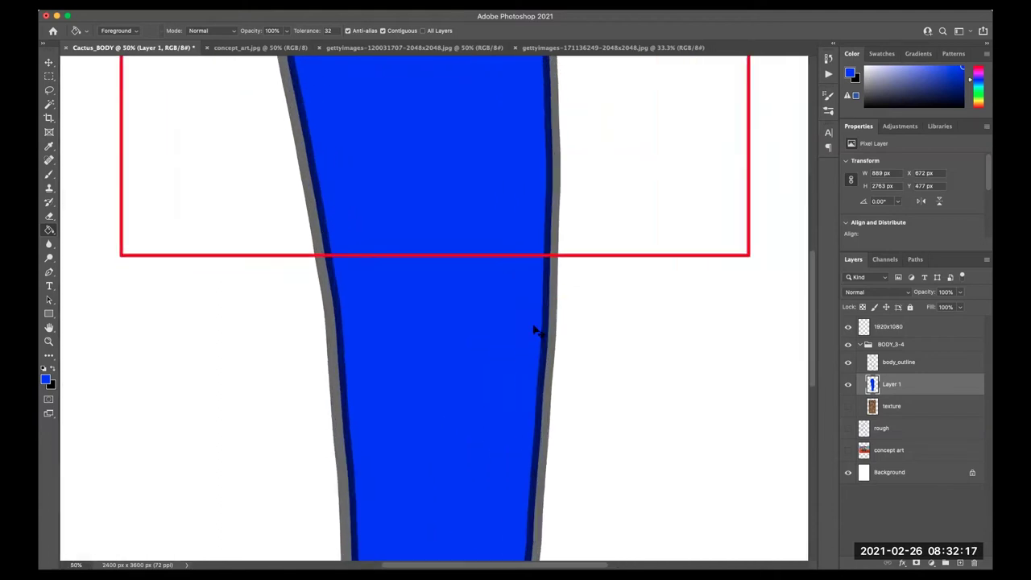
pyautogui.hotkey('ctrl', '+')
pyautogui.hotkey('ctrl', '-')
pyautogui.hotkey('ctrl', '-')
pyautogui.hotkey('ctrl', '-')
pyautogui.hotkey('ctrl', '-')
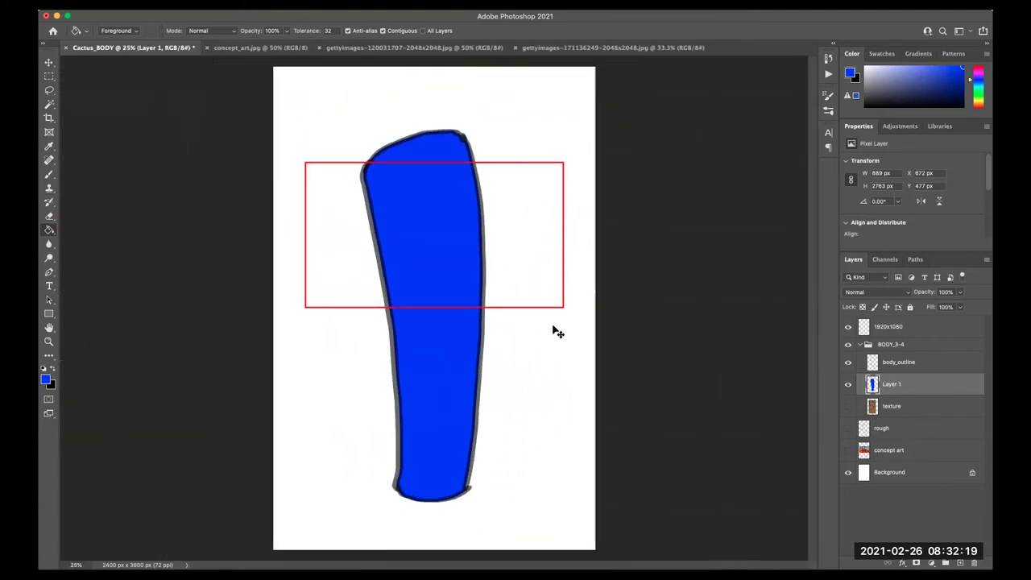
pyautogui.click(896, 365)
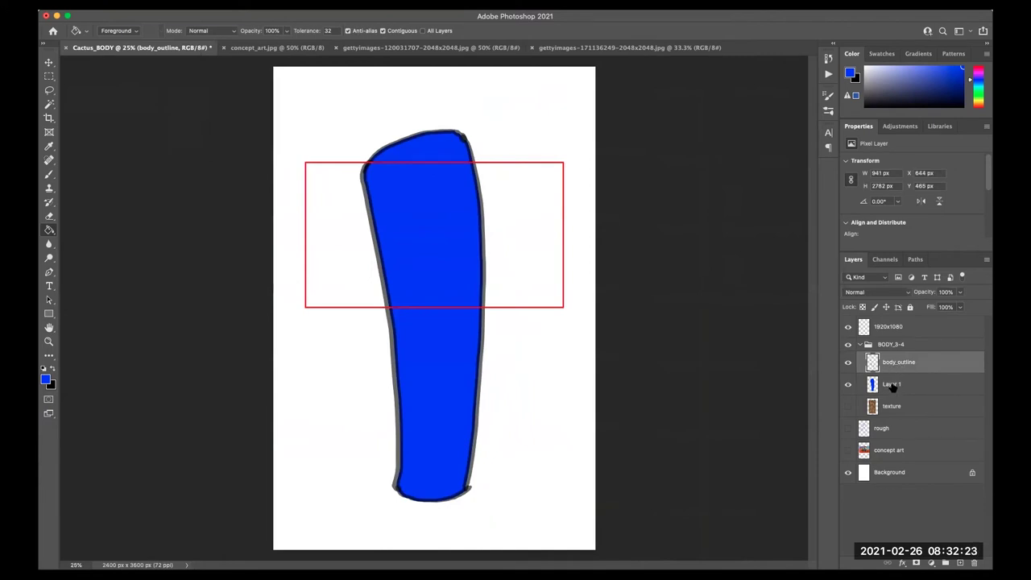
# - Rename Layer 1 to 'fill' and hide it
pyautogui.click(893, 387)
pyautogui.press('BackSpace')
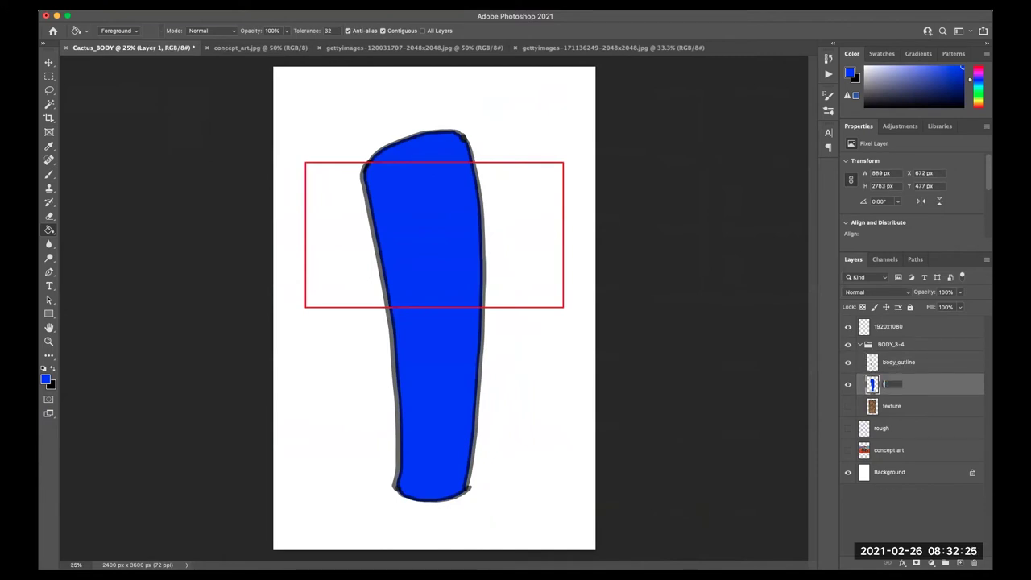
pyautogui.write('fill')
pyautogui.press('Return')
pyautogui.click(848, 387)
pyautogui.click(848, 387)
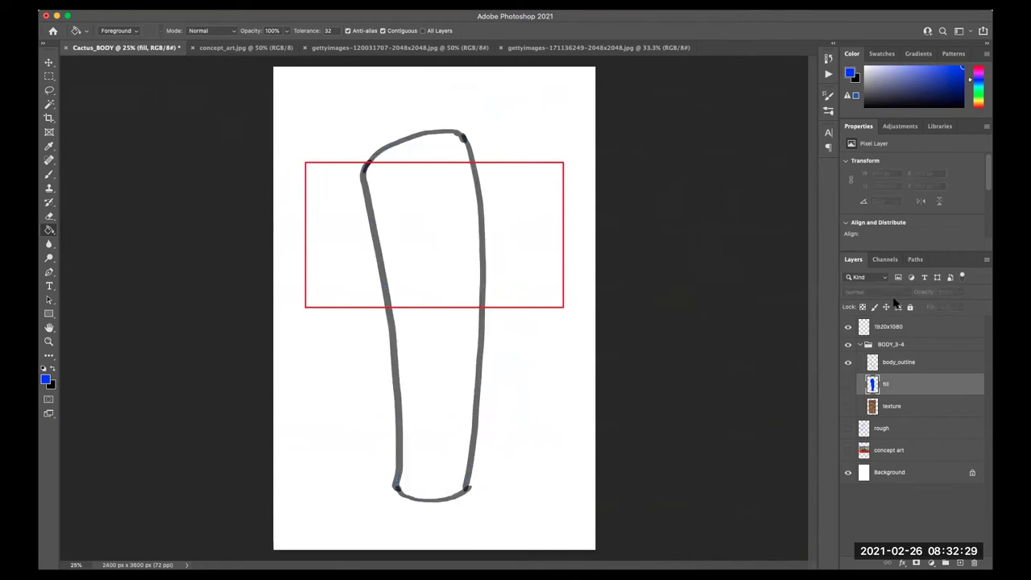
# - Show the corduroy texture layer and add a white layer mask to it
pyautogui.click(896, 409)
pyautogui.click(849, 408)
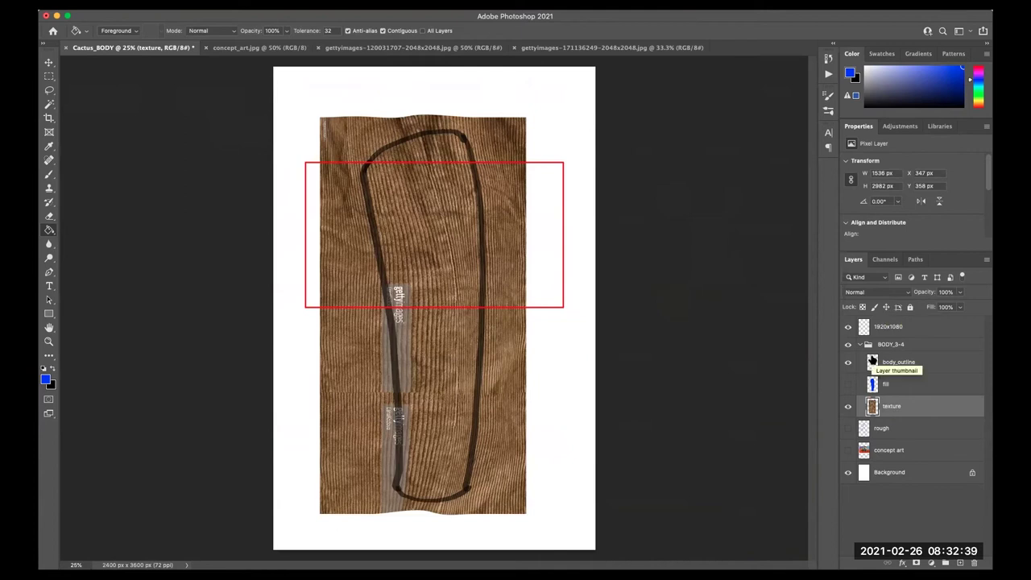
pyautogui.click(849, 409)
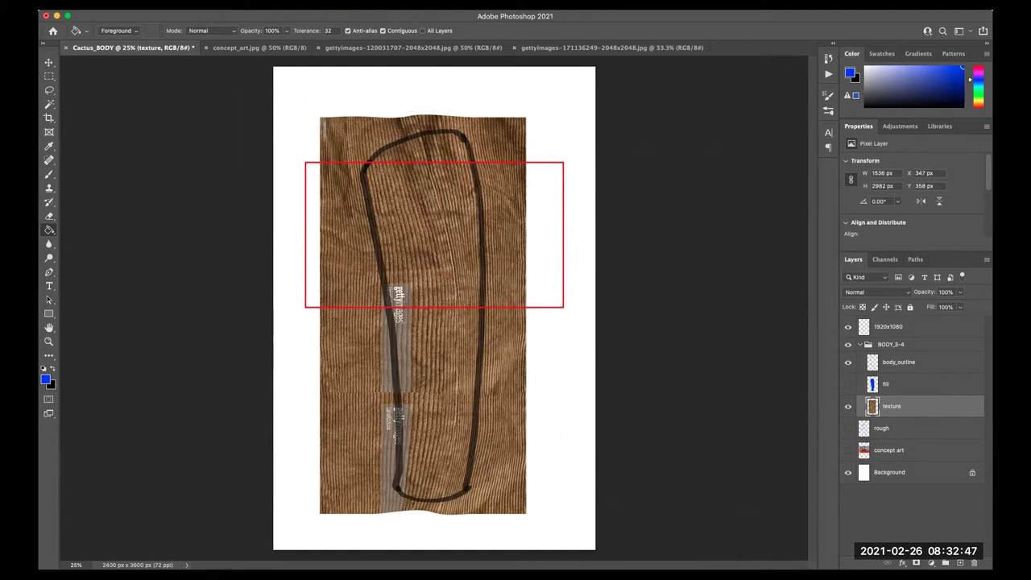
pyautogui.click(917, 563)
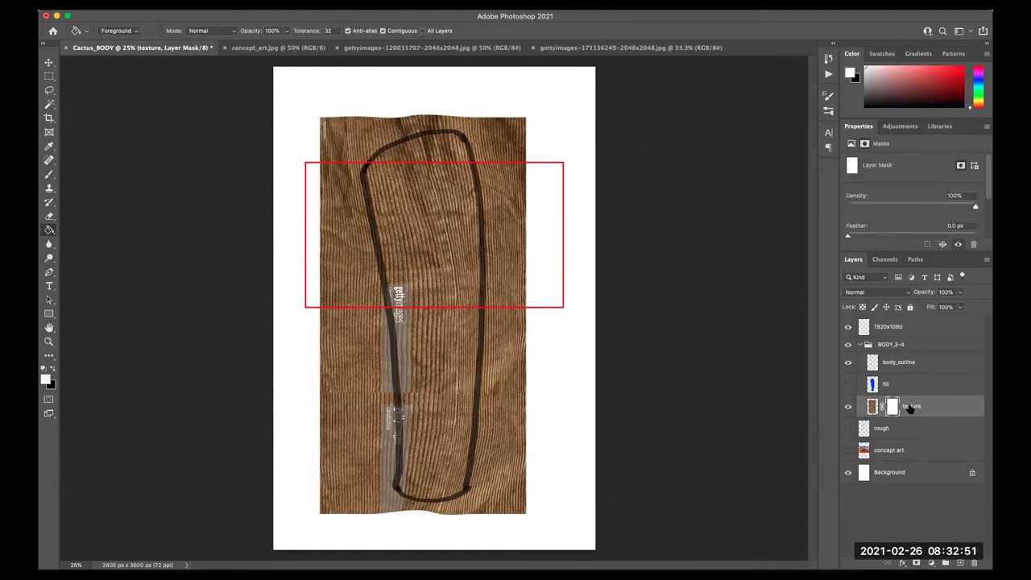
pyautogui.click(876, 410)
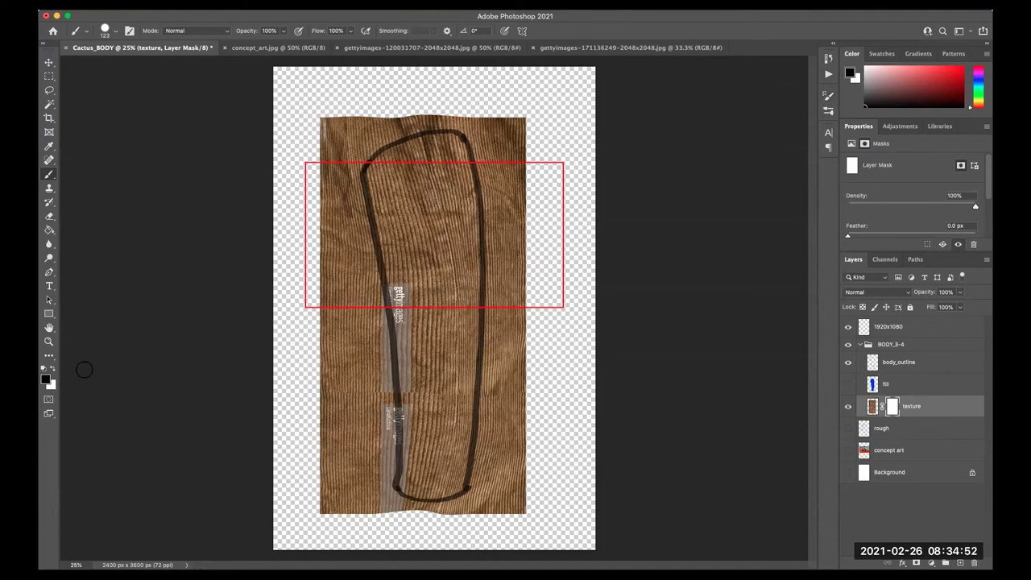
# - Paint a large rounded patch on the texture mask in the outline's upper middle
pyautogui.click(53, 369)
pyautogui.click(53, 368)
pyautogui.moveTo(396, 200); pyautogui.dragTo(431, 348)
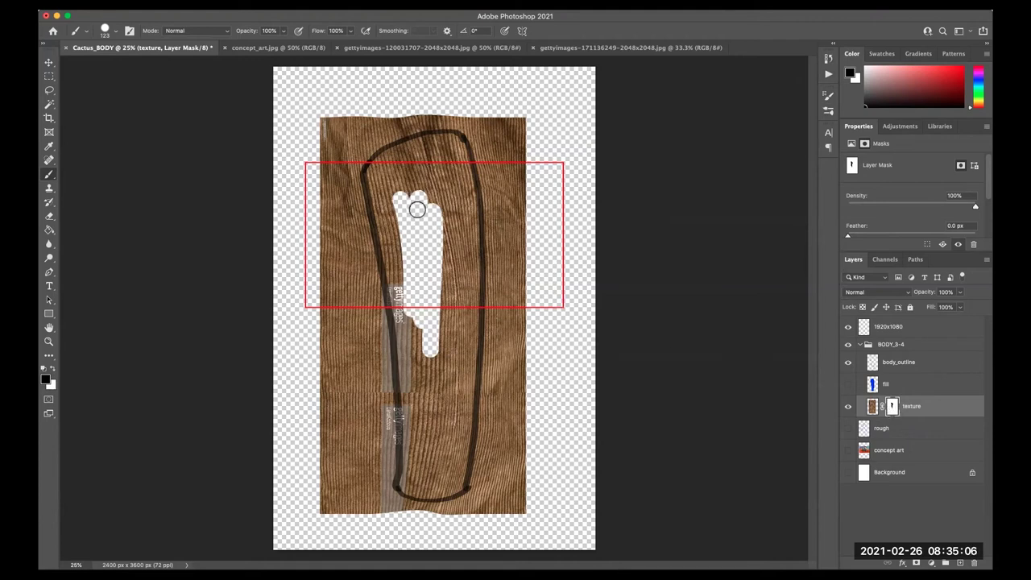
pyautogui.moveTo(433, 212)
pyautogui.mouseDown()
pyautogui.moveTo(449, 260)
pyautogui.moveTo(444, 333)
pyautogui.moveTo(417, 295)
pyautogui.moveTo(408, 323)
pyautogui.moveTo(385, 197)
pyautogui.mouseUp()
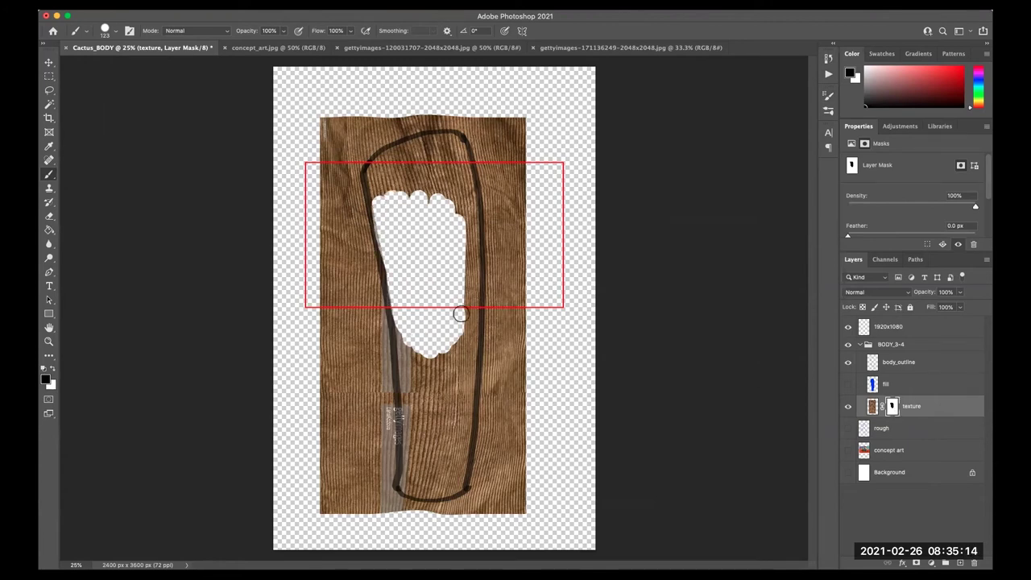
# - Toggle the texture layer's mask off and on repeatedly to compare the painted patch
pyautogui.click(848, 407)
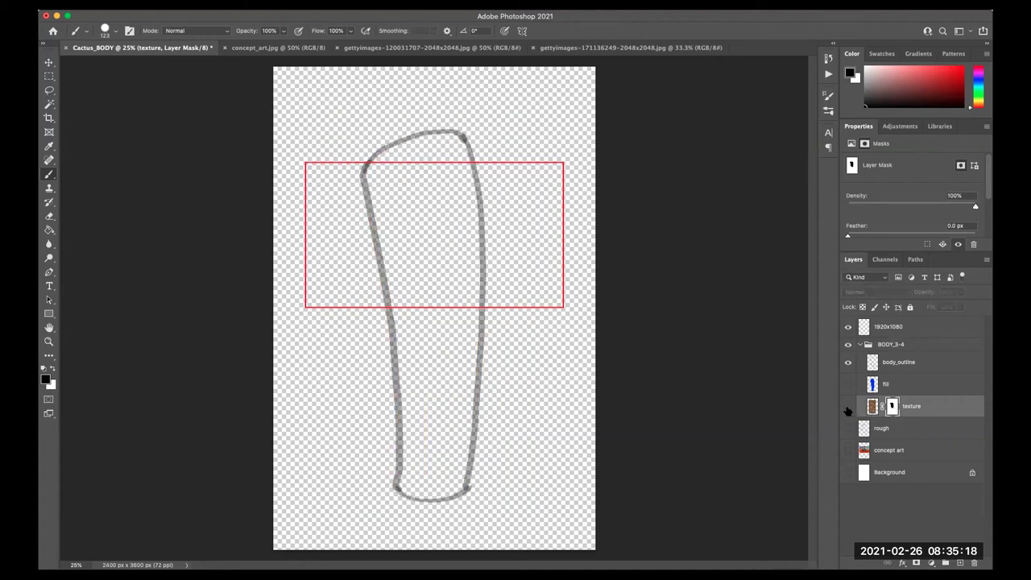
pyautogui.keyDown('shift'); pyautogui.click(892, 408); pyautogui.keyUp('shift')
pyautogui.keyDown('shift'); pyautogui.click(892, 408); pyautogui.keyUp('shift')
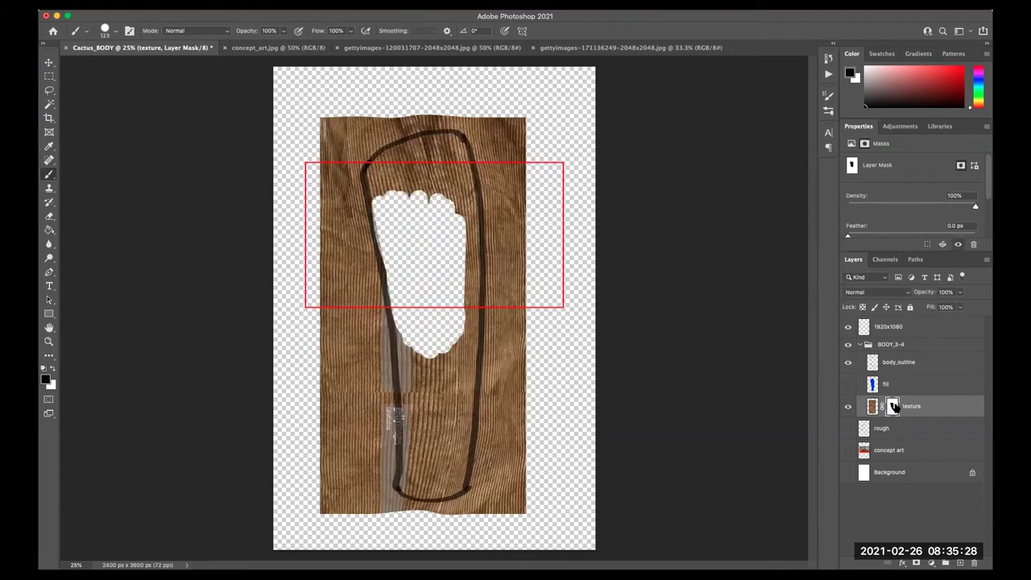
pyautogui.keyDown('shift'); pyautogui.click(892, 408); pyautogui.keyUp('shift')
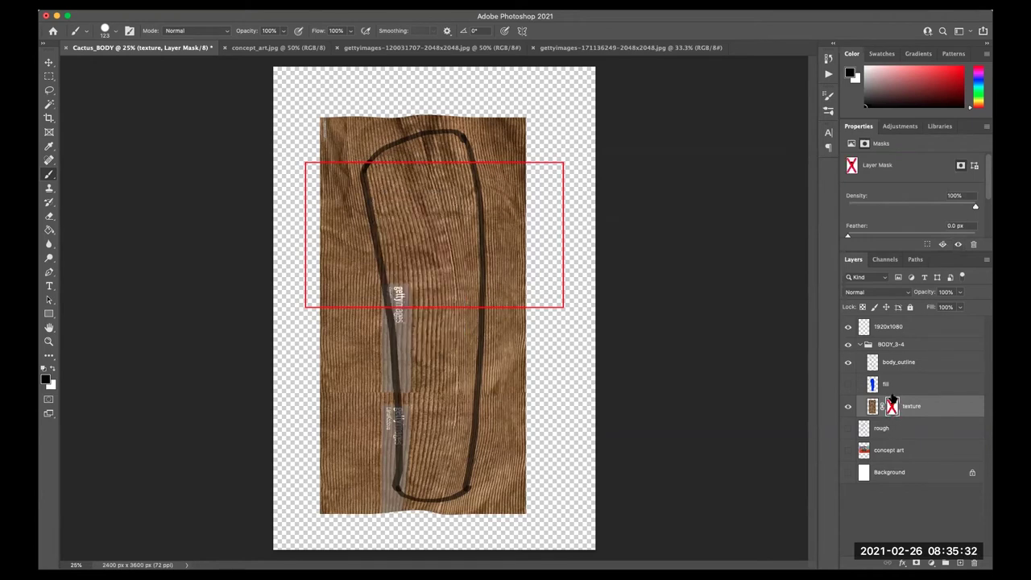
pyautogui.rightClick(893, 407)
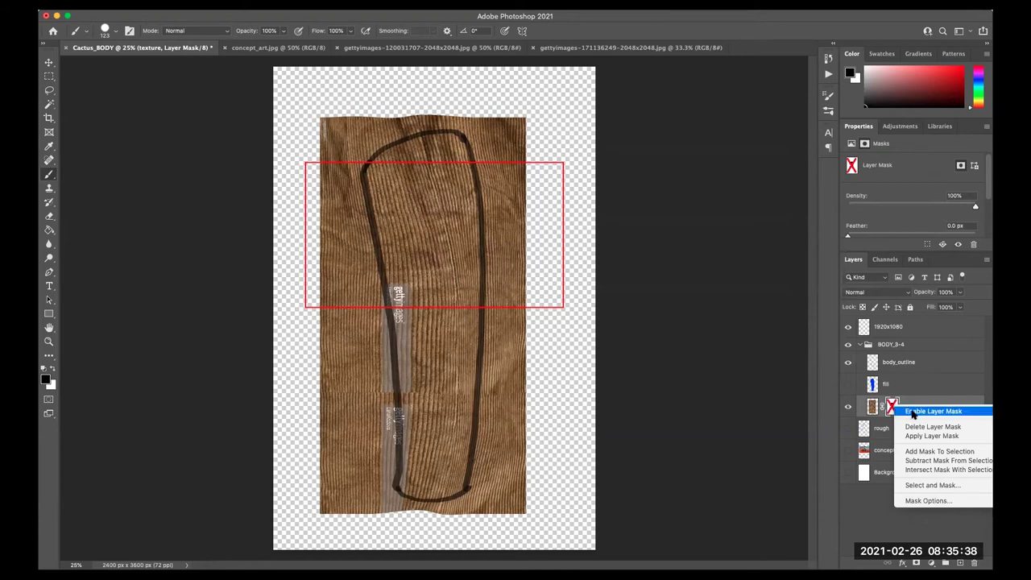
pyautogui.click(918, 414)
pyautogui.rightClick(893, 409)
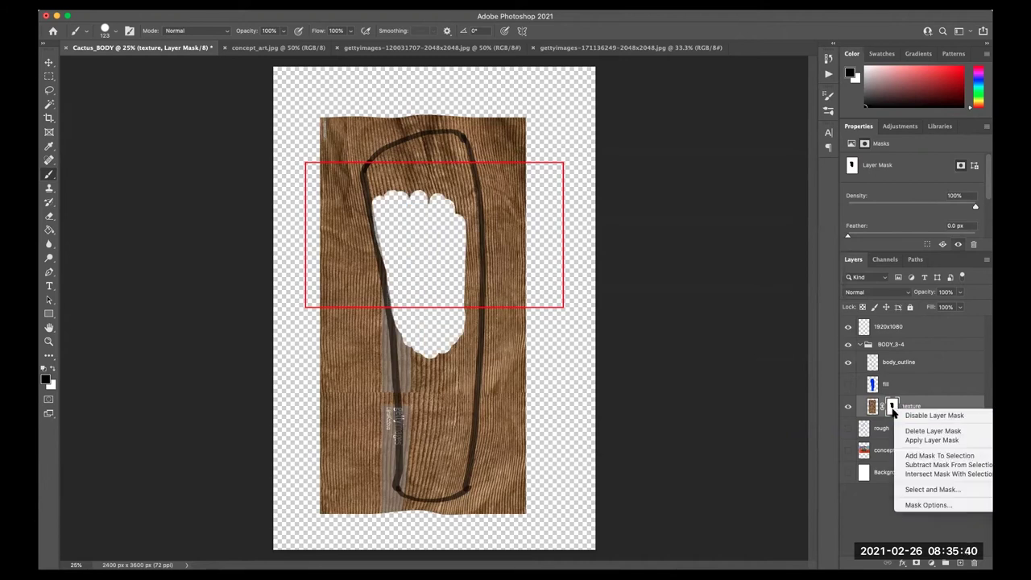
pyautogui.click(930, 416)
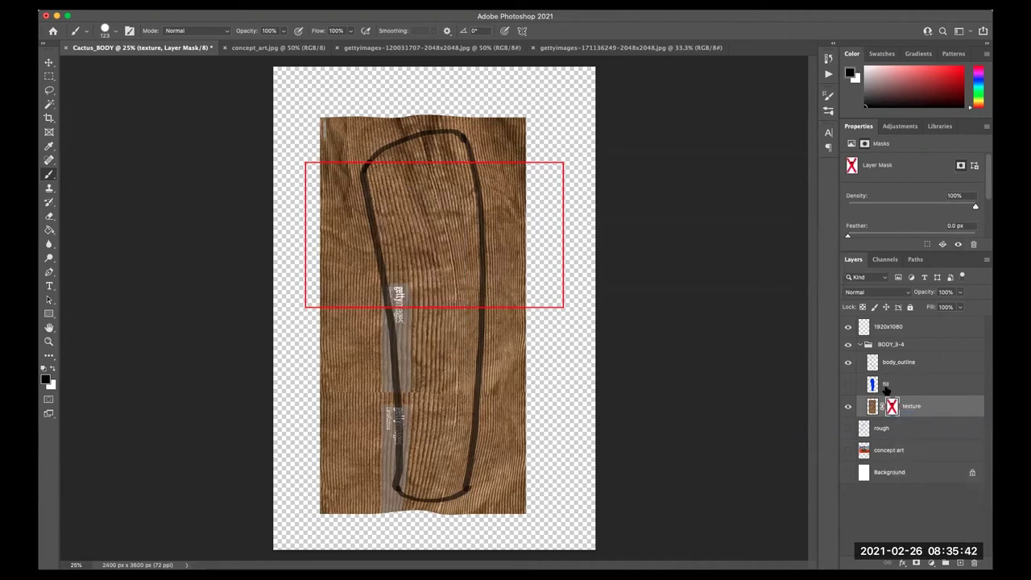
pyautogui.keyDown('shift'); pyautogui.click(893, 408); pyautogui.keyUp('shift')
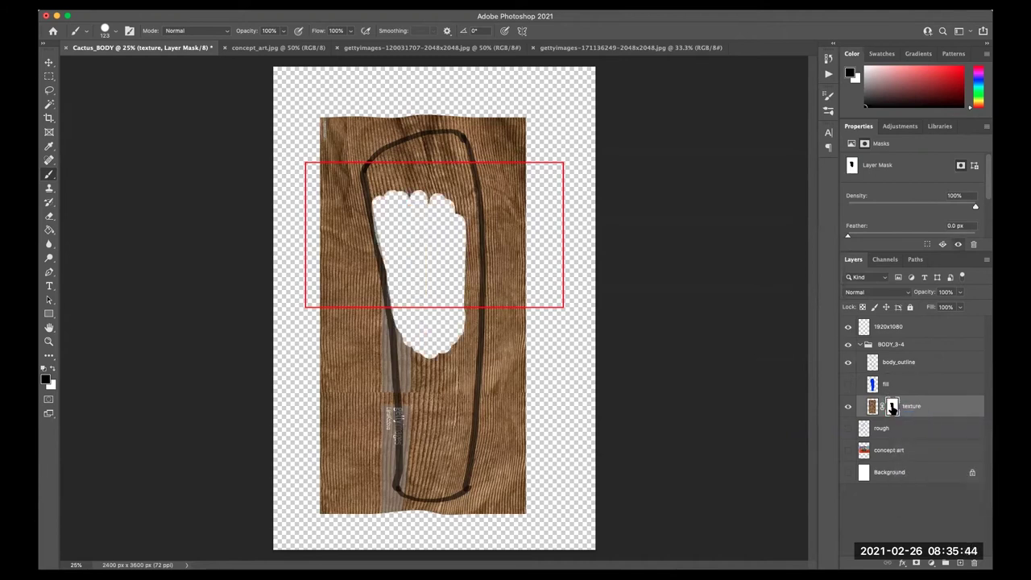
pyautogui.keyDown('shift'); pyautogui.click(893, 408); pyautogui.keyUp('shift')
pyautogui.keyDown('shift'); pyautogui.click(893, 409); pyautogui.keyUp('shift')
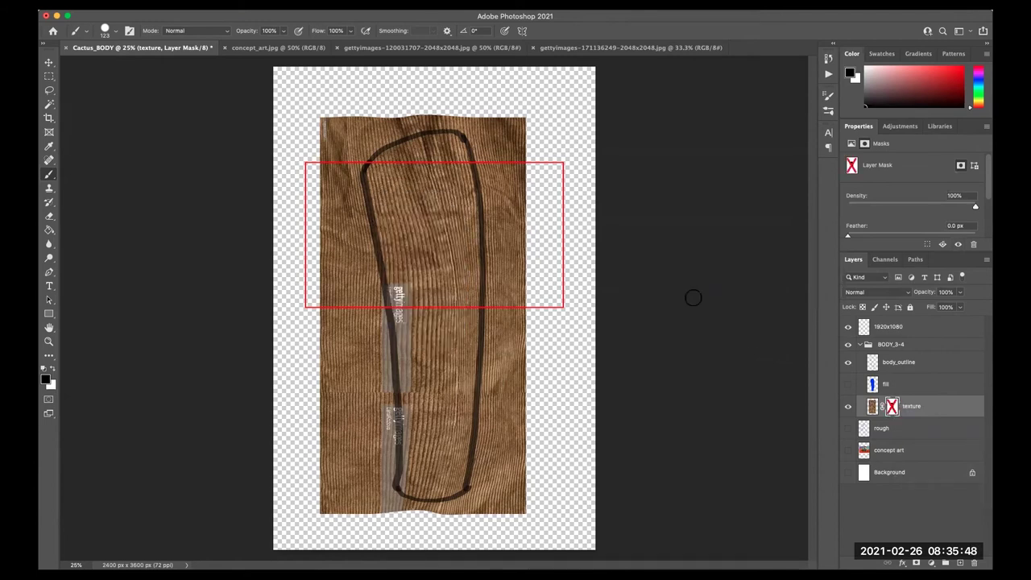
pyautogui.keyDown('shift'); pyautogui.click(893, 409); pyautogui.keyUp('shift')
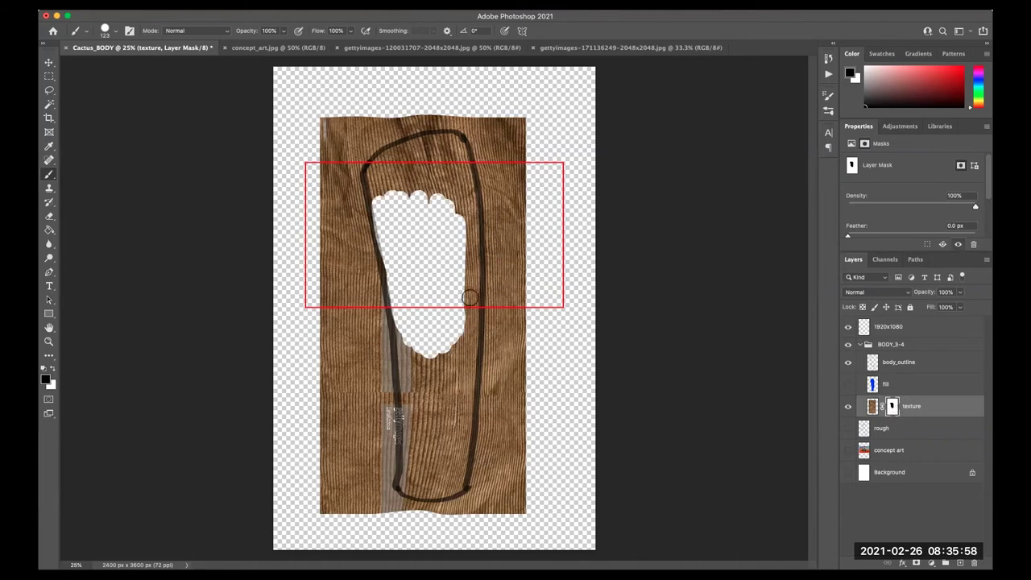
# - Clear the patch so the mask is solid white, and make black the foreground colour
pyautogui.hotkey('ctrl', 'z')
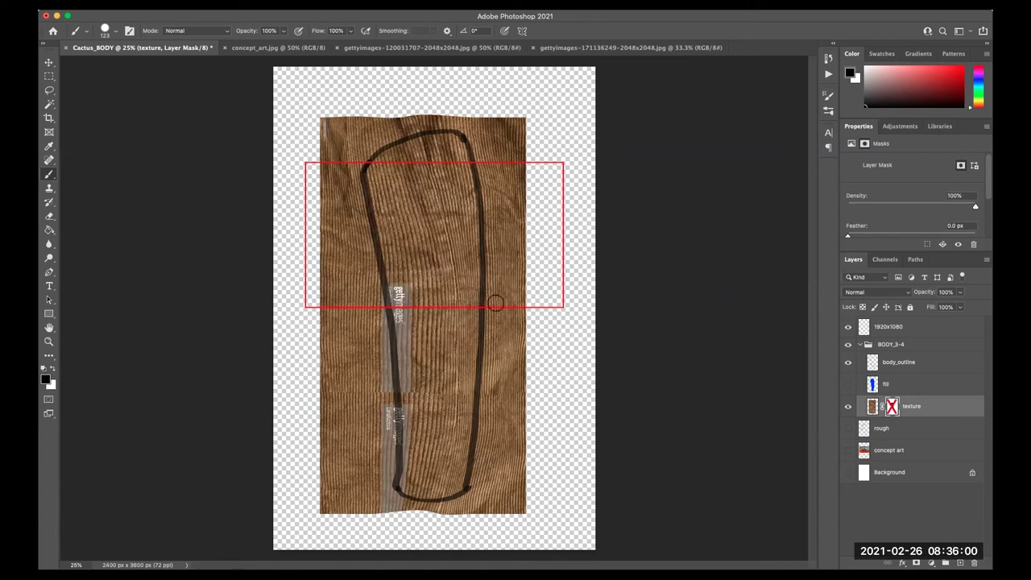
pyautogui.press('g')
pyautogui.click(53, 368)
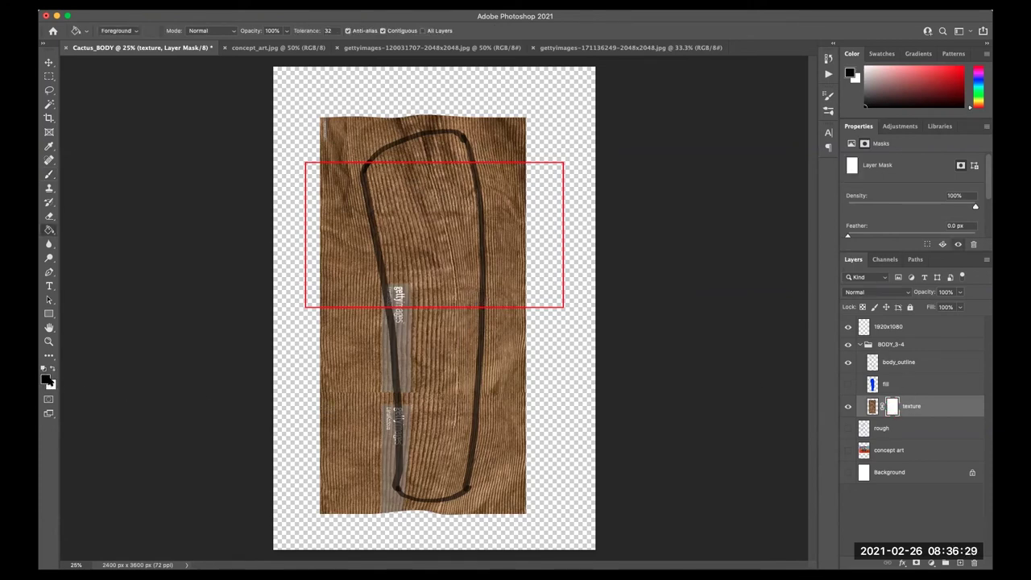
# - Brush black on the mask to hide texture right, lower-right and left of the outline; show Background
pyautogui.press('b')
pyautogui.moveTo(479, 114)
pyautogui.mouseDown()
pyautogui.moveTo(493, 182)
pyautogui.moveTo(495, 121)
pyautogui.moveTo(518, 108)
pyautogui.moveTo(525, 180)
pyautogui.moveTo(488, 221)
pyautogui.moveTo(480, 479)
pyautogui.moveTo(507, 474)
pyautogui.moveTo(523, 489)
pyautogui.moveTo(493, 444)
pyautogui.moveTo(507, 233)
pyautogui.moveTo(518, 250)
pyautogui.moveTo(517, 372)
pyautogui.mouseUp()
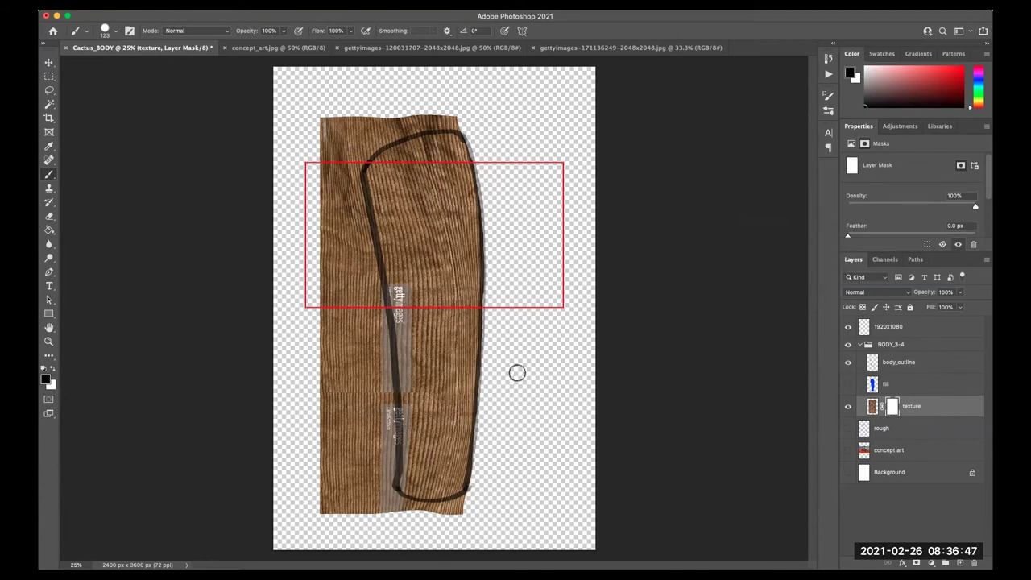
pyautogui.moveTo(472, 486)
pyautogui.mouseDown()
pyautogui.moveTo(454, 507)
pyautogui.moveTo(432, 509)
pyautogui.moveTo(405, 504)
pyautogui.moveTo(403, 494)
pyautogui.moveTo(453, 507)
pyautogui.moveTo(389, 488)
pyautogui.moveTo(390, 367)
pyautogui.moveTo(355, 165)
pyautogui.moveTo(385, 133)
pyautogui.moveTo(458, 112)
pyautogui.moveTo(368, 143)
pyautogui.moveTo(336, 168)
pyautogui.moveTo(333, 111)
pyautogui.moveTo(335, 196)
pyautogui.moveTo(347, 202)
pyautogui.moveTo(387, 511)
pyautogui.moveTo(320, 394)
pyautogui.moveTo(123, 404)
pyautogui.mouseUp()
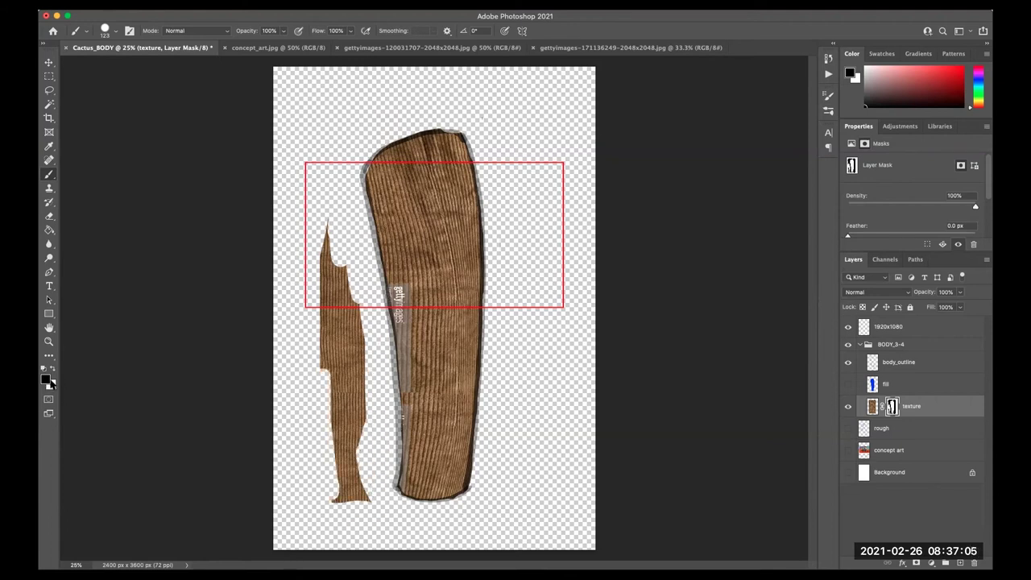
pyautogui.moveTo(320, 234)
pyautogui.mouseDown()
pyautogui.moveTo(320, 297)
pyautogui.moveTo(346, 354)
pyautogui.moveTo(356, 306)
pyautogui.moveTo(358, 483)
pyautogui.moveTo(352, 426)
pyautogui.moveTo(341, 484)
pyautogui.moveTo(345, 399)
pyautogui.mouseUp()
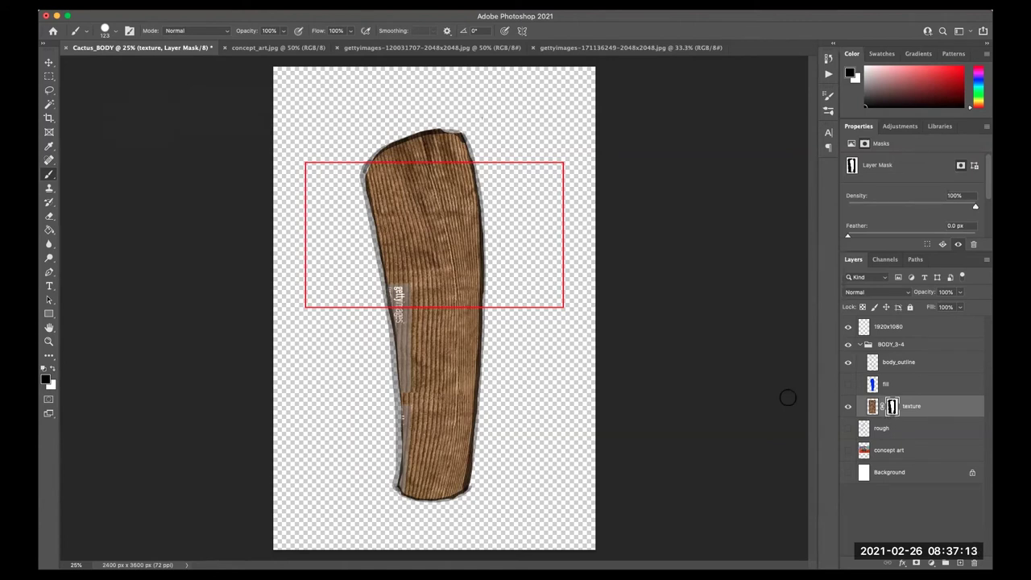
pyautogui.click(848, 473)
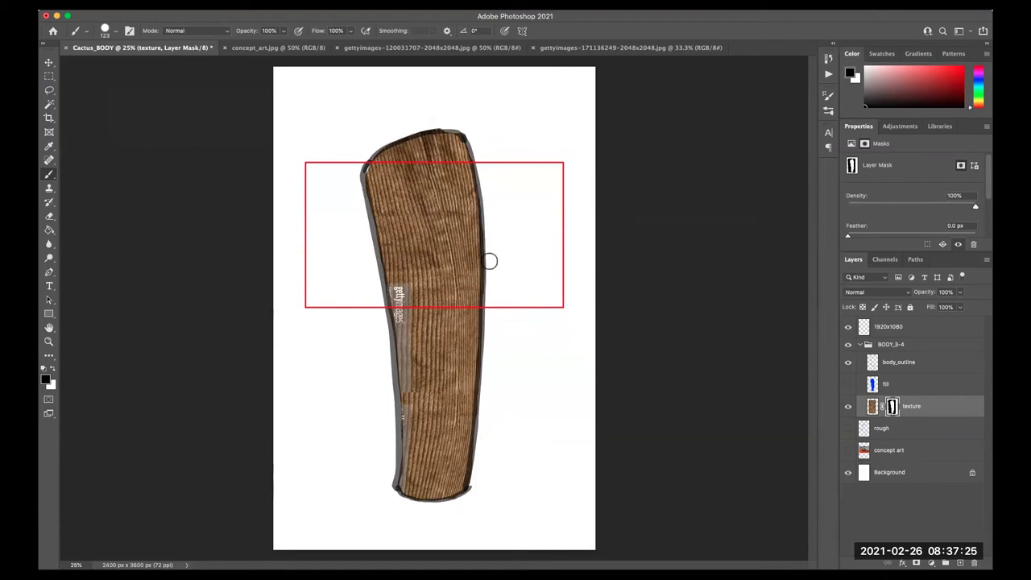
# - Replace the texture layer's existing mask with a fresh blank layer mask
pyautogui.rightClick(892, 408)
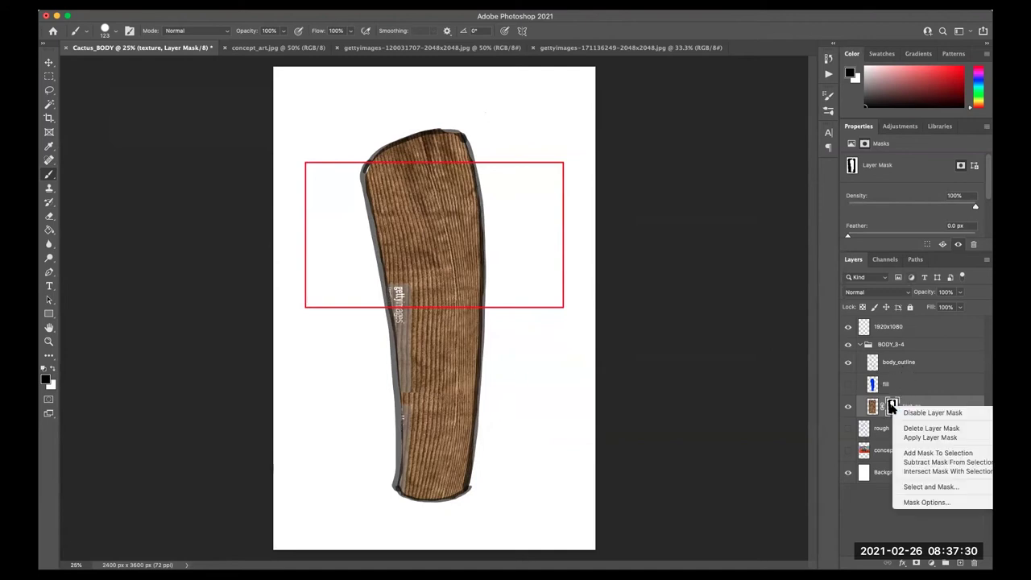
pyautogui.click(960, 428)
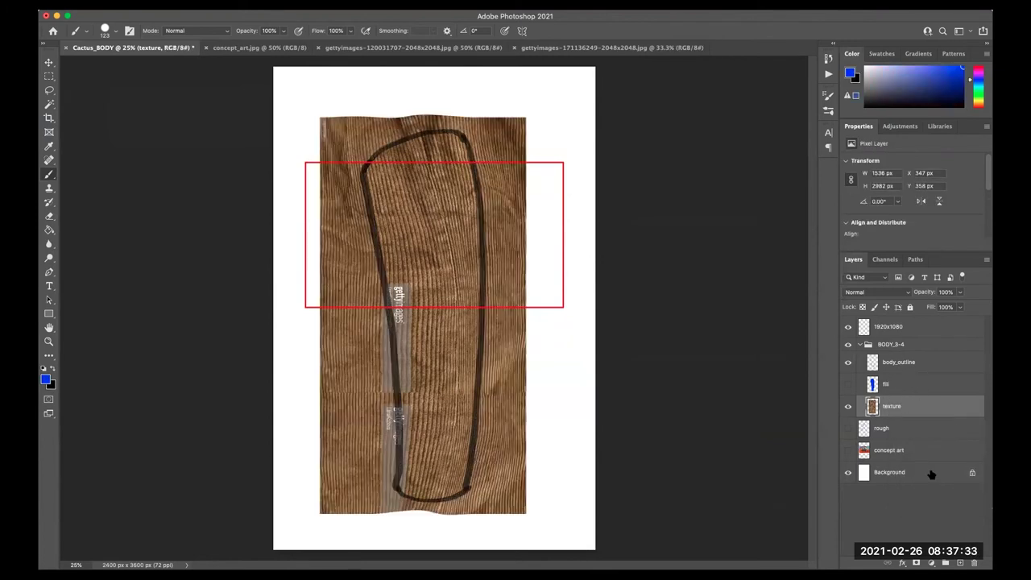
pyautogui.click(916, 562)
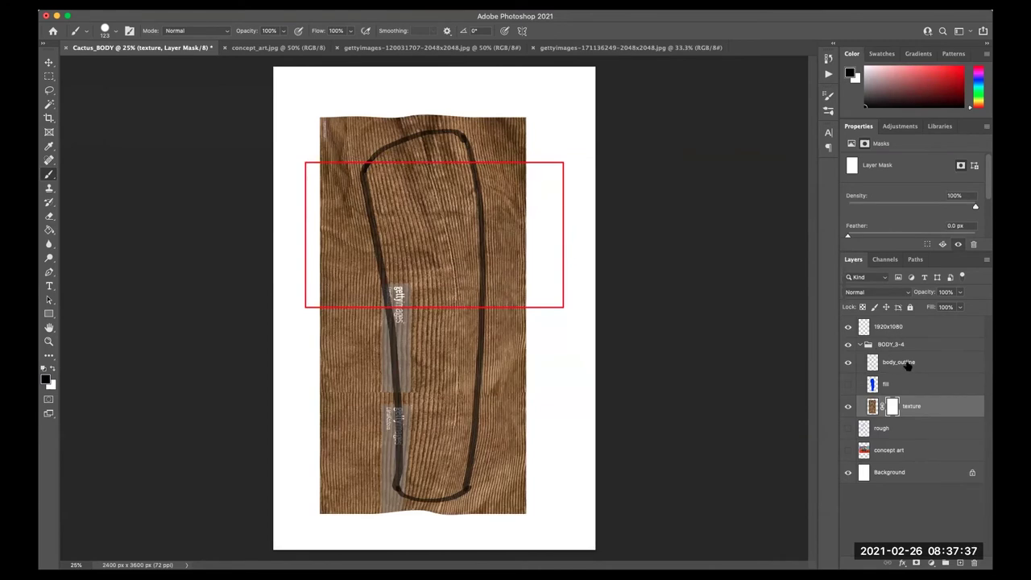
# - Magic Wand inside body_outline, expand the selection 10 px, and target the texture mask
pyautogui.click(908, 366)
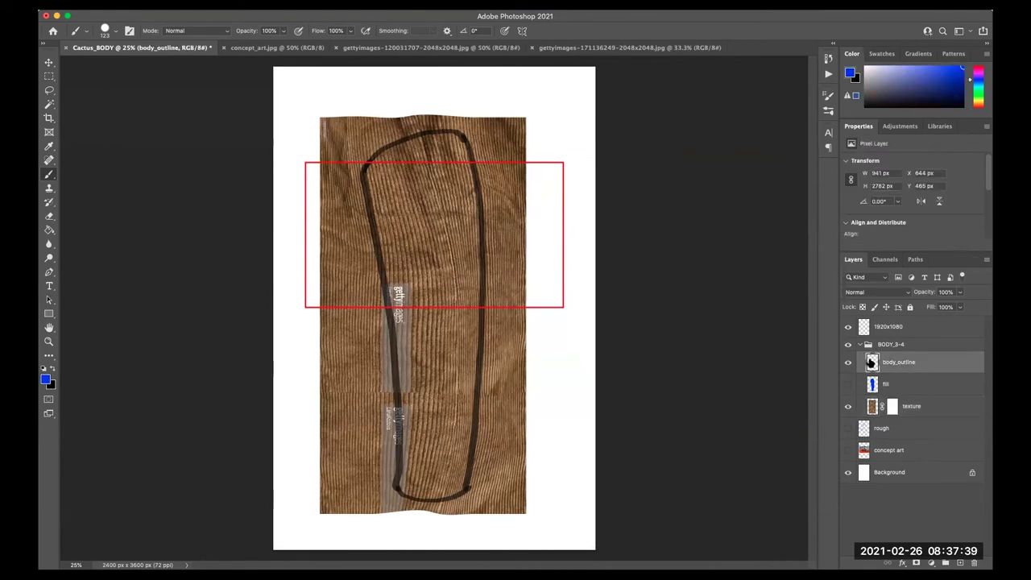
pyautogui.click(49, 106)
pyautogui.click(443, 219)
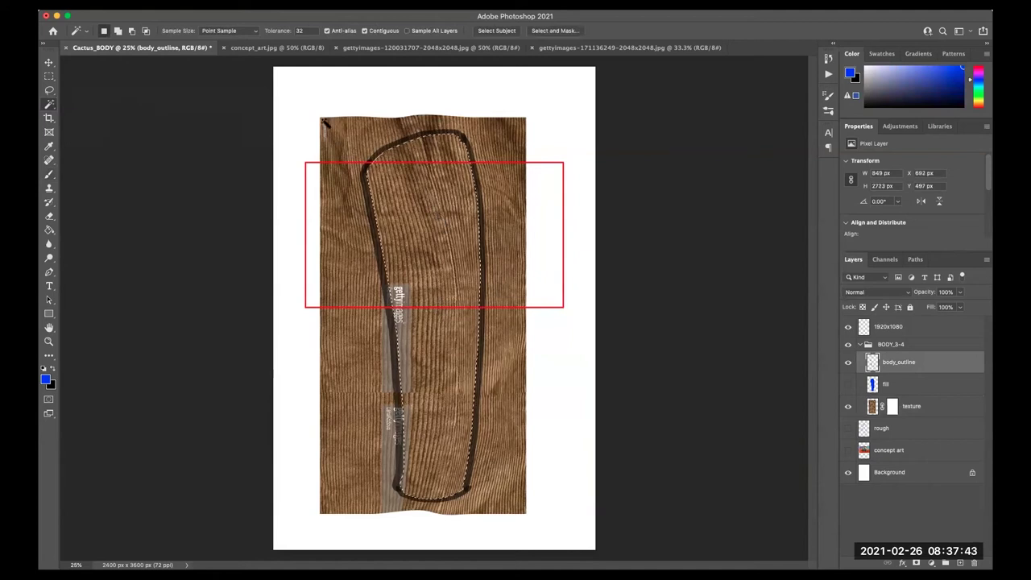
pyautogui.click(192, 10)
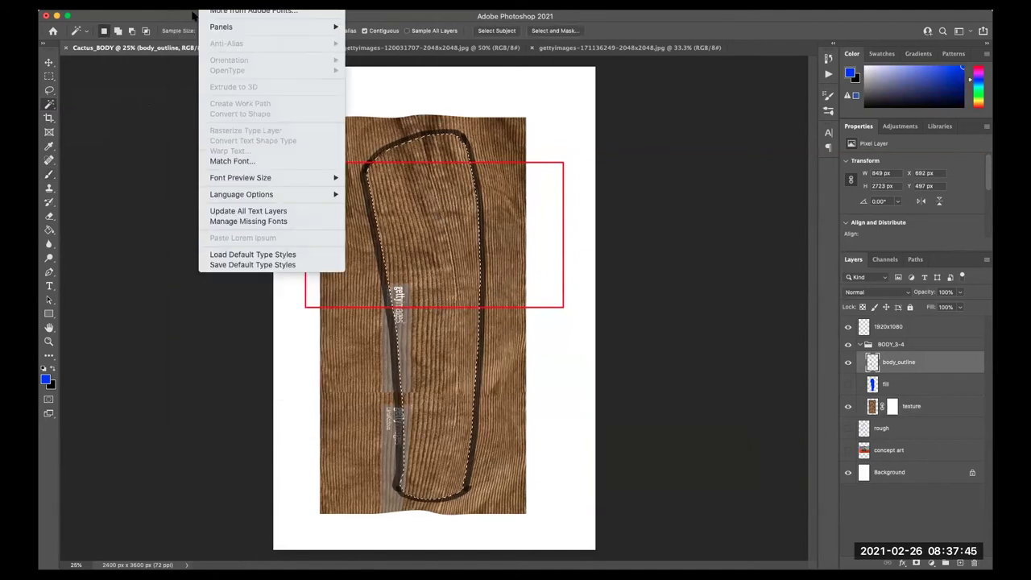
pyautogui.moveTo(249, 161)
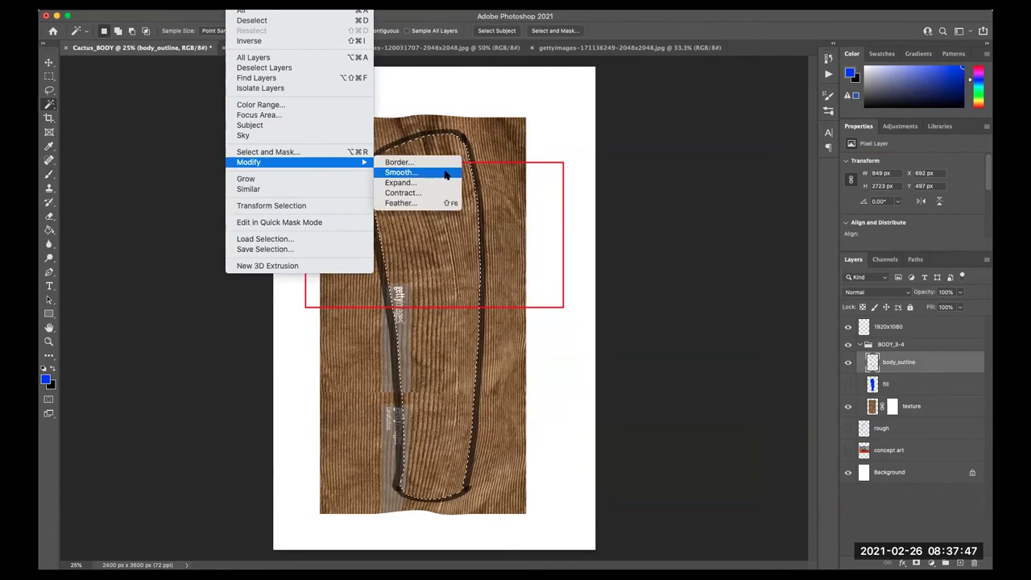
pyautogui.click(439, 187)
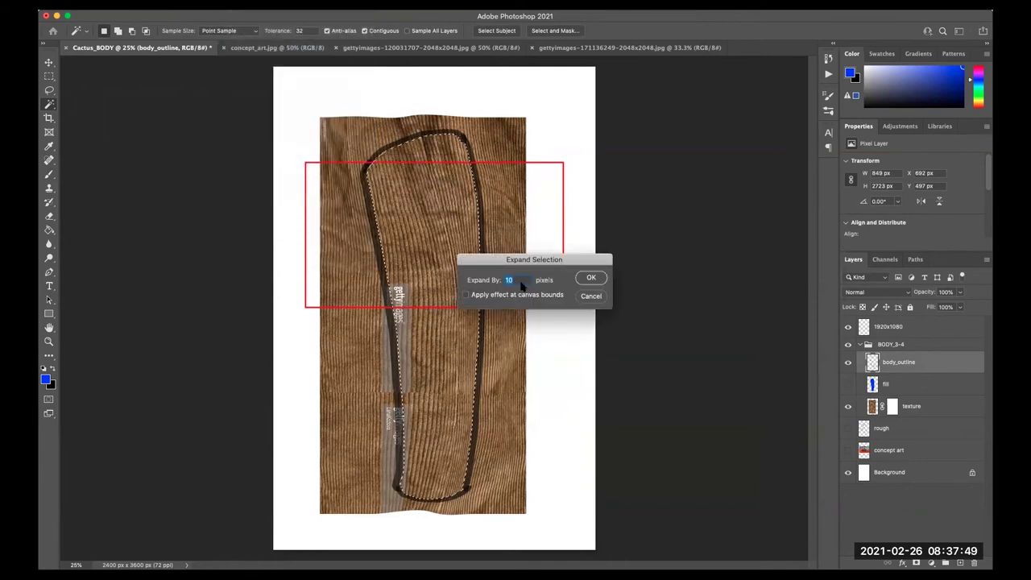
pyautogui.click(590, 277)
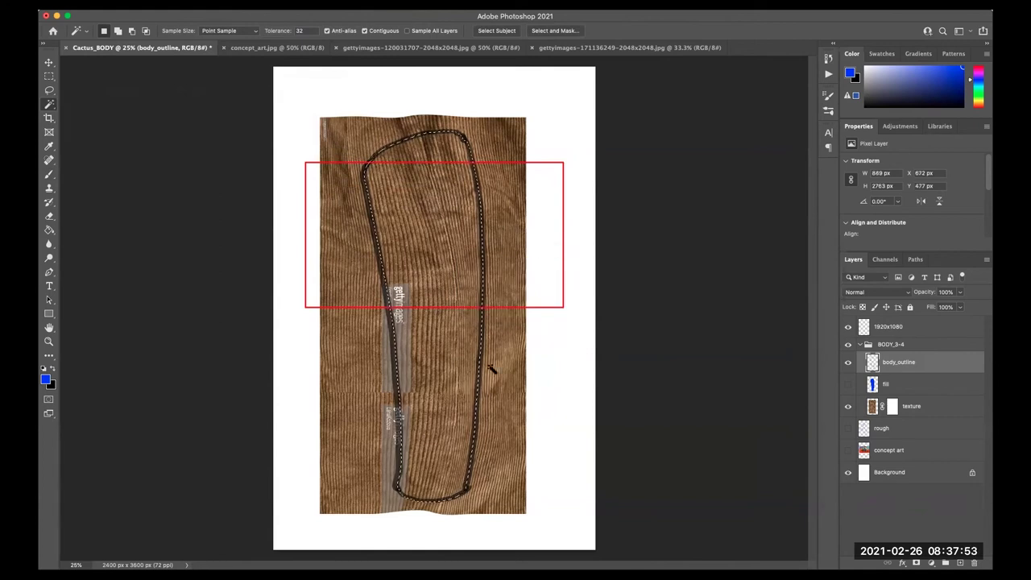
pyautogui.click(920, 408)
pyautogui.click(893, 409)
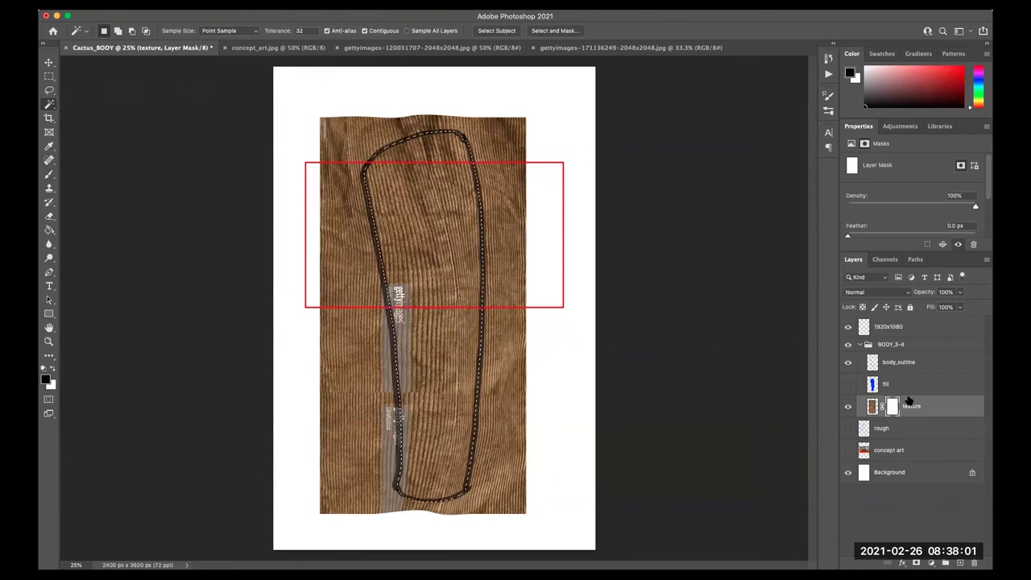
# - Fill the selection black in the texture mask, deselect, and invert the mask
pyautogui.click(49, 229)
pyautogui.click(441, 254)
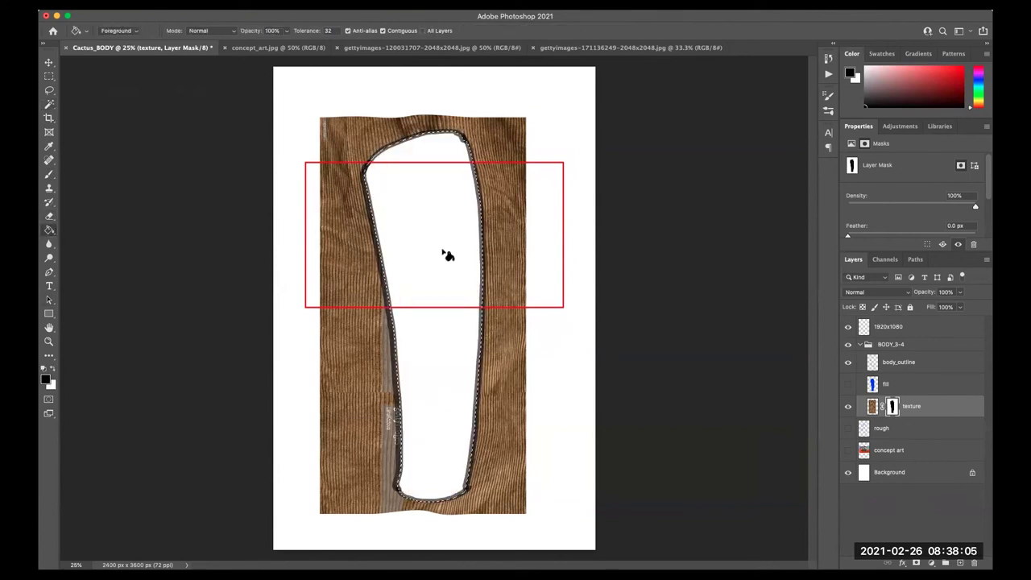
pyautogui.hotkey('ctrl', 'd')
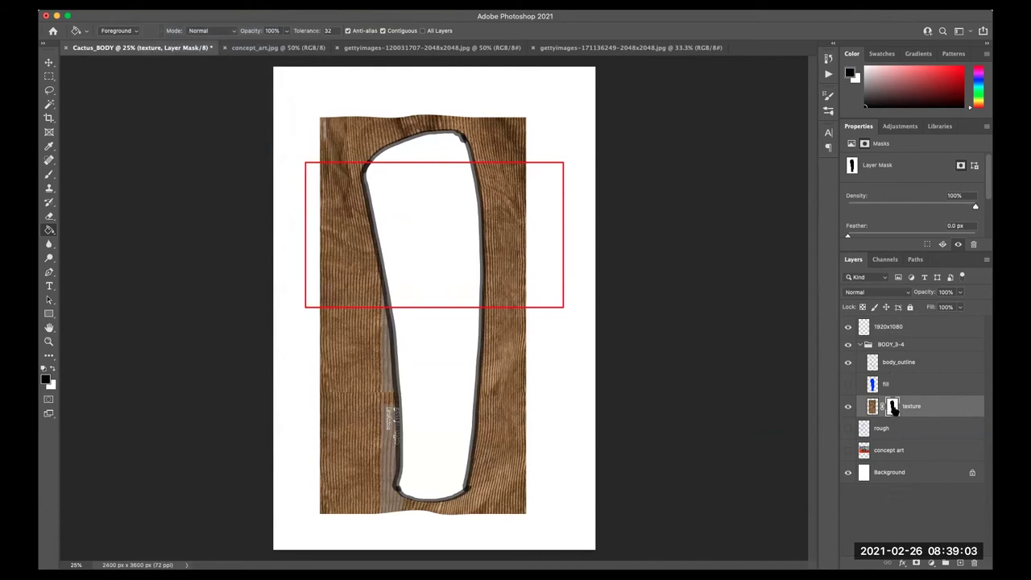
pyautogui.click(169, 12)
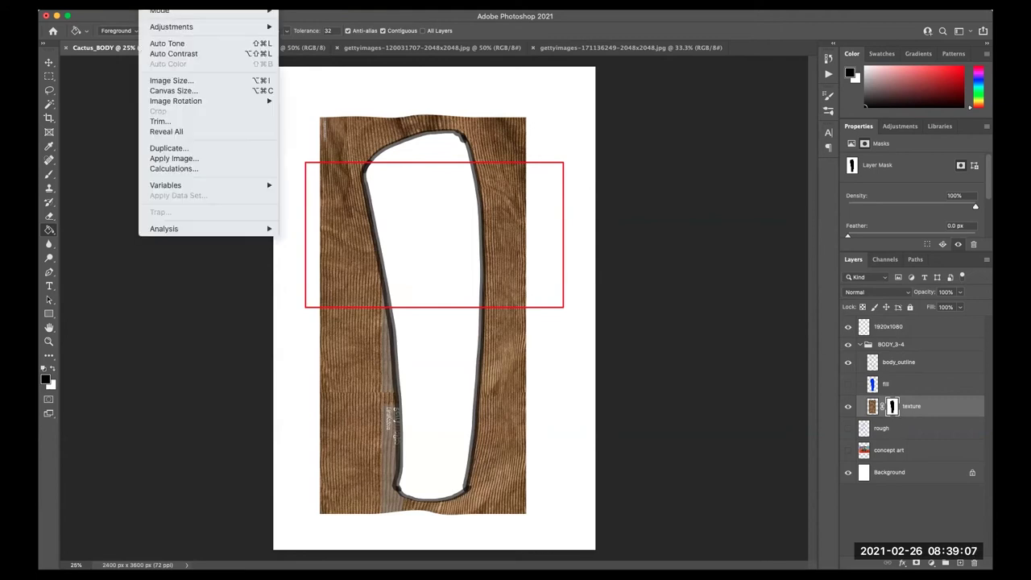
pyautogui.moveTo(172, 27)
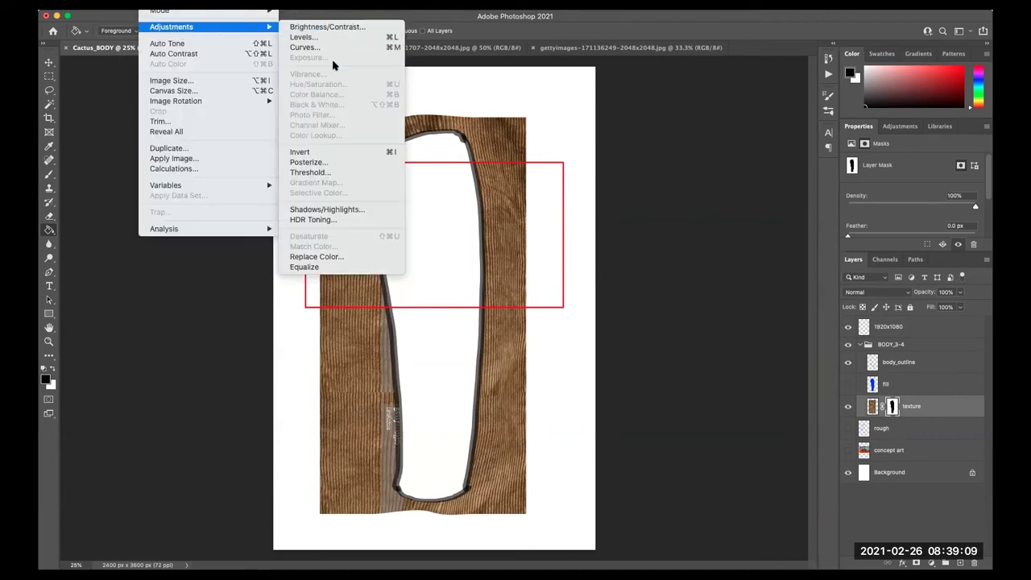
pyautogui.click(351, 155)
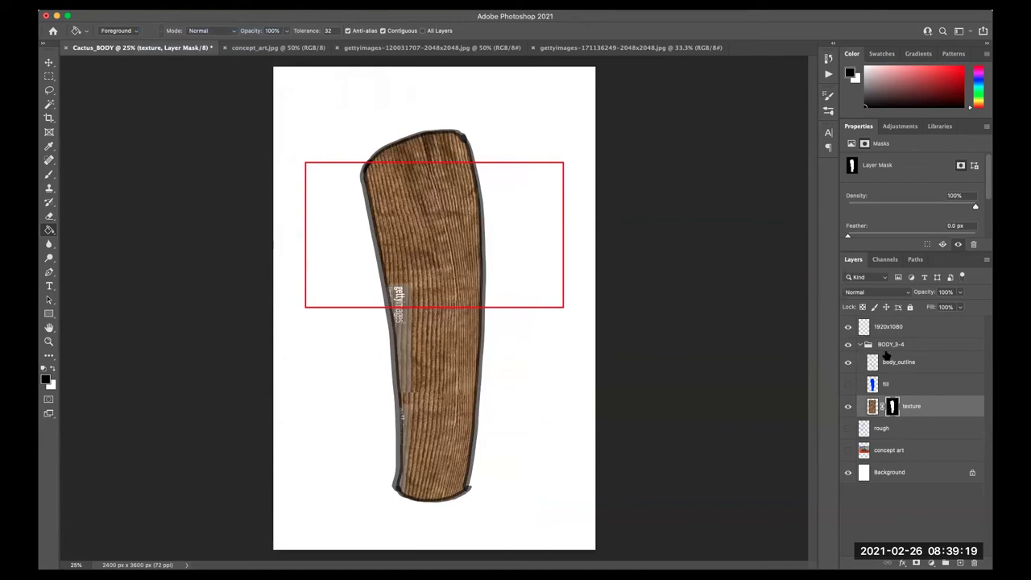
# - Move the texture layer above the fill layer and collapse the BODY_3-4 group
pyautogui.moveTo(914, 408); pyautogui.dragTo(923, 383)
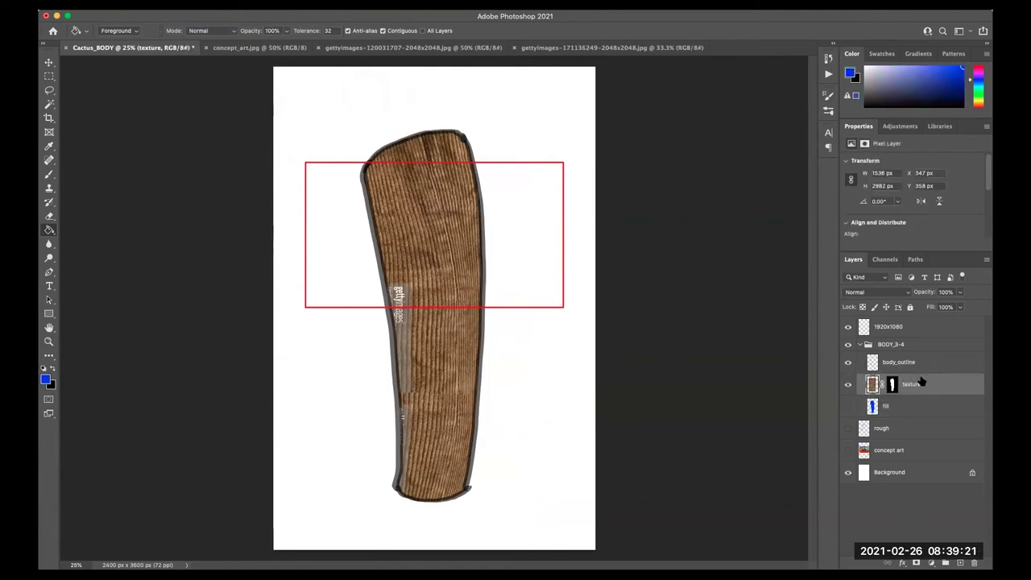
pyautogui.click(847, 361)
pyautogui.click(860, 346)
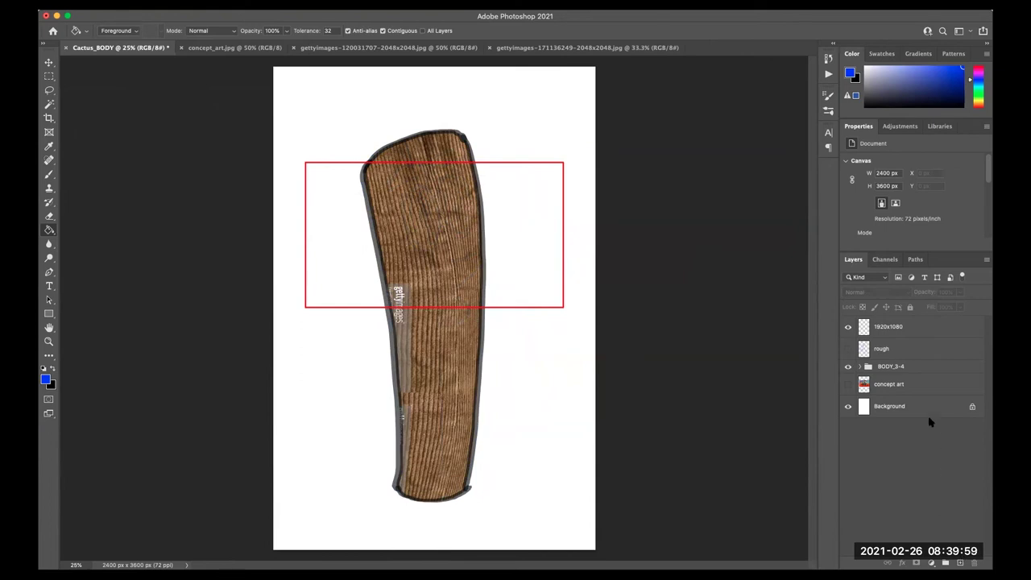
# - Show the blue rough sketch layer and make it the active layer
pyautogui.click(848, 349)
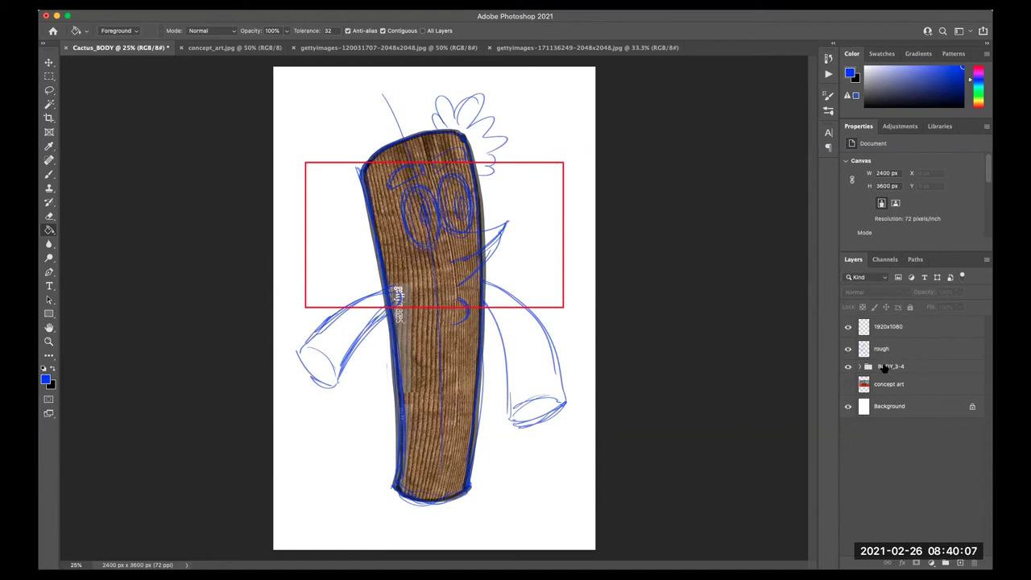
pyautogui.click(885, 367)
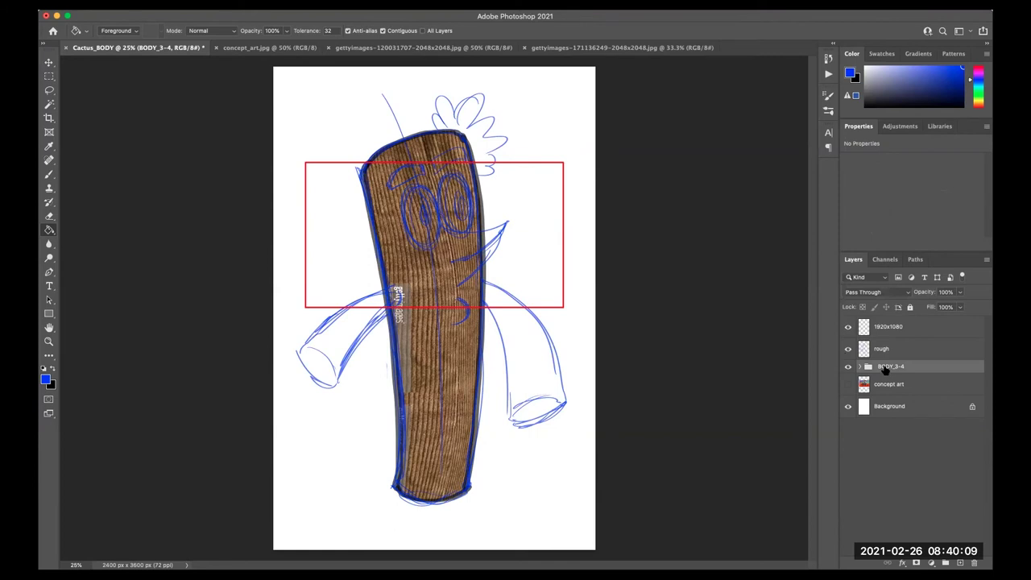
pyautogui.click(887, 351)
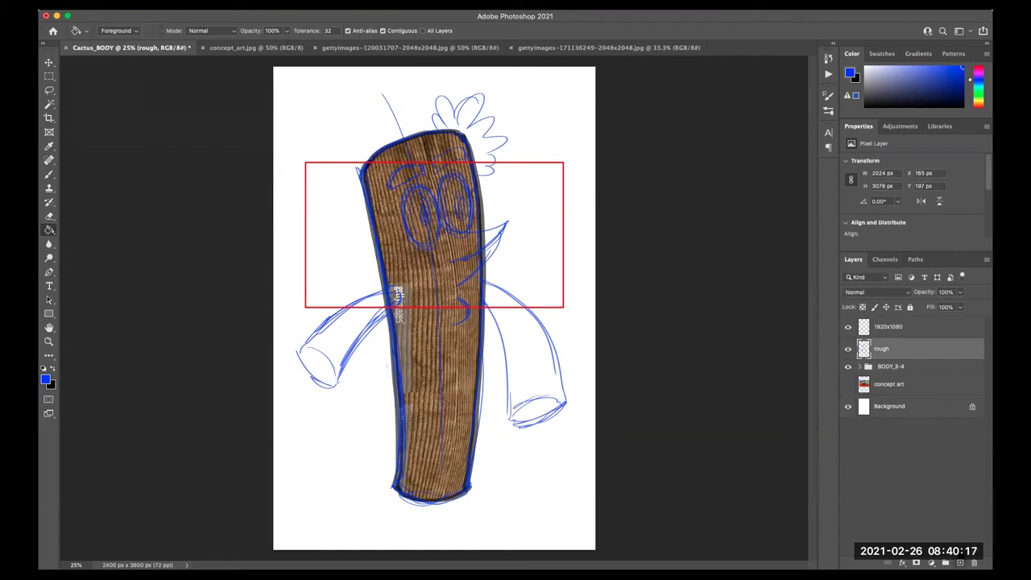
# - Create a new layer named 'eyes' above the rough sketch
pyautogui.hotkey('ctrl', 'shift', 'alt', 'n')
pyautogui.doubleClick(884, 348)
pyautogui.write('eyes')
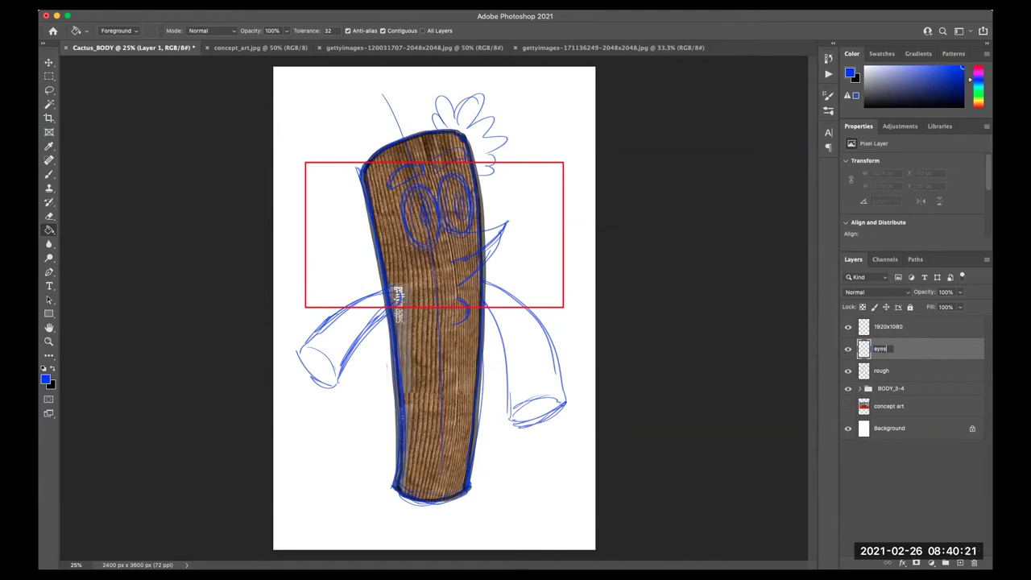
pyautogui.press('Return')
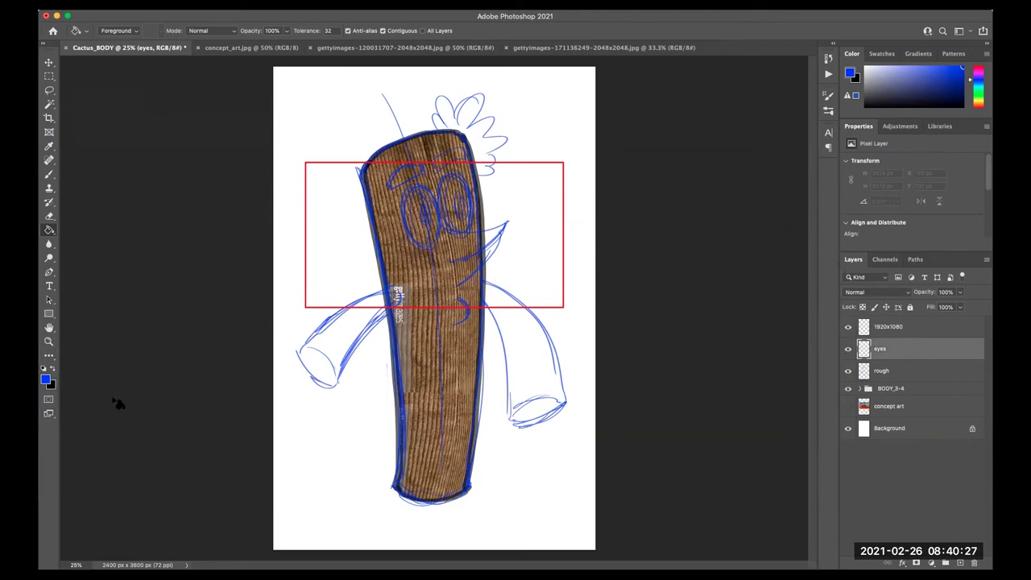
# - Set the foreground colour to a pale grey in the Color Picker
pyautogui.click(45, 379)
pyautogui.moveTo(465, 308)
pyautogui.mouseDown()
pyautogui.moveTo(445, 288)
pyautogui.moveTo(382, 289)
pyautogui.mouseUp()
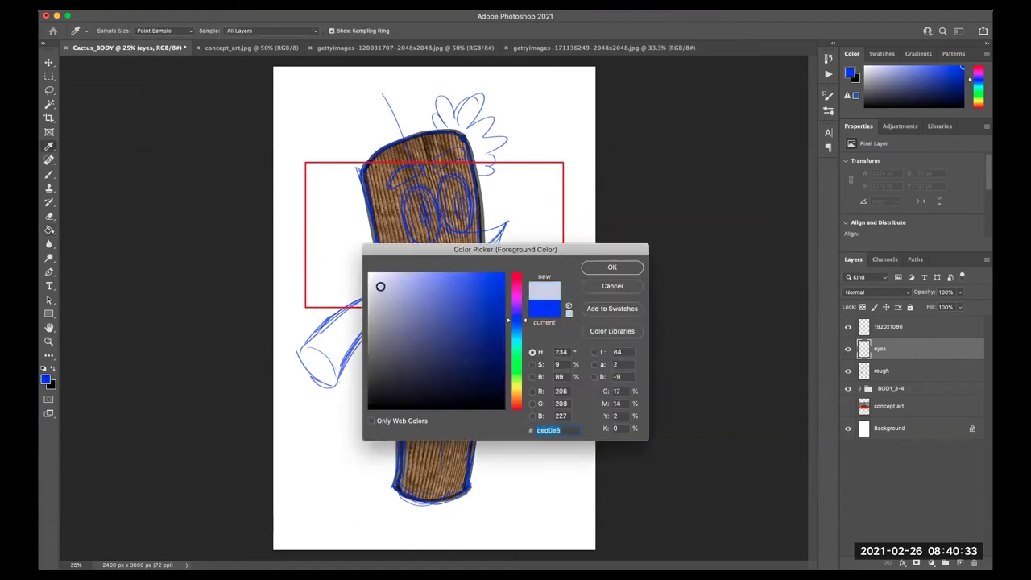
pyautogui.moveTo(383, 289); pyautogui.dragTo(378, 294)
pyautogui.click(606, 268)
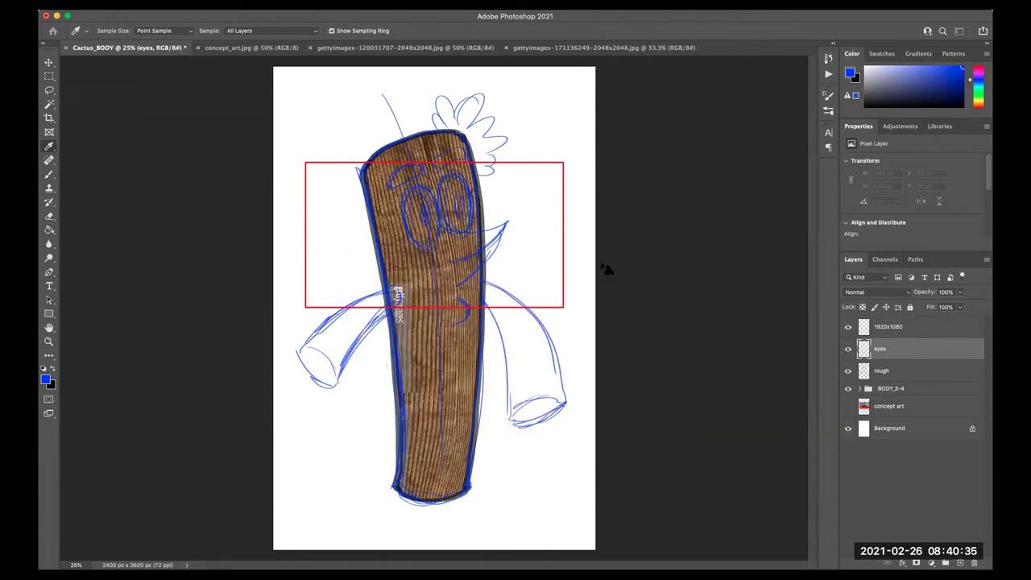
pyautogui.press('b')
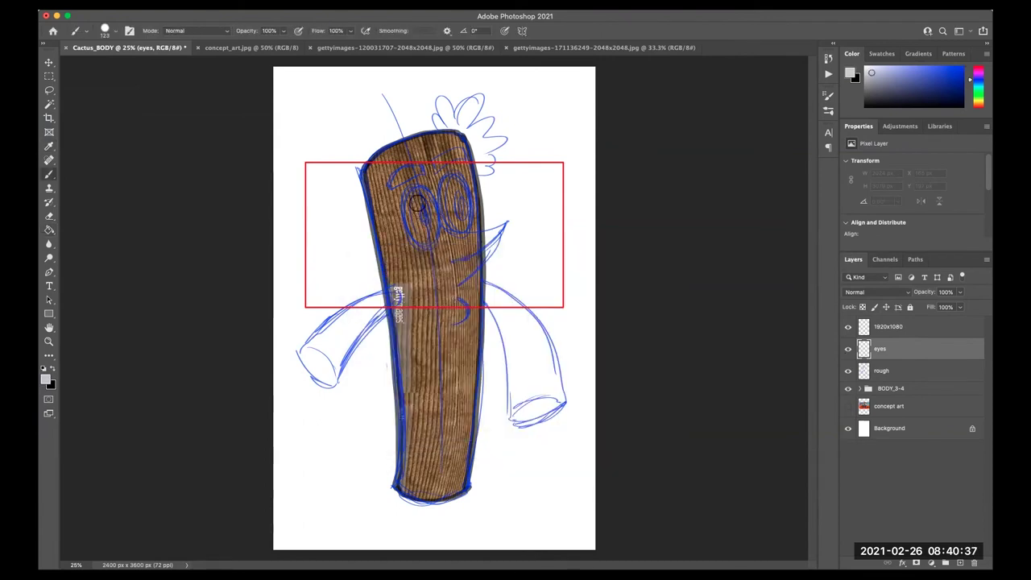
# - Shrink the brush to 70 and paint two pale grey ovals over the sketched eyes
pyautogui.press('[')
pyautogui.press('[')
pyautogui.press('[')
pyautogui.moveTo(414, 191)
pyautogui.mouseDown()
pyautogui.moveTo(431, 212)
pyautogui.moveTo(408, 196)
pyautogui.moveTo(412, 229)
pyautogui.moveTo(429, 232)
pyautogui.moveTo(422, 194)
pyautogui.moveTo(408, 203)
pyautogui.moveTo(423, 228)
pyautogui.mouseUp()
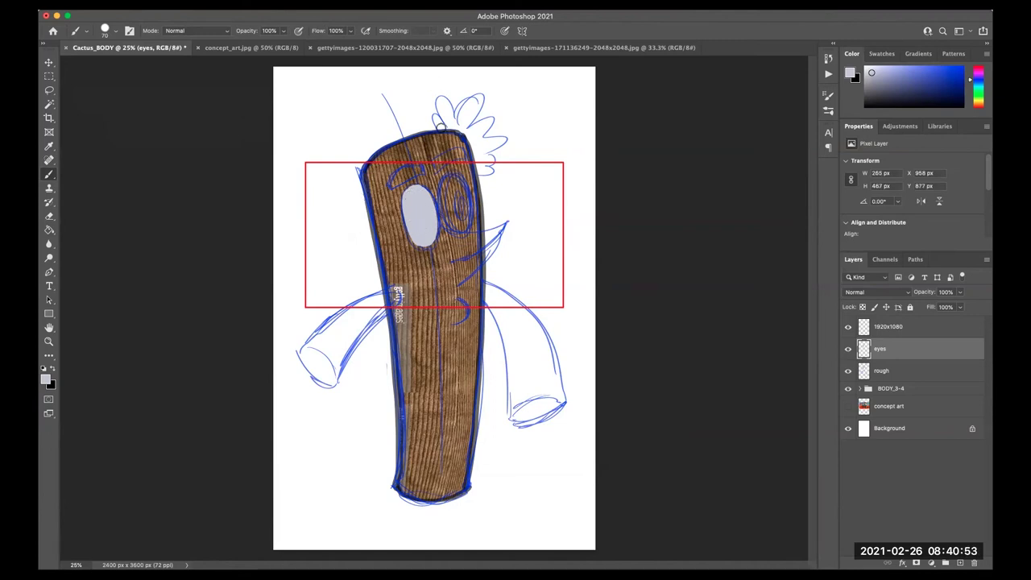
pyautogui.moveTo(453, 179)
pyautogui.mouseDown()
pyautogui.moveTo(443, 211)
pyautogui.moveTo(463, 220)
pyautogui.moveTo(462, 193)
pyautogui.moveTo(455, 228)
pyautogui.moveTo(444, 206)
pyautogui.mouseUp()
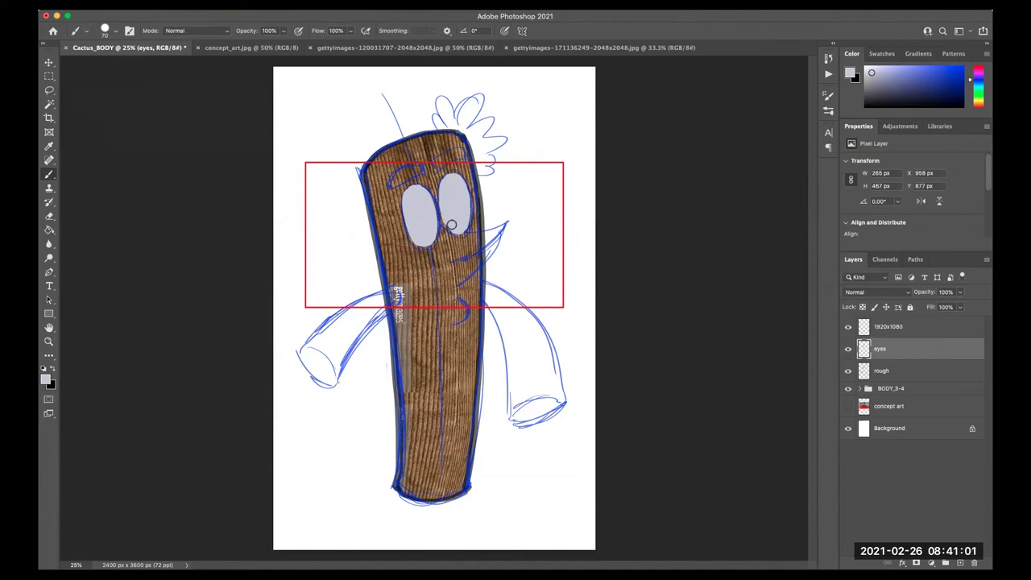
pyautogui.moveTo(455, 180); pyautogui.dragTo(449, 193)
# - Create two new layers named 'pupil R' and 'pupil L'
pyautogui.hotkey('ctrl', 'shift', 'alt', 'n')
pyautogui.doubleClick(884, 348)
pyautogui.write('pupil')
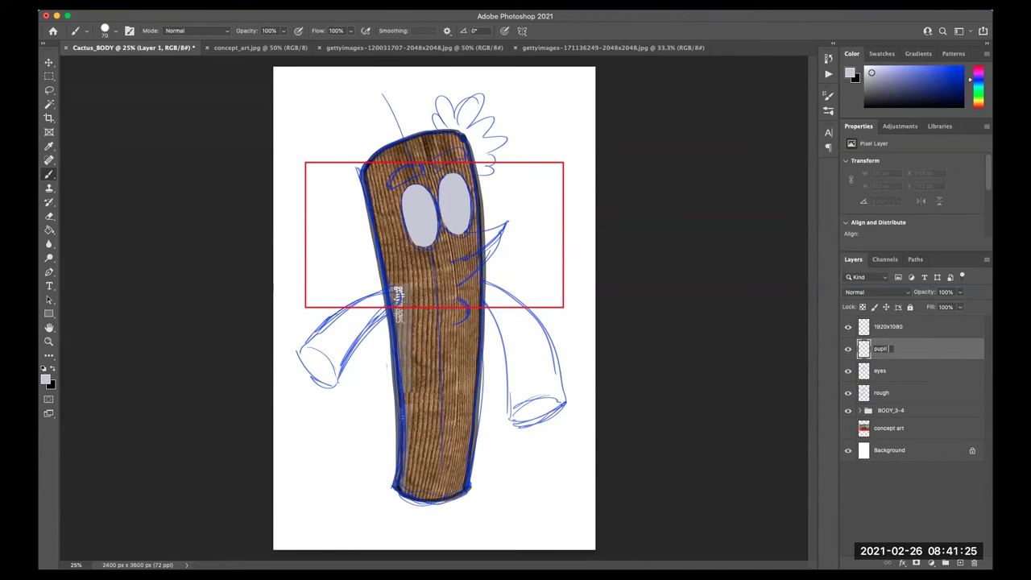
pyautogui.press('Return')
pyautogui.click(891, 372)
pyautogui.click(903, 349)
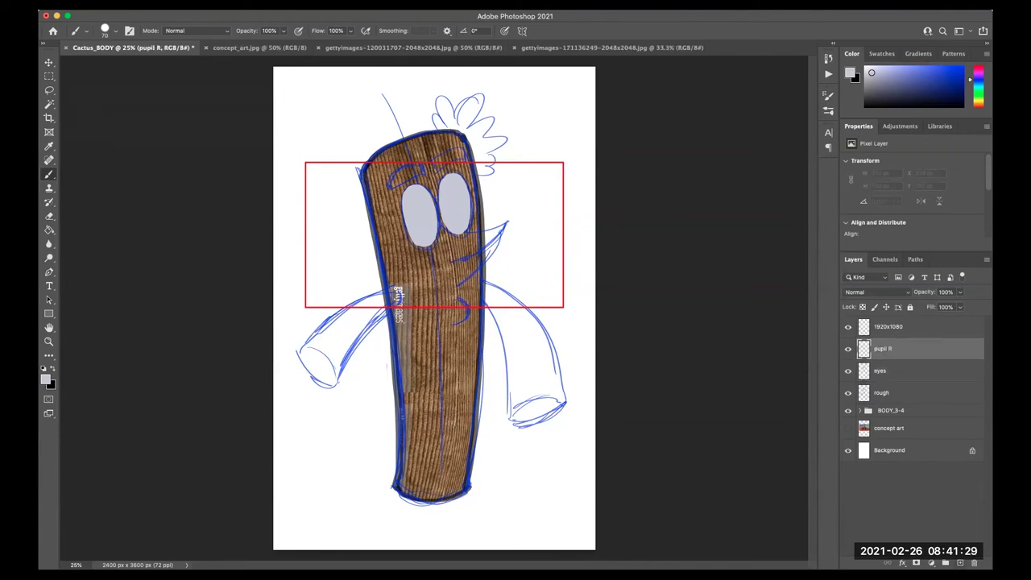
pyautogui.click(961, 563)
pyautogui.doubleClick(884, 349)
pyautogui.write('pupil L')
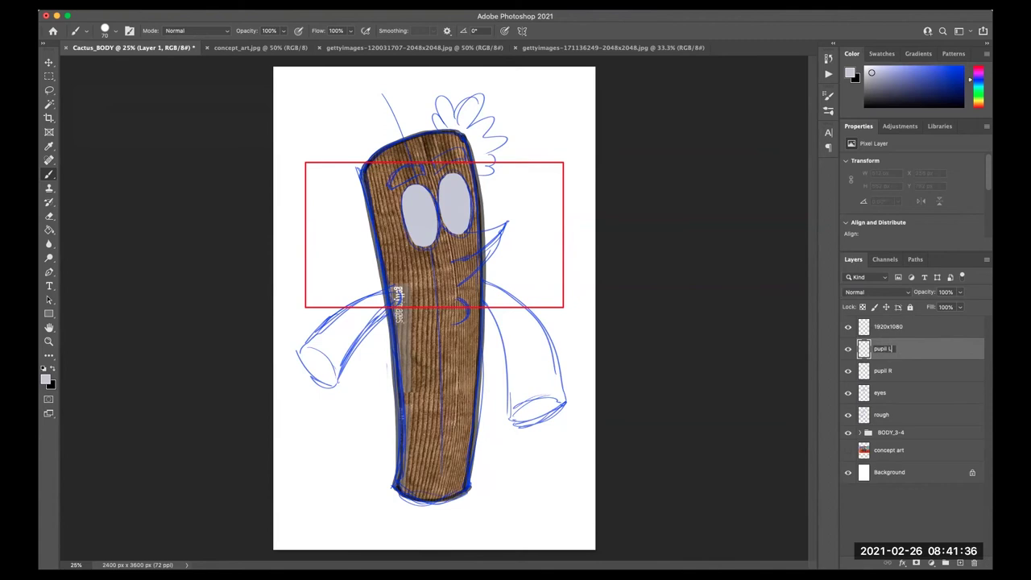
pyautogui.press('Return')
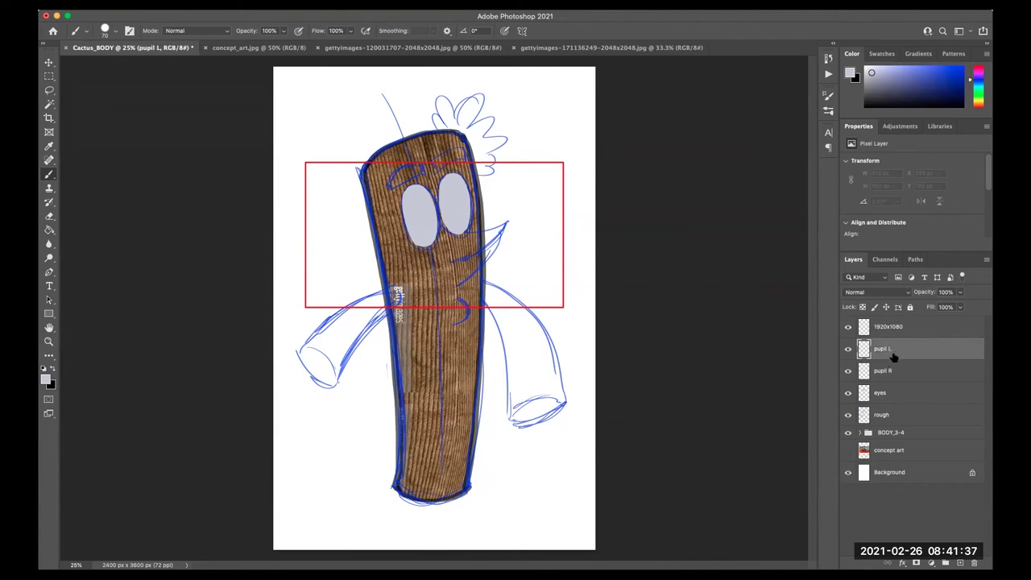
# - Paint a black pupil in each eye on its own pupil layer, then deselect layers
pyautogui.click(894, 374)
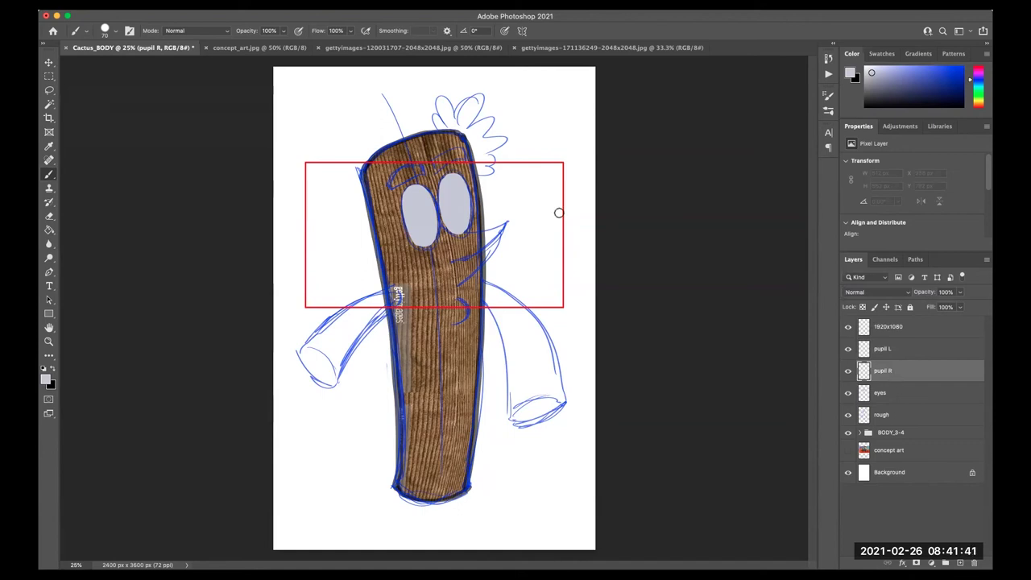
pyautogui.click(52, 369)
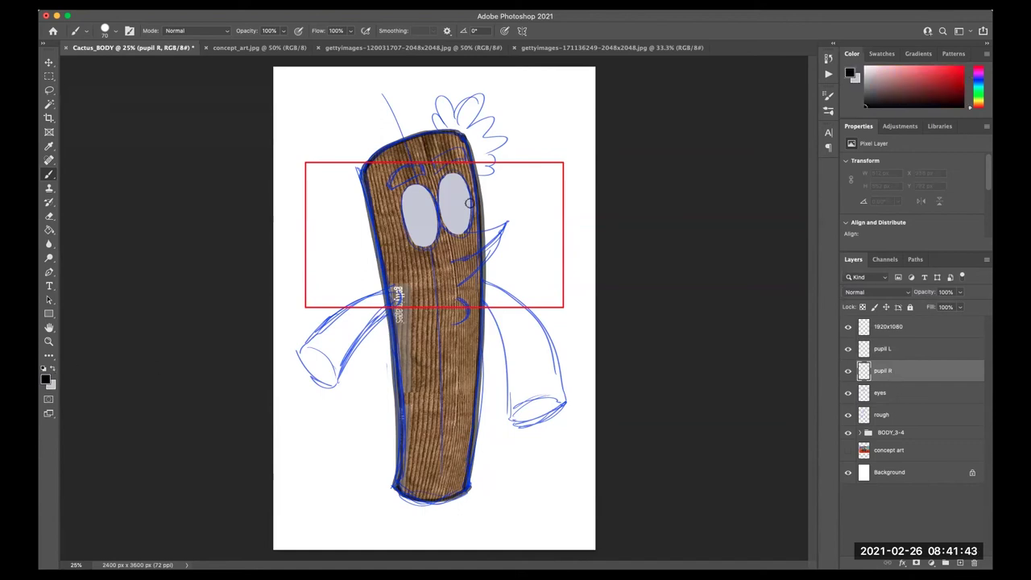
pyautogui.moveTo(461, 202)
pyautogui.mouseDown()
pyautogui.moveTo(463, 191)
pyautogui.moveTo(461, 211)
pyautogui.mouseUp()
pyautogui.hotkey('ctrl', 'z')
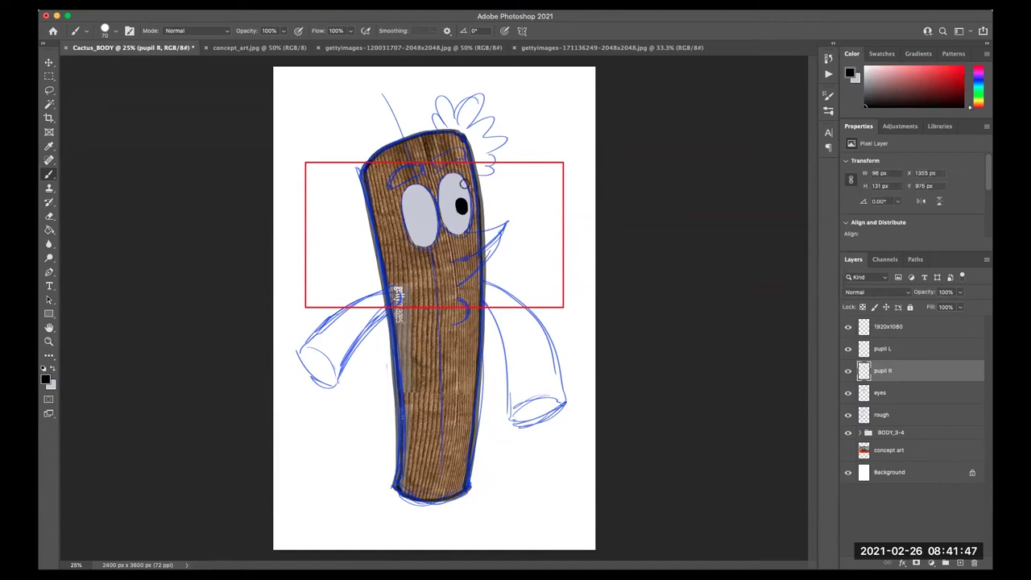
pyautogui.click(891, 349)
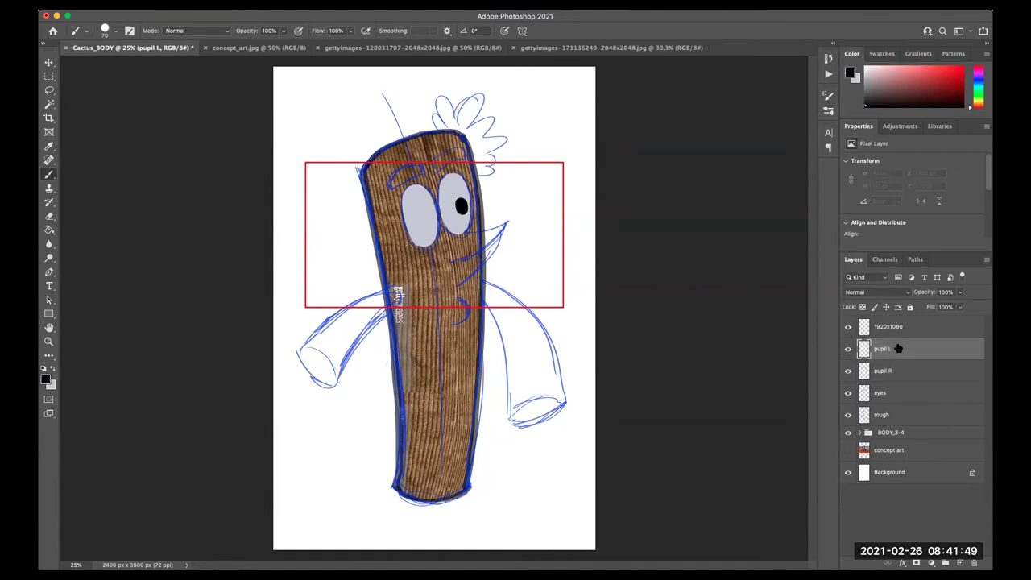
pyautogui.moveTo(425, 213)
pyautogui.mouseDown()
pyautogui.moveTo(427, 224)
pyautogui.moveTo(425, 202)
pyautogui.mouseUp()
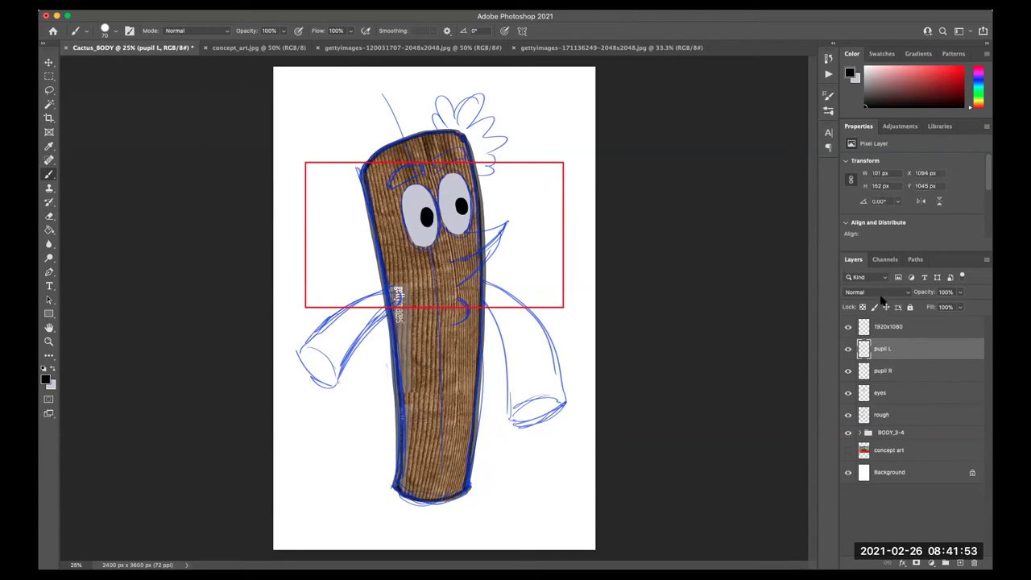
pyautogui.click(909, 425)
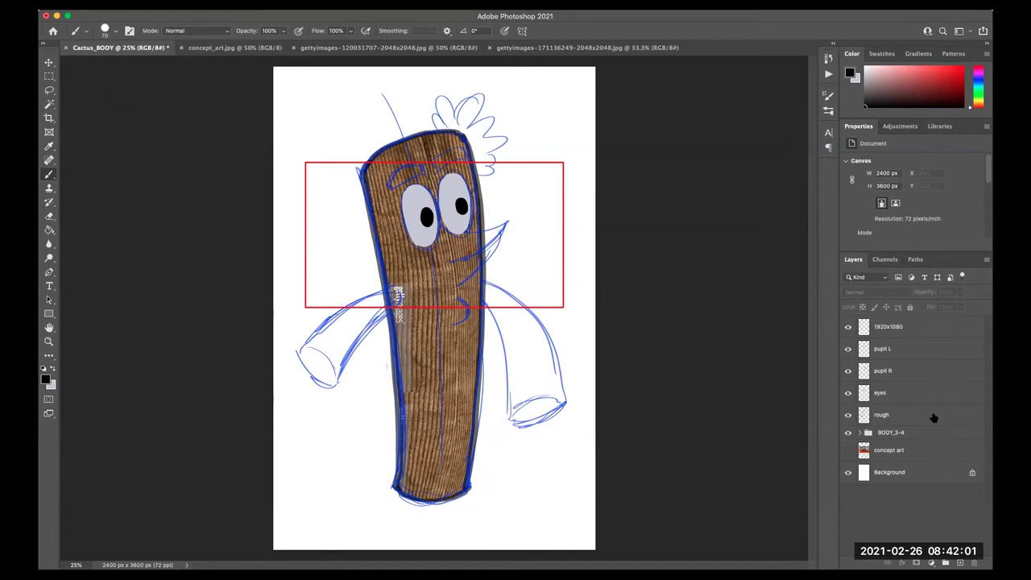
# - Rename the rough sketch layer 'hero pose - rough' and reselect the eyes layer
pyautogui.click(899, 396)
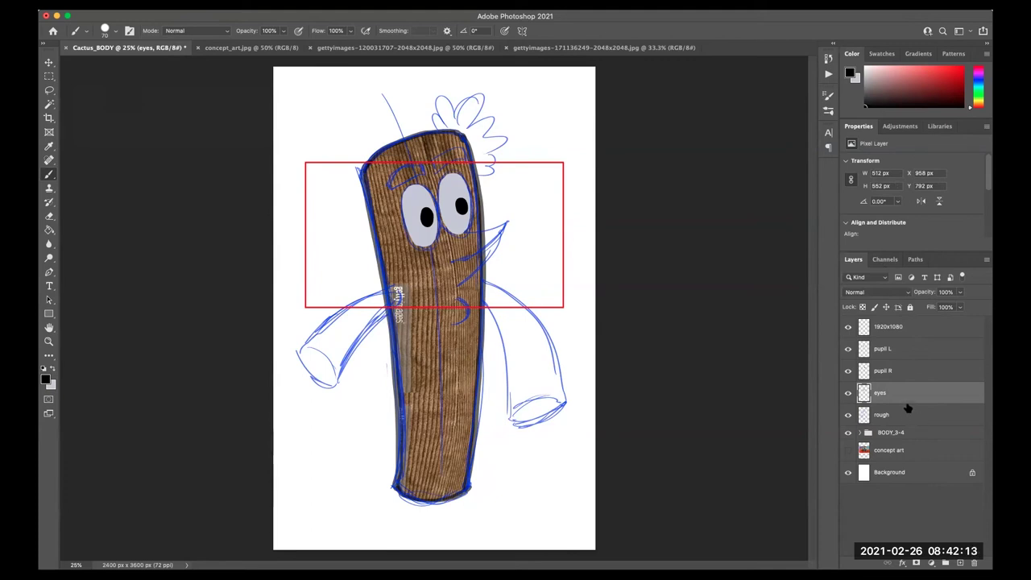
pyautogui.click(882, 415)
pyautogui.doubleClick(883, 416)
pyautogui.write('pose -')
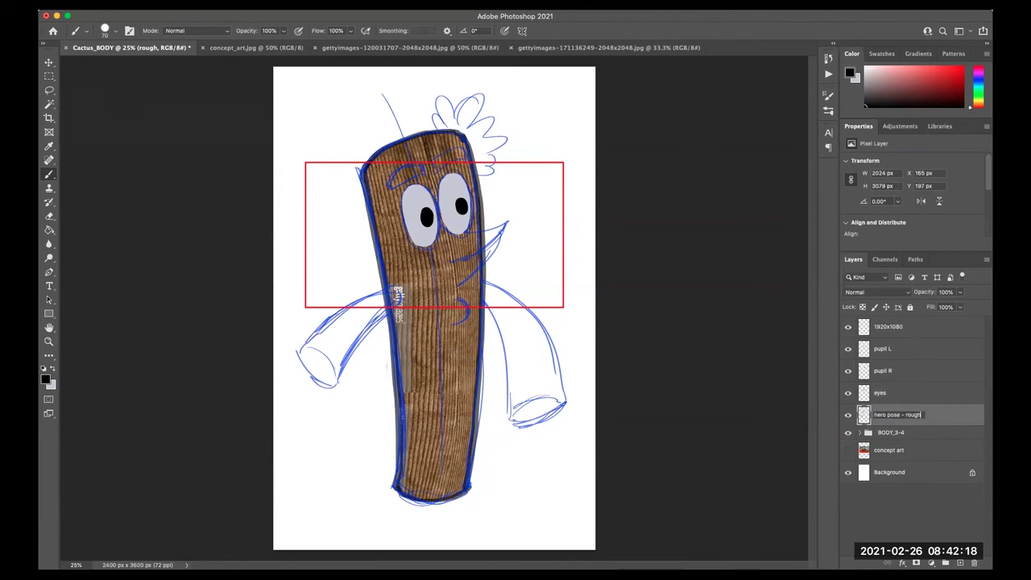
pyautogui.press('Return')
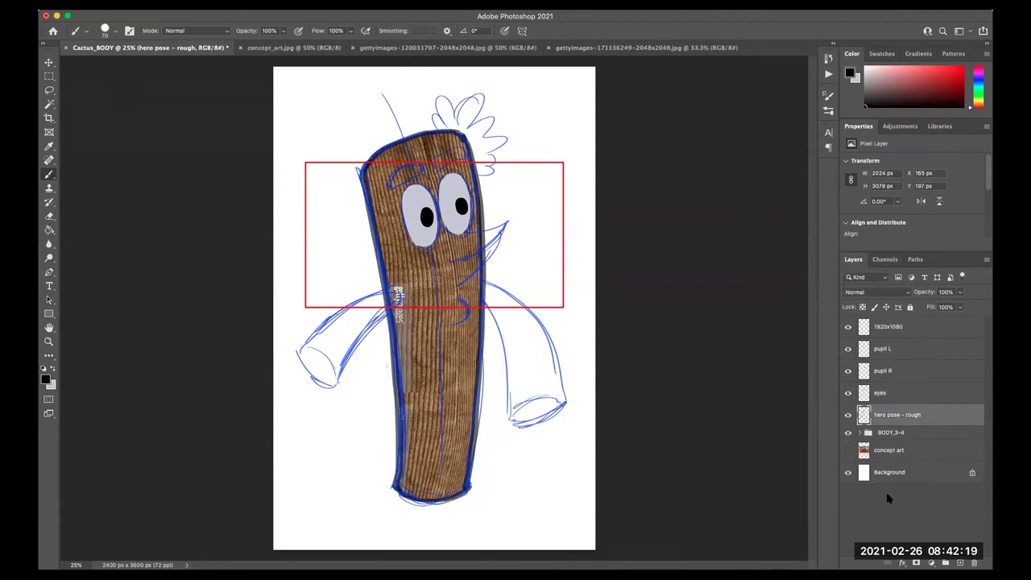
pyautogui.click(908, 394)
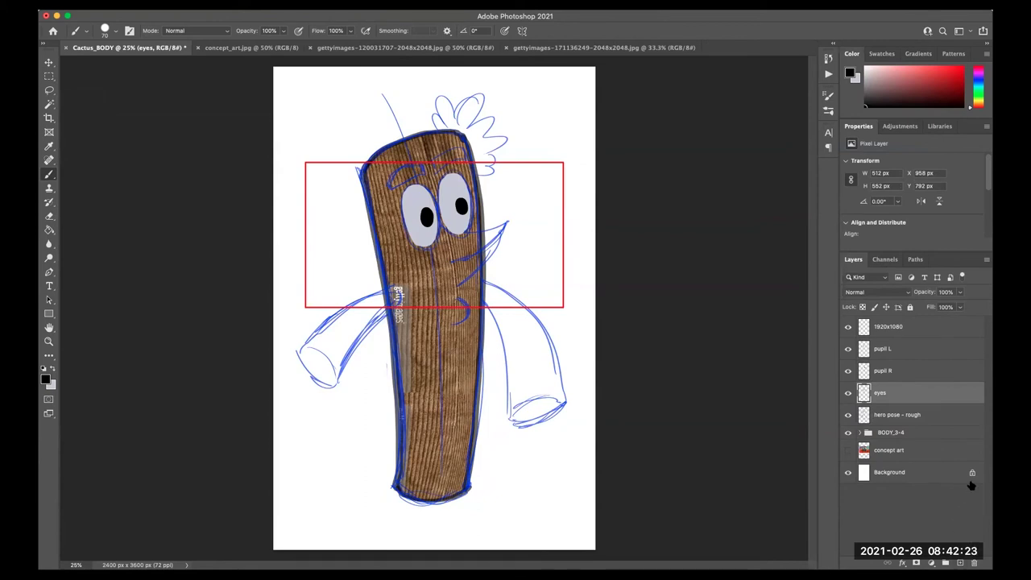
# - Add a new top layer named 'lids outline'
pyautogui.hotkey('ctrl', 'shift', 'alt', 'n')
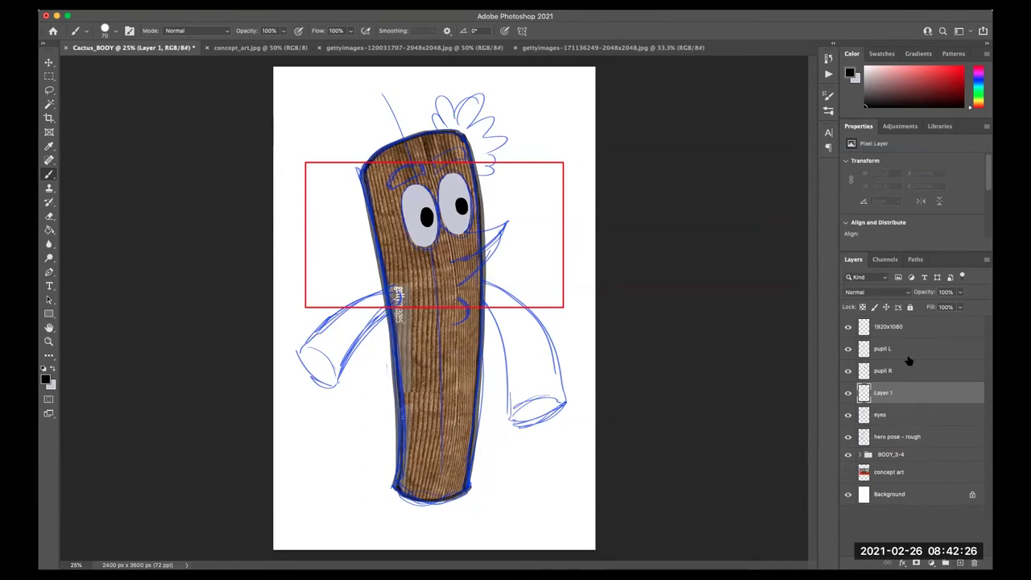
pyautogui.moveTo(883, 399); pyautogui.dragTo(885, 352)
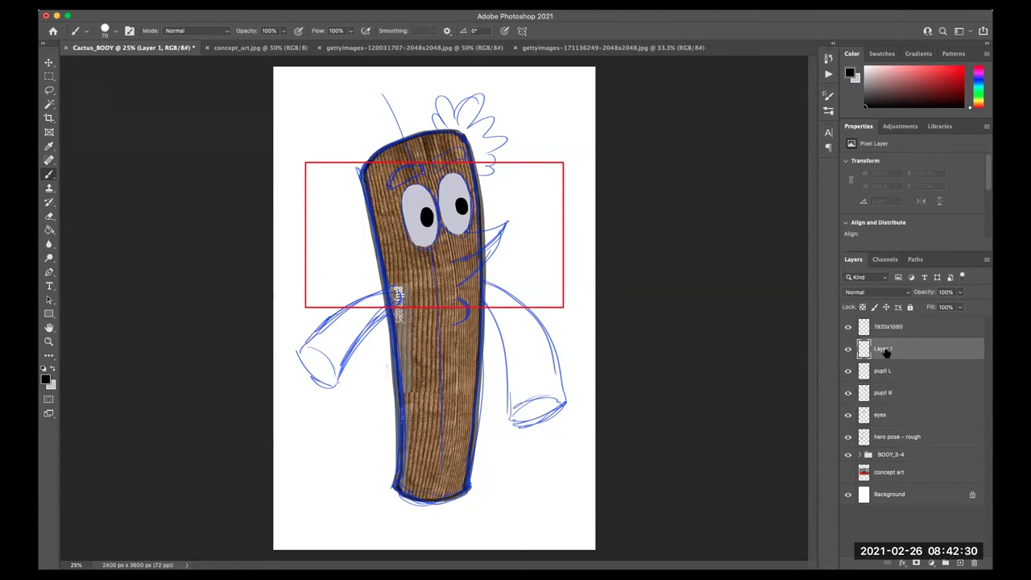
pyautogui.doubleClick(884, 349)
pyautogui.write('outline')
pyautogui.press('Return')
# - Brush dark outlines and lid lines around both eyes, hiding the pupil layers and undoing stray strokes
pyautogui.moveTo(410, 190); pyautogui.dragTo(405, 216)
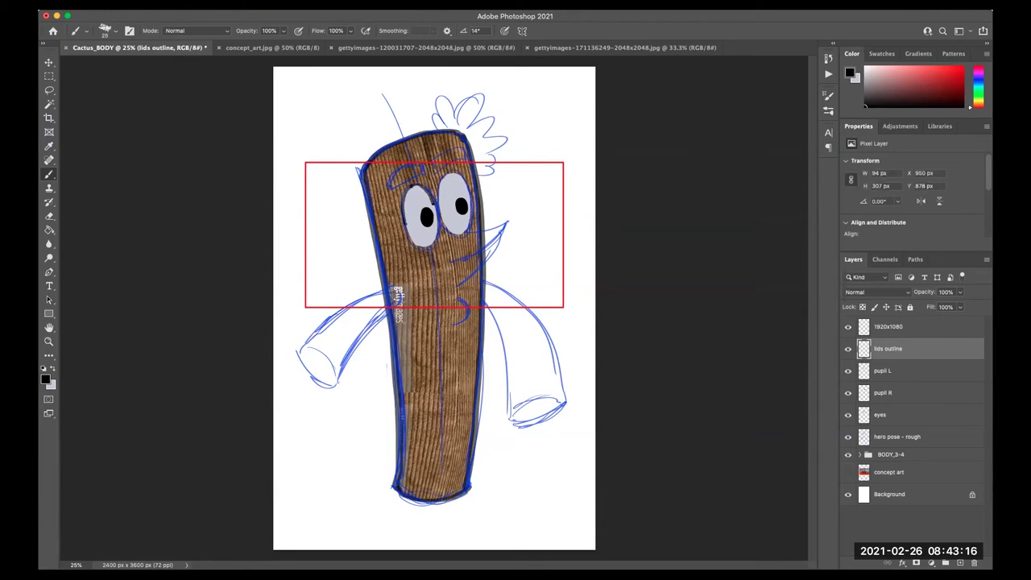
pyautogui.moveTo(407, 190); pyautogui.dragTo(437, 186)
pyautogui.moveTo(435, 240); pyautogui.dragTo(437, 222)
pyautogui.moveTo(412, 230); pyautogui.dragTo(421, 222)
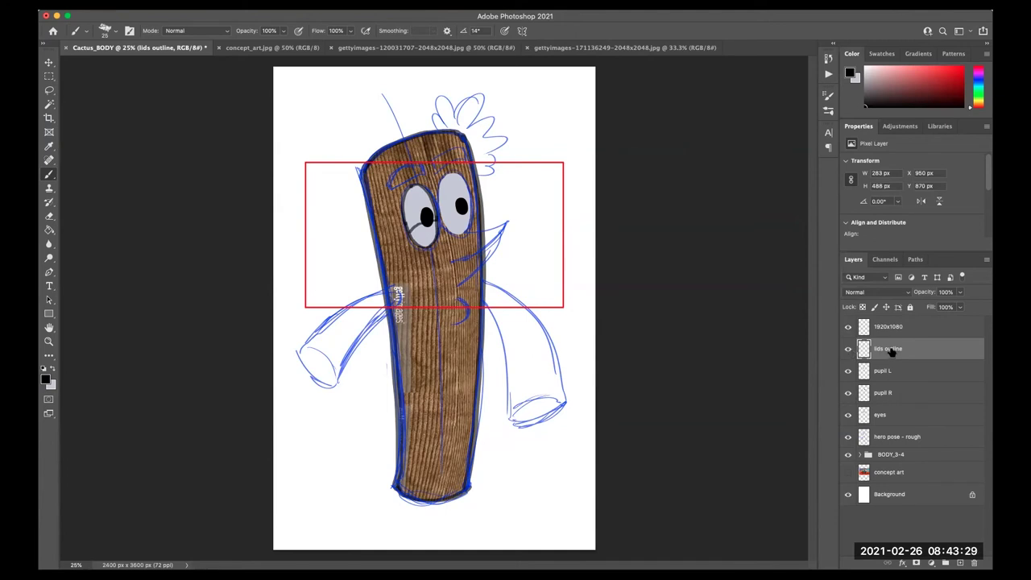
pyautogui.moveTo(848, 370); pyautogui.dragTo(848, 392)
pyautogui.moveTo(440, 176); pyautogui.dragTo(459, 235)
pyautogui.moveTo(446, 172)
pyautogui.mouseDown()
pyautogui.moveTo(469, 231)
pyautogui.moveTo(453, 237)
pyautogui.mouseUp()
pyautogui.press('super+z')
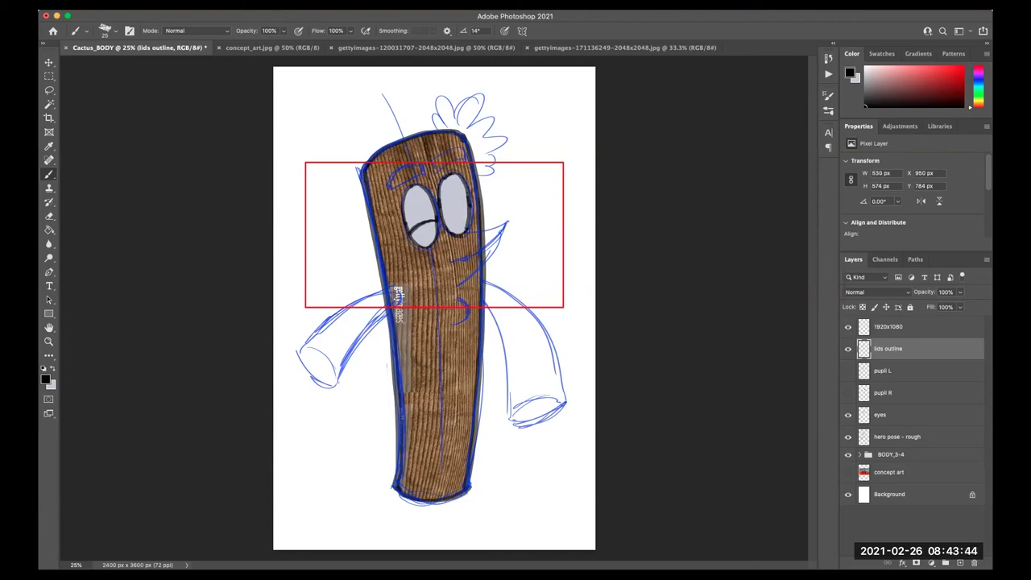
pyautogui.press('super+z')
pyautogui.press('super+z')
# - Rename the lid layer 'lids closed outline' and add a new 'lids half outline' layer
pyautogui.doubleClick(887, 349)
pyautogui.click(906, 350)
pyautogui.write('closed')
pyautogui.press('Return')
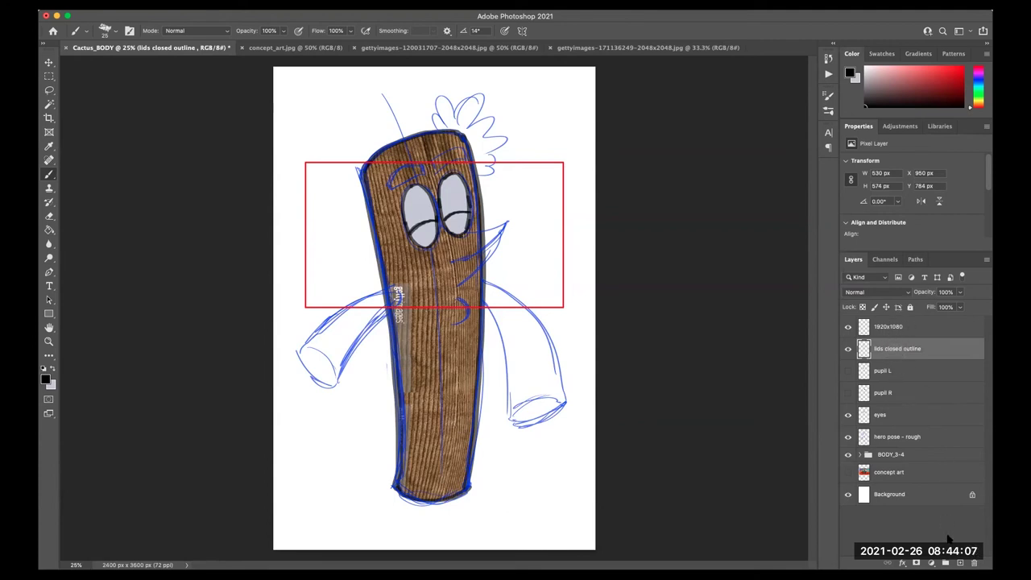
pyautogui.click(960, 562)
pyautogui.doubleClick(884, 349)
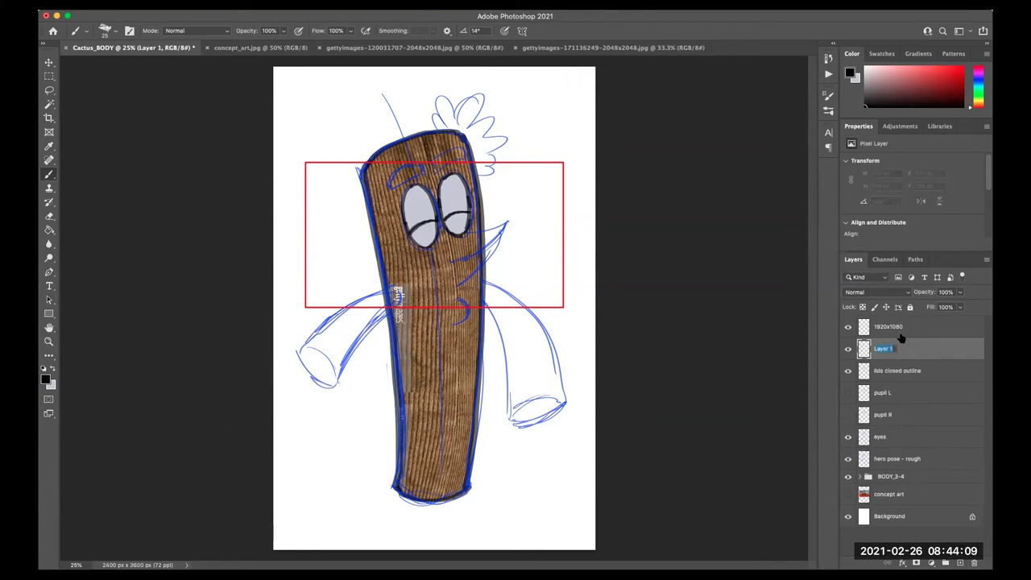
pyautogui.write('lids half outline')
pyautogui.press('Return')
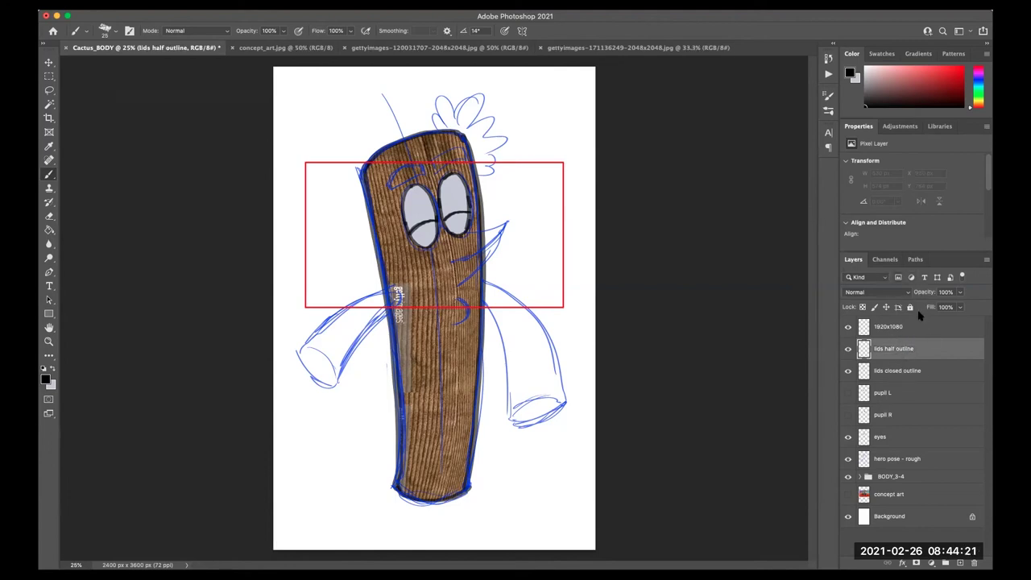
# - Brush half-closed lid outlines over both eyes on the lids half outline layer
pyautogui.click(848, 371)
pyautogui.click(848, 371)
pyautogui.moveTo(403, 192)
pyautogui.mouseDown()
pyautogui.moveTo(414, 241)
pyautogui.moveTo(429, 185)
pyautogui.mouseUp()
pyautogui.moveTo(428, 195); pyautogui.dragTo(436, 240)
pyautogui.moveTo(443, 179)
pyautogui.mouseDown()
pyautogui.moveTo(448, 232)
pyautogui.moveTo(469, 217)
pyautogui.moveTo(465, 233)
pyautogui.mouseUp()
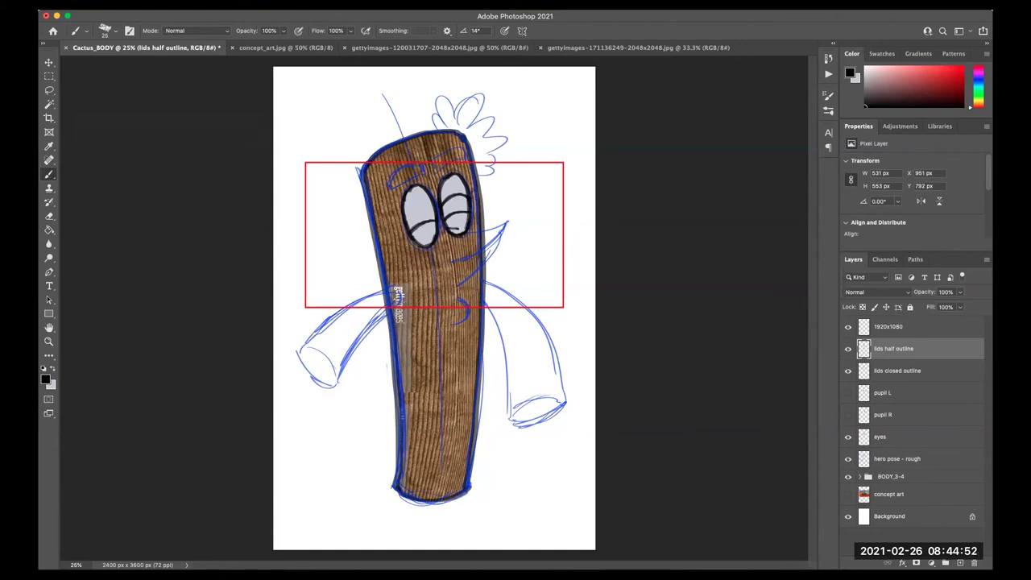
pyautogui.hotkey('ctrl', 'z')
pyautogui.moveTo(417, 242); pyautogui.dragTo(434, 235)
# - Compare the closed and half lid layers, touch up the left lid, and view the orange corduroy texture
pyautogui.click(848, 372)
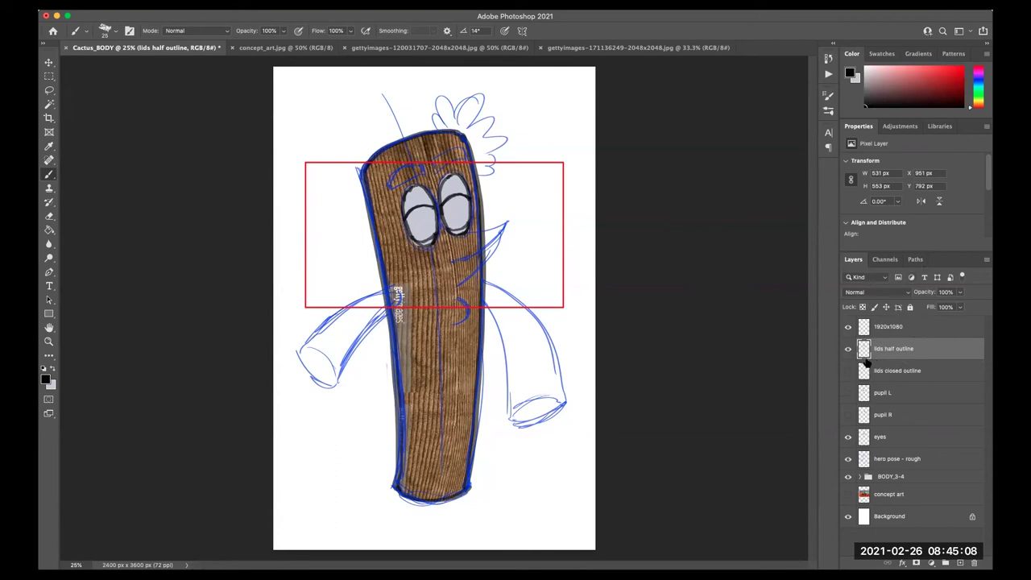
pyautogui.click(848, 349)
pyautogui.click(848, 371)
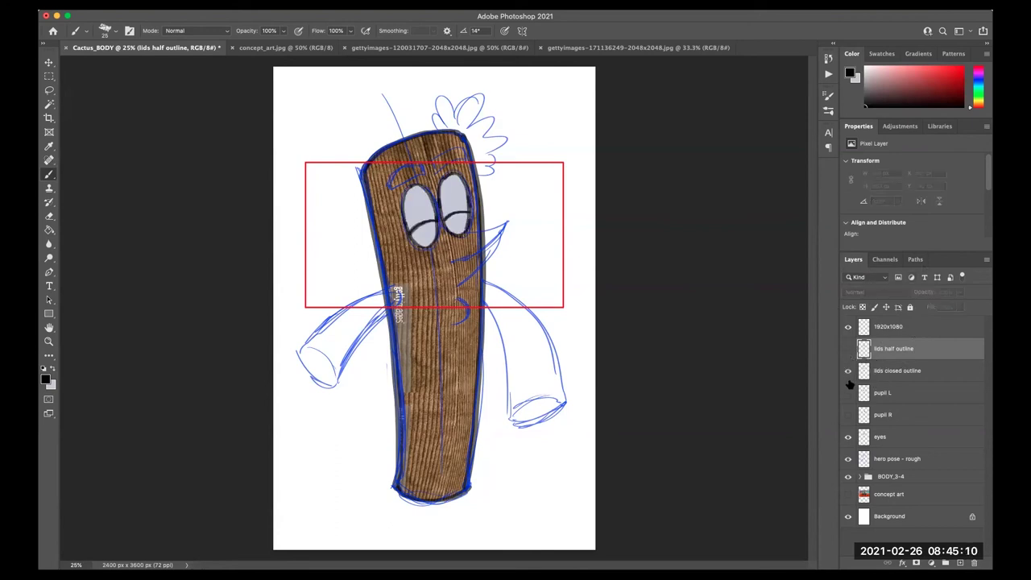
pyautogui.click(848, 371)
pyautogui.click(848, 349)
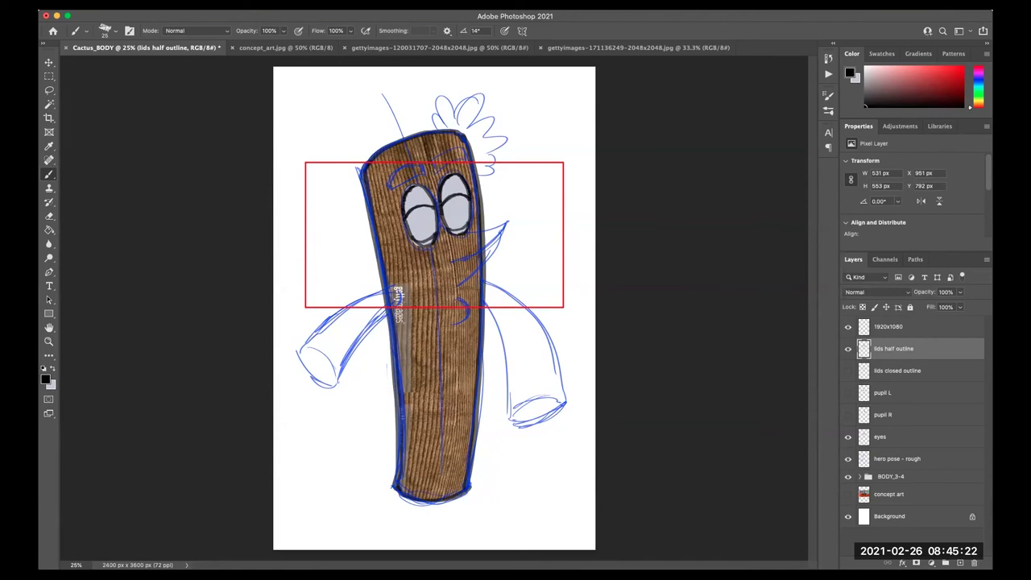
pyautogui.click(425, 241)
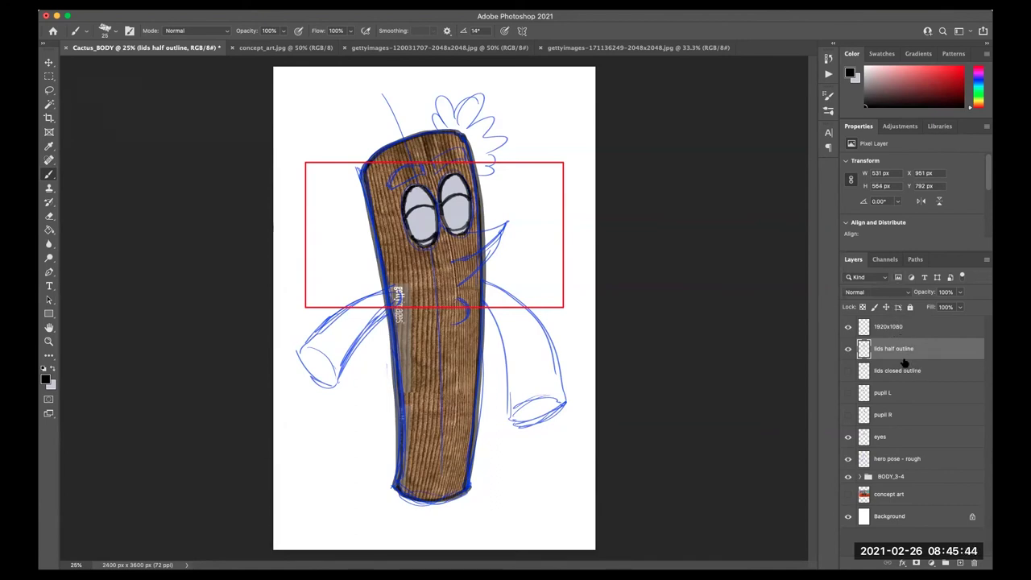
pyautogui.click(604, 48)
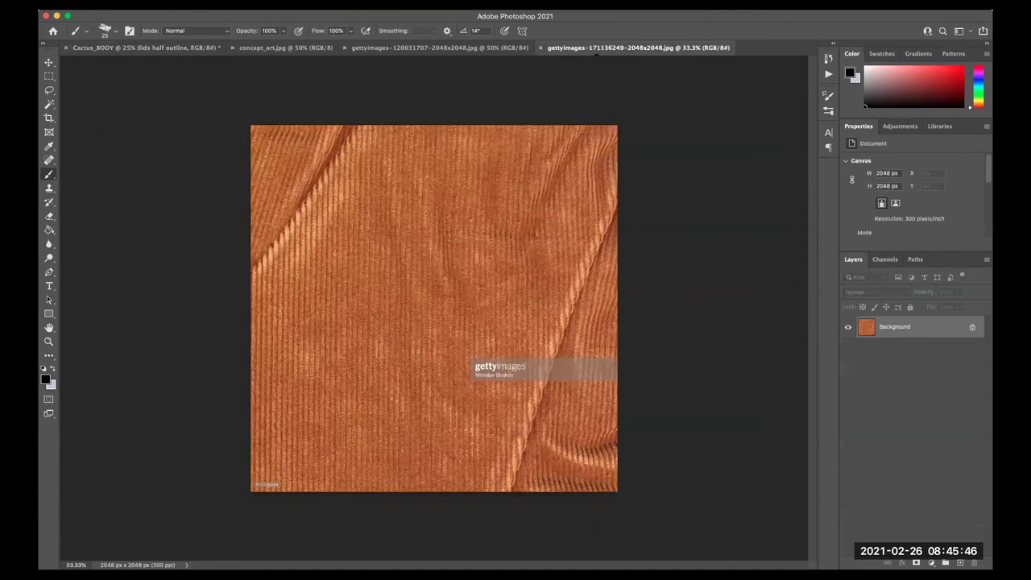
# - Copy the brown corduroy texture into the character document and rotate it over the body
pyautogui.click(473, 48)
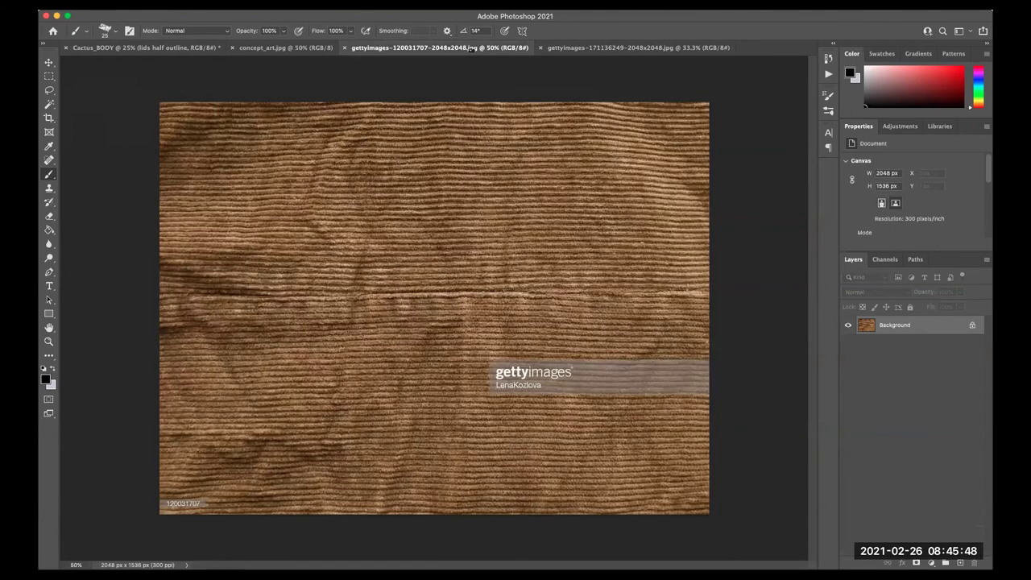
pyautogui.press('v')
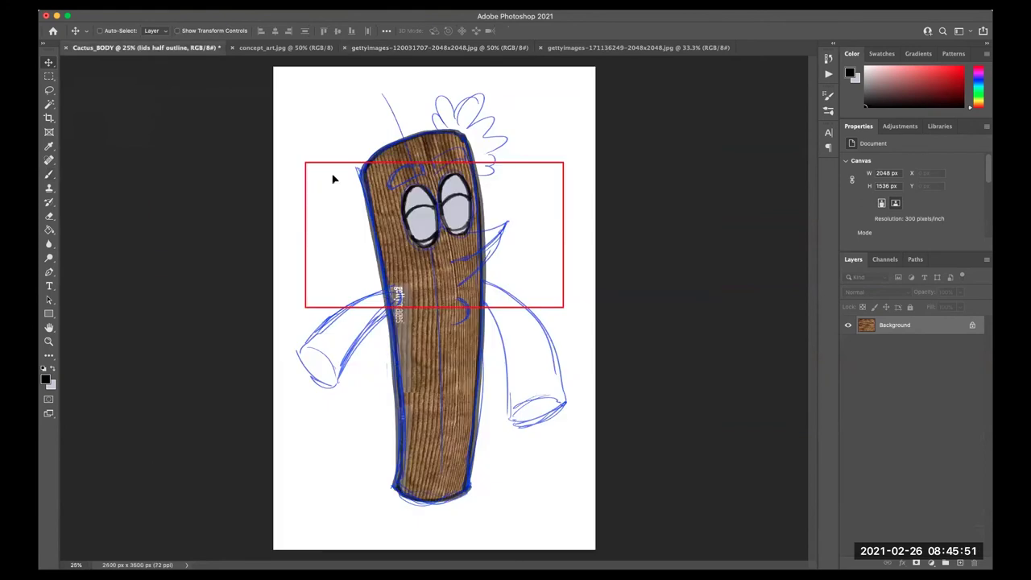
pyautogui.moveTo(159, 51); pyautogui.dragTo(410, 224)
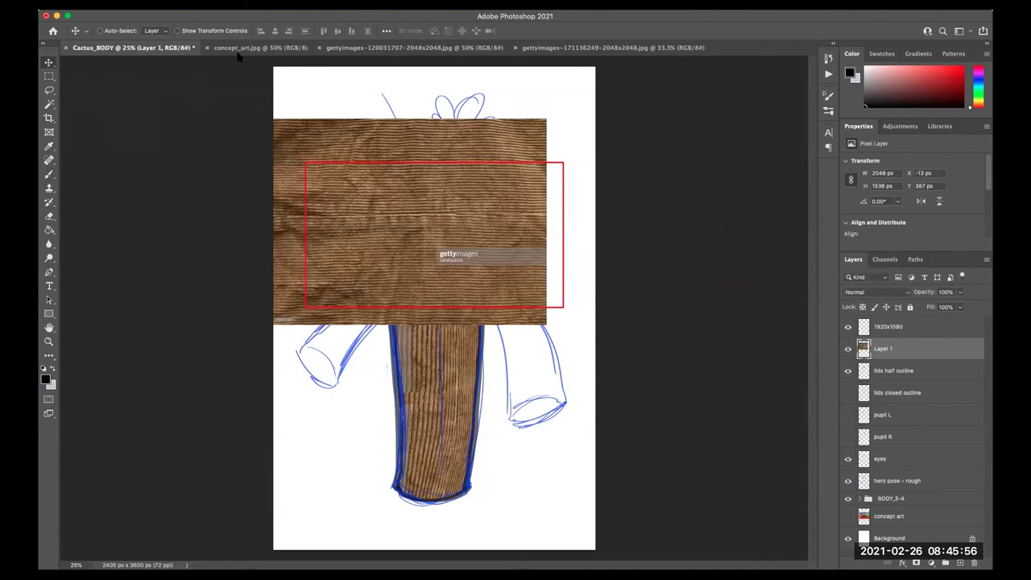
pyautogui.click(178, 31)
pyautogui.moveTo(554, 115)
pyautogui.mouseDown()
pyautogui.moveTo(365, 84)
pyautogui.moveTo(525, 333)
pyautogui.mouseUp()
pyautogui.moveTo(476, 109)
pyautogui.mouseDown()
pyautogui.moveTo(528, 278)
pyautogui.moveTo(465, 190)
pyautogui.mouseUp()
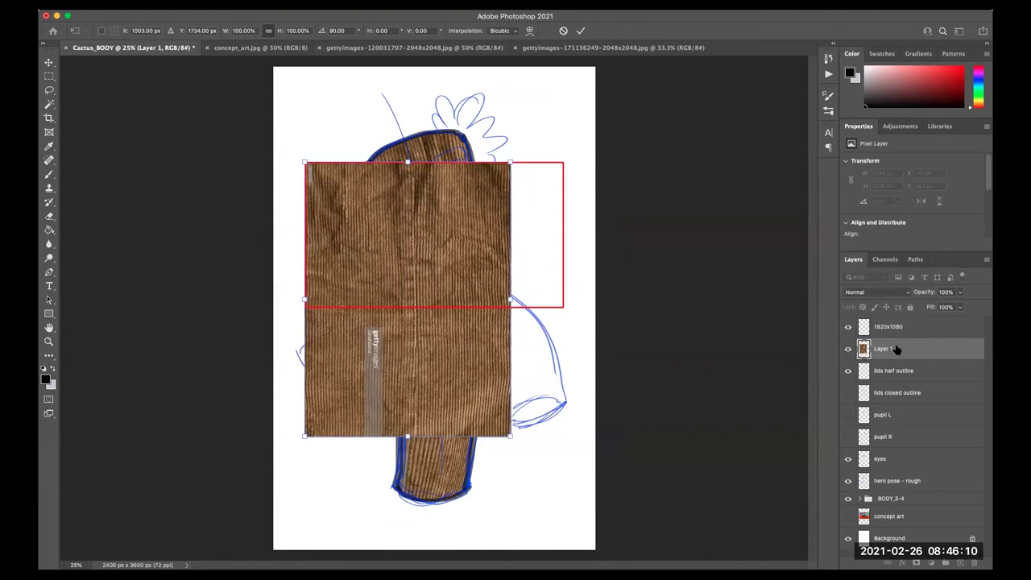
# - Move the half-lid outlines above the texture, then shift and tilt the texture about −7.5°
pyautogui.moveTo(890, 372); pyautogui.dragTo(890, 342)
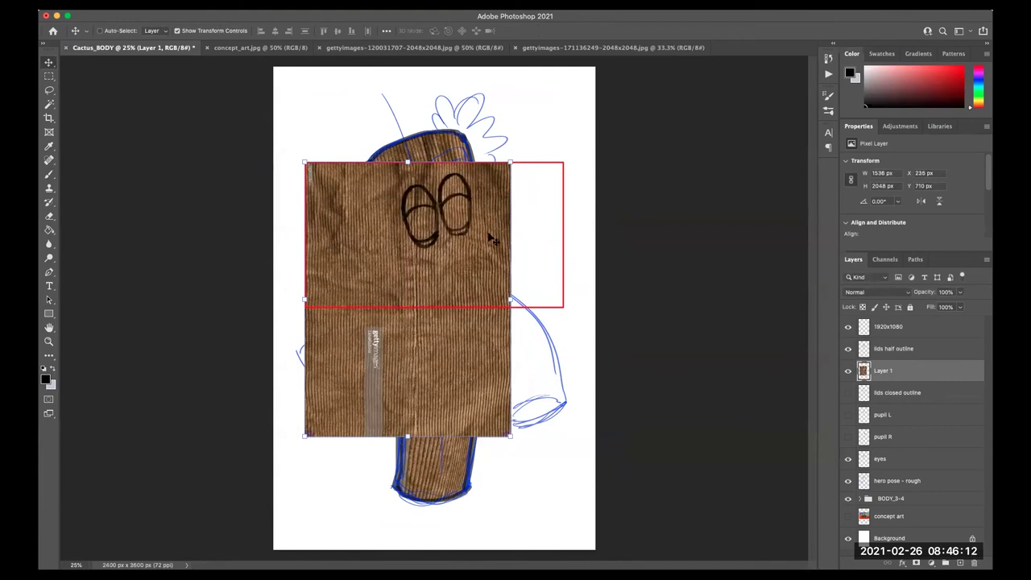
pyautogui.moveTo(488, 251)
pyautogui.mouseDown()
pyautogui.moveTo(474, 230)
pyautogui.moveTo(471, 245)
pyautogui.mouseUp()
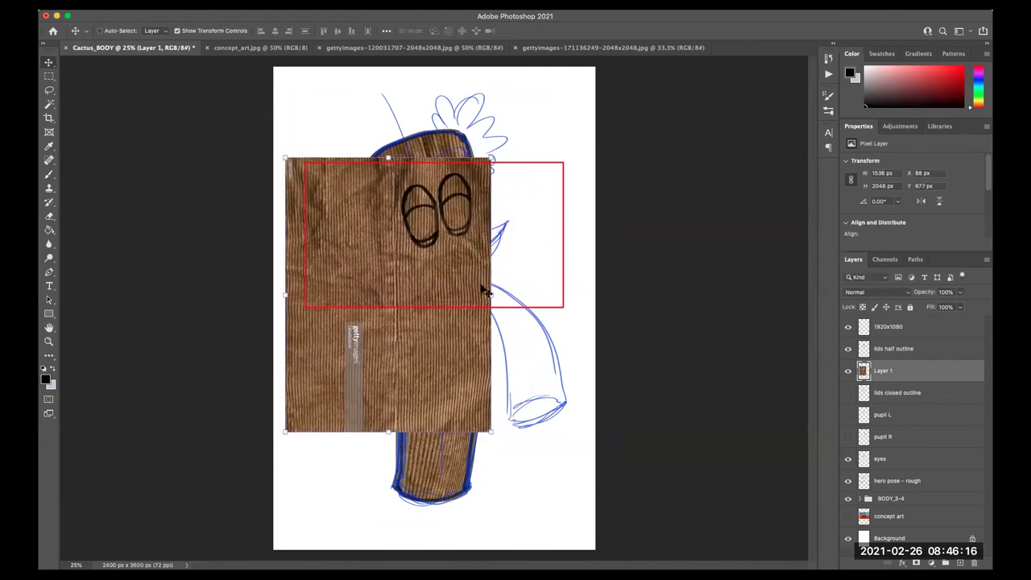
pyautogui.hotkey('ctrl', 't')
pyautogui.moveTo(497, 438); pyautogui.dragTo(532, 415)
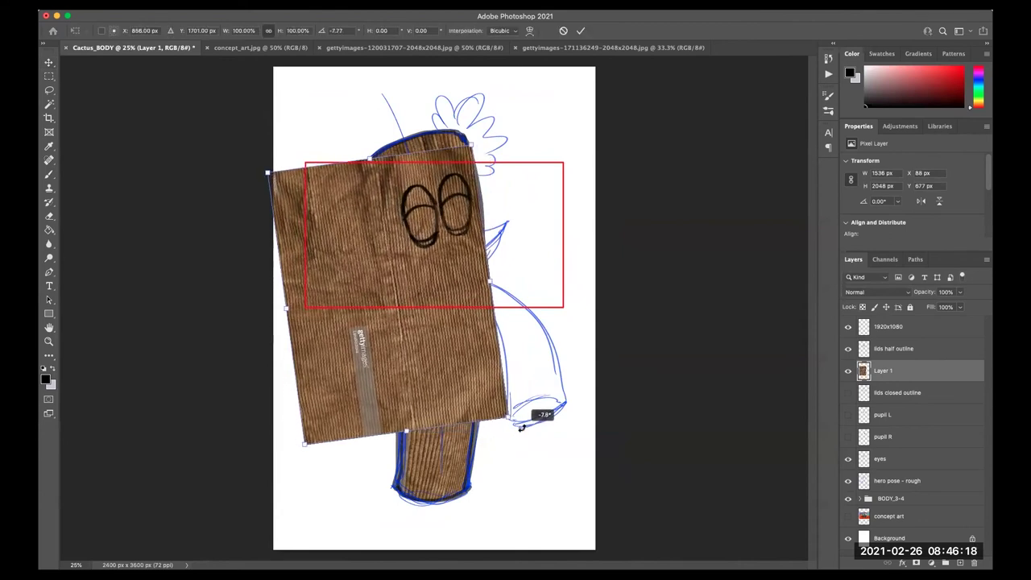
pyautogui.moveTo(476, 364); pyautogui.dragTo(484, 373)
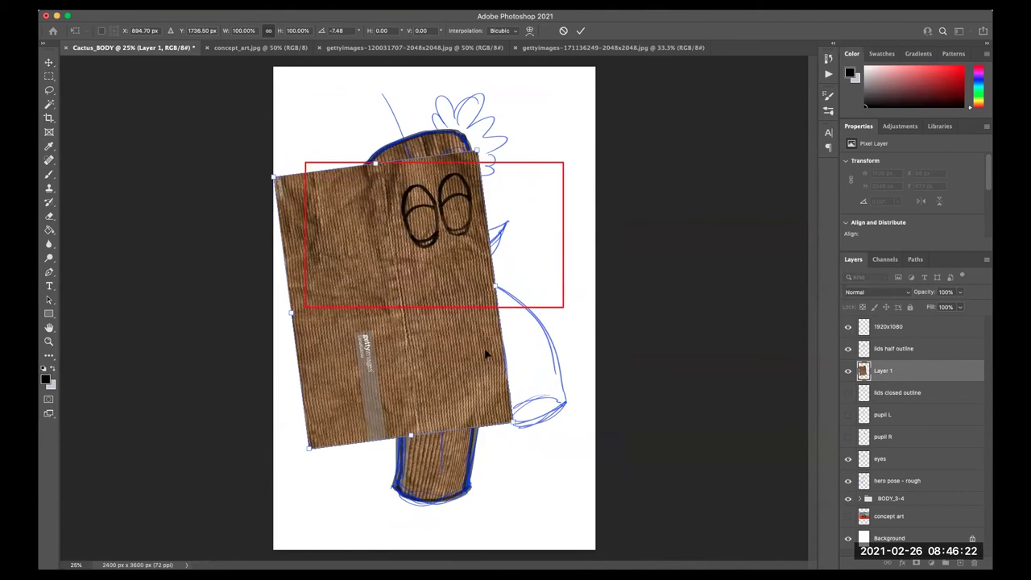
pyautogui.press('Return')
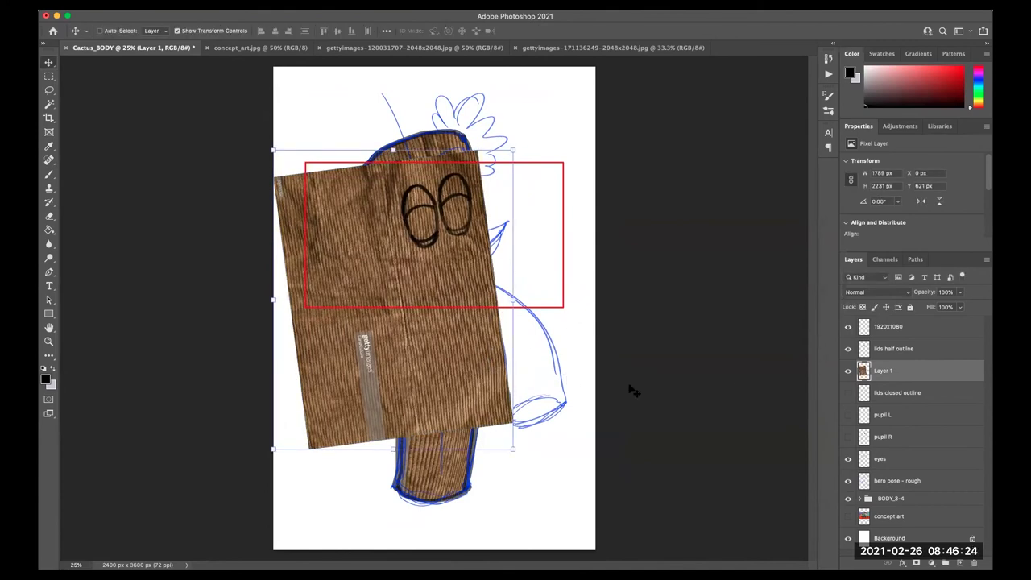
pyautogui.click(908, 395)
pyautogui.click(900, 372)
# - On the lids half outline layer, Magic Wand-select the inside of both eyes
pyautogui.click(893, 350)
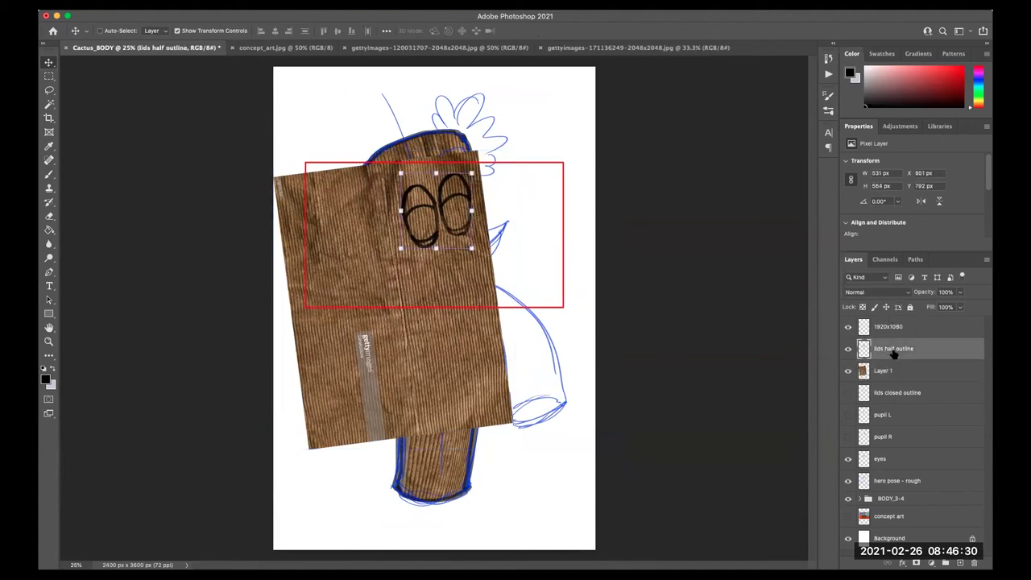
pyautogui.click(176, 30)
pyautogui.press('w')
pyautogui.click(416, 196)
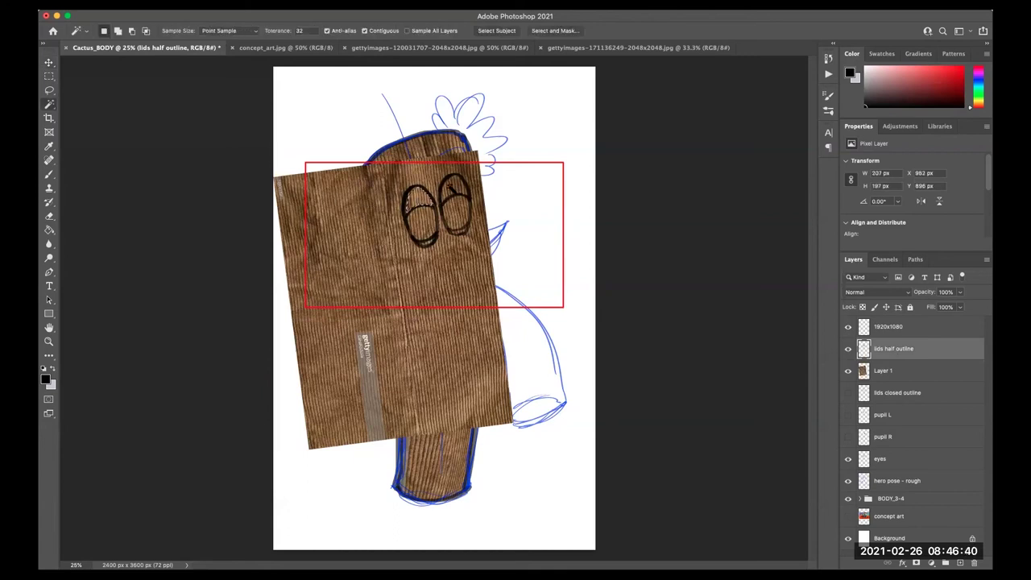
pyautogui.keyDown('shift'); pyautogui.click(425, 203); pyautogui.keyUp('shift')
pyautogui.keyDown('shift'); pyautogui.click(455, 190); pyautogui.keyUp('shift')
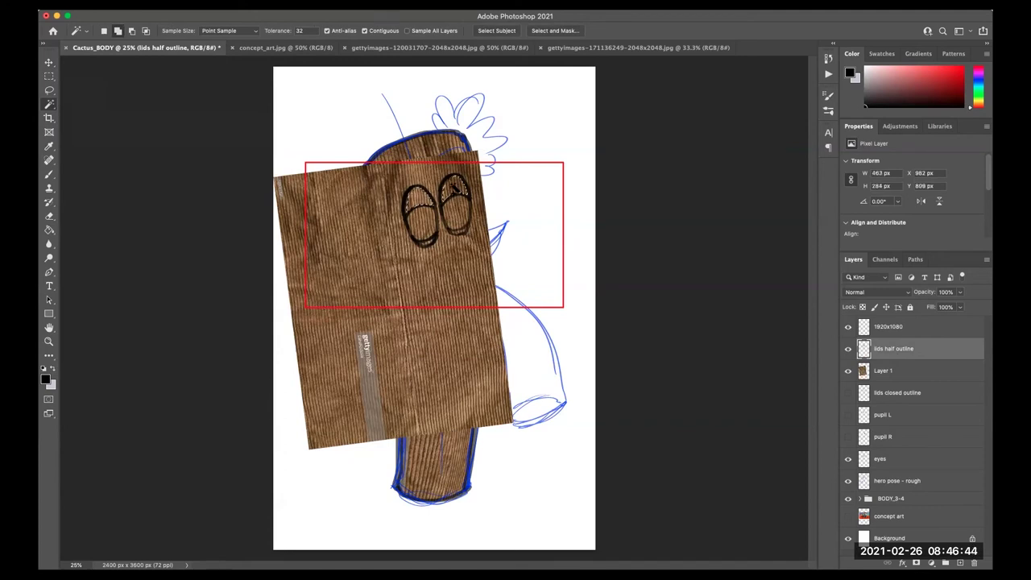
pyautogui.keyDown('alt'); pyautogui.click(463, 235); pyautogui.keyUp('alt')
pyautogui.press('super+equal')
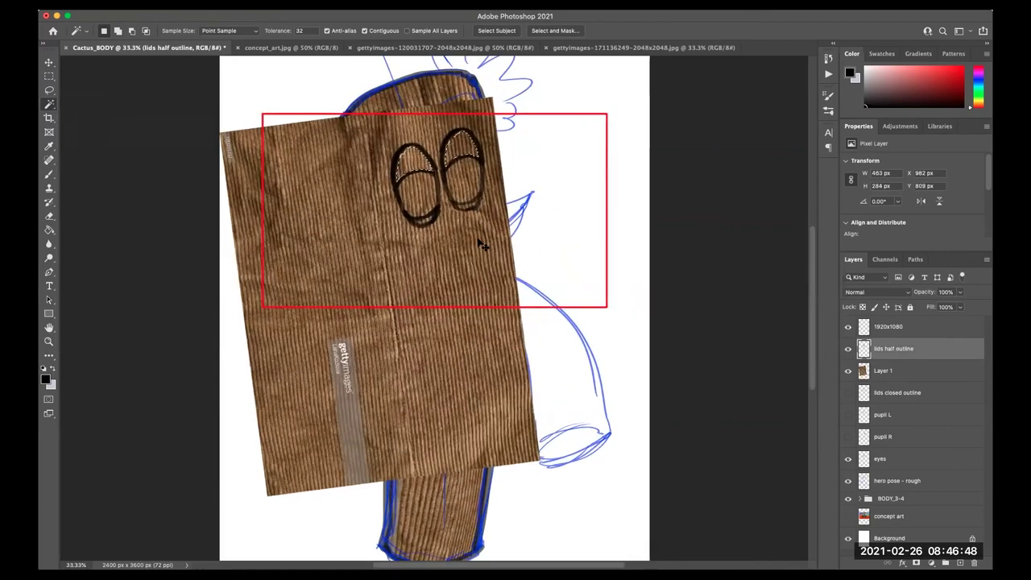
pyautogui.press('super+equal')
pyautogui.press('super+equal')
pyautogui.scroll(3, 530, 361)
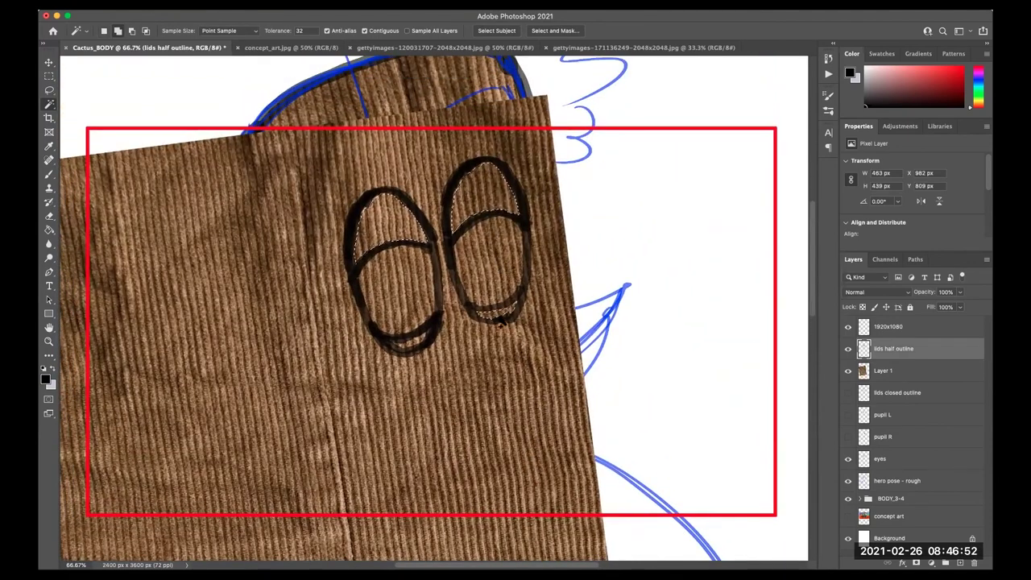
pyautogui.keyDown('shift'); pyautogui.click(415, 345); pyautogui.keyUp('shift')
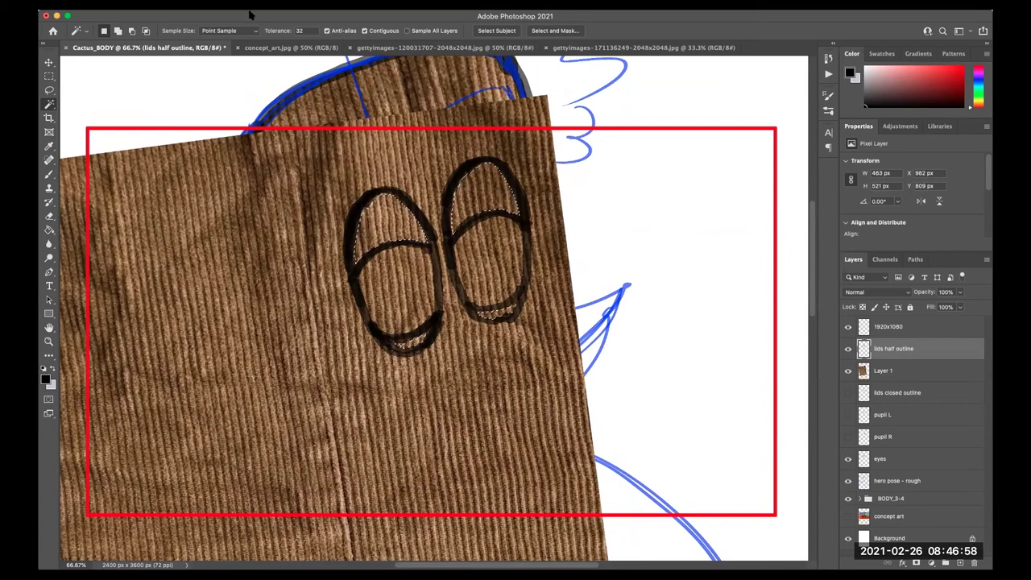
# - Expand the eye selection by 20 pixels, applied twice
pyautogui.click(250, 4)
pyautogui.moveTo(249, 162)
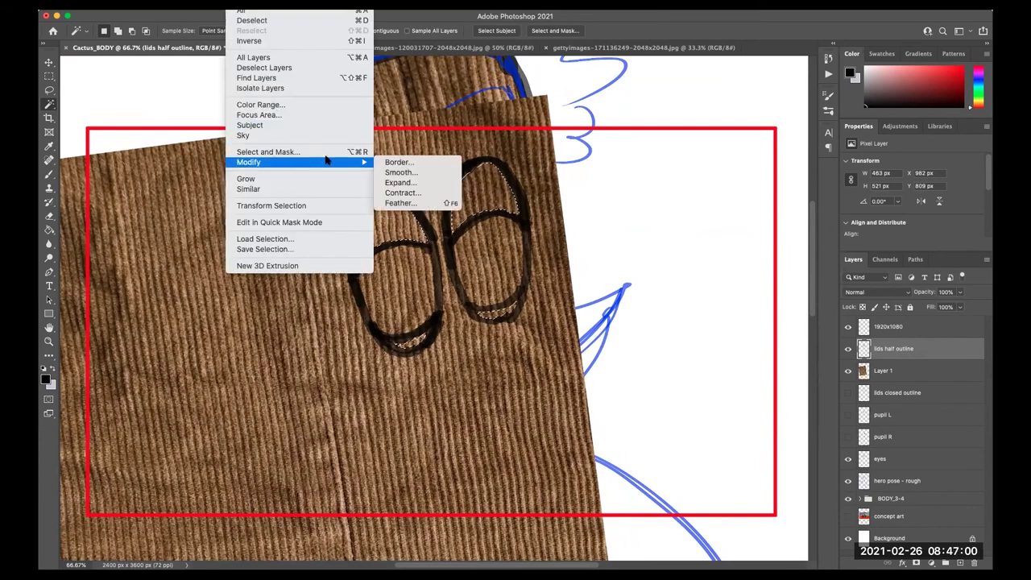
pyautogui.click(399, 183)
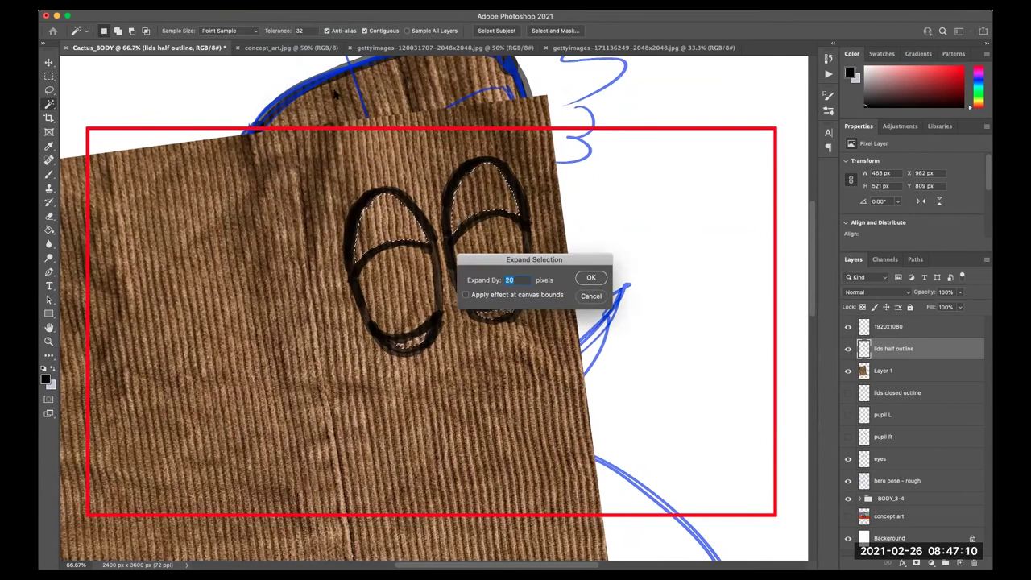
pyautogui.click(590, 278)
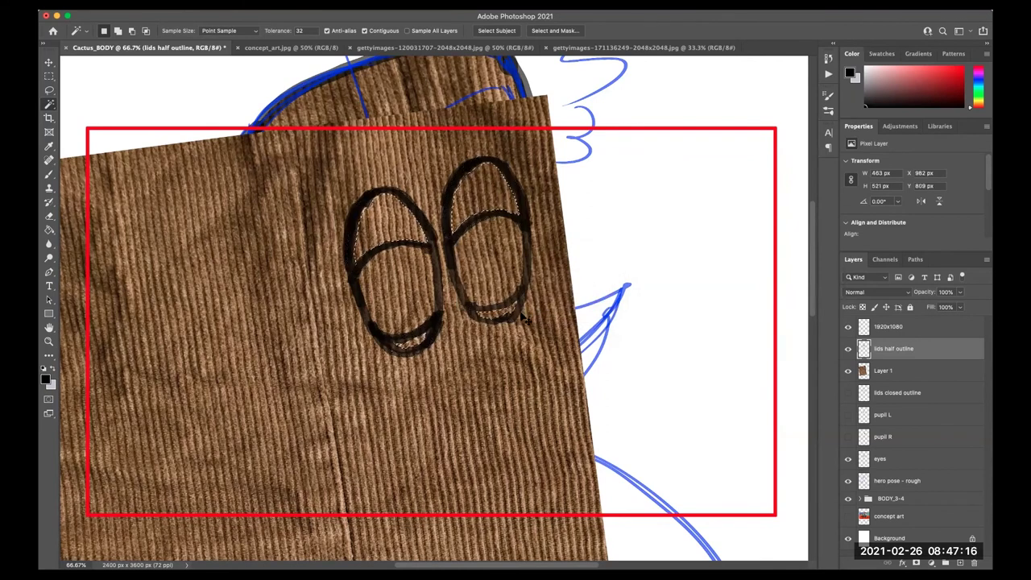
pyautogui.click(242, 4)
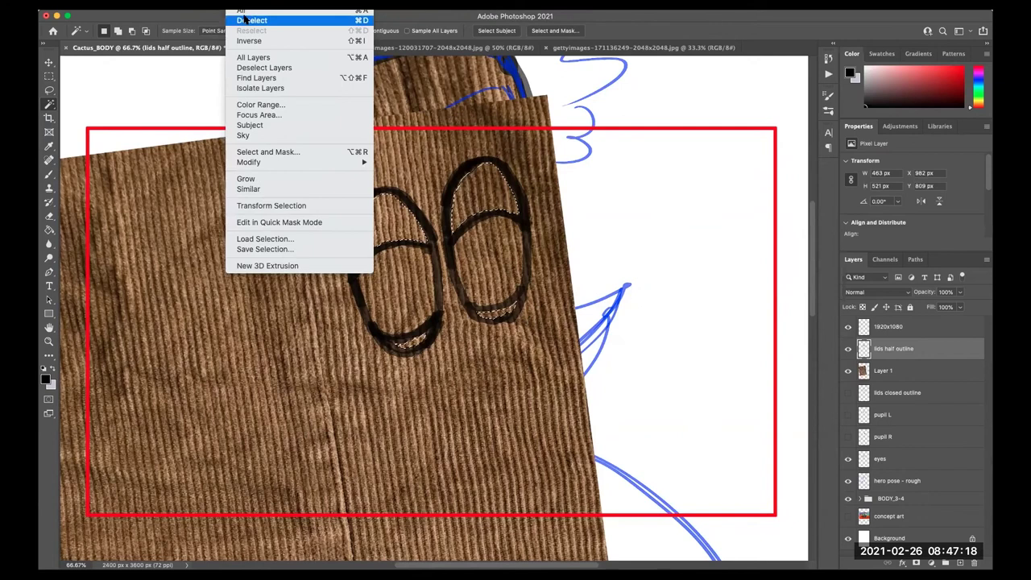
pyautogui.moveTo(250, 162)
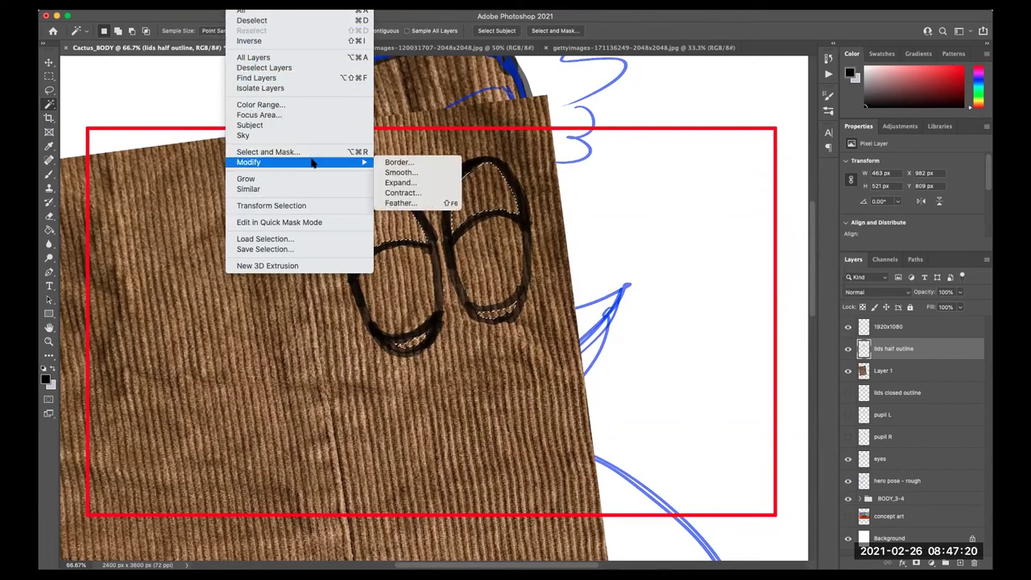
pyautogui.click(423, 184)
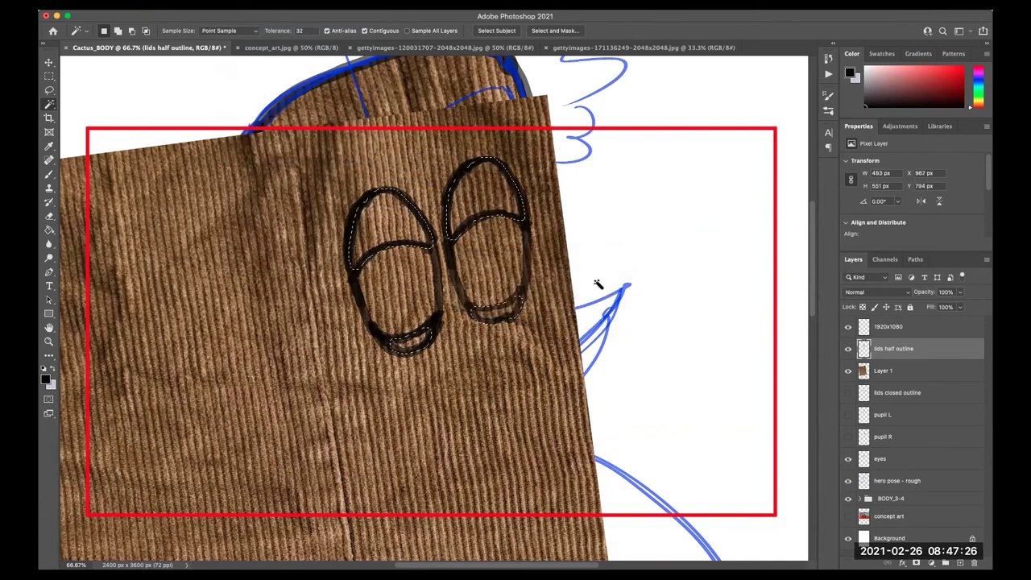
pyautogui.click(894, 371)
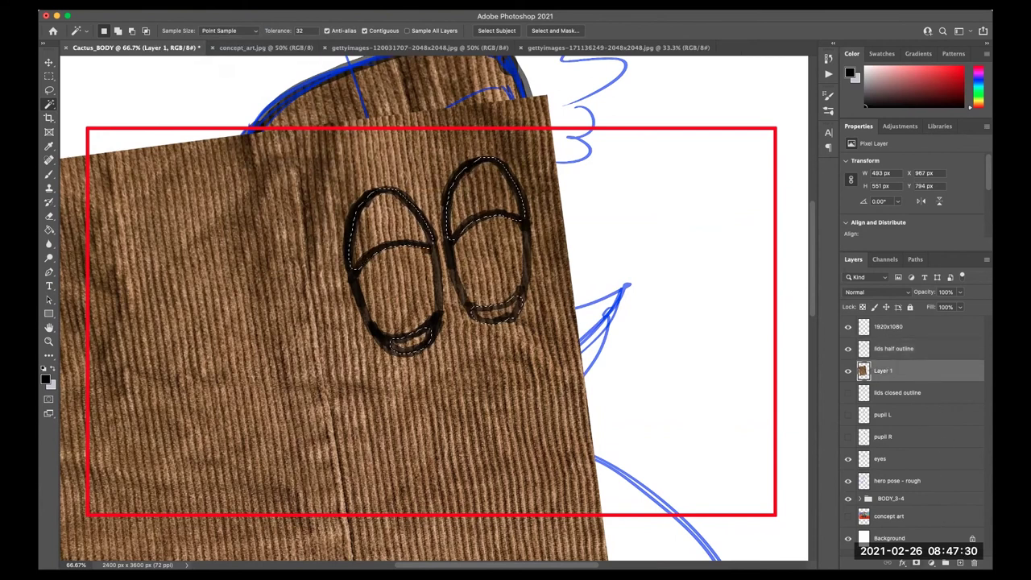
# - Add a layer mask to the corduroy texture layer (Layer 1)
pyautogui.click(916, 563)
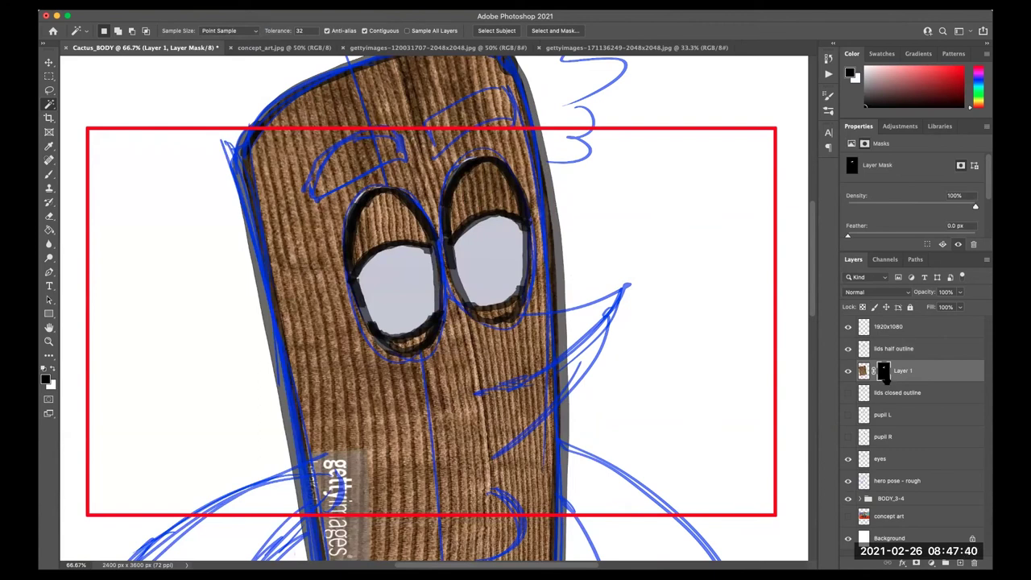
pyautogui.hotkey('ctrl', '0')
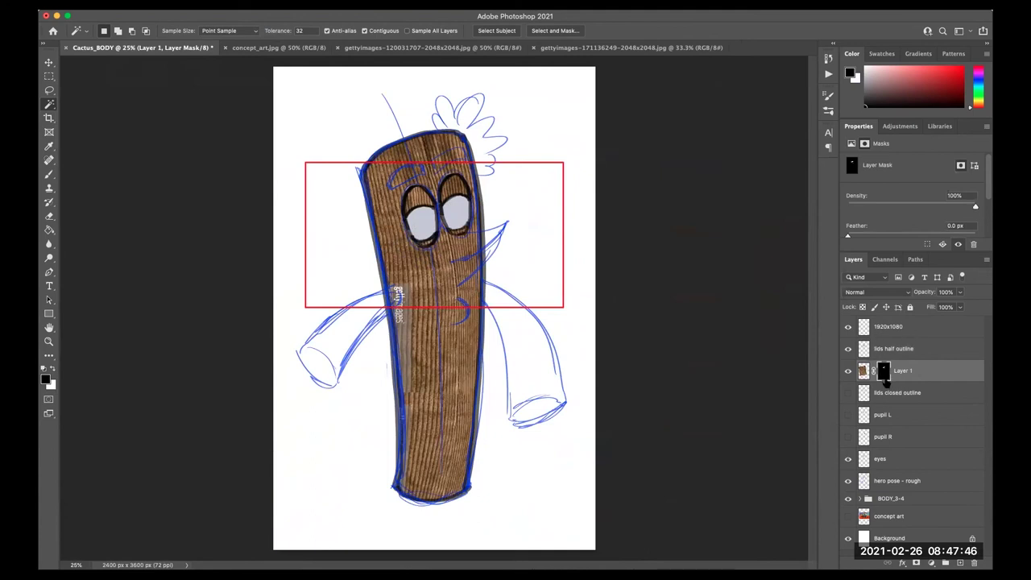
pyautogui.hotkey('ctrl', '+')
pyautogui.hotkey('ctrl', '+')
pyautogui.hotkey('ctrl', '+')
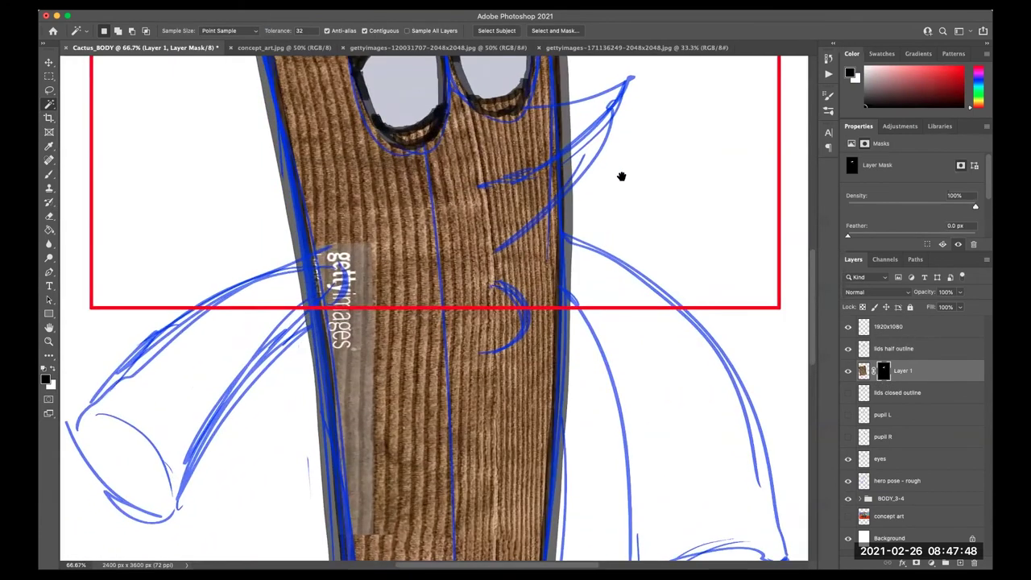
pyautogui.scroll(5, 621, 176)
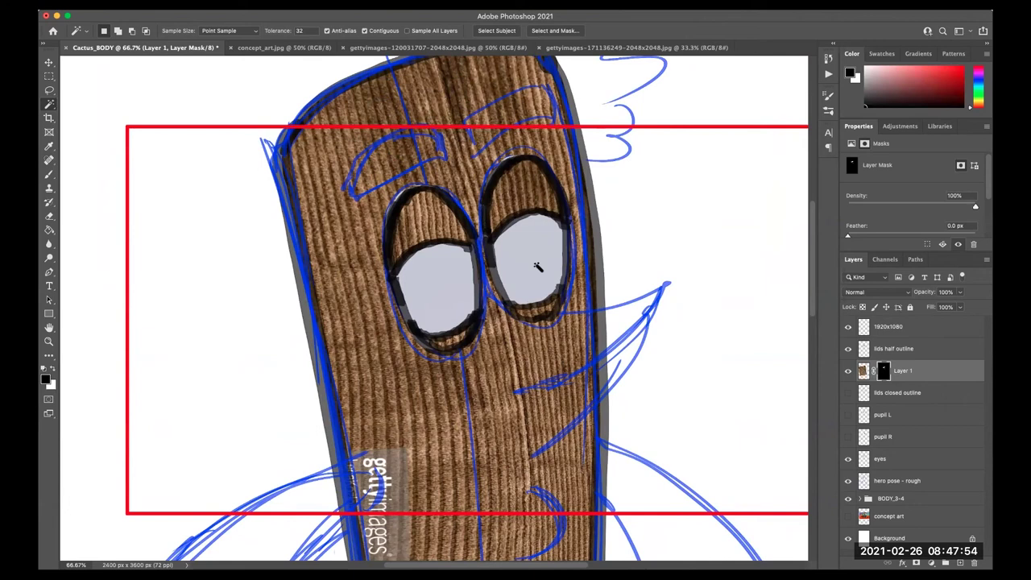
# - Test a brush stroke on the mask, undo it, and swap foreground and background colours
pyautogui.press('b')
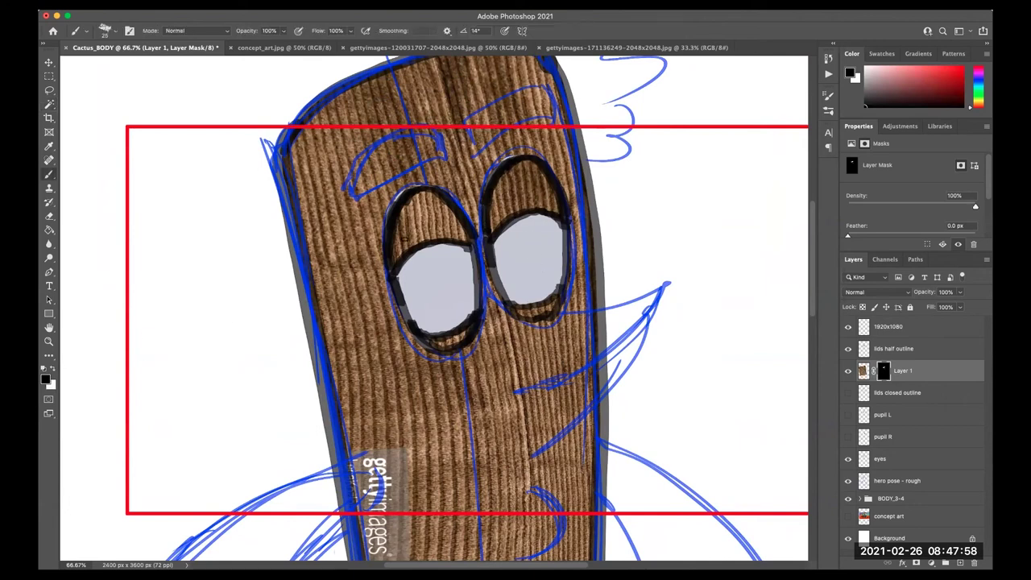
pyautogui.moveTo(518, 173)
pyautogui.mouseDown()
pyautogui.moveTo(520, 195)
pyautogui.moveTo(555, 219)
pyautogui.mouseUp()
pyautogui.hotkey('ctrl', 'z')
pyautogui.hotkey('ctrl', 'z')
pyautogui.click(53, 368)
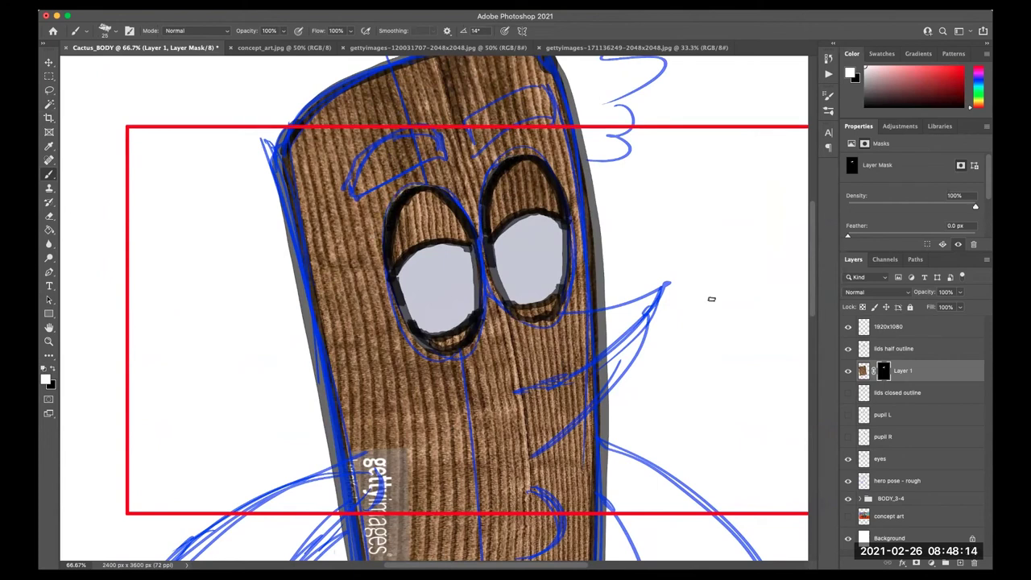
pyautogui.press('super+minus')
pyautogui.press('super+minus')
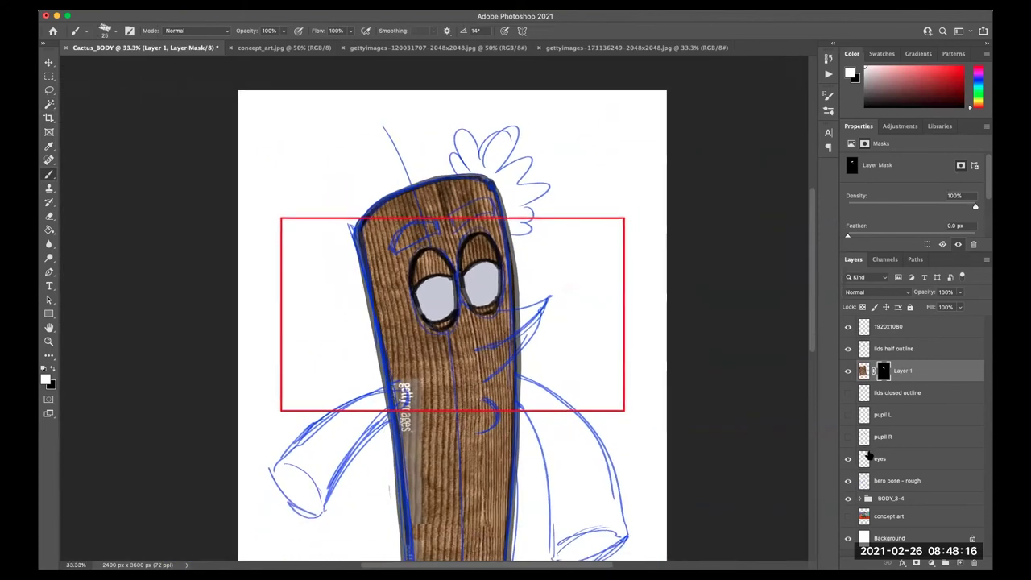
pyautogui.press('super+minus')
pyautogui.press('super+plus')
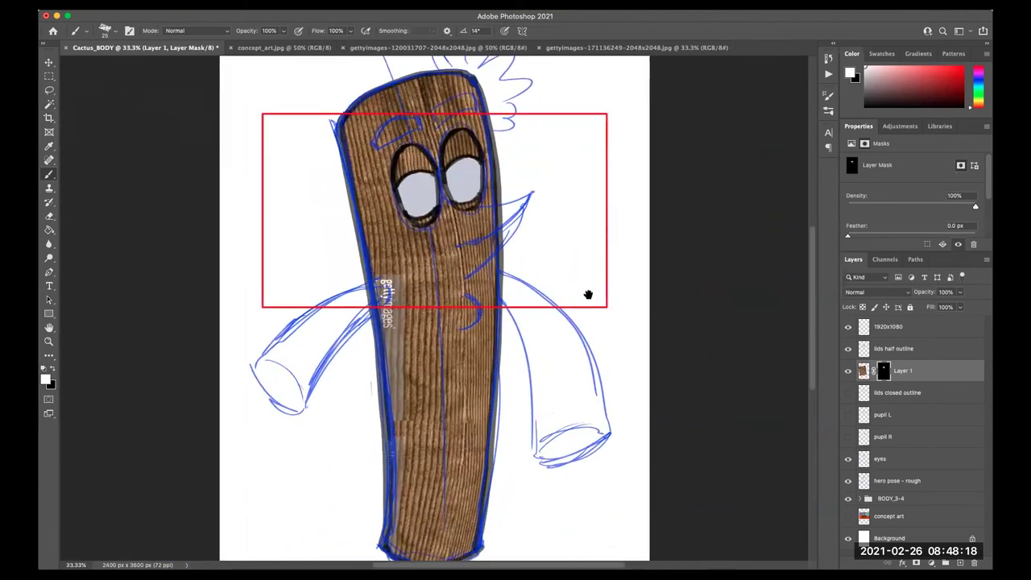
pyautogui.moveTo(588, 295); pyautogui.dragTo(610, 338)
pyautogui.click(908, 393)
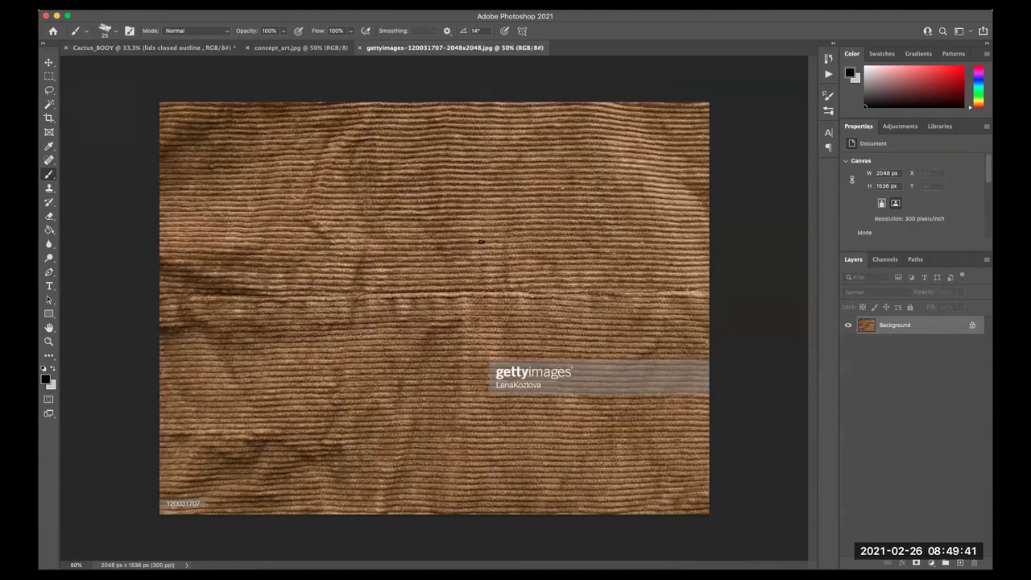
# - Bring the second corduroy texture in as Layer 2, below lids closed outline
pyautogui.press('v')
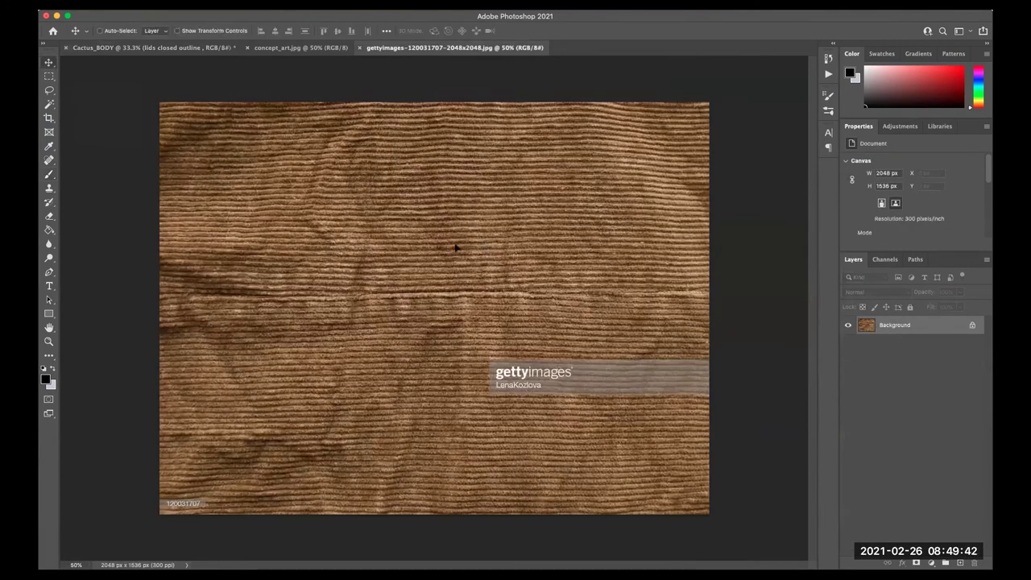
pyautogui.click(181, 47)
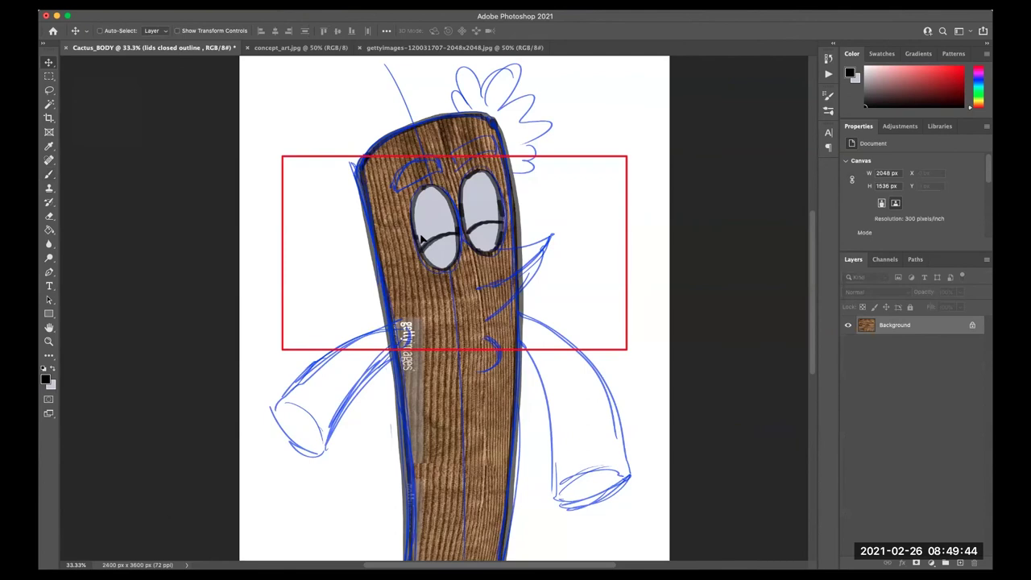
pyautogui.moveTo(420, 237); pyautogui.dragTo(432, 239)
pyautogui.press('b')
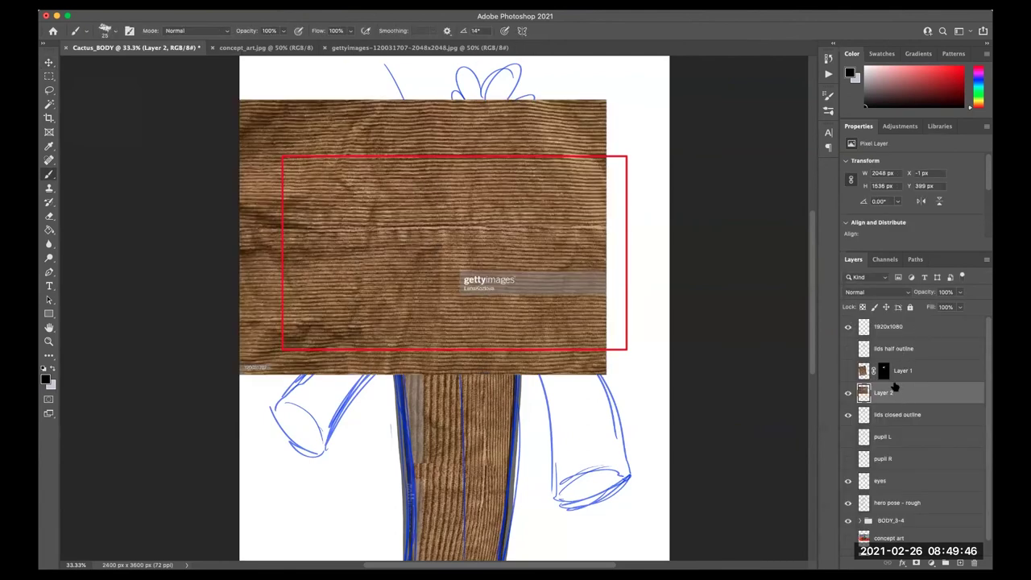
pyautogui.moveTo(894, 389); pyautogui.dragTo(886, 426)
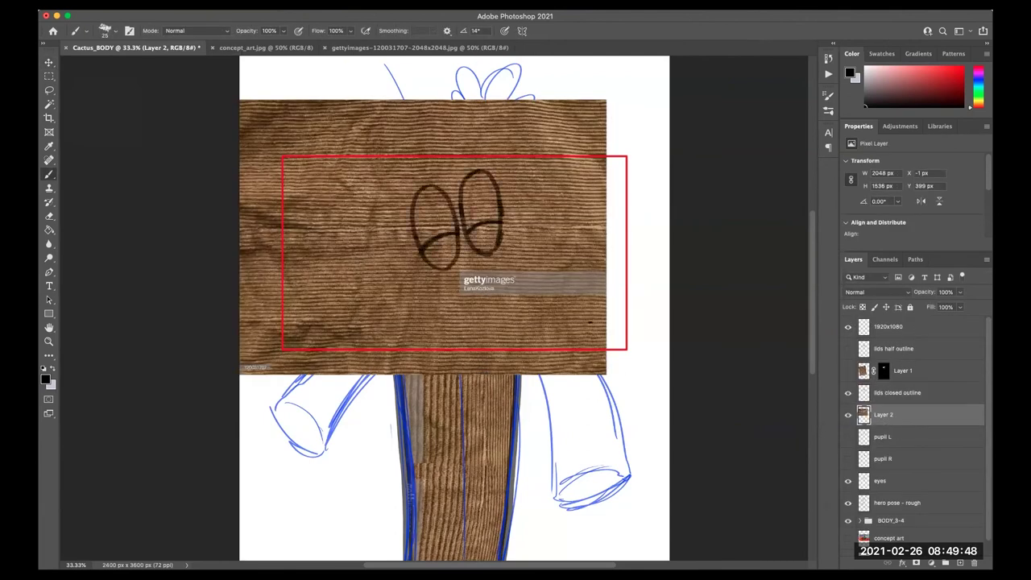
# - Rotate and scale Layer 2 upright over the character's body
pyautogui.click(50, 64)
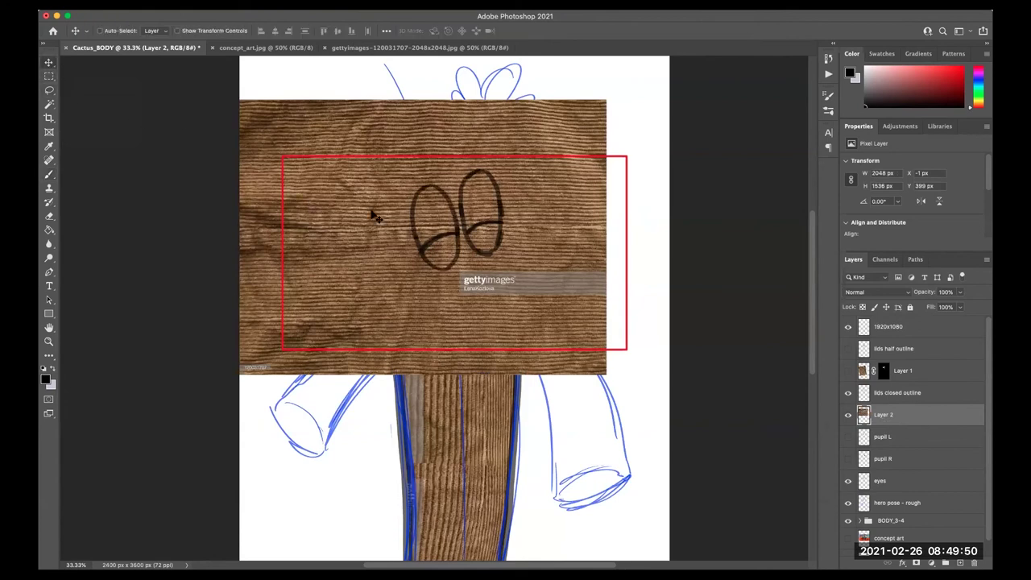
pyautogui.click(177, 30)
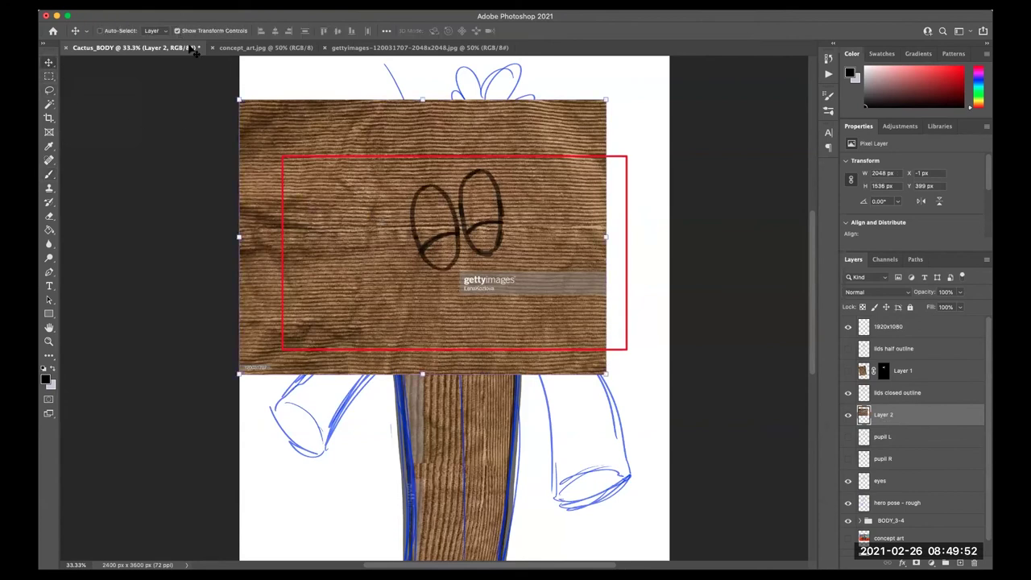
pyautogui.moveTo(614, 100)
pyautogui.mouseDown()
pyautogui.moveTo(553, 42)
pyautogui.moveTo(530, 314)
pyautogui.moveTo(495, 91)
pyautogui.moveTo(476, 191)
pyautogui.mouseUp()
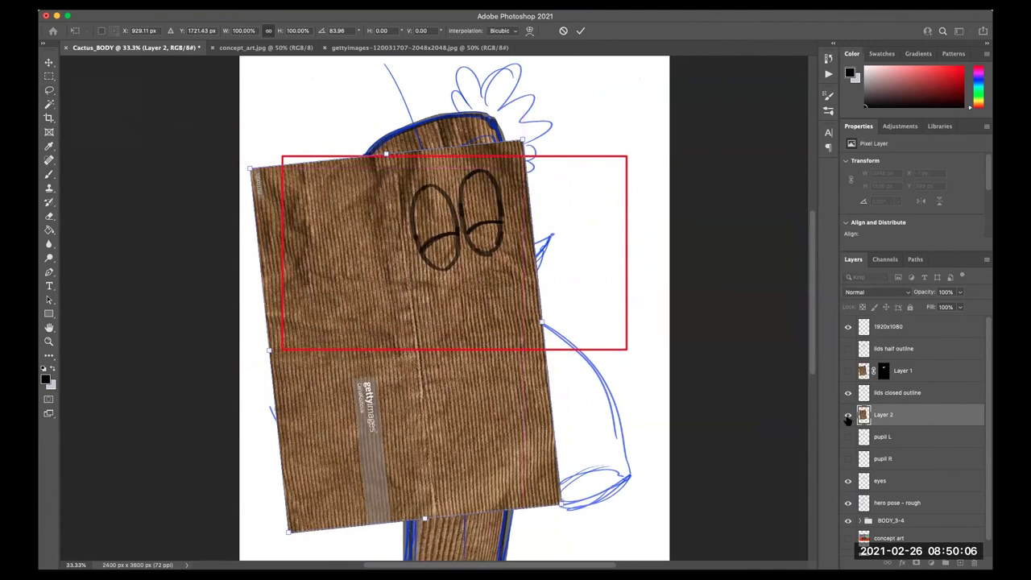
pyautogui.click(848, 415)
pyautogui.click(848, 415)
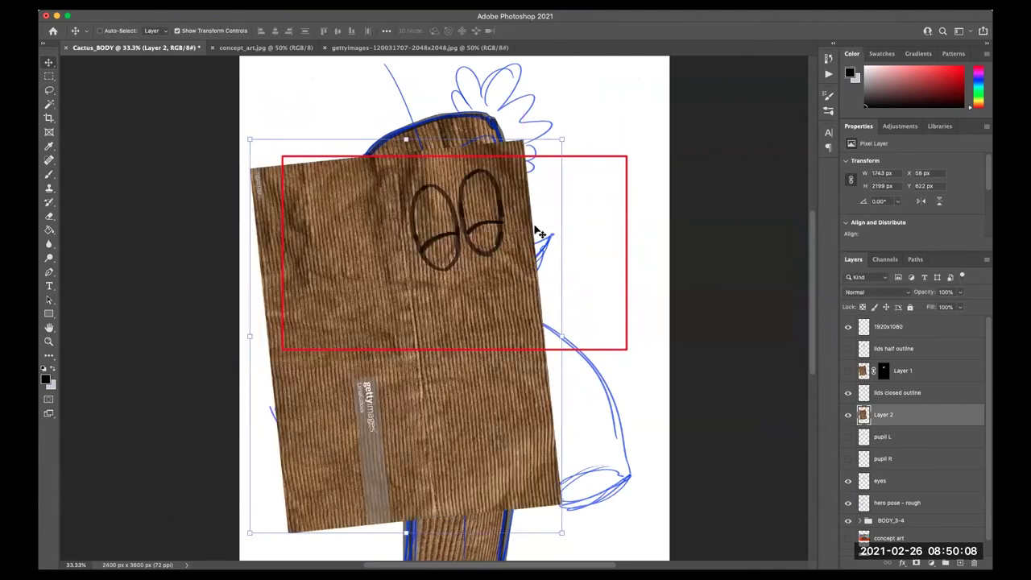
# - Magic Wand-select the eye interiors on the closed-lids outline layer
pyautogui.click(893, 393)
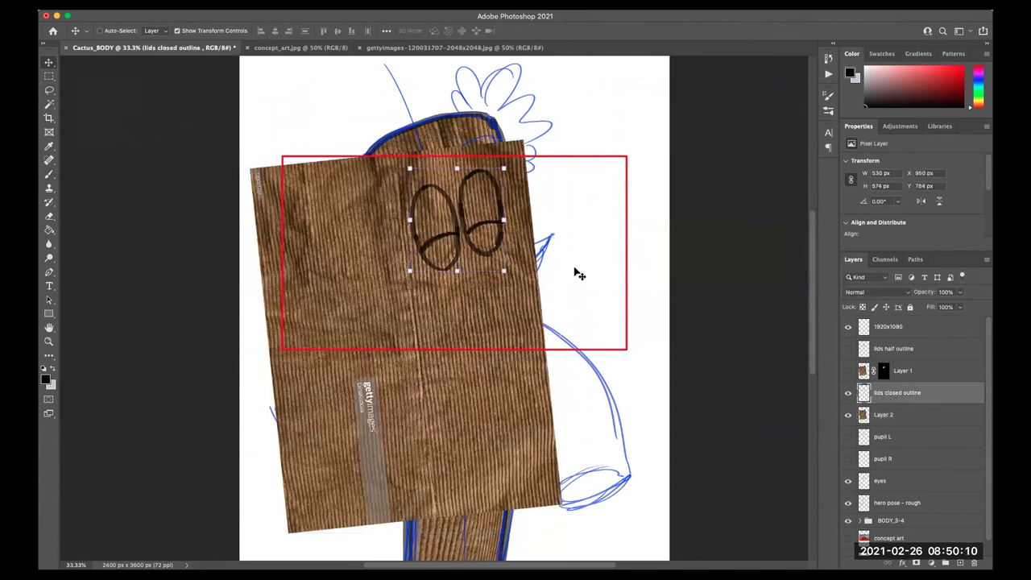
pyautogui.click(177, 31)
pyautogui.press('w')
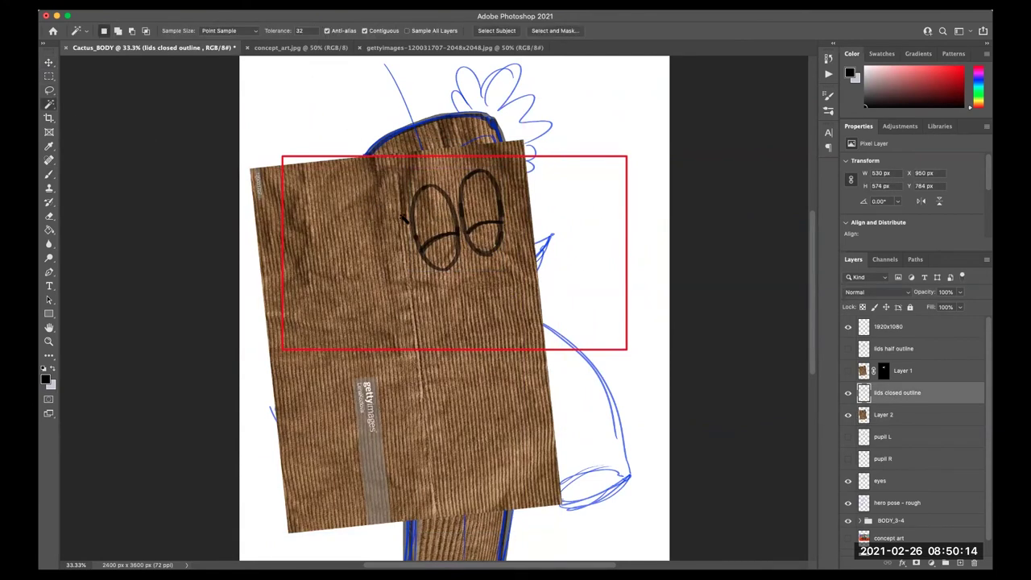
pyautogui.keyDown('shift'); pyautogui.click(486, 205); pyautogui.keyUp('shift')
# - Expand the eye selection by 15 pixels
pyautogui.hotkey('ctrl', '+')
pyautogui.hotkey('ctrl', '+')
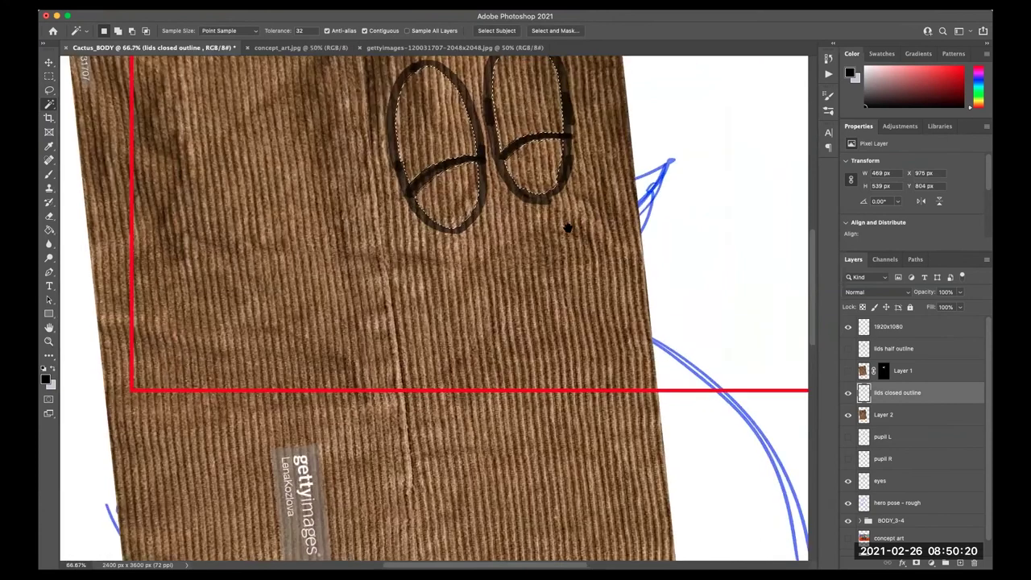
pyautogui.scroll(2, 568, 228)
pyautogui.click(237, 14)
pyautogui.moveTo(299, 162)
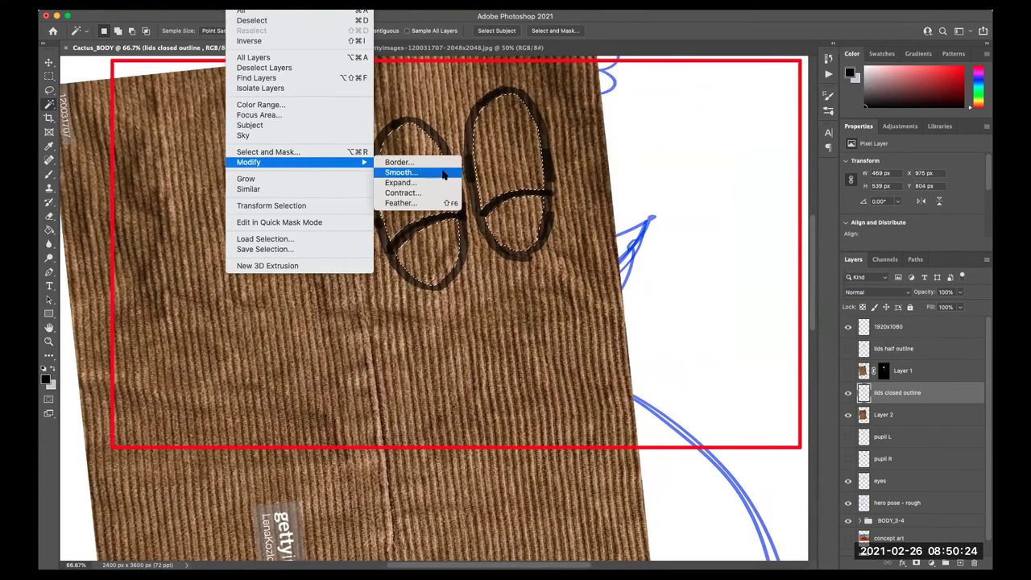
pyautogui.click(440, 183)
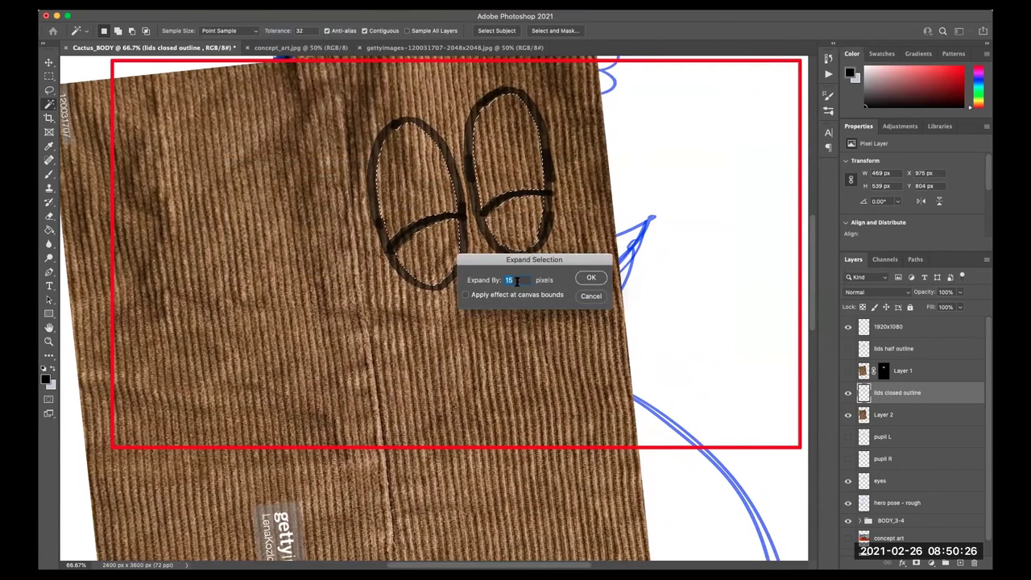
pyautogui.click(589, 278)
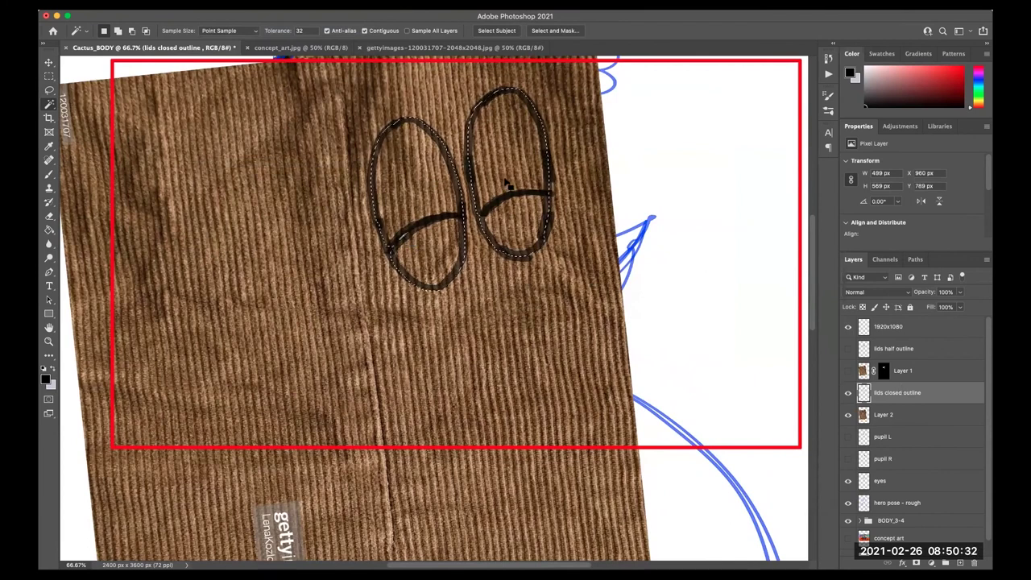
# - Apply the eye selection as a mask on Layer 2, then zoom out to the whole document
pyautogui.click(890, 415)
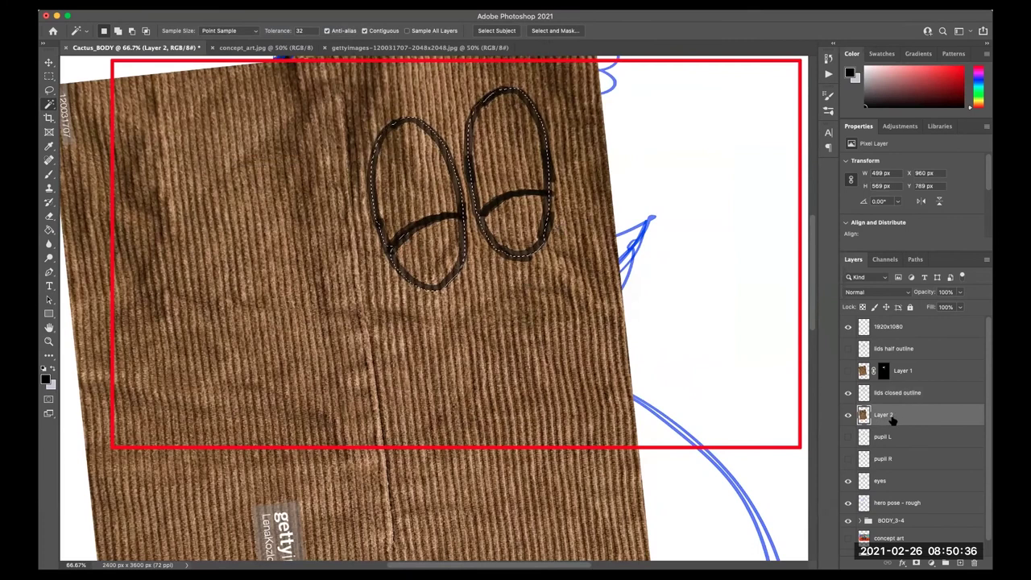
pyautogui.click(894, 396)
pyautogui.click(892, 416)
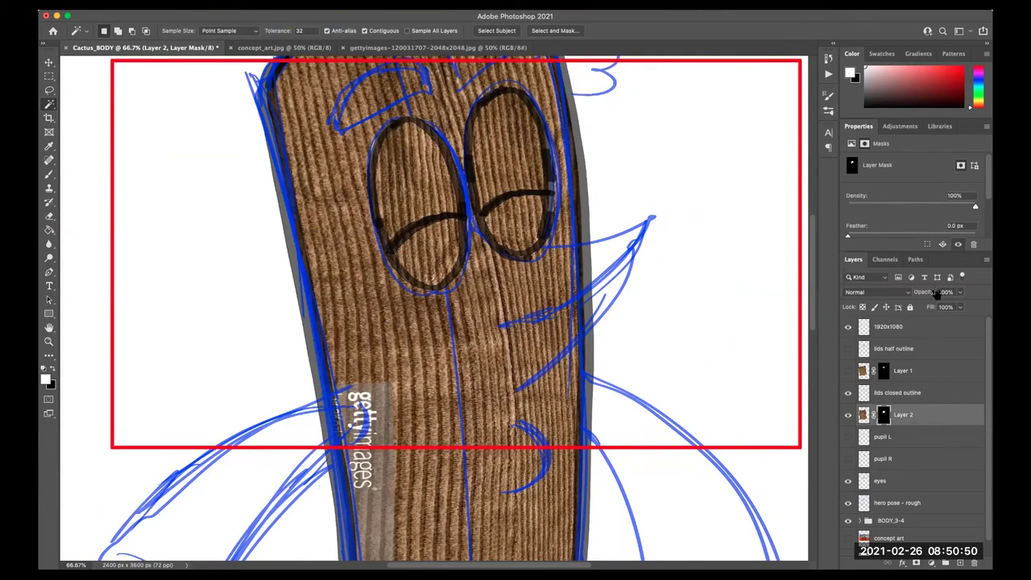
pyautogui.click(907, 399)
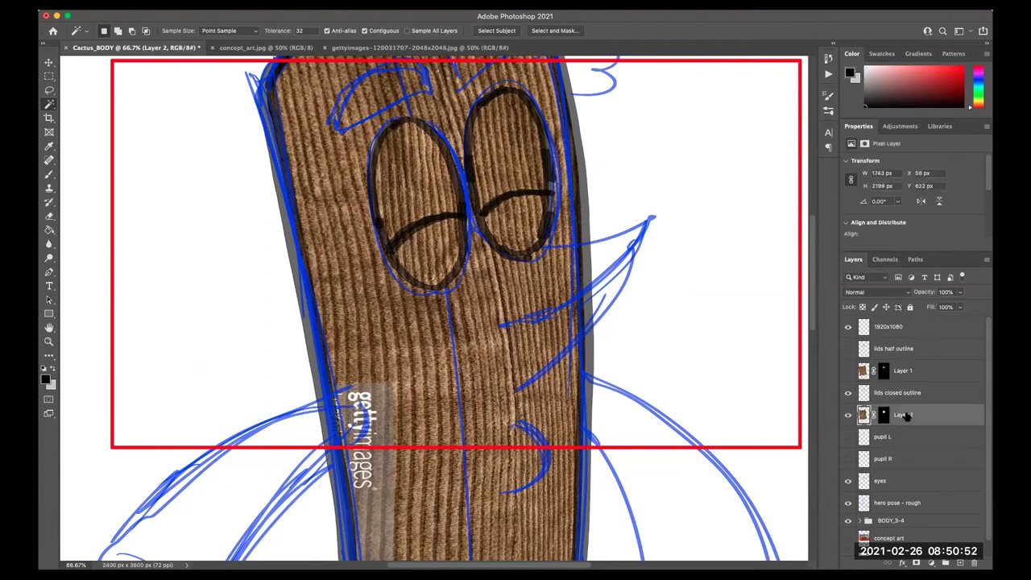
pyautogui.hotkey('ctrl', '-')
pyautogui.hotkey('ctrl', '-')
pyautogui.hotkey('ctrl', '-')
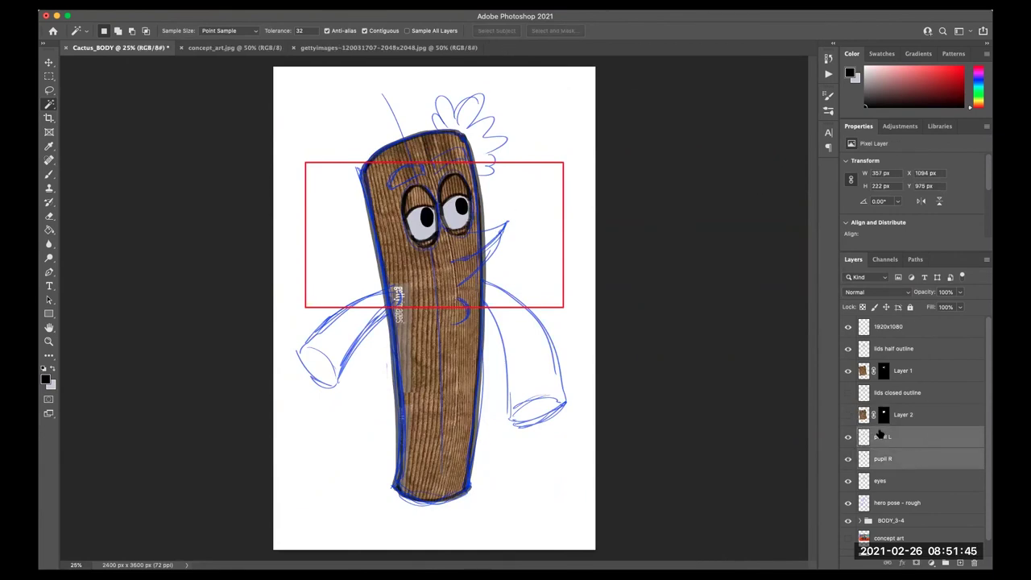
# - Nudge both pupils inside the eyes and save as Cactus_BODY_layers.psd in Sc004
pyautogui.click(49, 62)
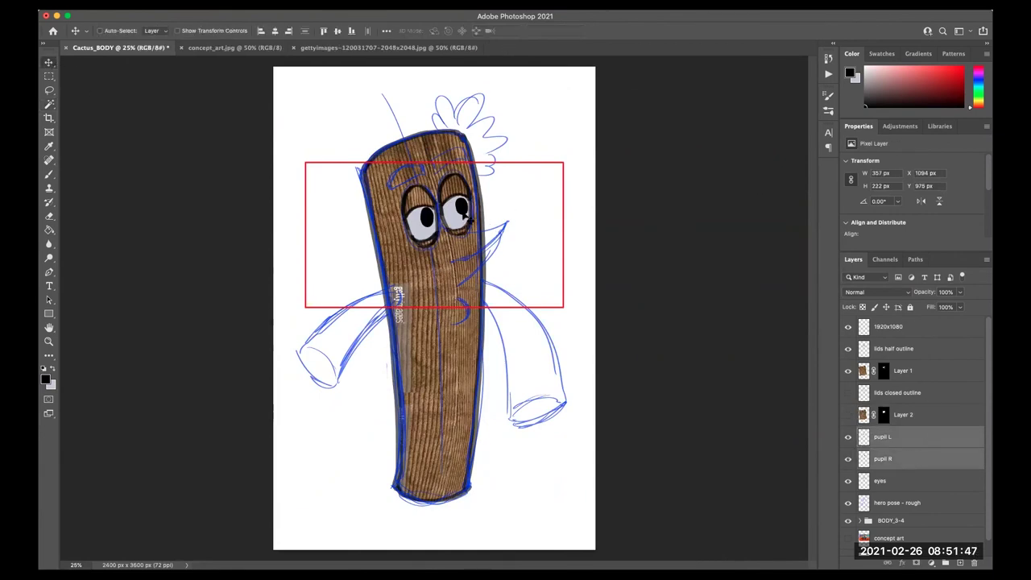
pyautogui.moveTo(466, 211)
pyautogui.mouseDown()
pyautogui.moveTo(475, 178)
pyautogui.moveTo(466, 183)
pyautogui.moveTo(475, 195)
pyautogui.mouseUp()
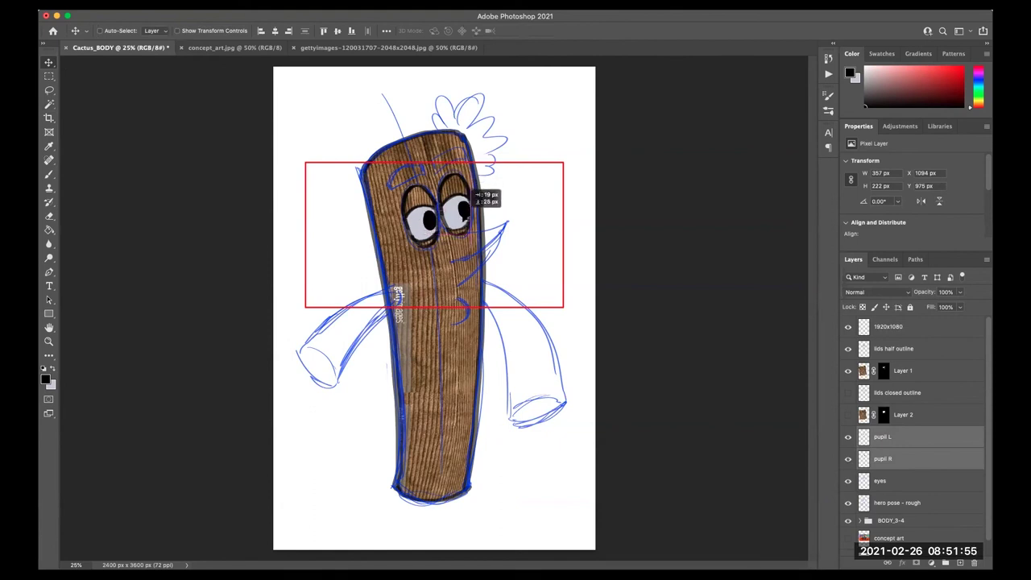
pyautogui.press('super+shift+s')
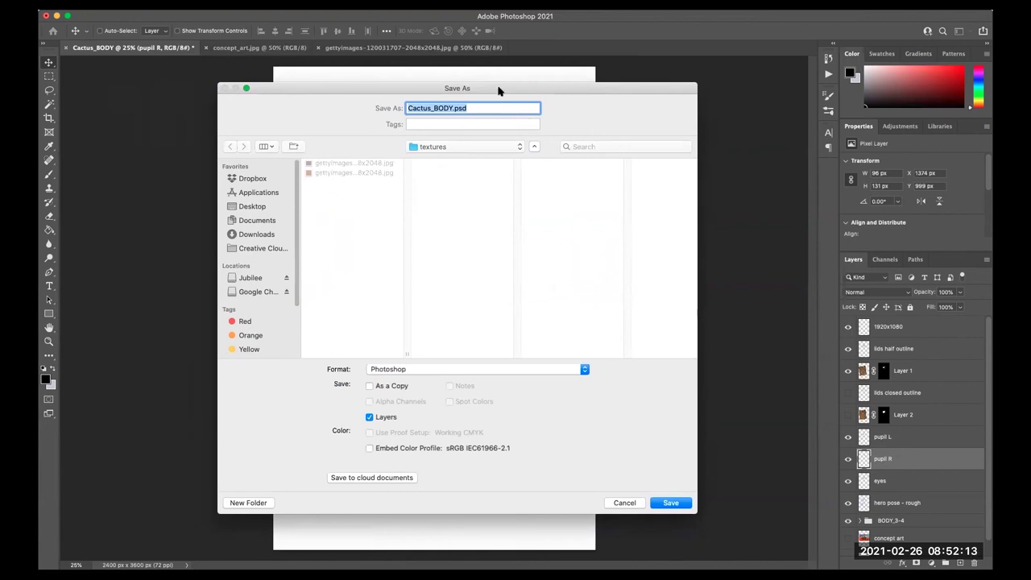
pyautogui.click(531, 147)
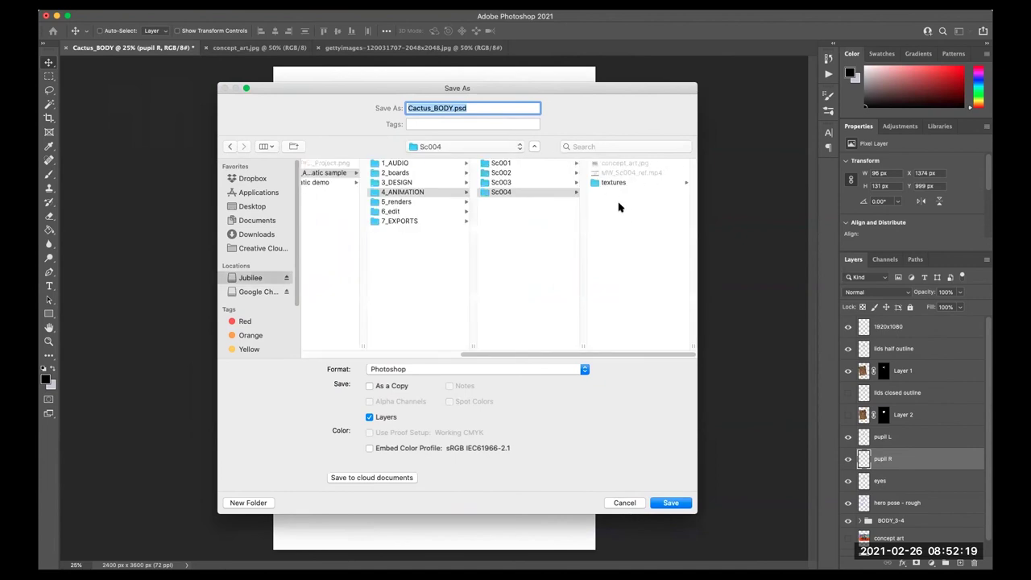
pyautogui.click(581, 177)
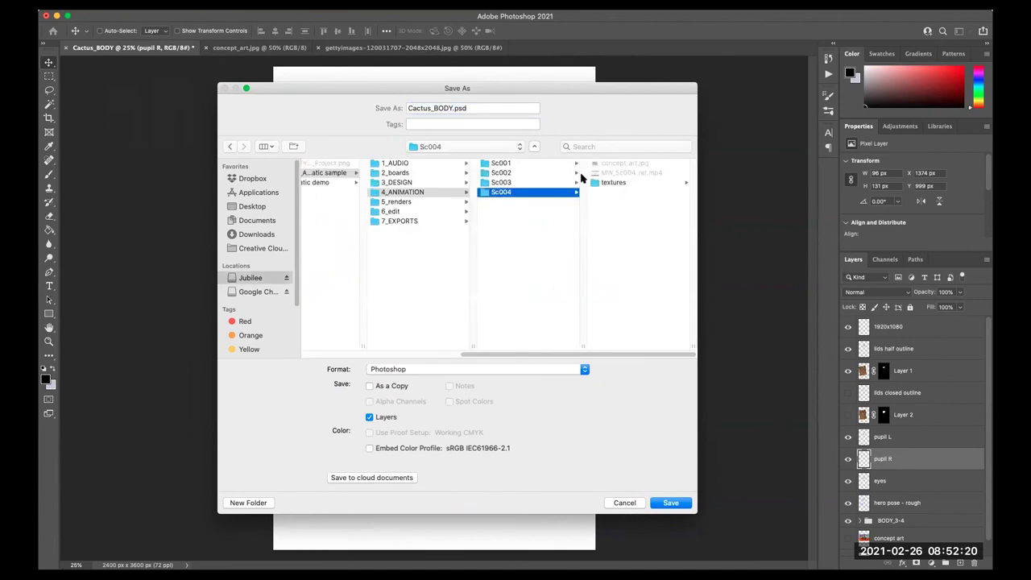
pyautogui.click(452, 108)
pyautogui.write('_lay')
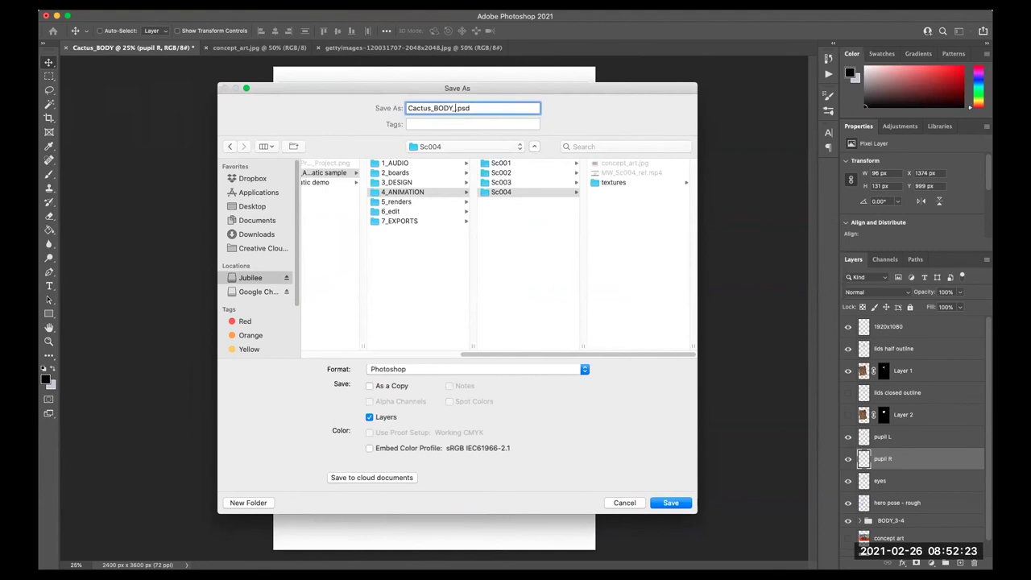
pyautogui.write('ers')
pyautogui.click(626, 232)
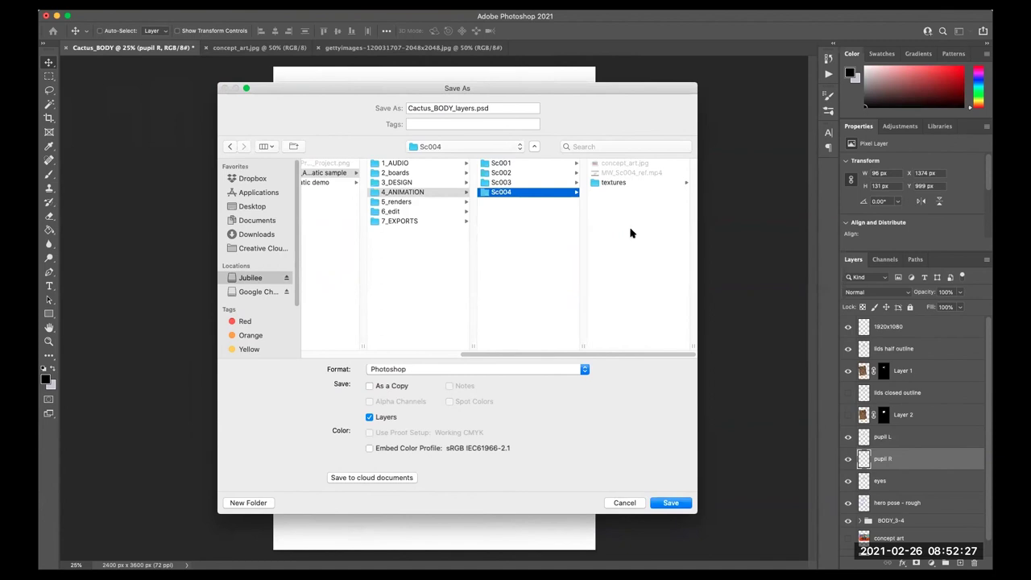
pyautogui.click(671, 503)
pyautogui.click(630, 246)
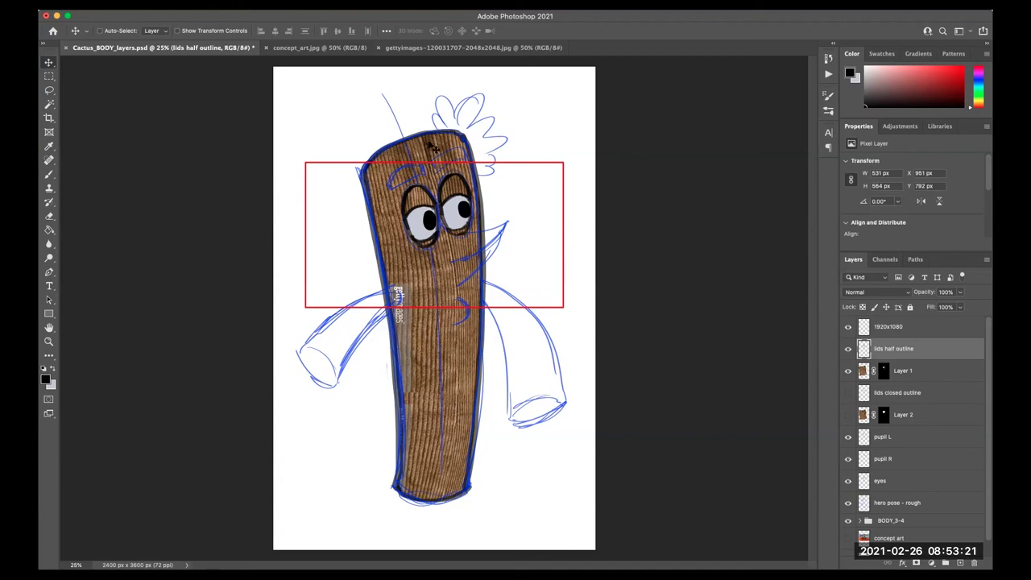
# - Save a copy named Cactus_BODY_merged.psd in Sc004, accepting the PSD format options
pyautogui.click(109, 5)
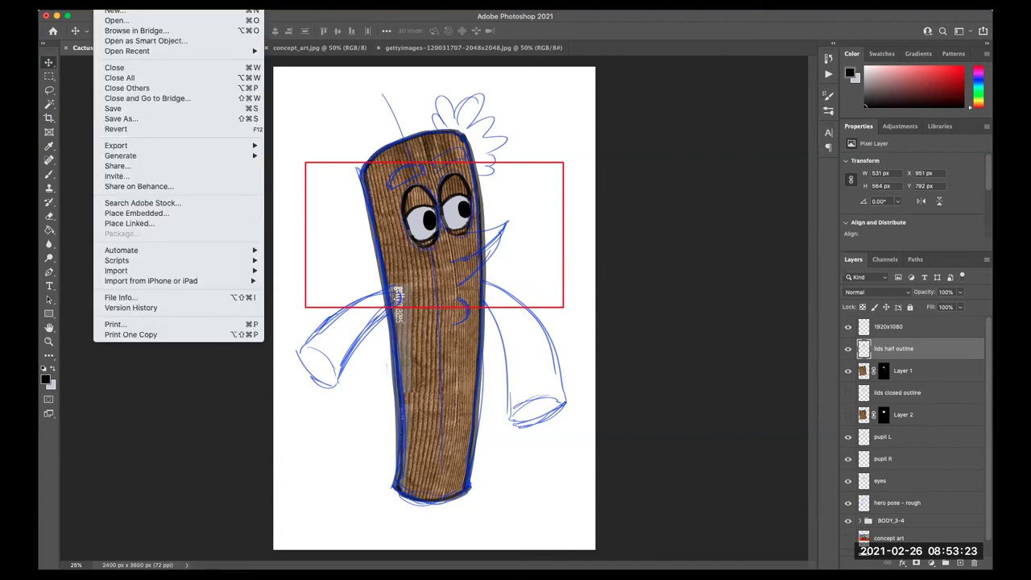
pyautogui.click(178, 120)
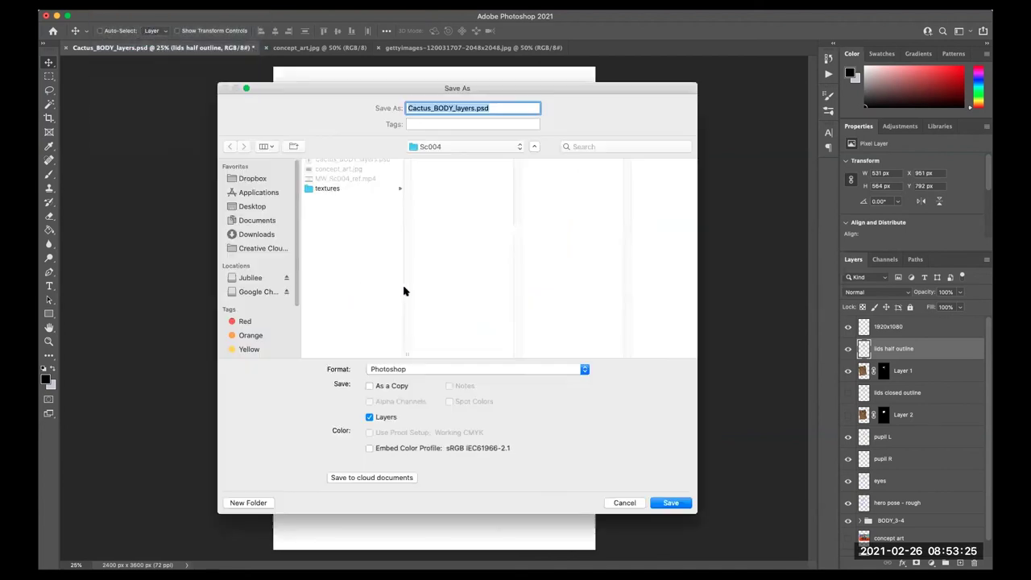
pyautogui.click(473, 108)
pyautogui.press('BackSpace')
pyautogui.press('BackSpace')
pyautogui.write('rged')
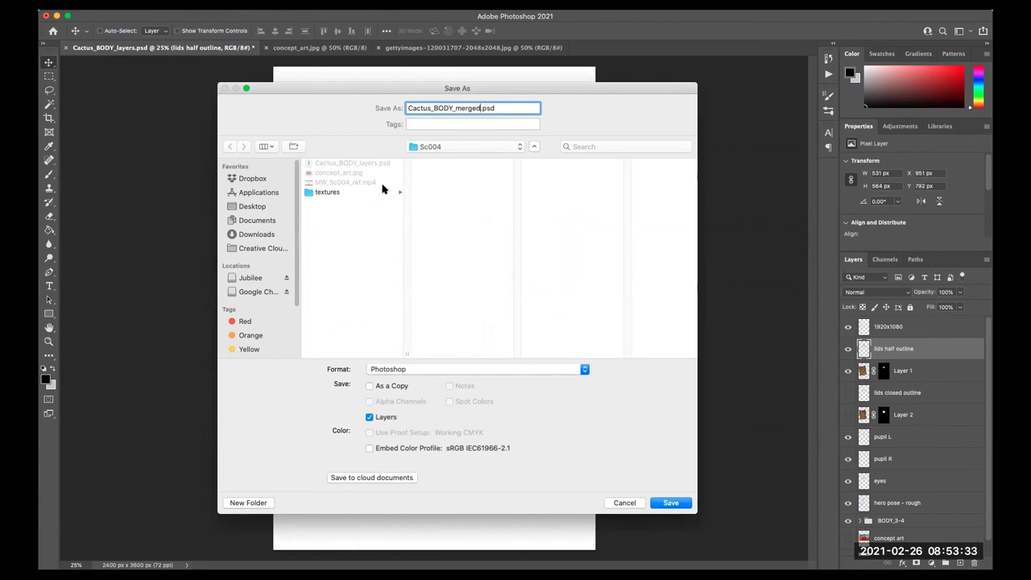
pyautogui.click(359, 227)
pyautogui.click(673, 504)
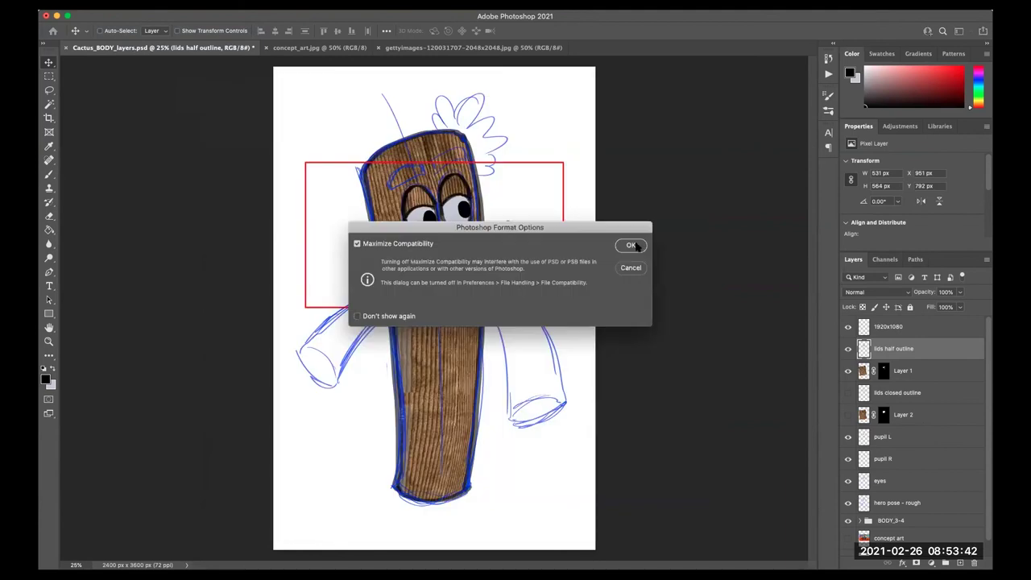
pyautogui.click(631, 246)
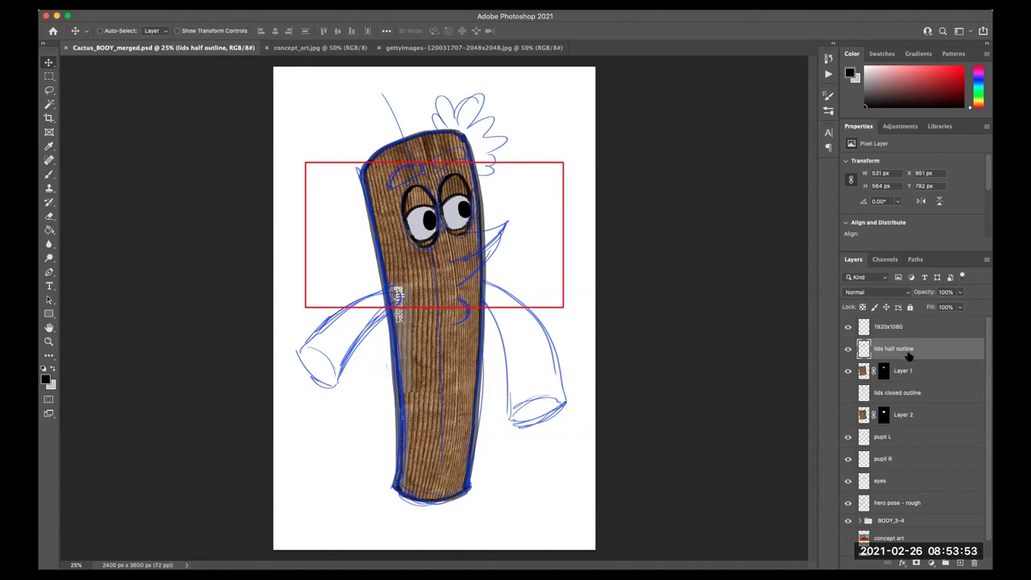
# - Merge Layer 1 into the lids half outline layer
pyautogui.click(849, 349)
pyautogui.click(849, 349)
pyautogui.keyDown('shift'); pyautogui.click(926, 373); pyautogui.keyUp('shift')
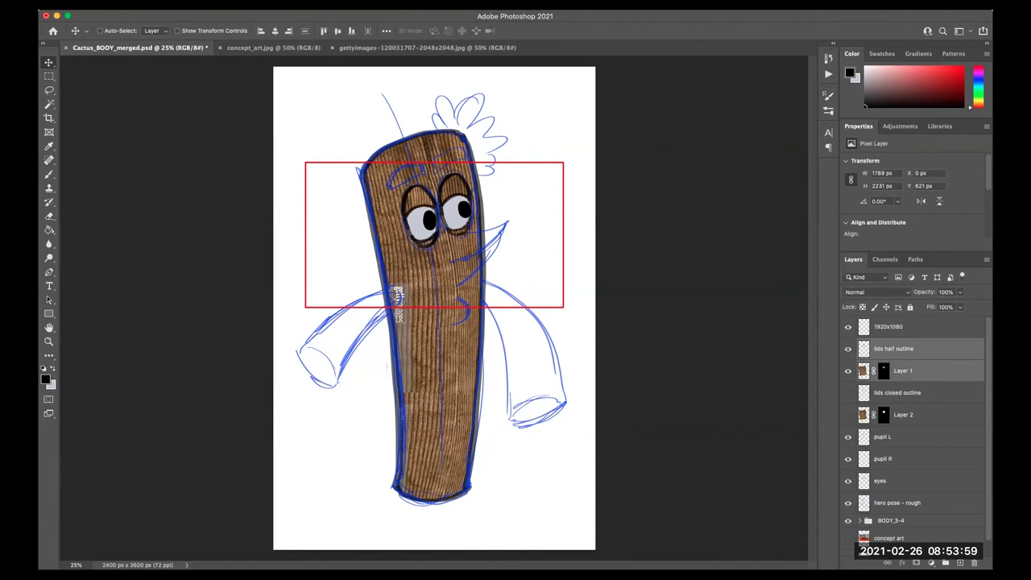
pyautogui.click(149, 4)
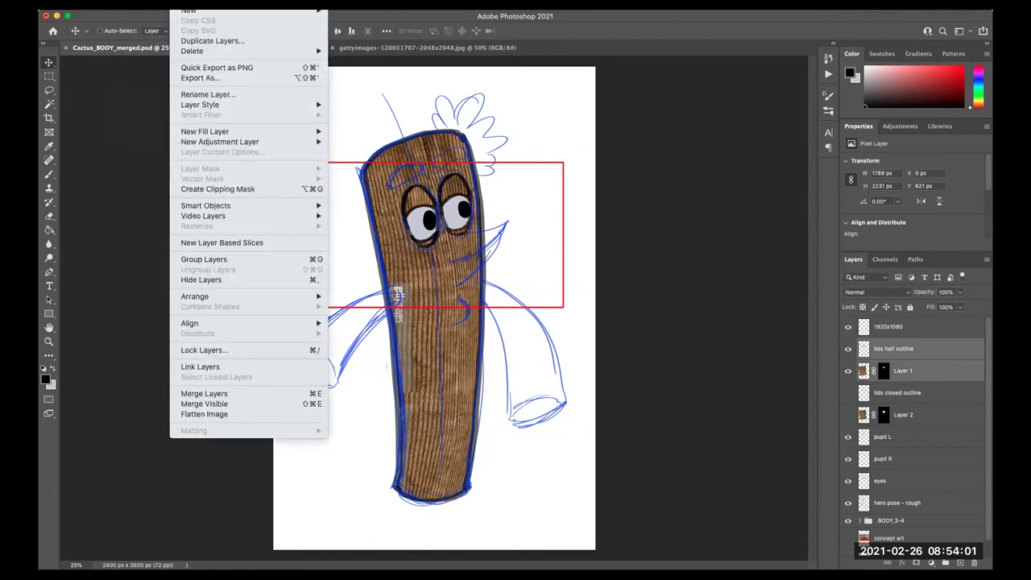
pyautogui.click(270, 393)
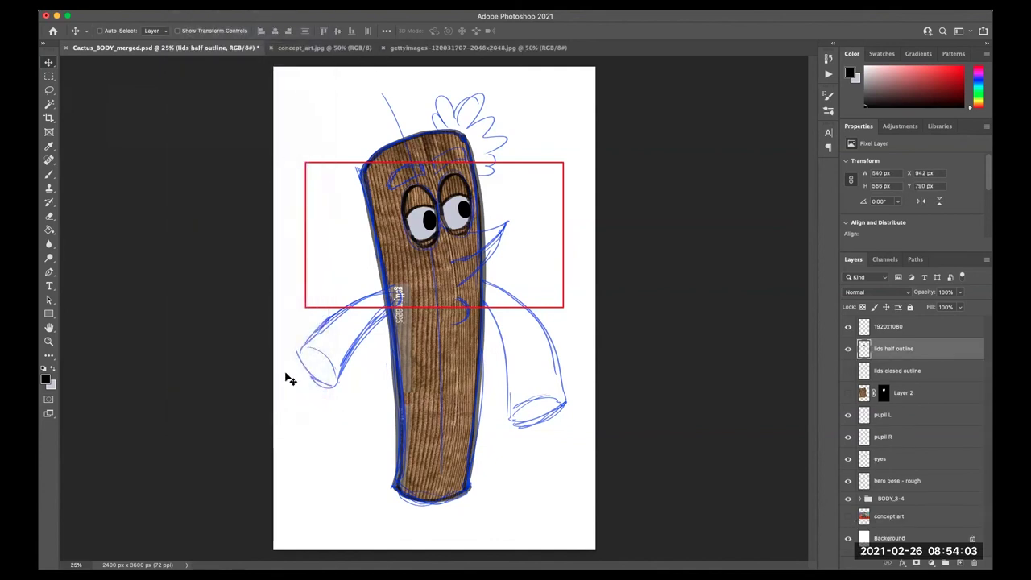
pyautogui.click(849, 349)
pyautogui.click(848, 349)
# - Merge Layer 2 into the lids closed outline layer
pyautogui.click(918, 376)
pyautogui.click(848, 349)
pyautogui.click(848, 371)
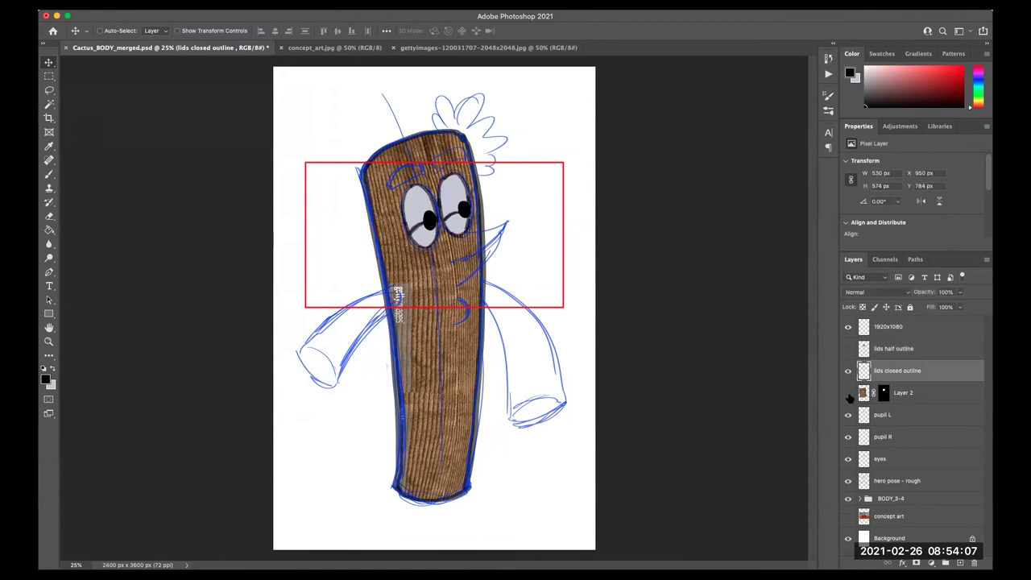
pyautogui.keyDown('shift'); pyautogui.click(922, 393); pyautogui.keyUp('shift')
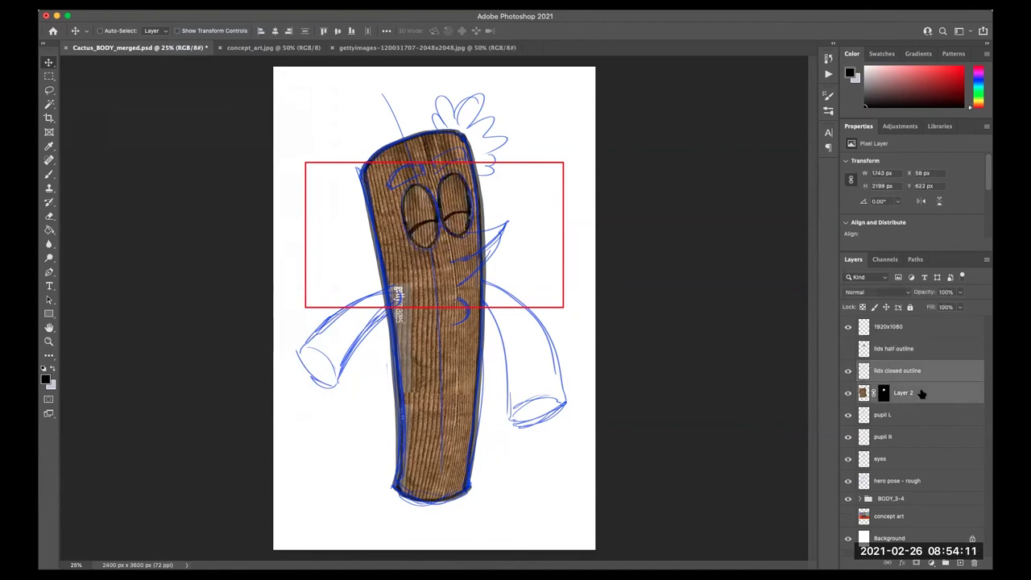
pyautogui.click(201, 17)
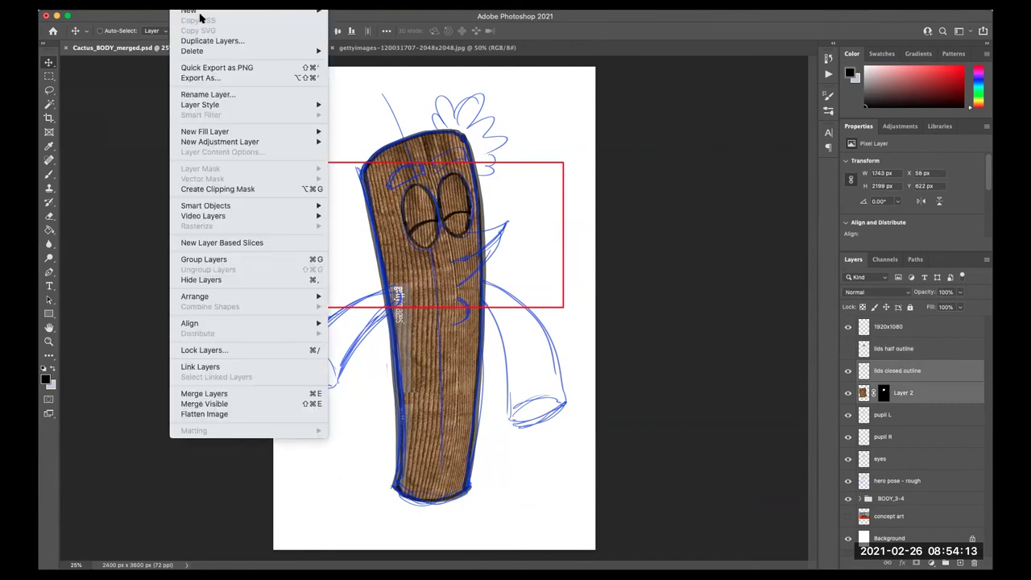
pyautogui.click(277, 395)
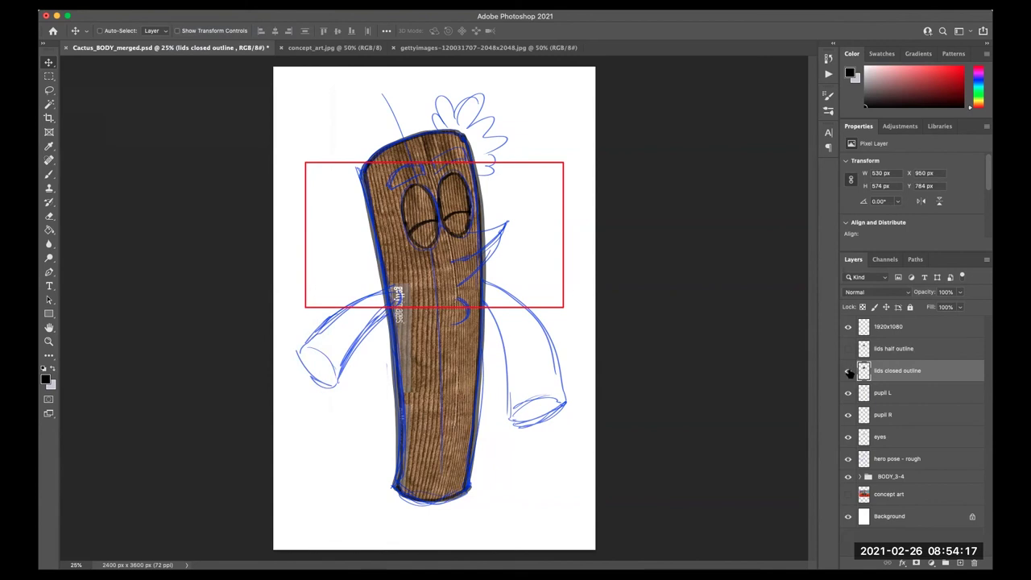
# - Compare lid visibility, leaving the half lids showing and the closed lids hidden
pyautogui.click(847, 371)
pyautogui.click(848, 349)
pyautogui.click(848, 349)
pyautogui.click(848, 371)
pyautogui.click(847, 370)
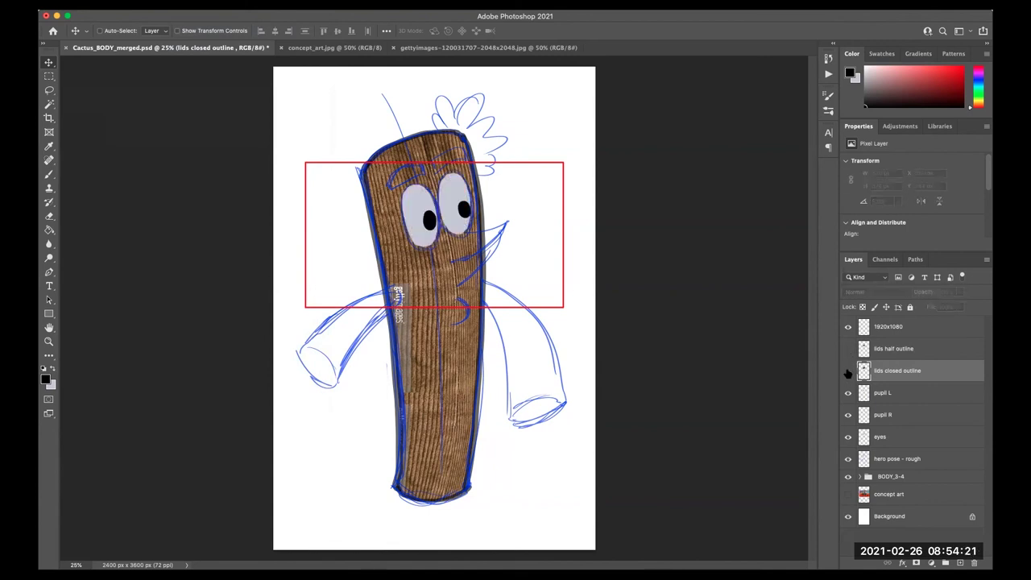
pyautogui.click(847, 351)
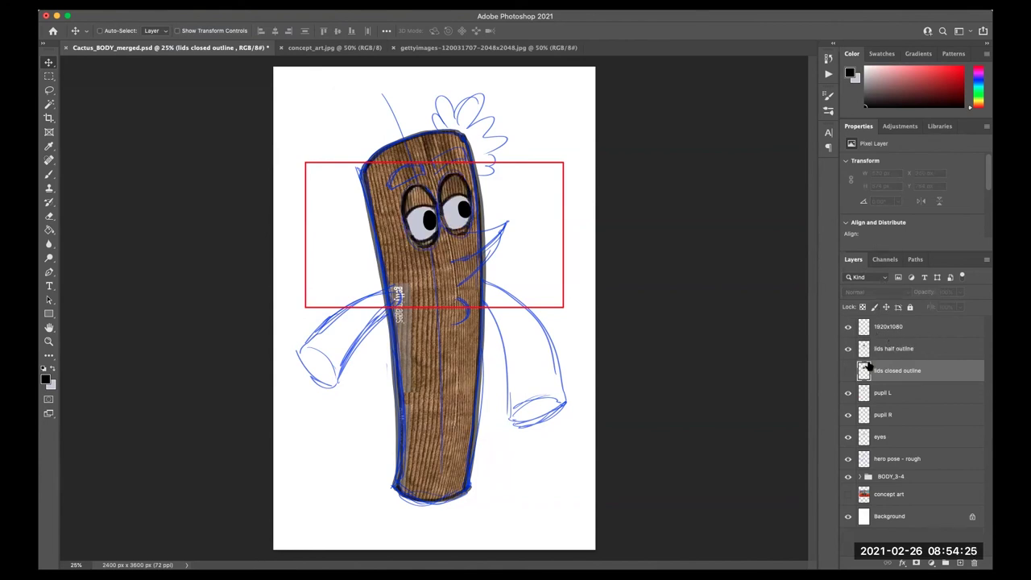
pyautogui.click(847, 372)
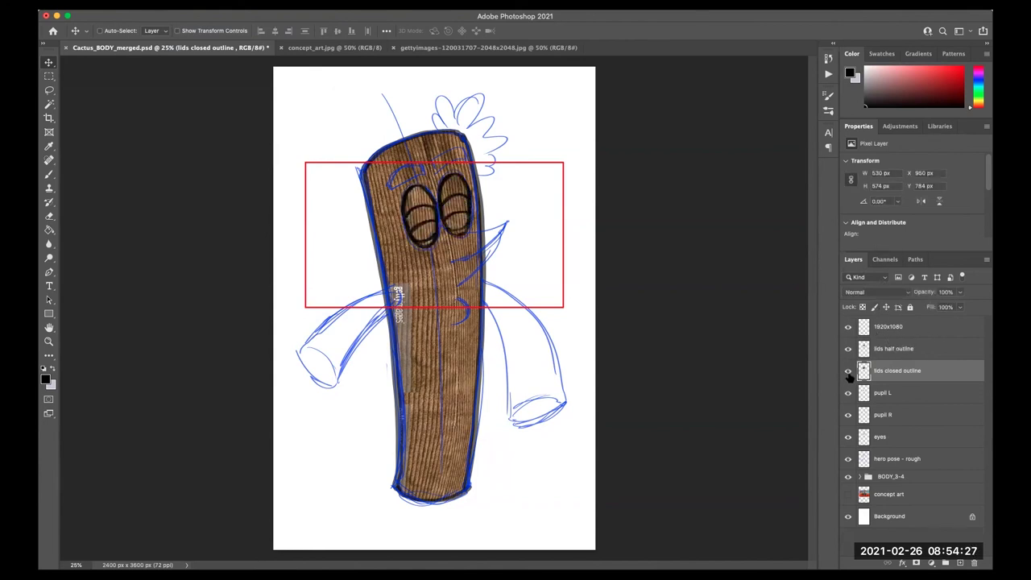
pyautogui.click(848, 374)
pyautogui.click(848, 374)
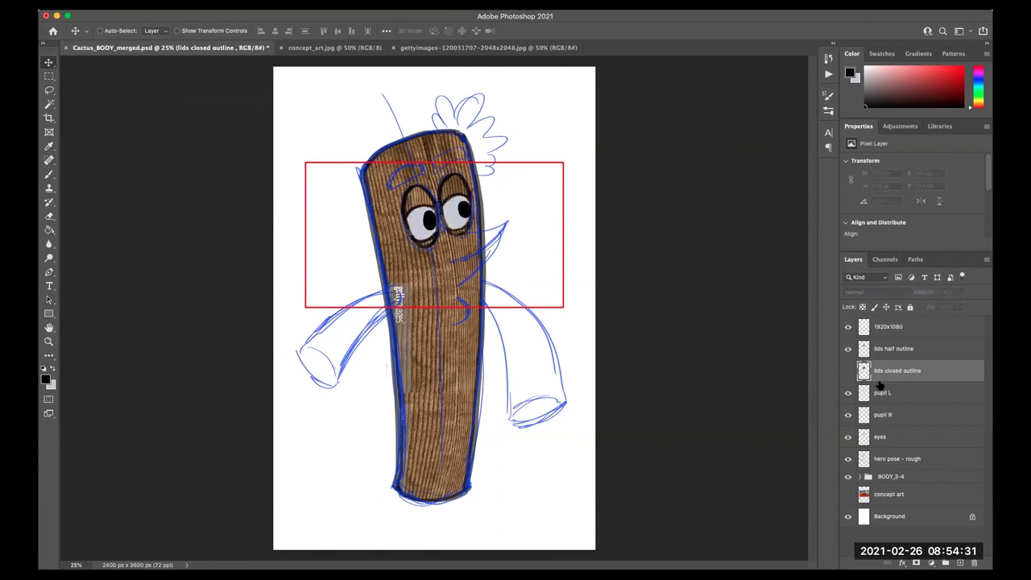
pyautogui.click(848, 393)
pyautogui.click(848, 394)
pyautogui.click(914, 440)
# - Merge the body texture into body_outline within BODY_3-4 and delete the fill layer
pyautogui.click(915, 460)
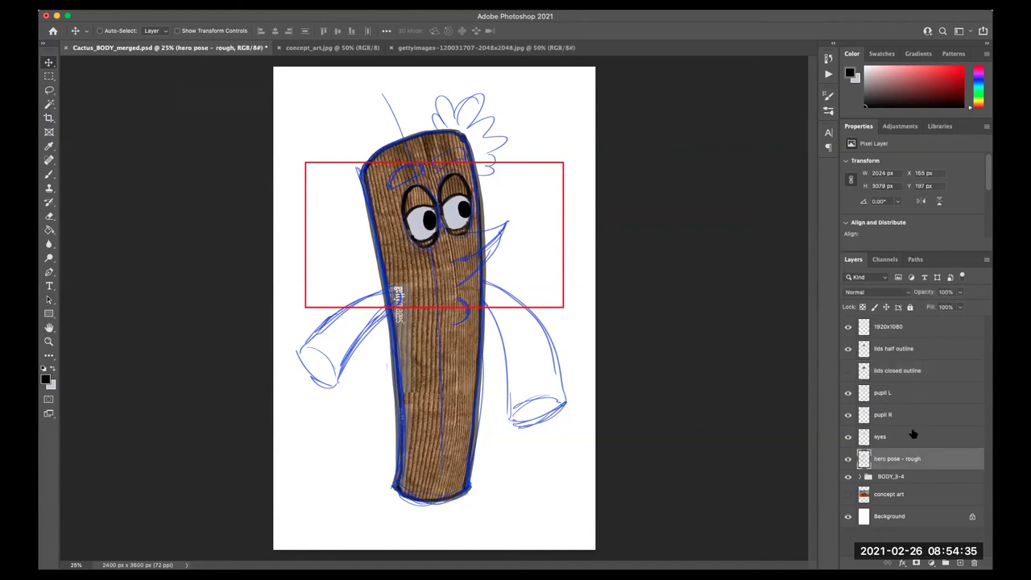
pyautogui.click(859, 477)
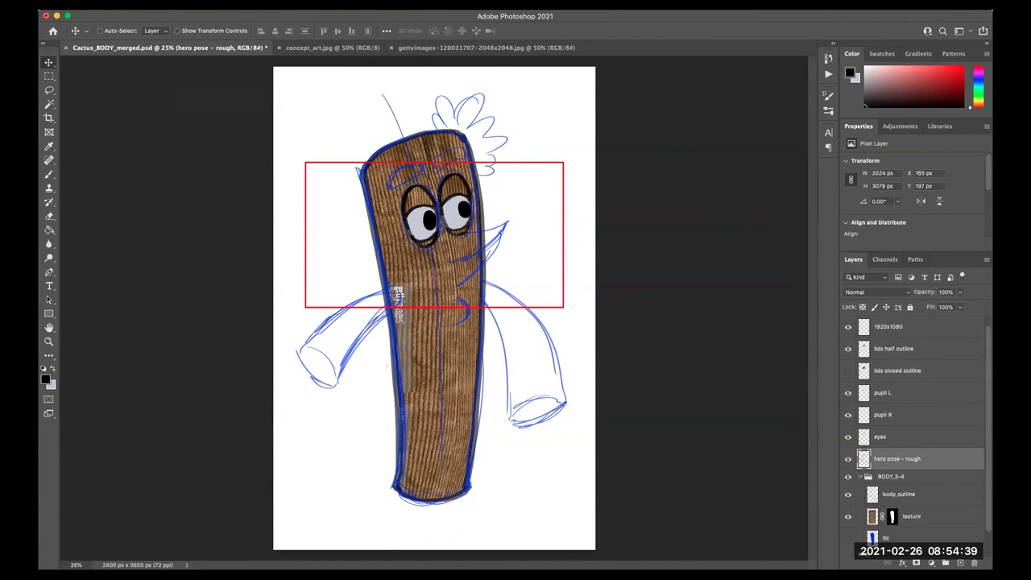
pyautogui.scroll(-2, 915, 435)
pyautogui.click(918, 463)
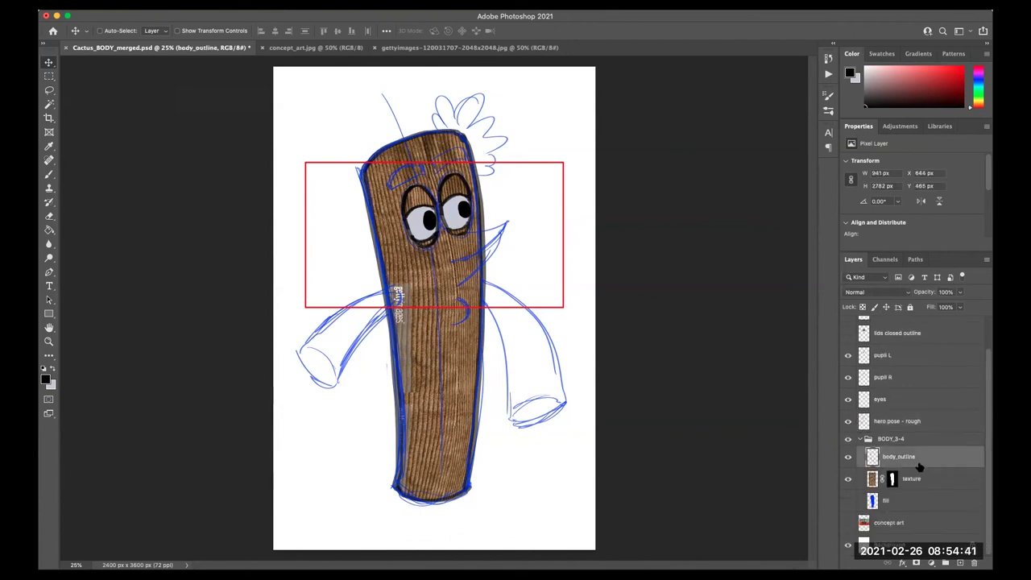
pyautogui.keyDown('shift'); pyautogui.click(919, 479); pyautogui.keyUp('shift')
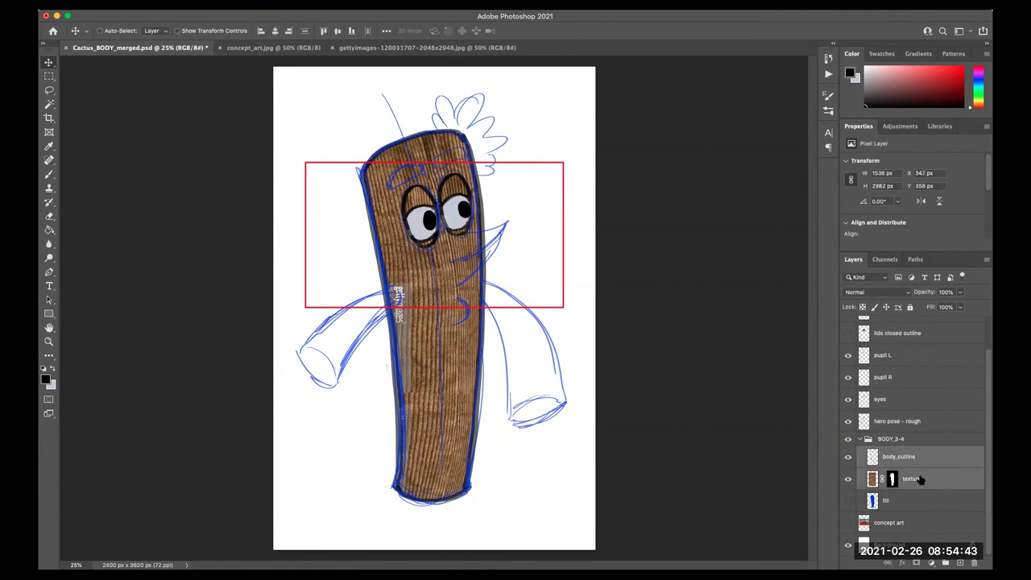
pyautogui.hotkey('ctrl', 'e')
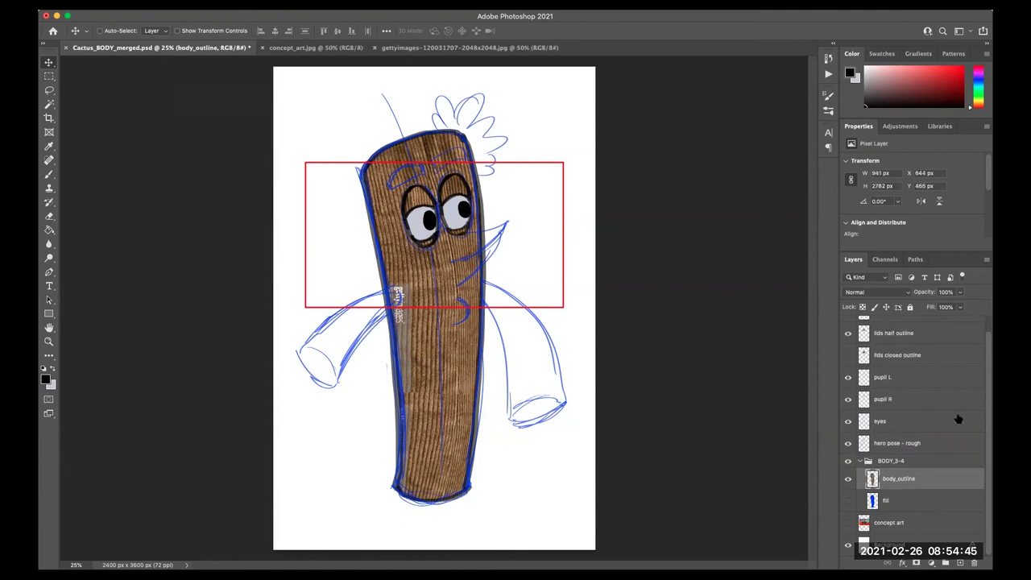
pyautogui.click(932, 501)
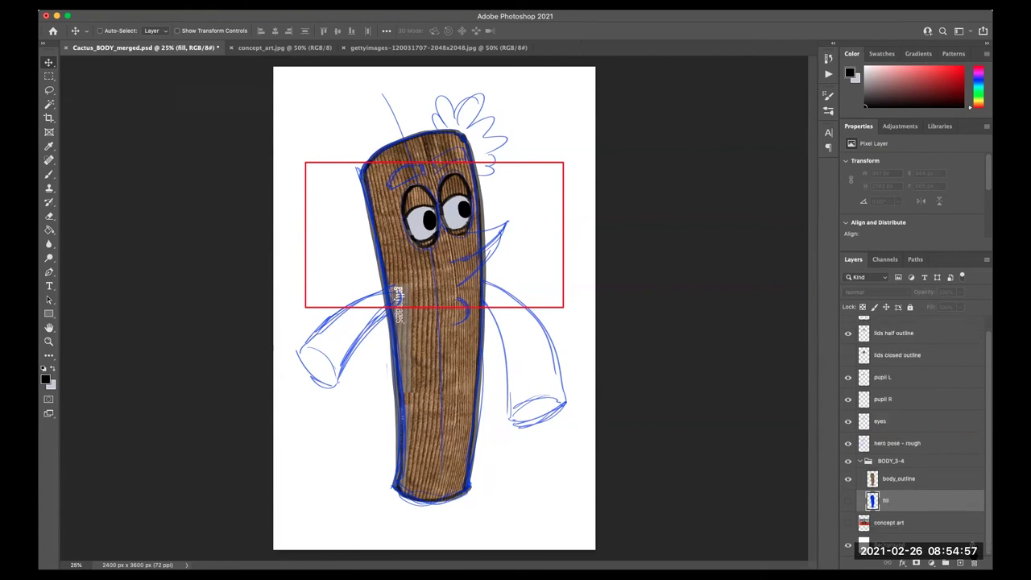
pyautogui.click(974, 562)
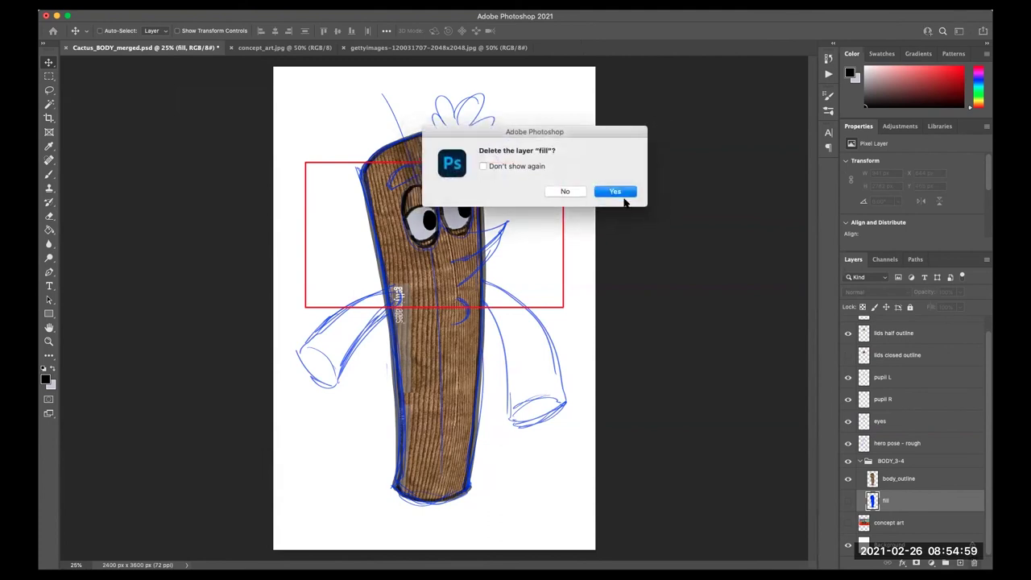
pyautogui.click(619, 192)
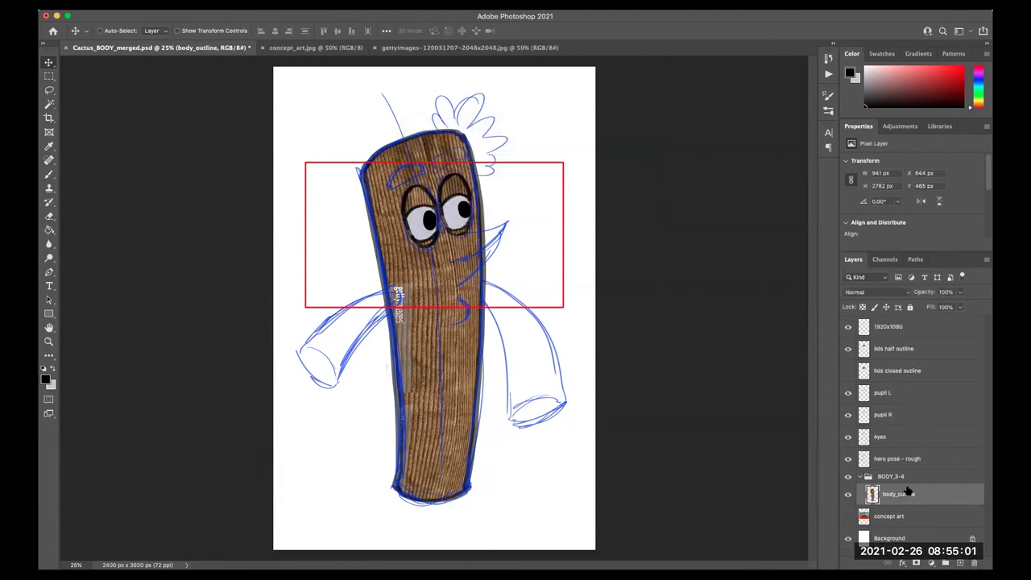
# - Check the desert concept art, then hide the hero pose - rough sketch
pyautogui.click(908, 518)
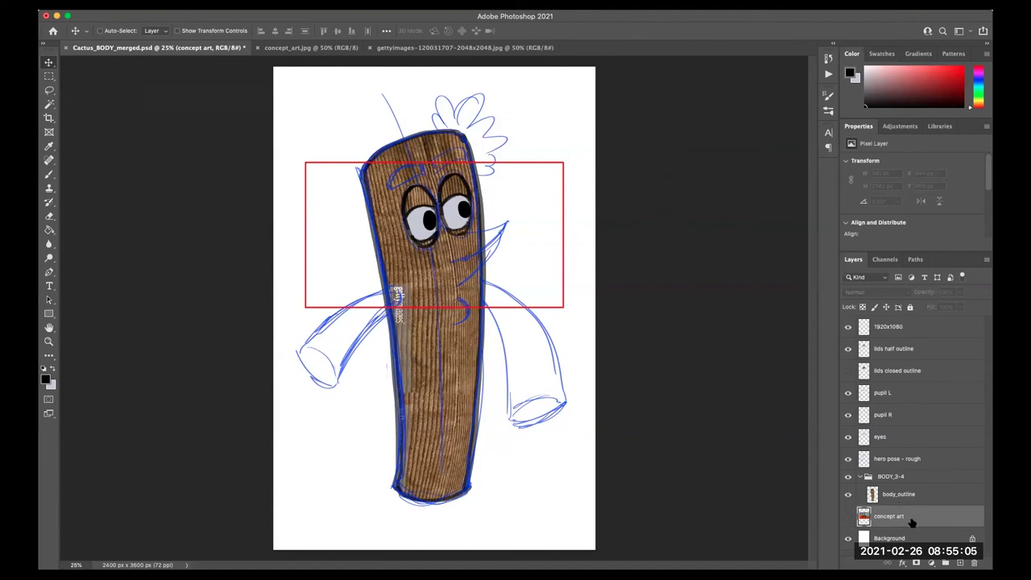
pyautogui.click(848, 517)
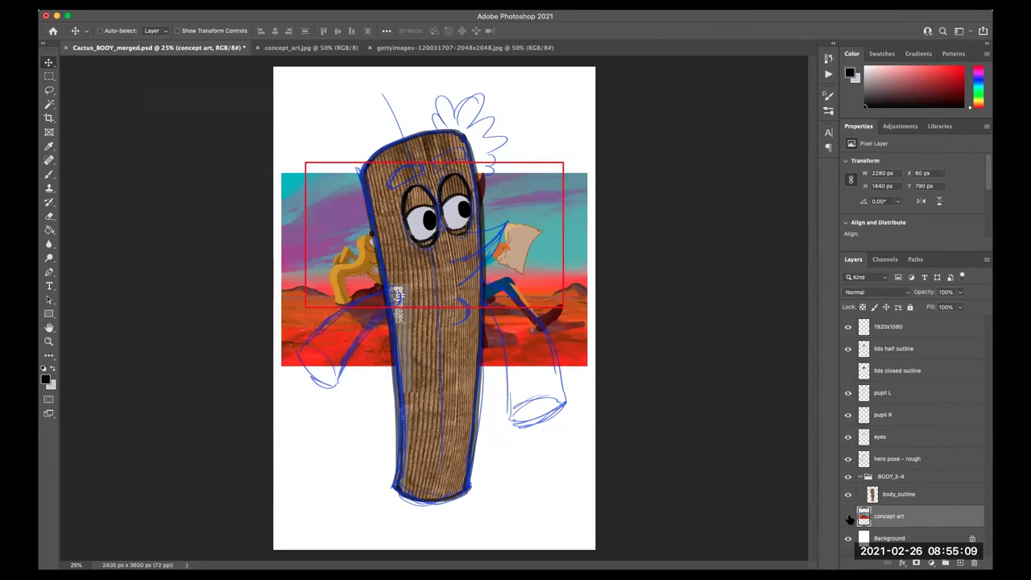
pyautogui.click(847, 517)
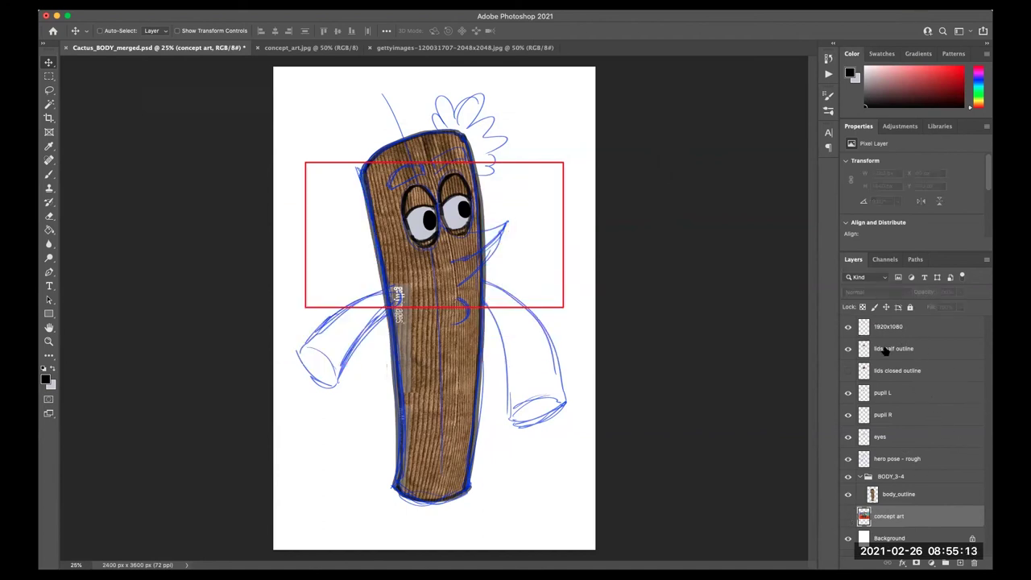
pyautogui.click(848, 518)
pyautogui.click(848, 517)
pyautogui.click(848, 327)
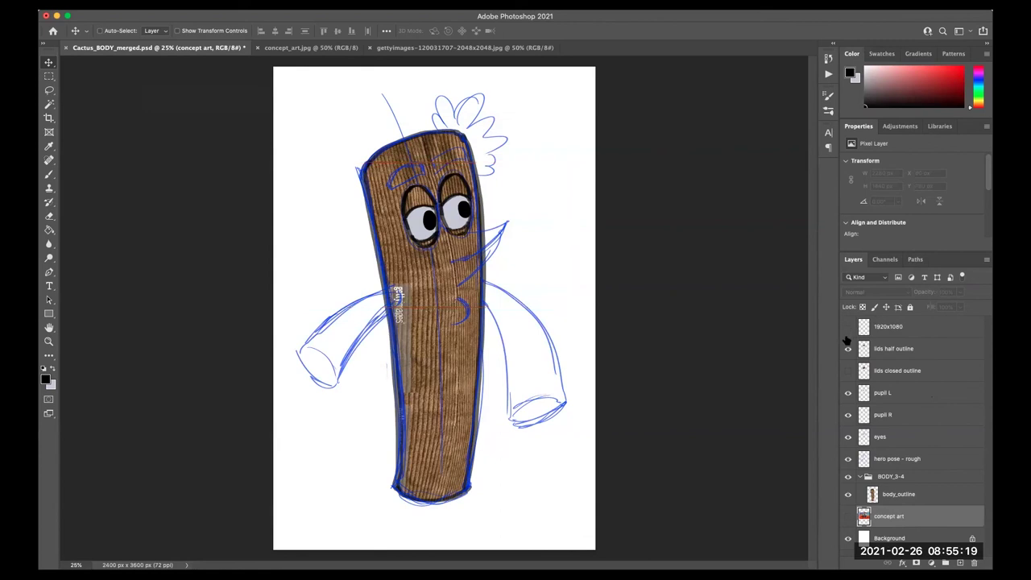
pyautogui.click(893, 329)
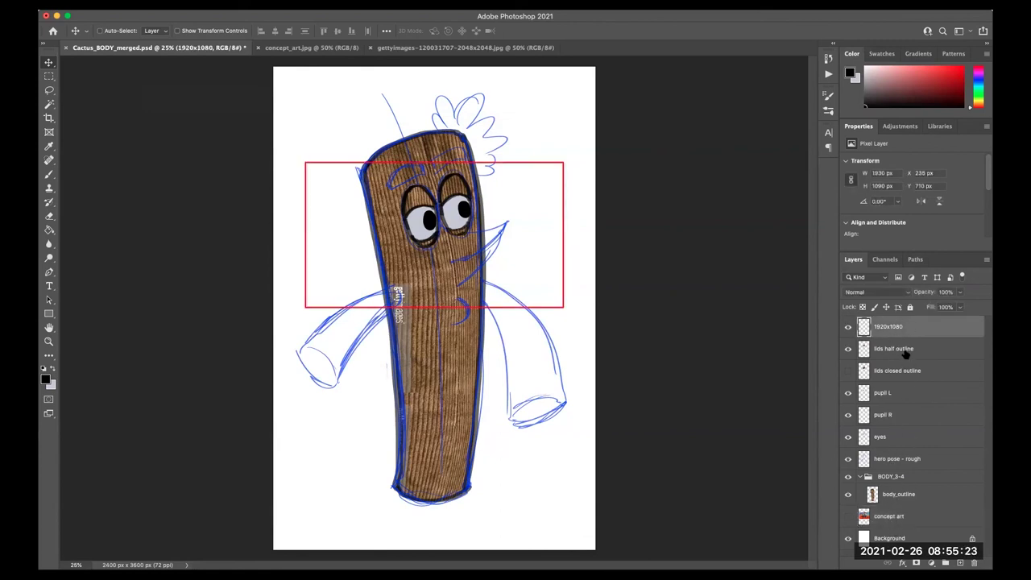
pyautogui.click(909, 460)
pyautogui.click(848, 459)
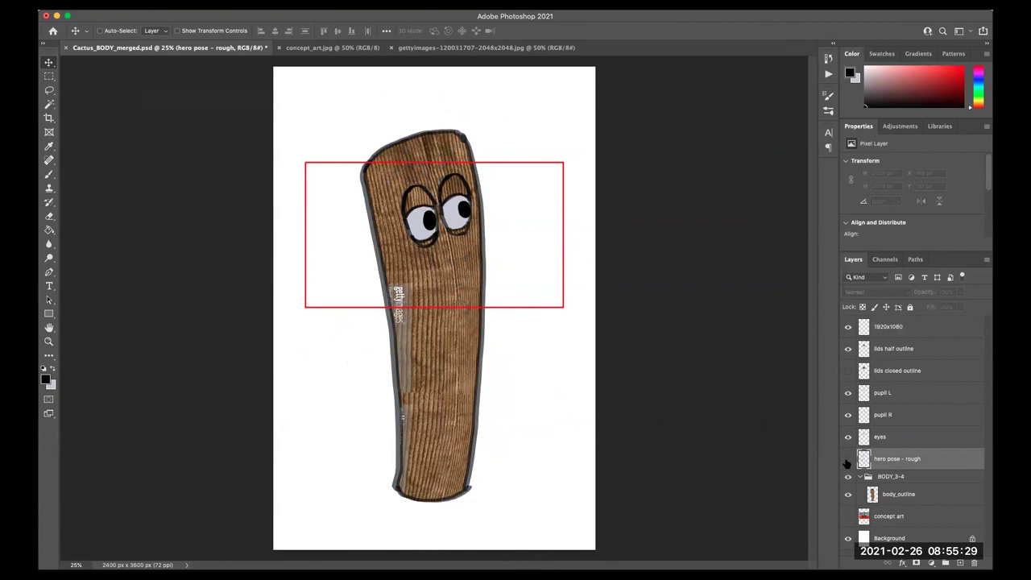
pyautogui.click(848, 459)
pyautogui.click(848, 461)
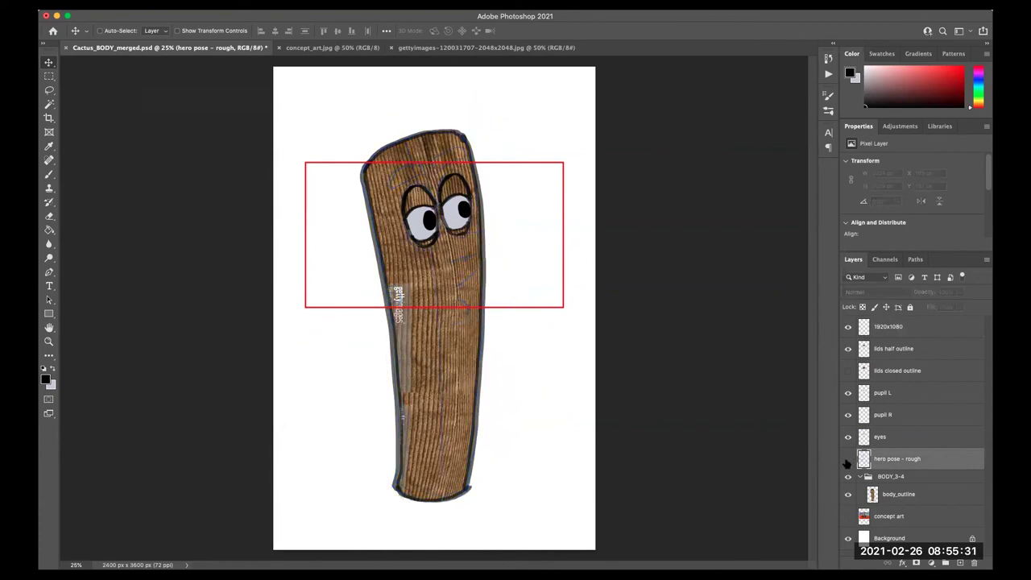